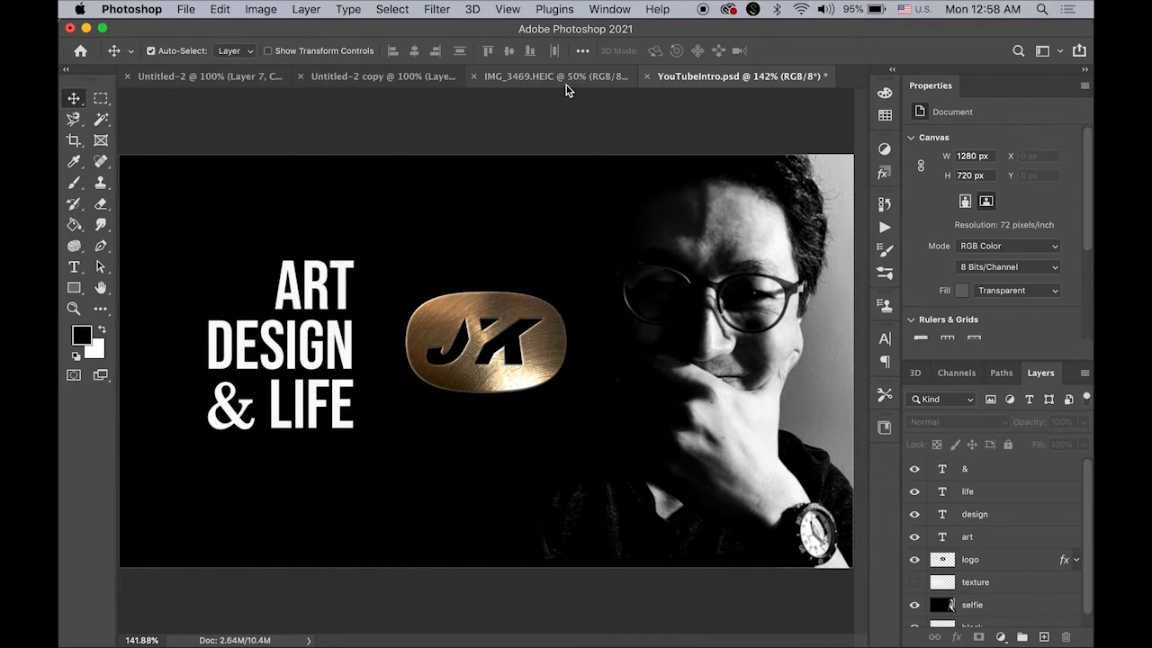
Step: View the original selfie photo in IMG_3469.HEIC and return to the YouTubeIntro.psd composition
left_click(590, 79)
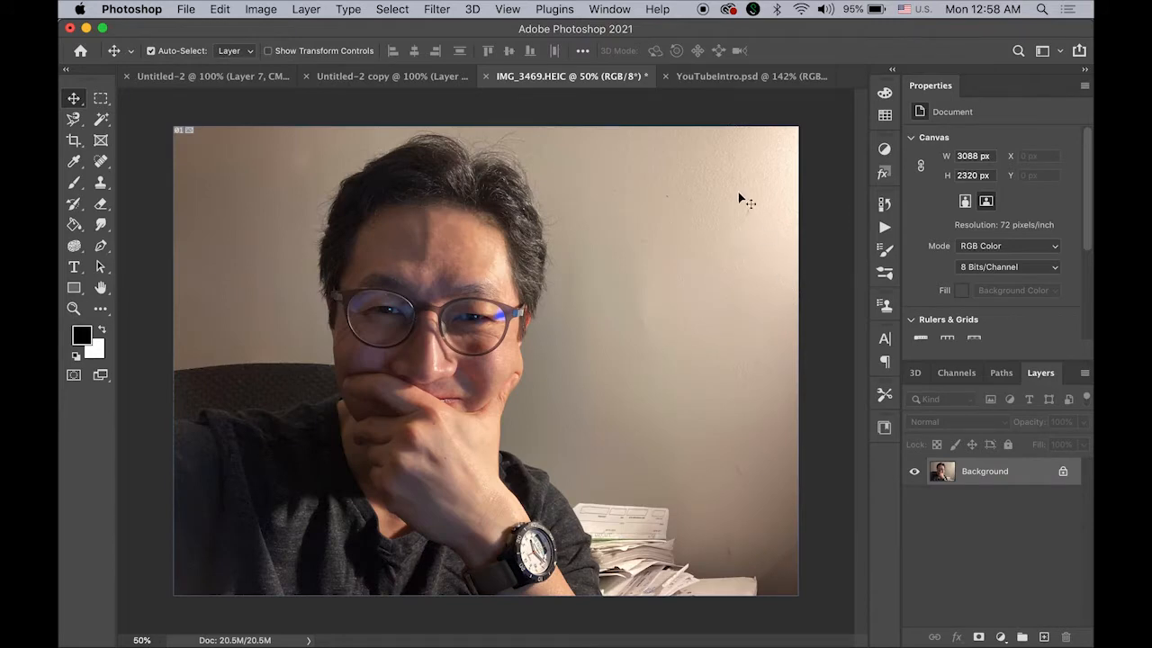
left_click(765, 77)
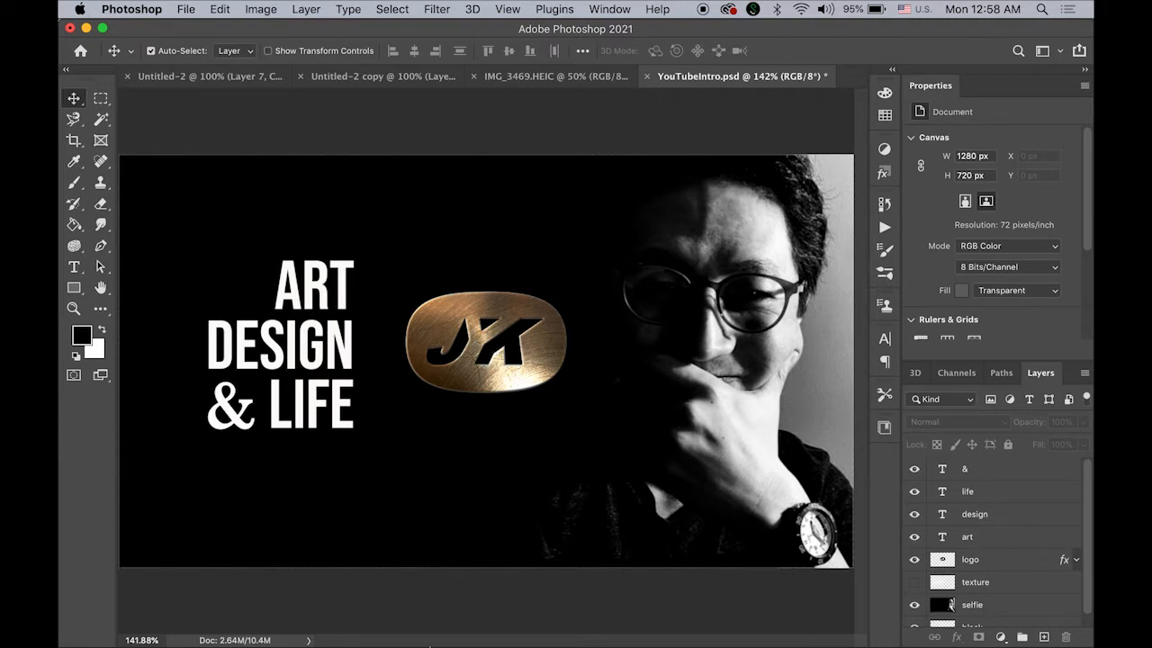
Step: Switch to Adobe Illustrator and collapse the expanded color settings to clear the view of the logo sheet
mouse_move(439, 637)
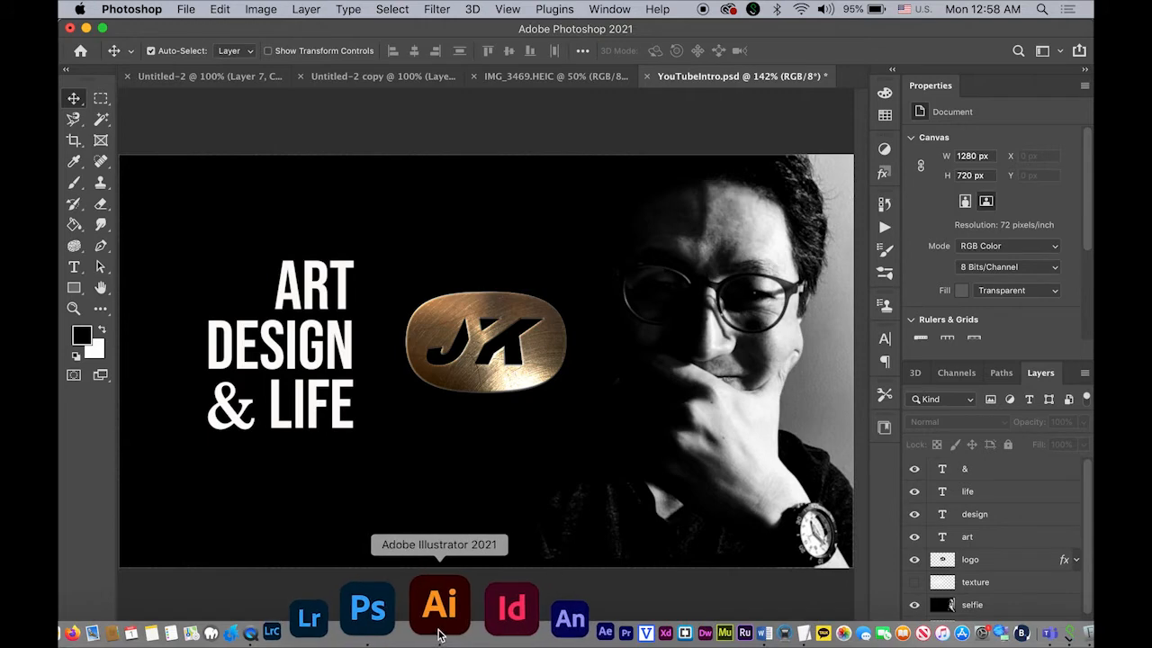
left_click(438, 635)
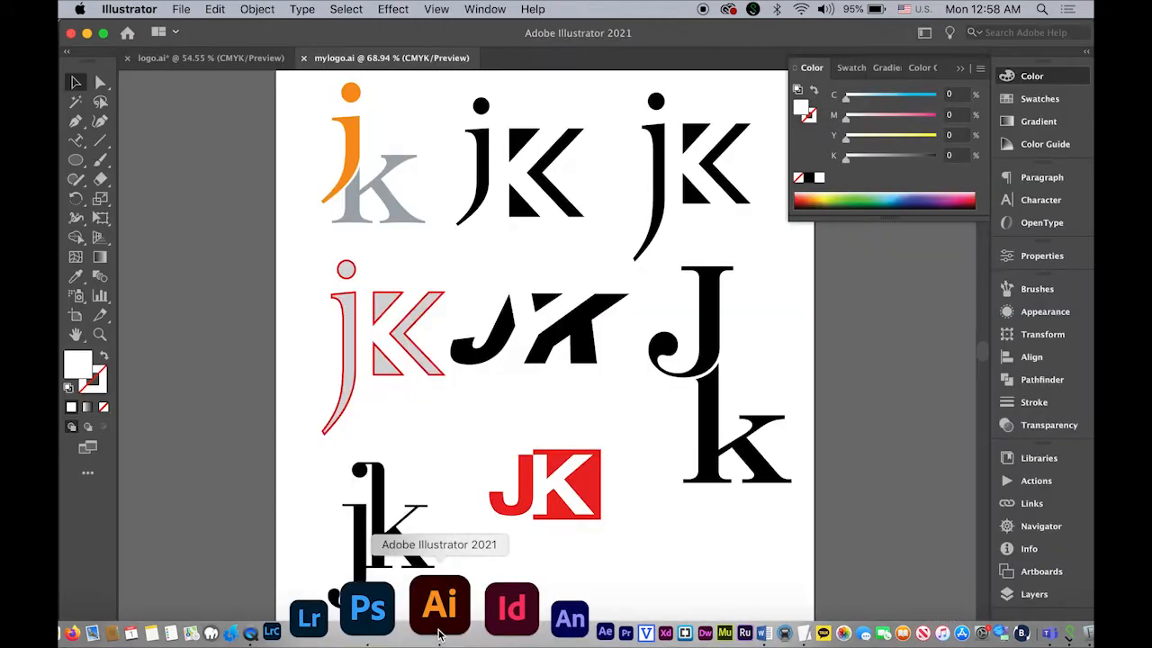
left_click(962, 69)
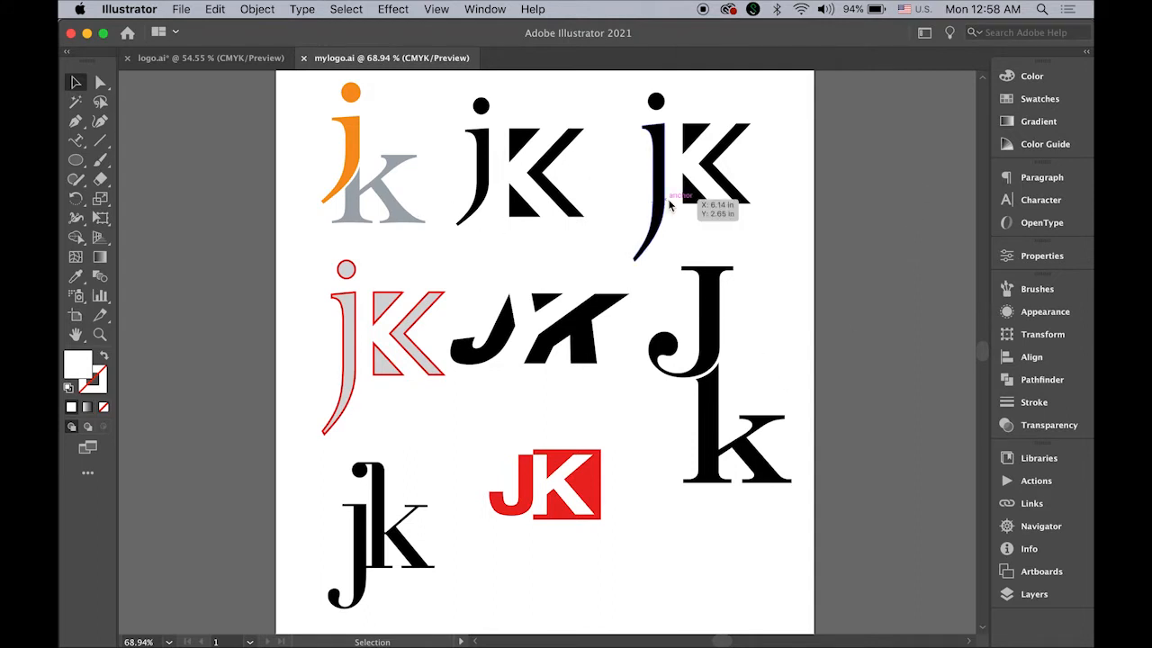
Step: Copy the slanted black JK lettering from mylogo.ai into logo.ai and place it between the upper badge and the lower oval
left_click(513, 331)
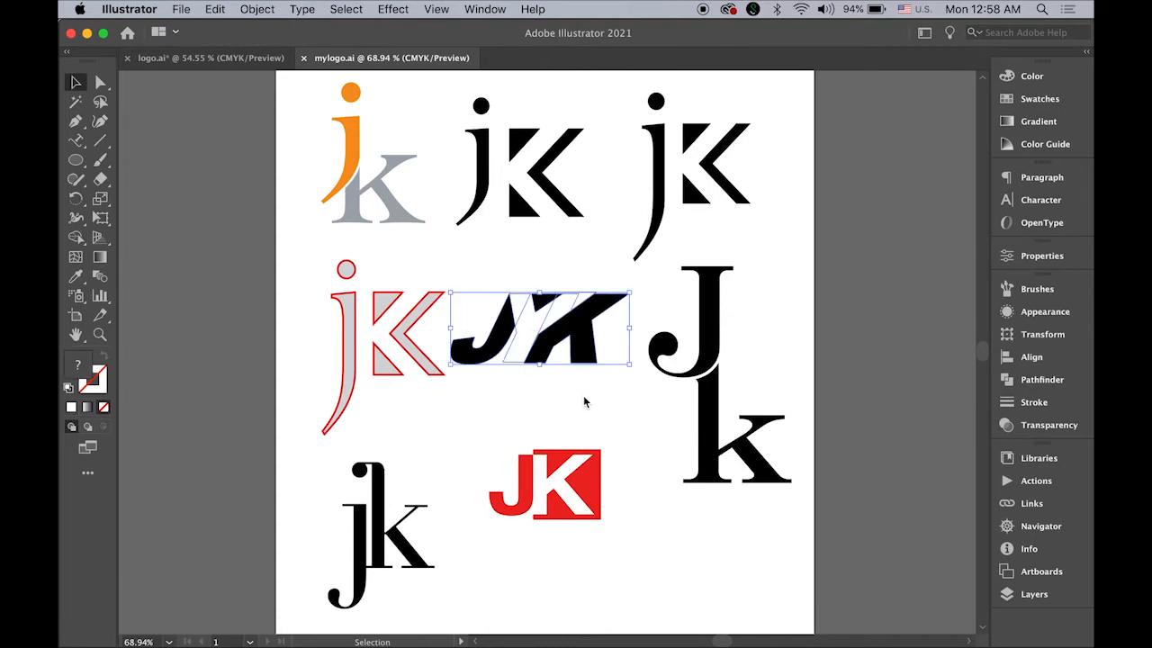
left_click(237, 65)
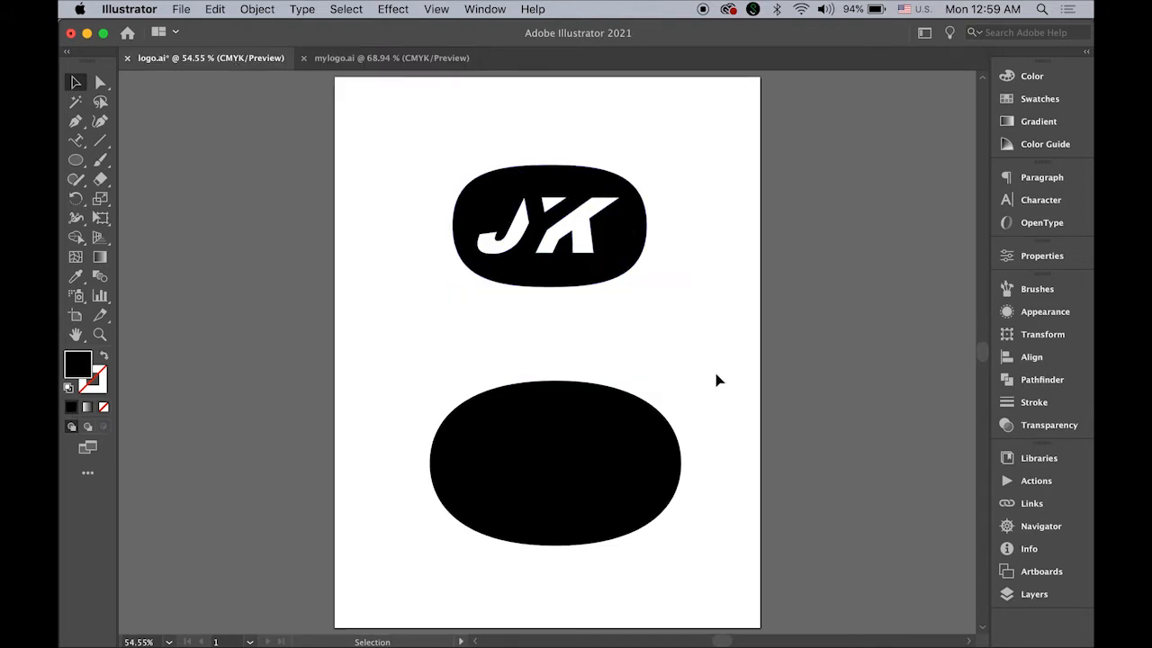
key("super+v")
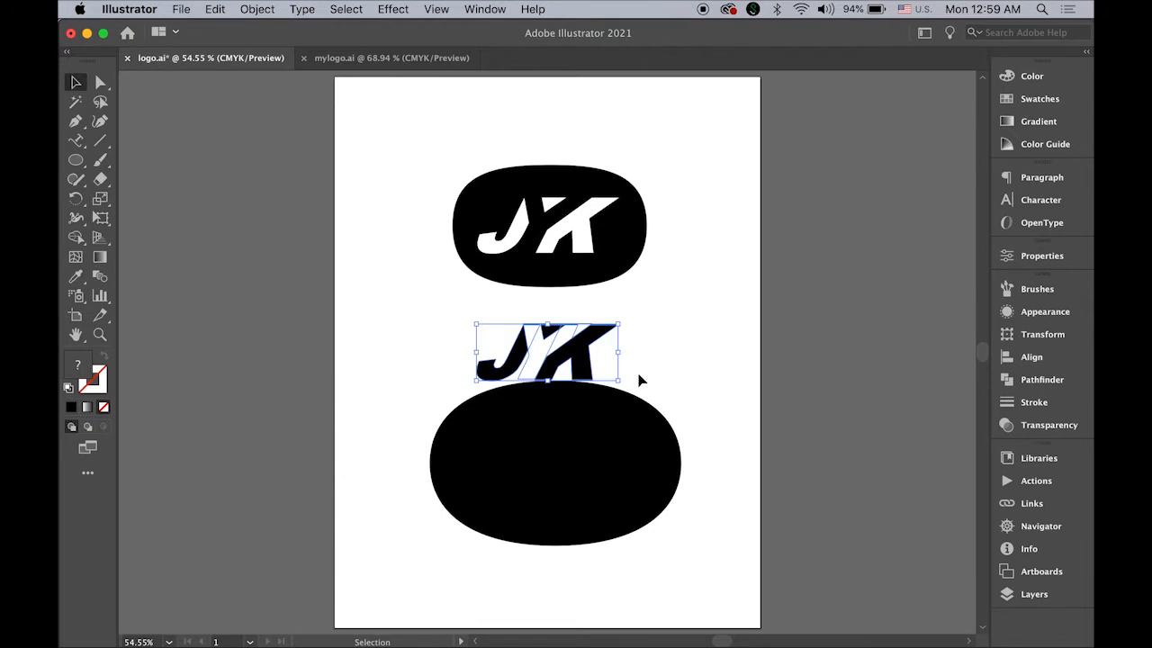
left_click_drag(587, 364, 549, 357)
left_click(648, 353)
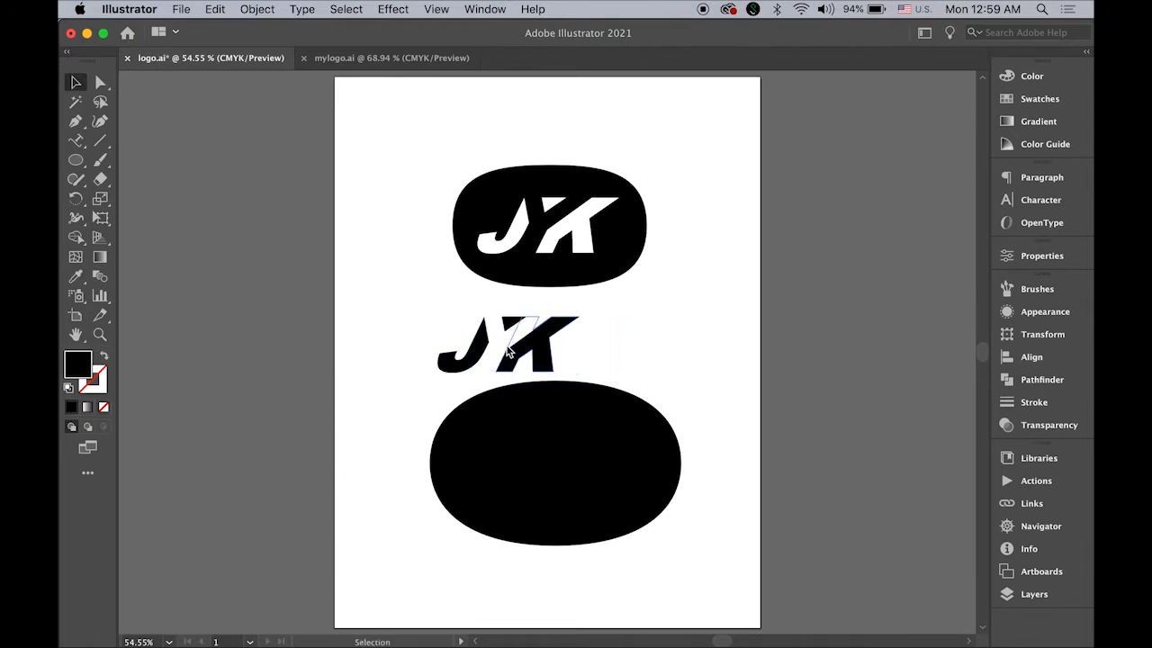
Step: Split the pasted JK lettering into separate shapes with the Pathfinder Divide operation
left_click(478, 351)
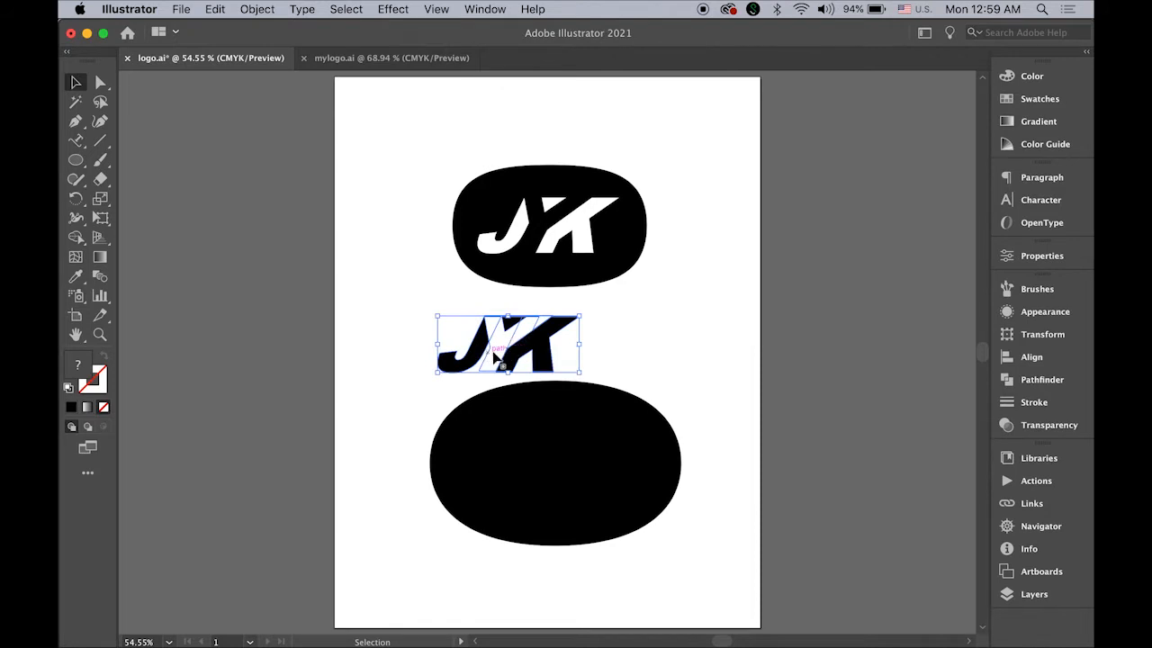
left_click(651, 342)
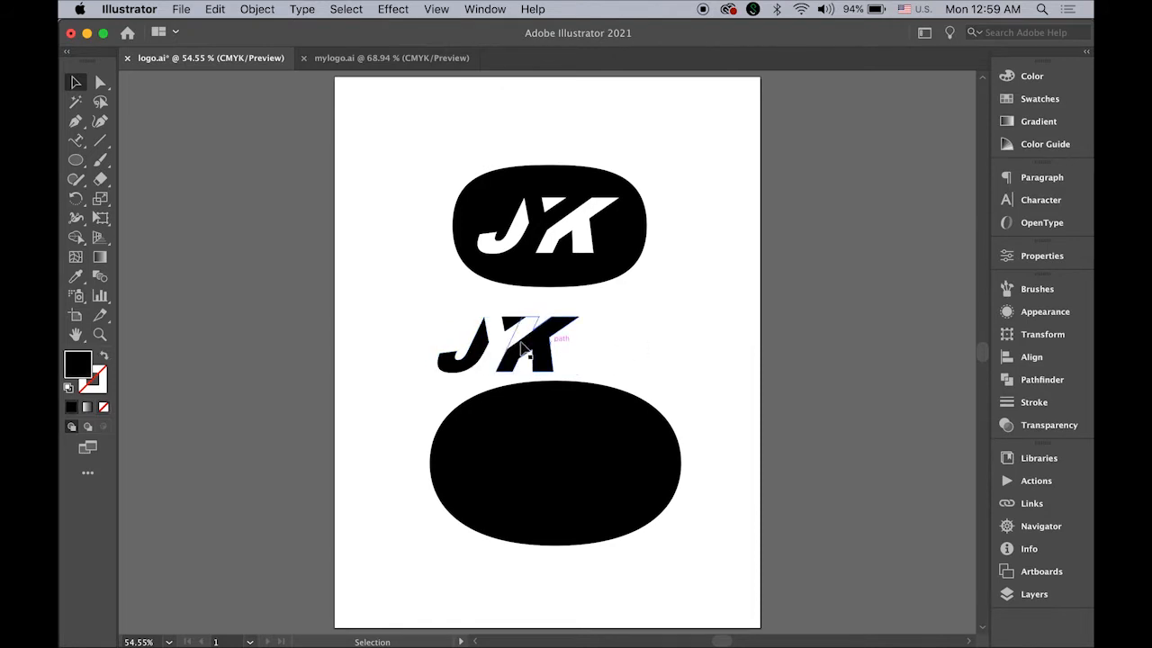
left_click(569, 353)
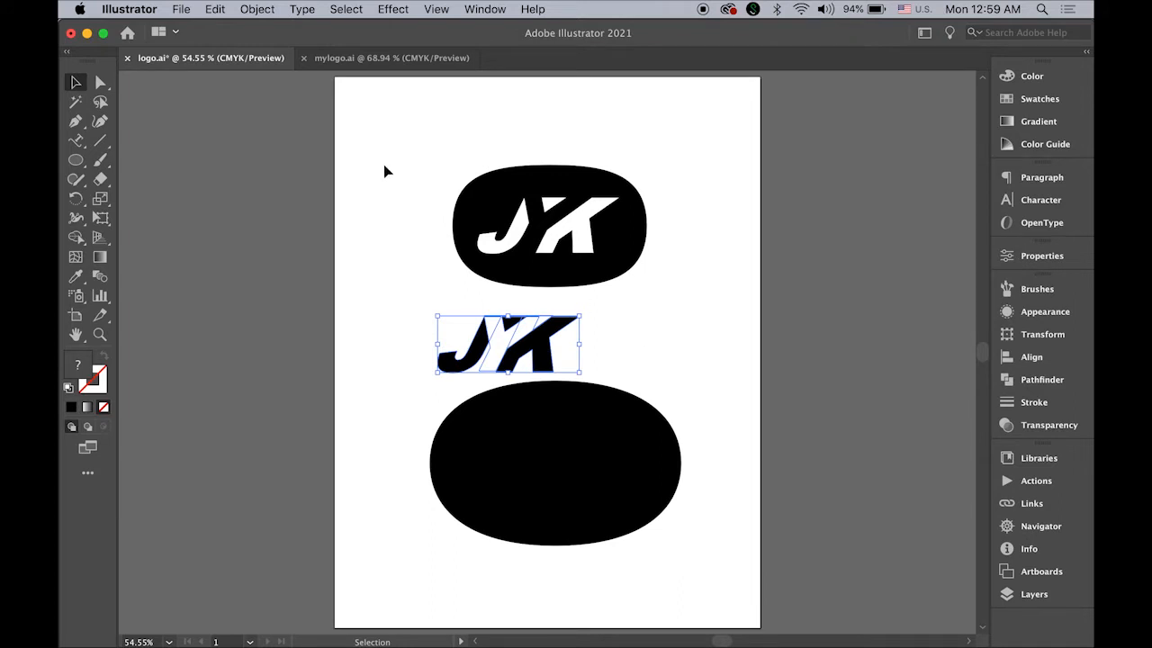
left_click(302, 9)
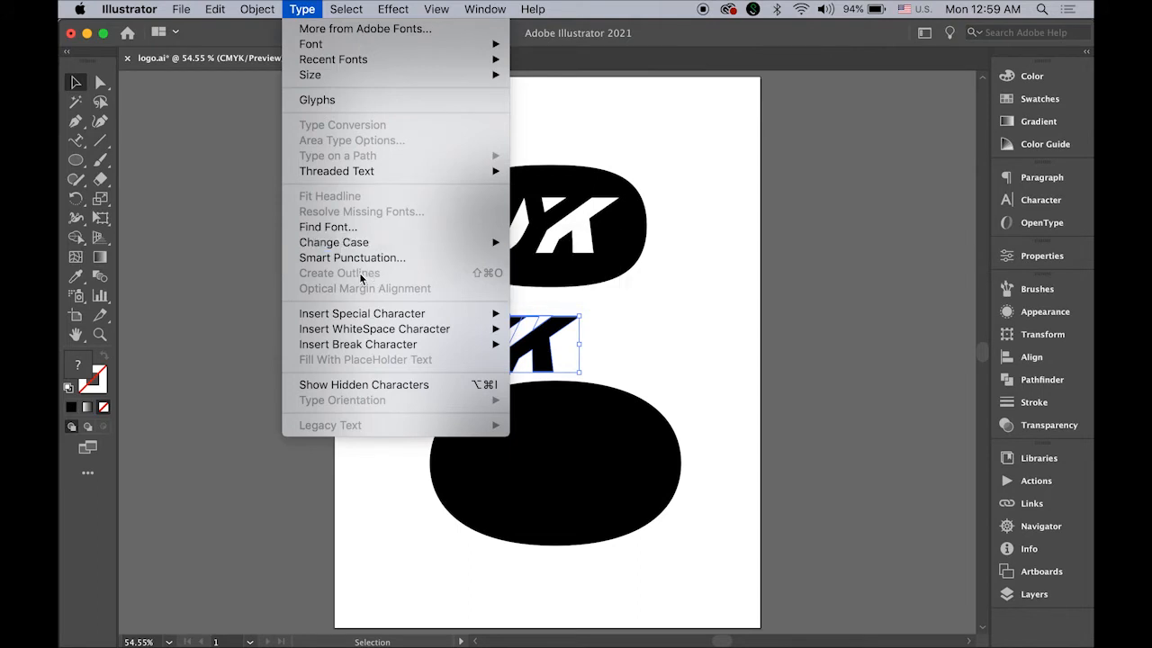
left_click(718, 298)
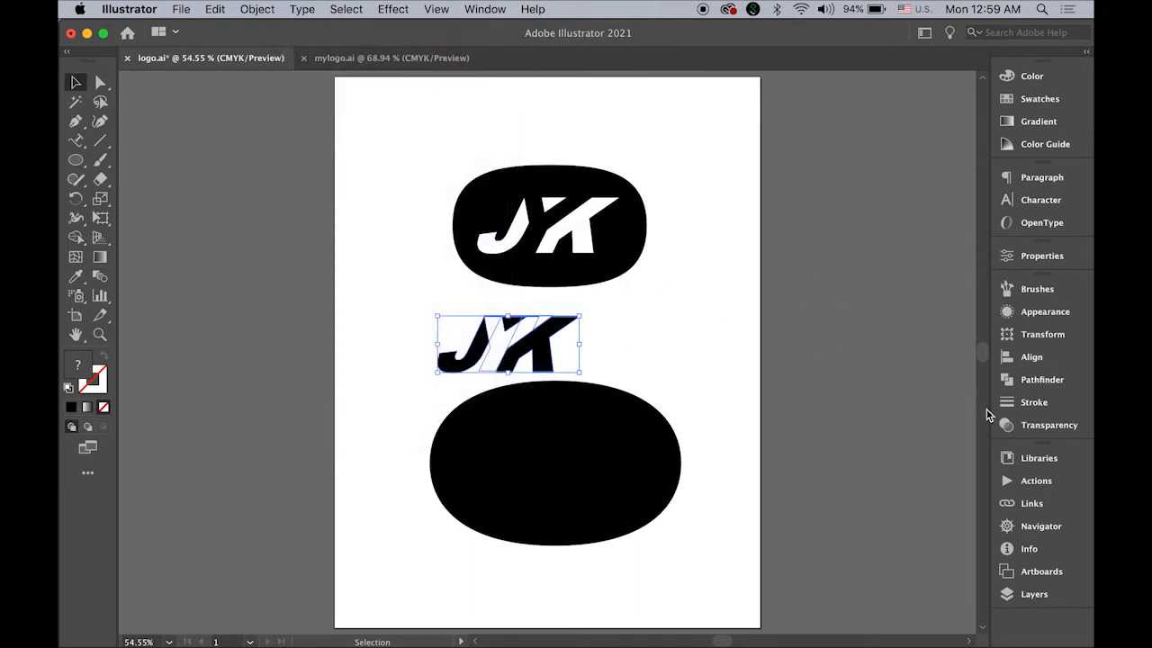
left_click(1044, 382)
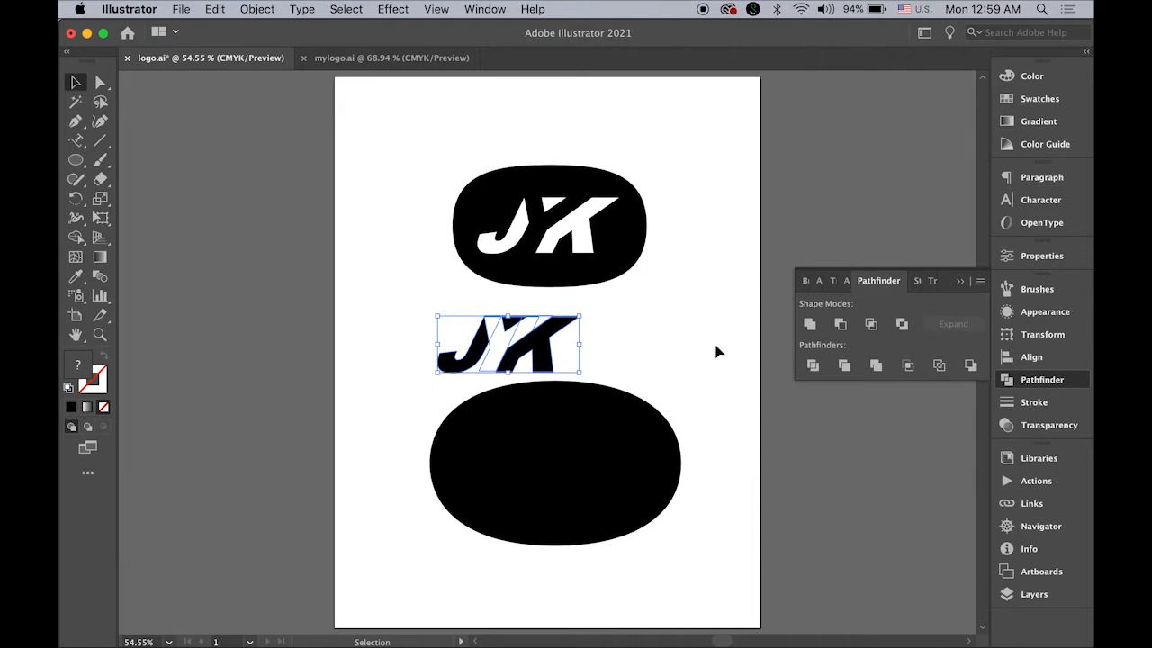
left_click(813, 366)
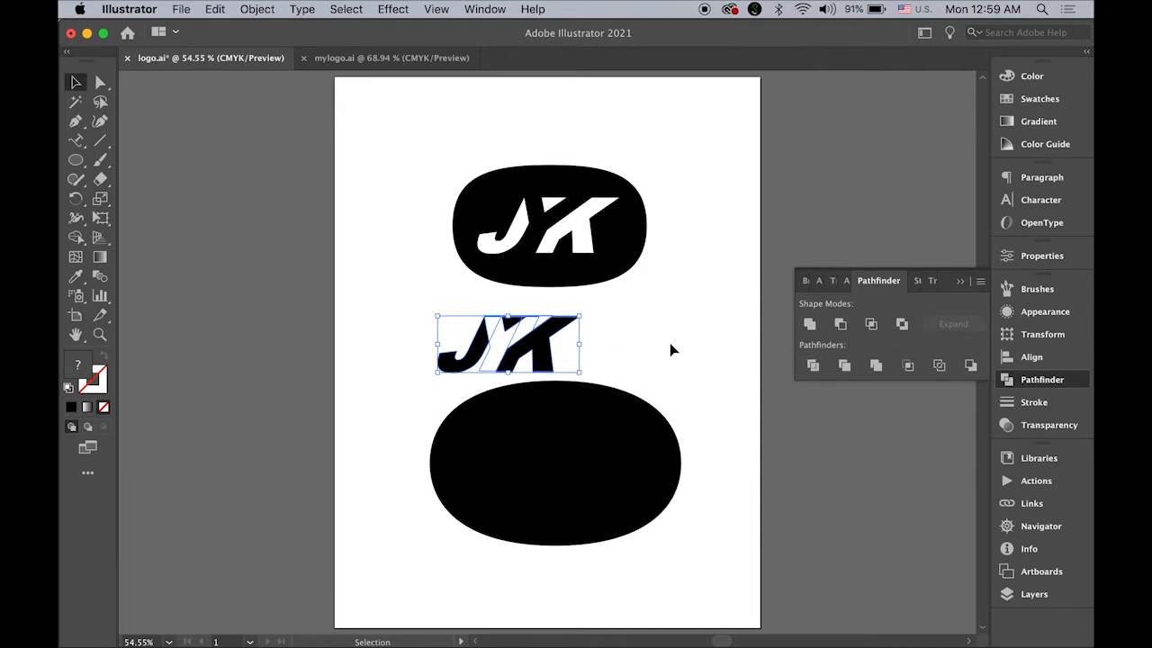
left_click(634, 317)
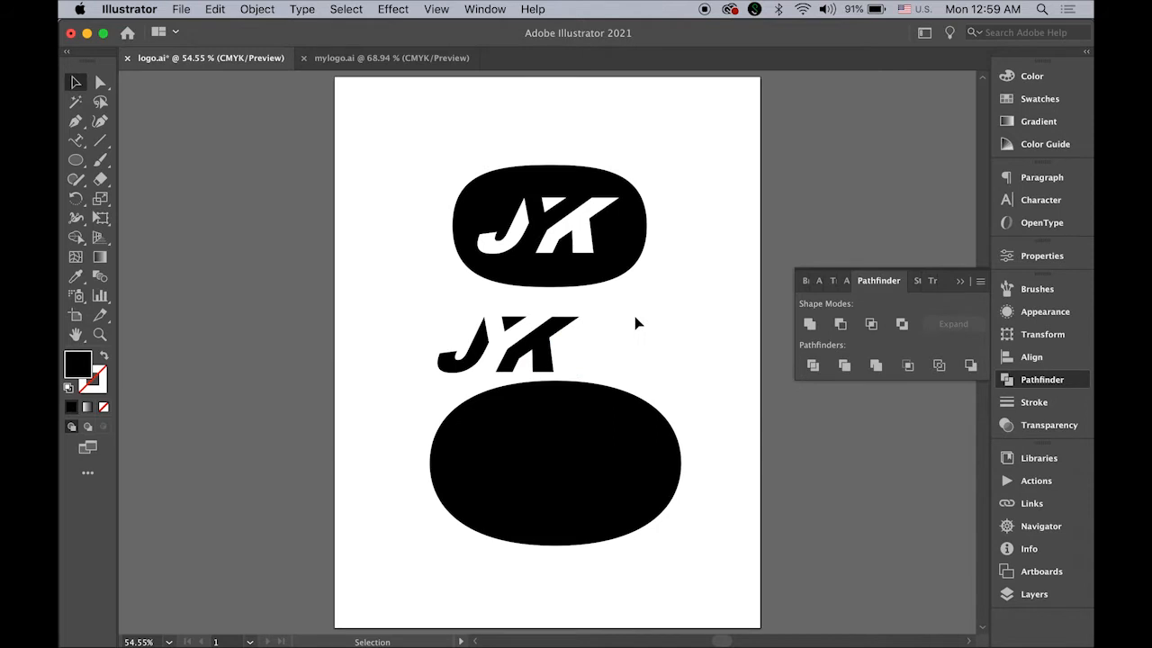
Step: Delete the white leftover pieces between the strokes of the divided JK lettering with the Direct Selection tool
left_click(99, 84)
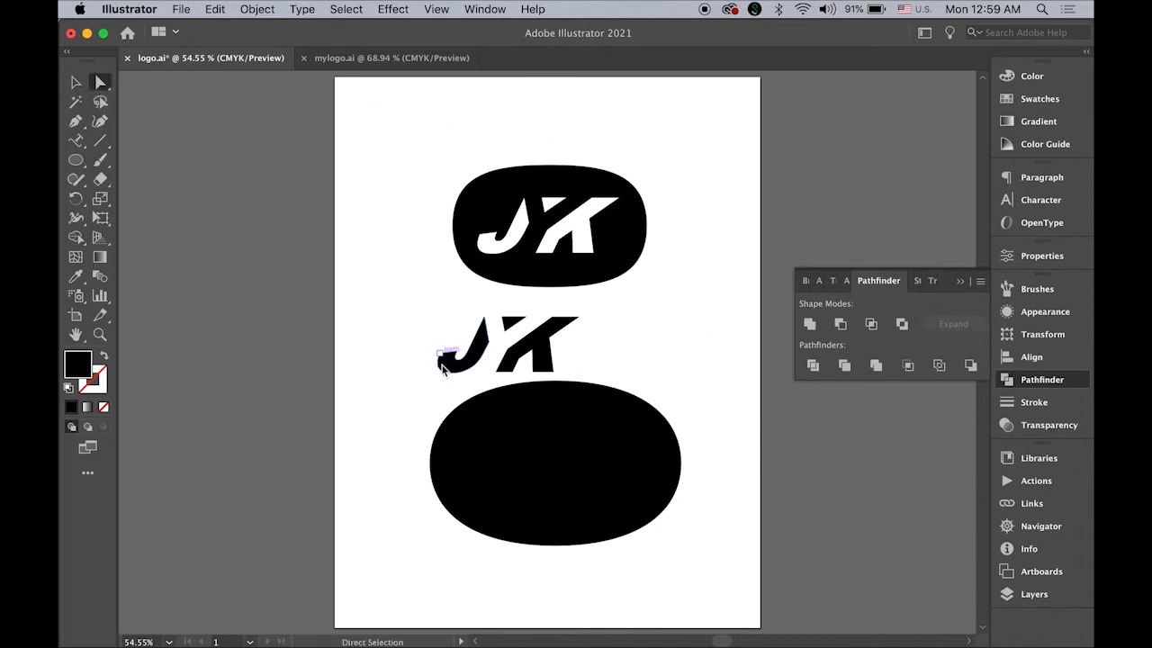
left_click(493, 363)
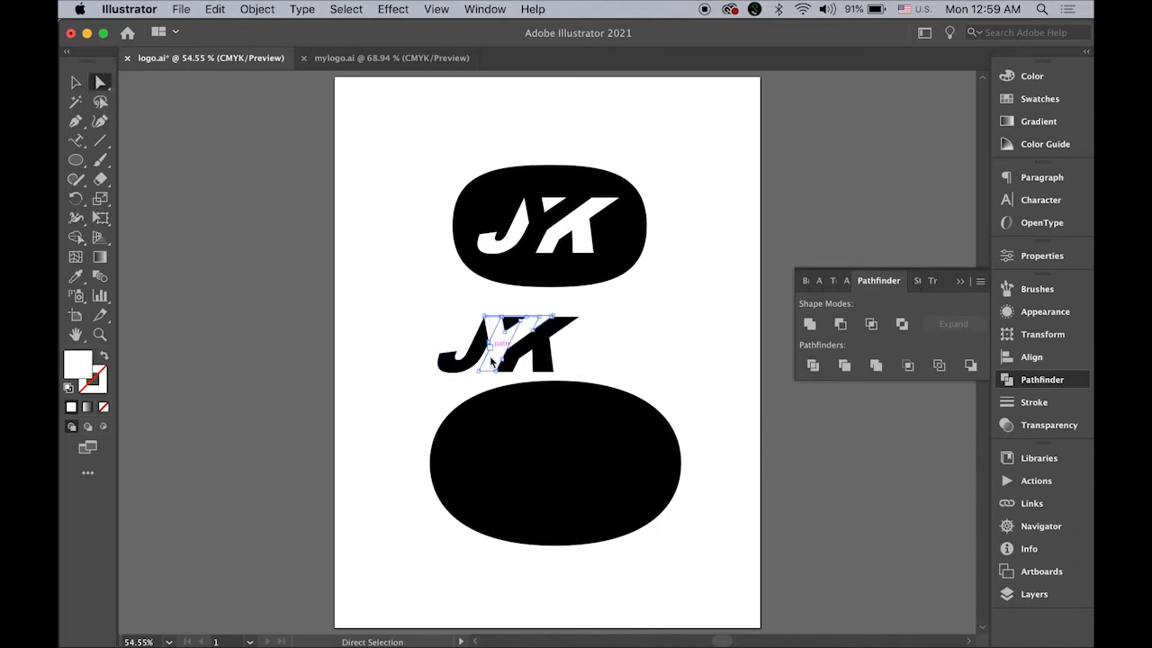
key("Delete")
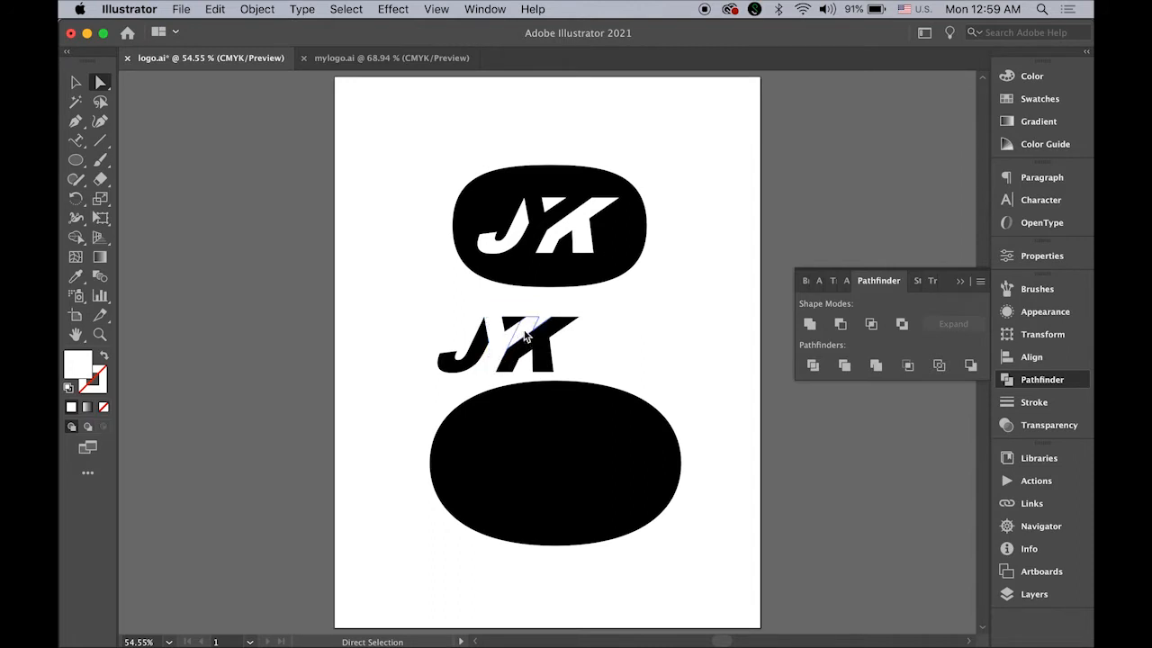
left_click(529, 329)
key("Delete")
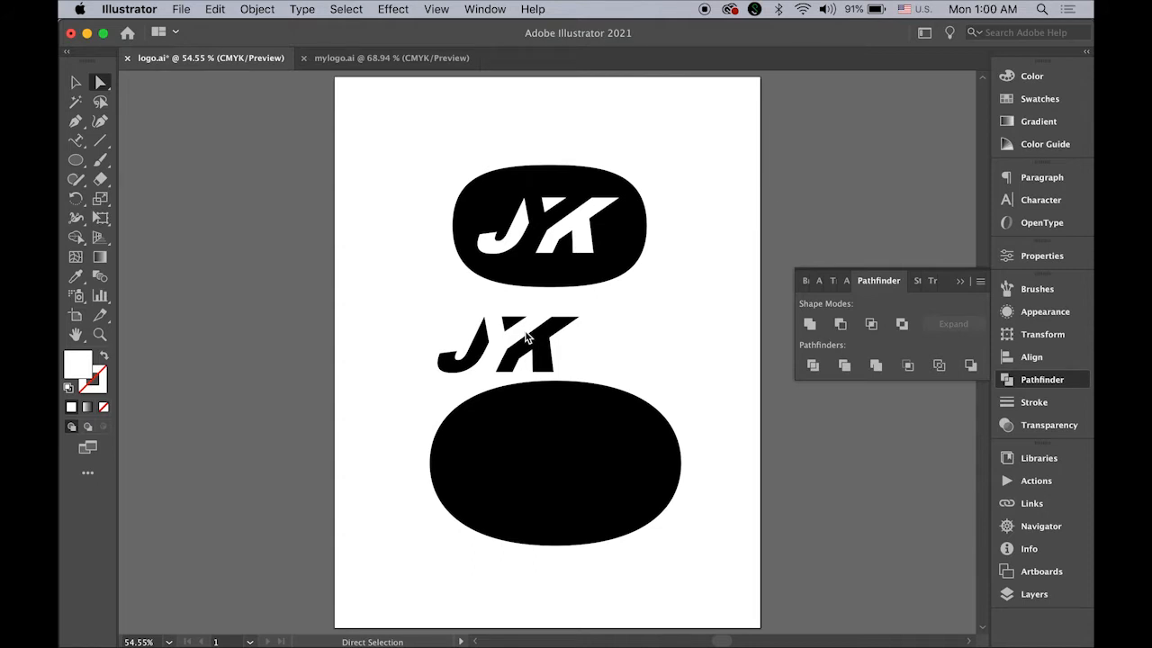
Step: Move the cleaned JK lettering as a whole onto the large black oval below it
left_click(75, 82)
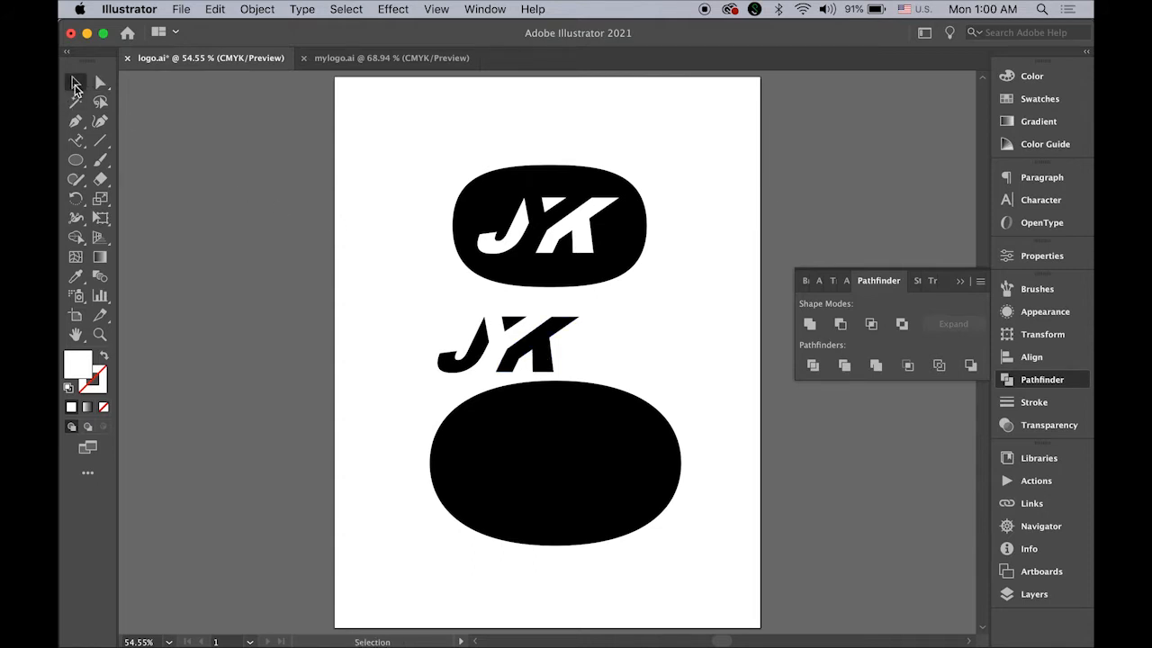
left_click(450, 331)
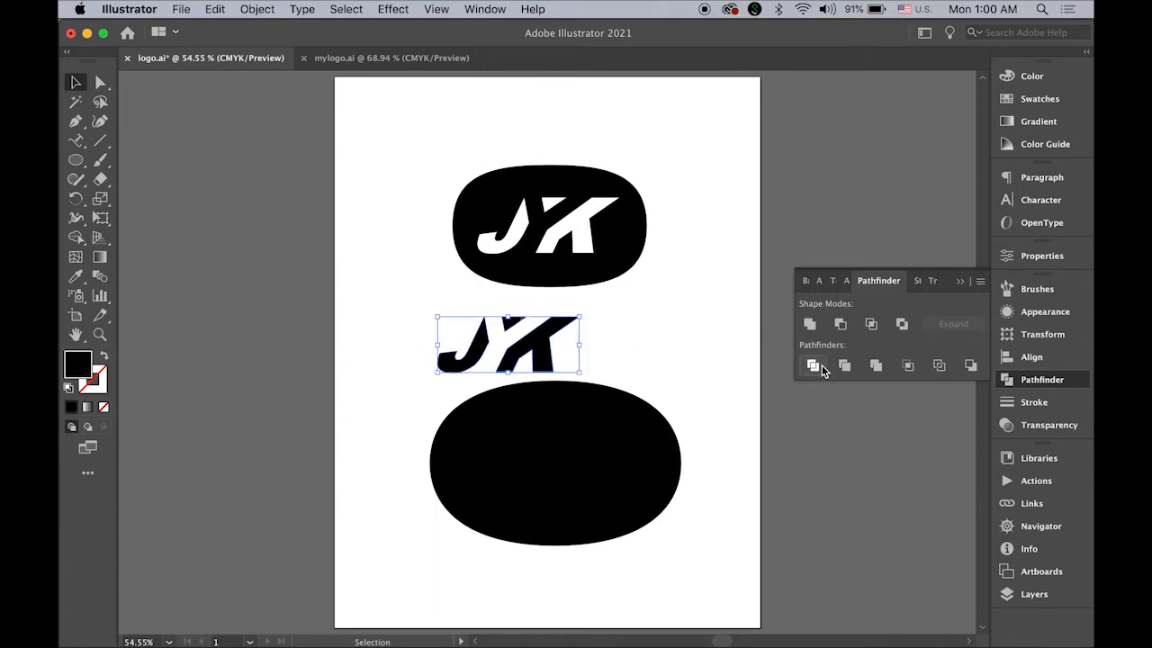
left_click(706, 344)
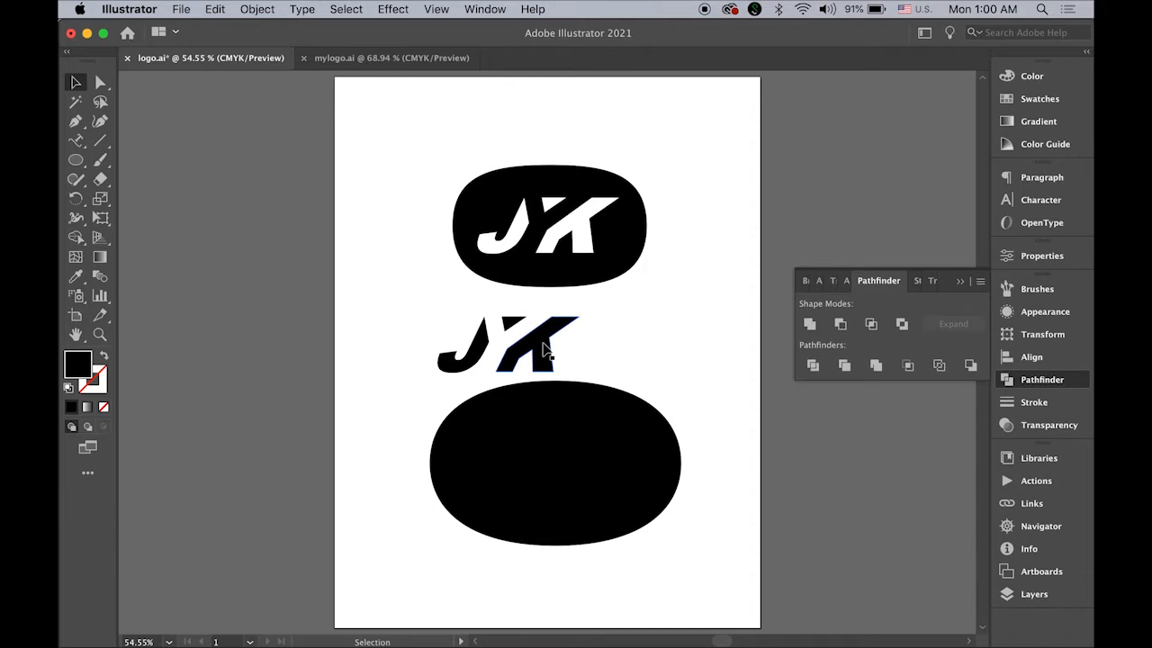
left_click_drag(547, 351, 570, 462)
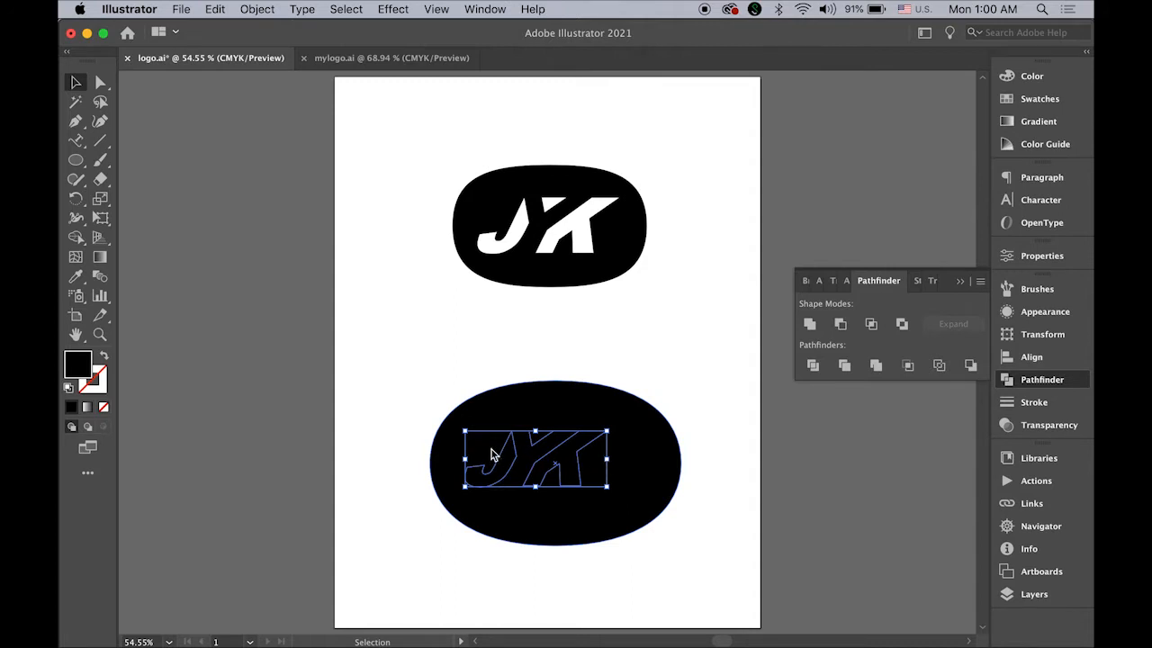
Step: Fill the JK lettering with white, no stroke, and center it within the large black oval
left_click(66, 389)
left_click(92, 383)
left_click(79, 365)
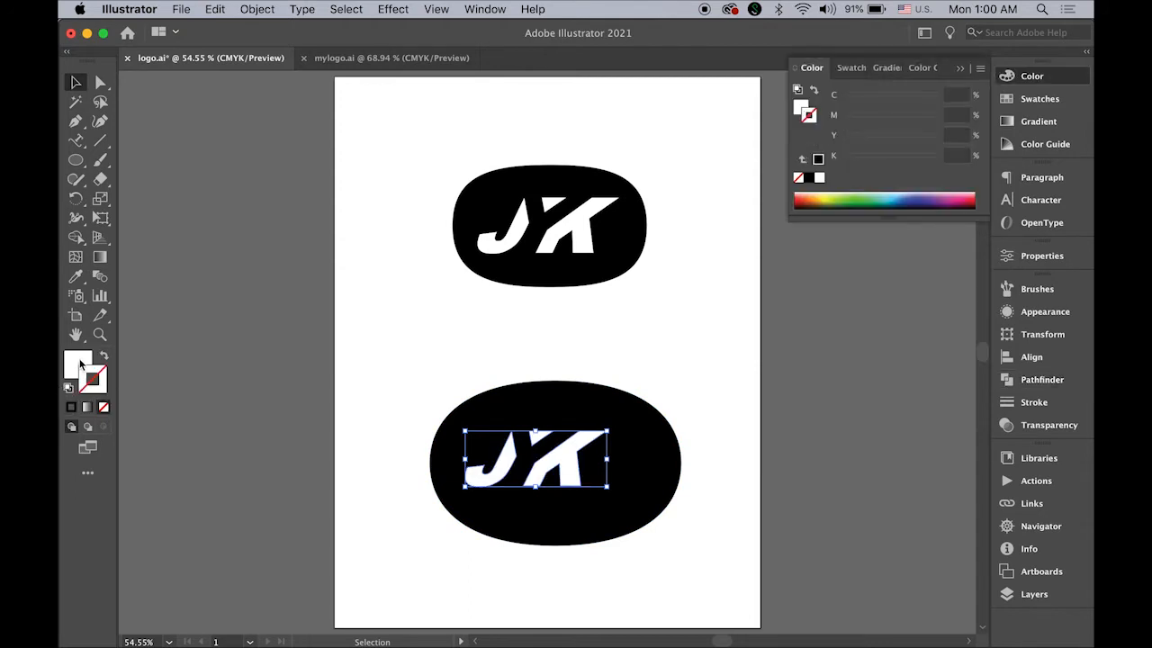
left_click(239, 363)
left_click_drag(505, 459, 523, 460)
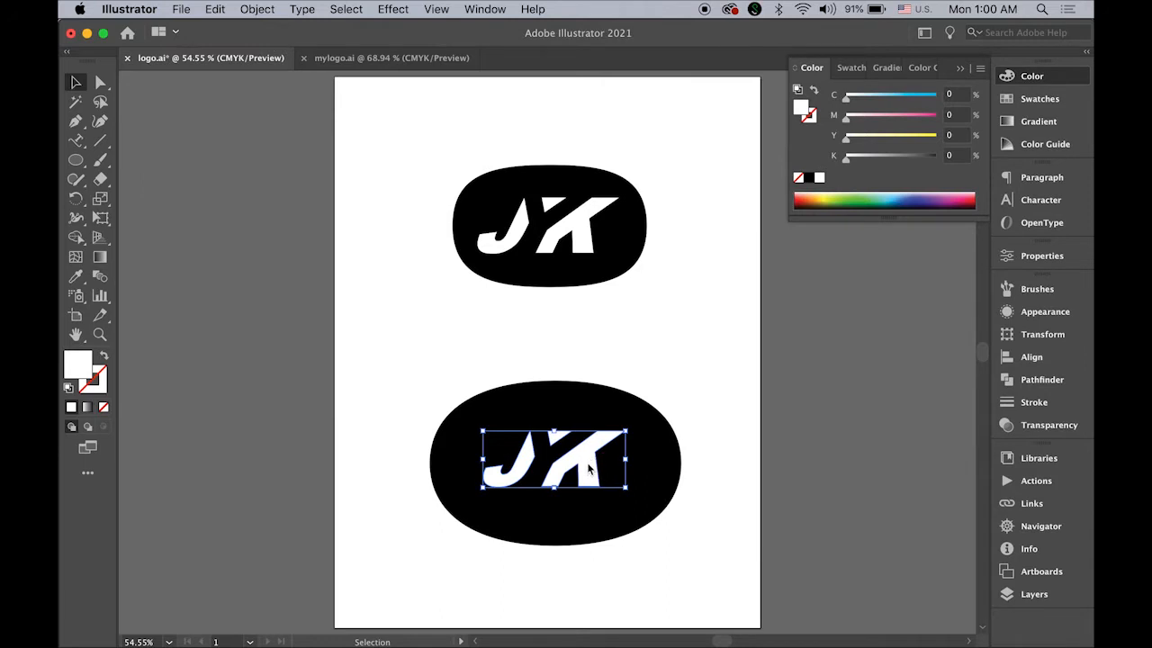
Step: Draw a rectangle covering the whole upper JK badge and send it behind the badge
left_click_drag(77, 167, 144, 162)
mouse_move(417, 145)
left_mouse_down()
mouse_move(653, 266)
mouse_move(704, 312)
left_mouse_up()
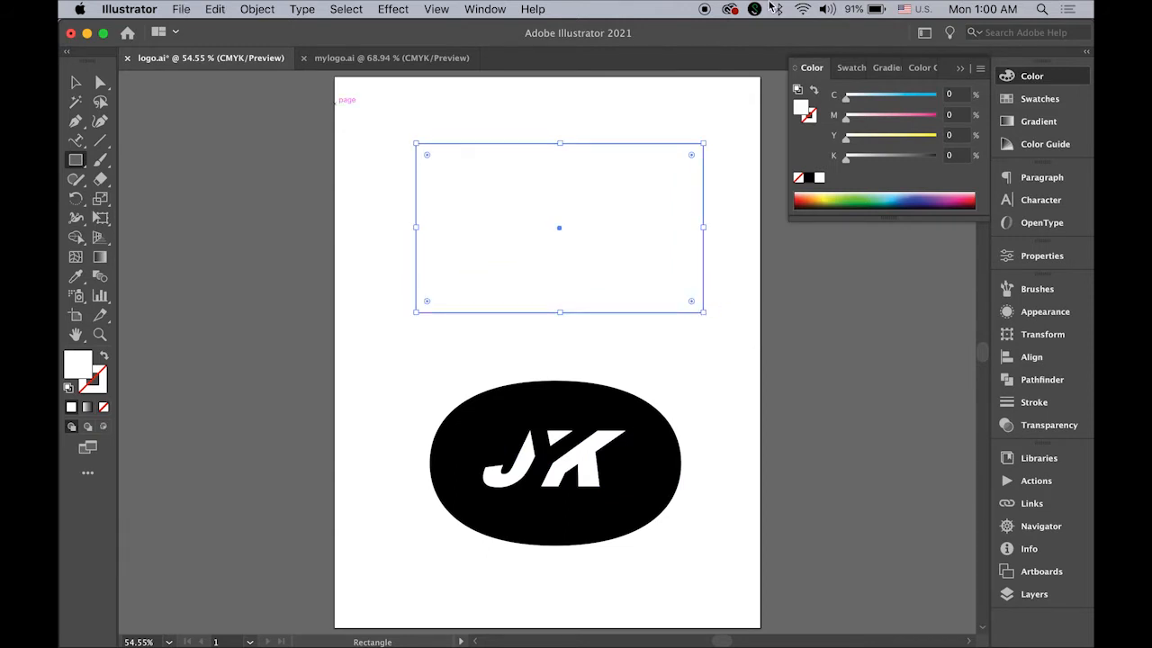
left_click(256, 9)
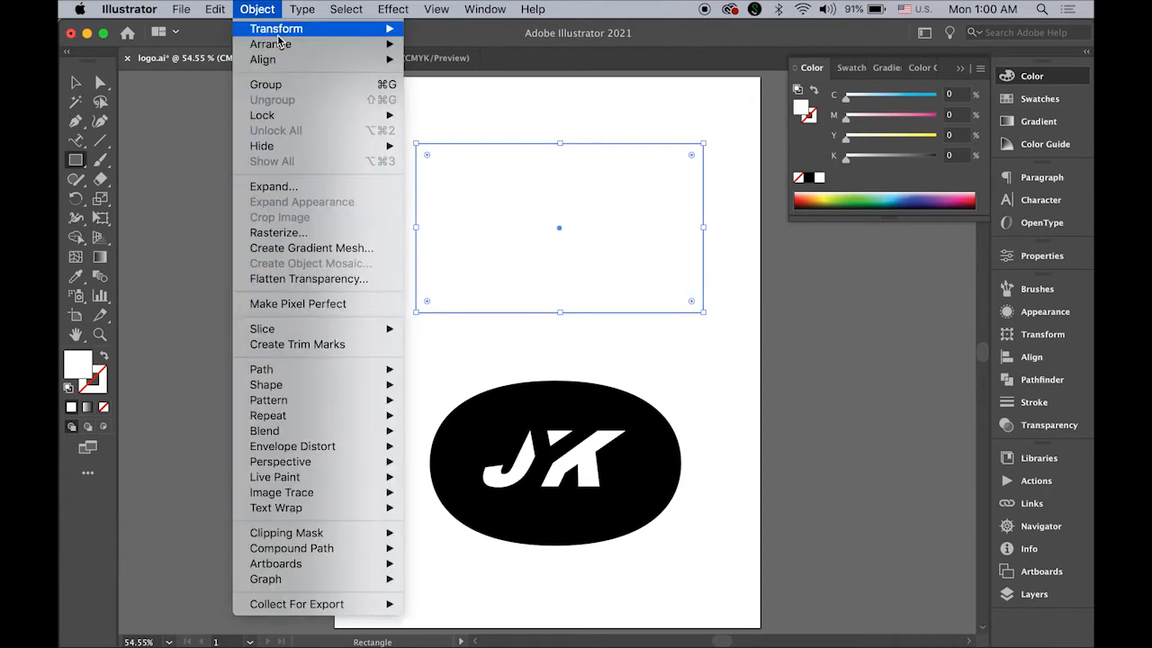
mouse_move(274, 44)
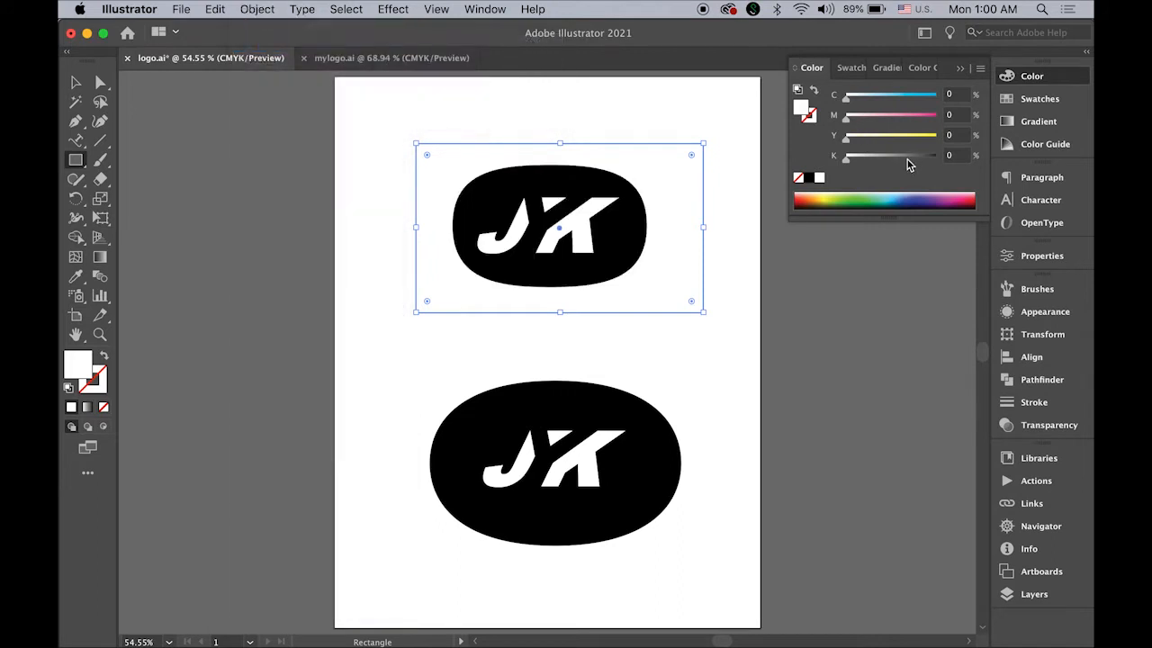
Step: Fill the rectangle behind the upper badge with red (M 99.22%, Y 73.33%) and deselect it
left_click(968, 205)
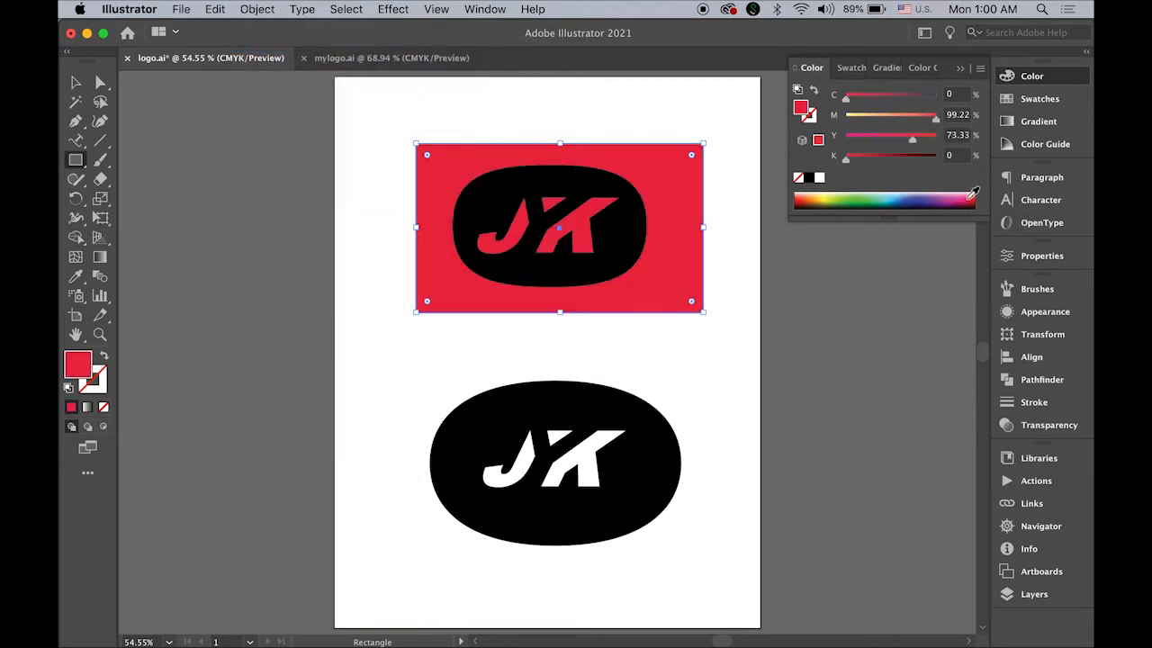
left_click(76, 83)
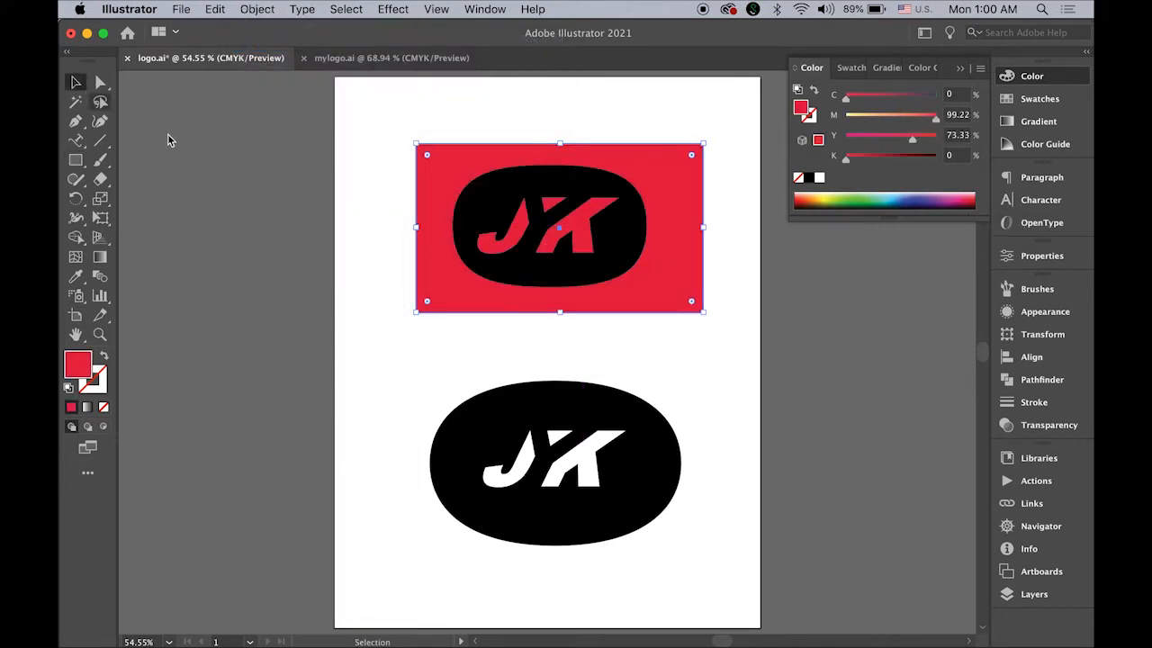
left_click(170, 135)
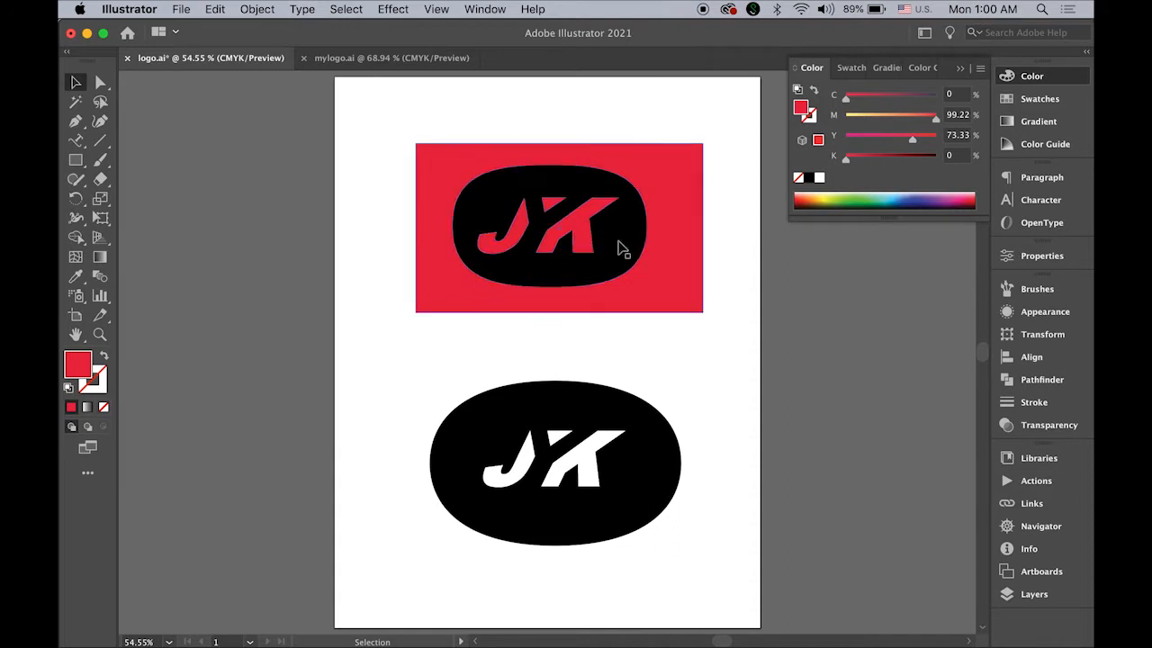
Step: Move the red rectangle down behind the lower JK badge and select the badge's black oval
left_click(674, 249)
left_click_drag(682, 256, 681, 487)
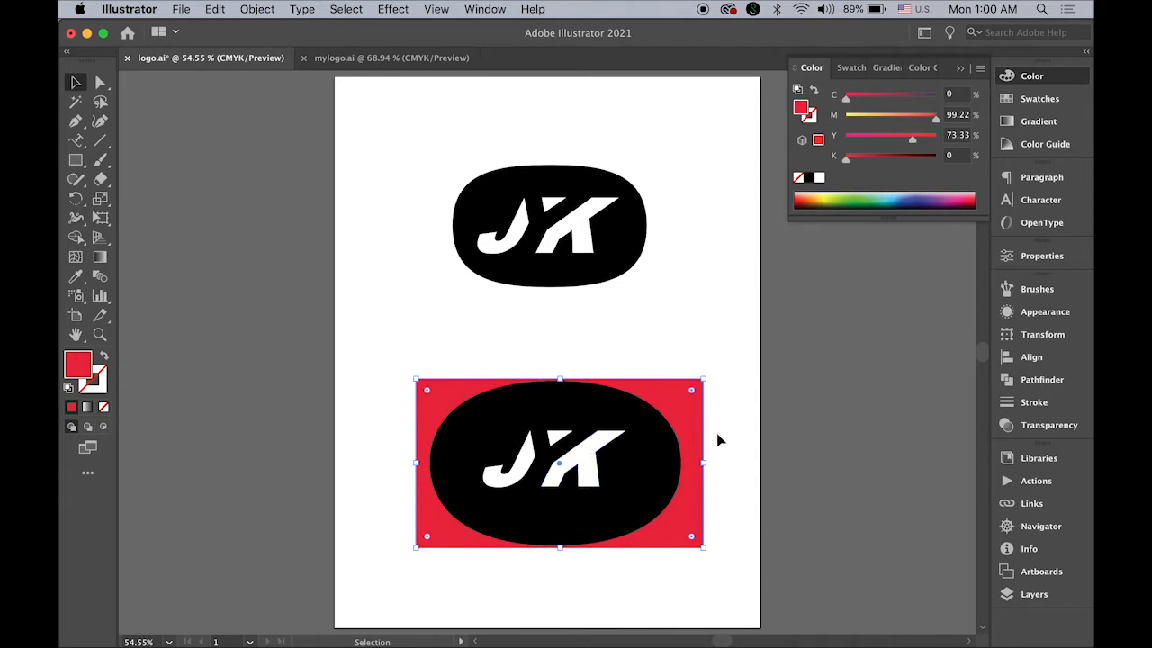
left_click(651, 453)
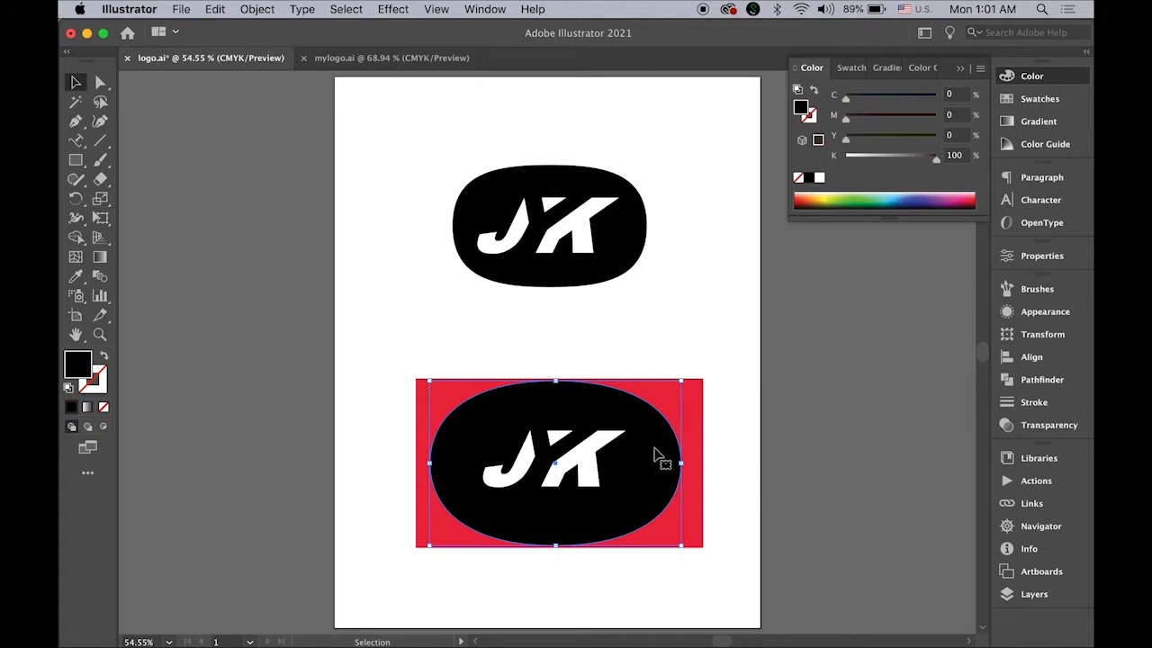
Step: Cut the JK lettering out of the lower badge's oval with the Pathfinder Exclude operation and deselect the result
left_click(583, 459, "shift")
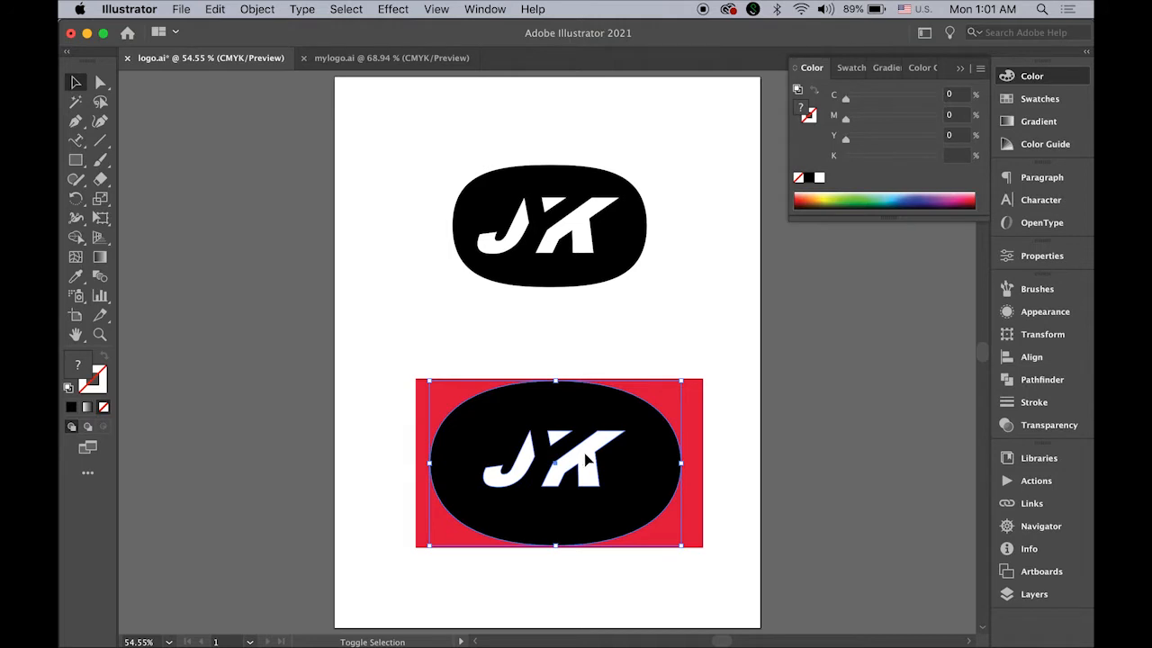
left_click(1042, 391)
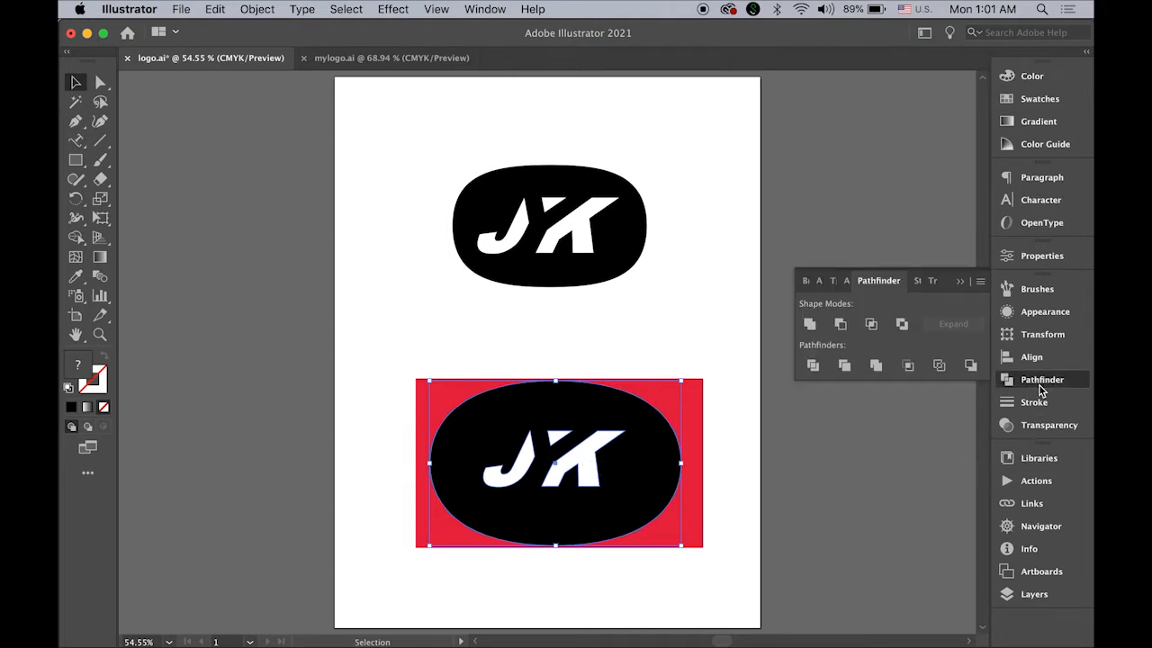
left_click(903, 325)
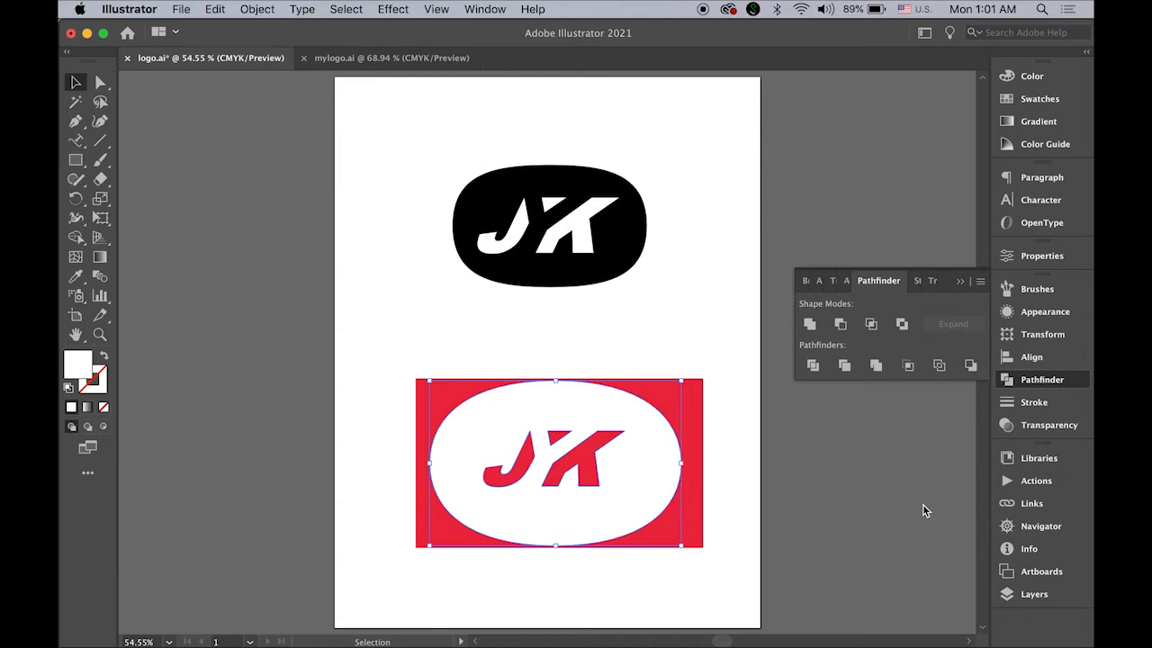
left_click(296, 371)
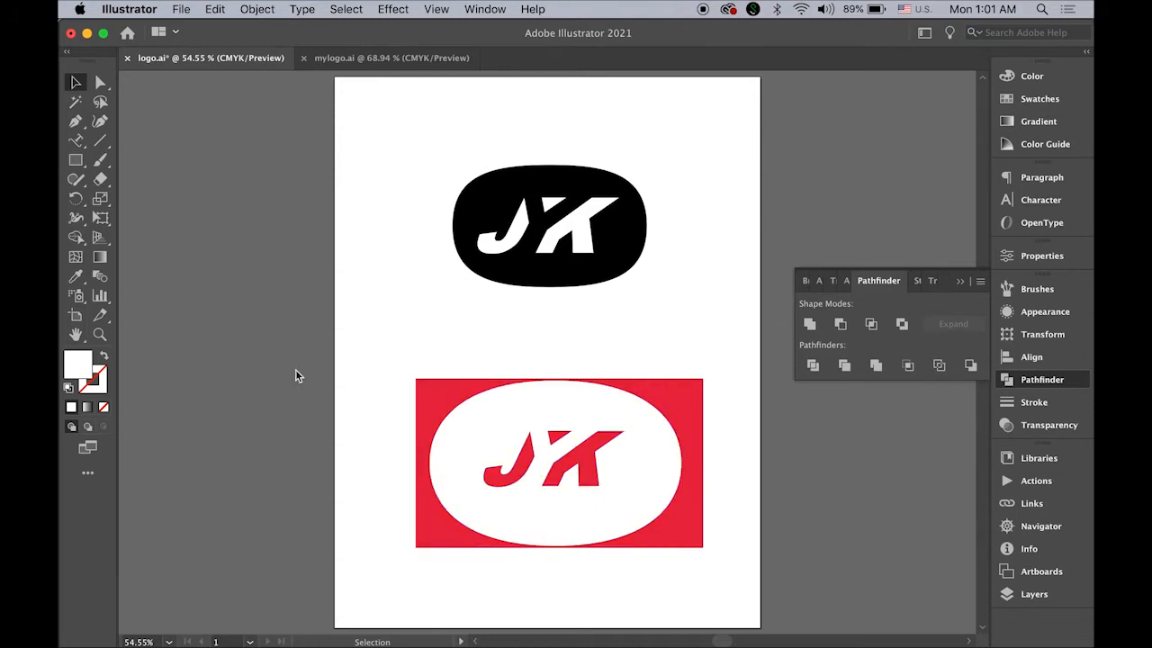
Step: Center the cut-out badge horizontally over the red rectangle and select the upper JK badge
left_click_drag(617, 476, 636, 492)
left_click(754, 522)
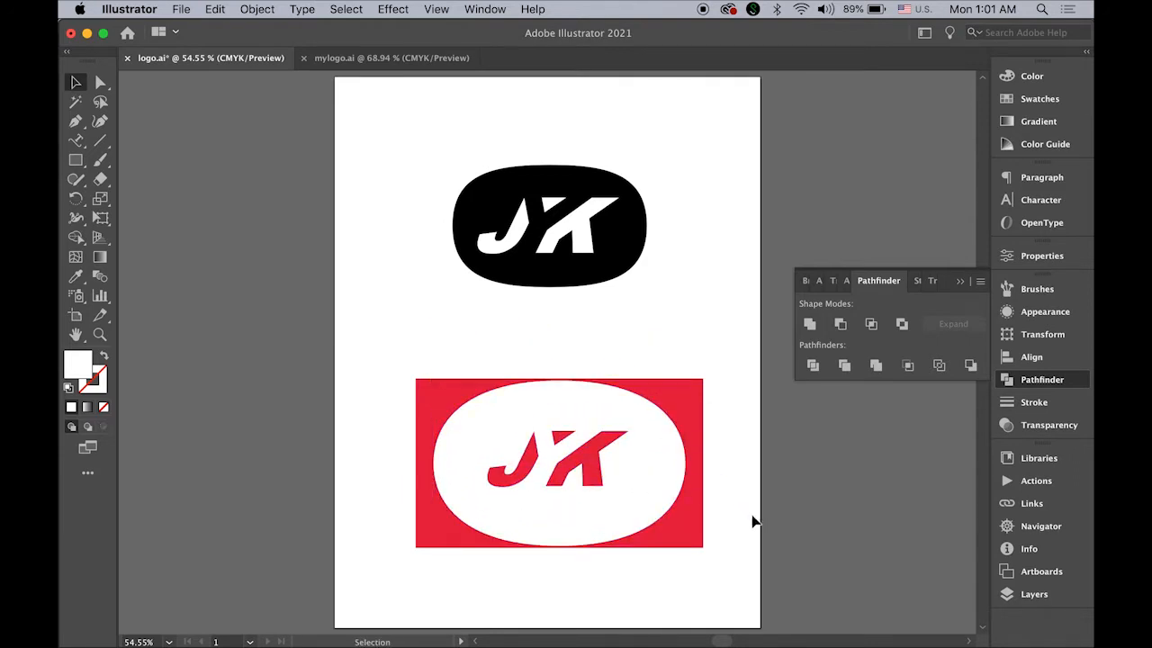
left_click(621, 256)
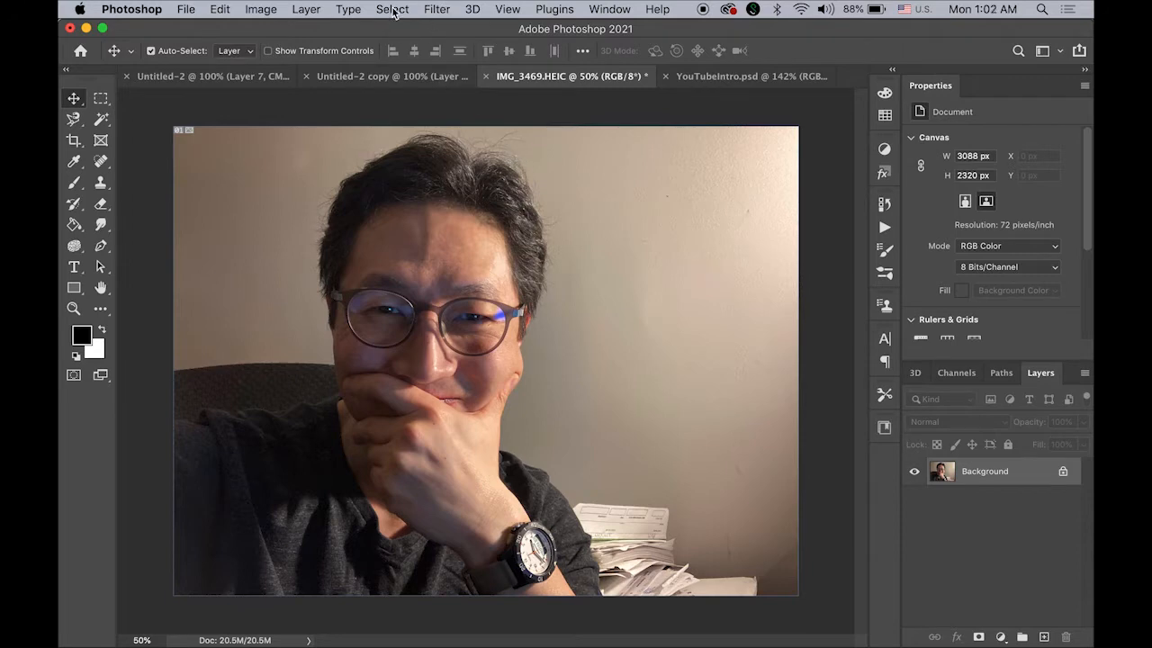
Step: In Photoshop, convert the IMG_3469.HEIC photo to black and white with the Default preset
left_click(261, 9)
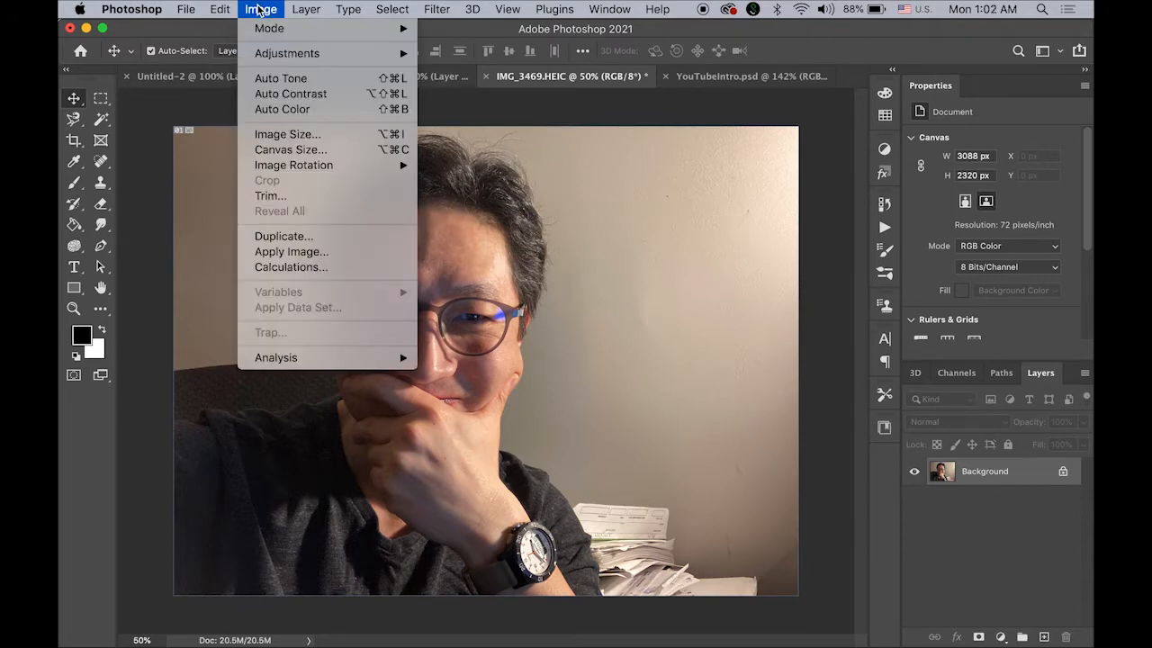
mouse_move(270, 59)
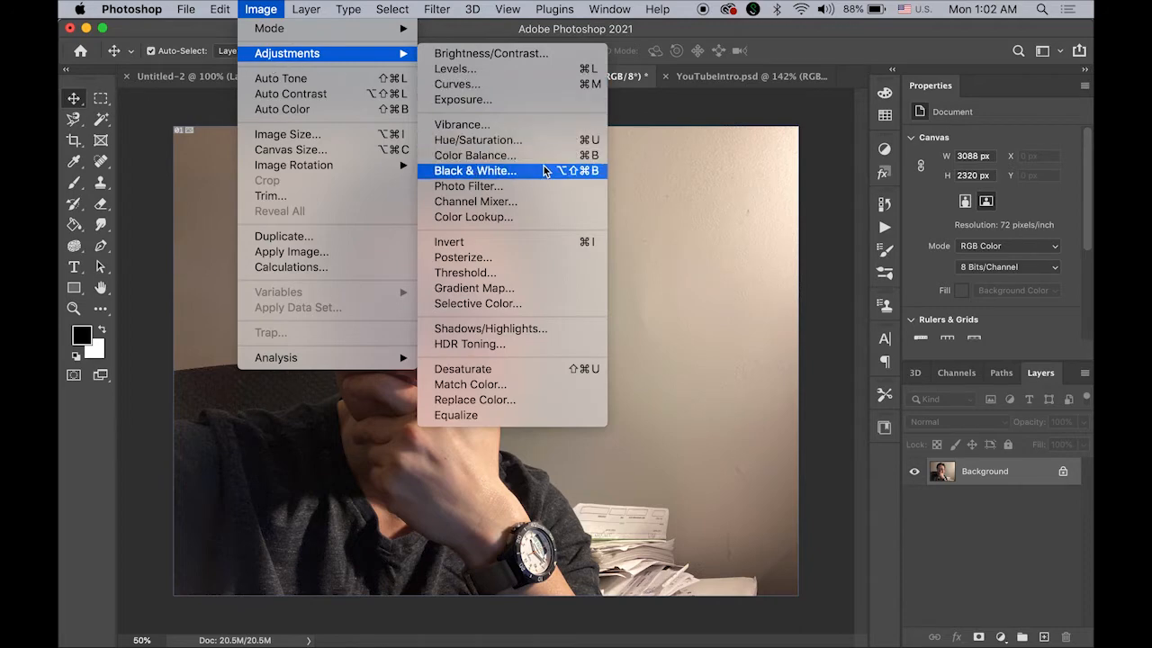
left_click(475, 170)
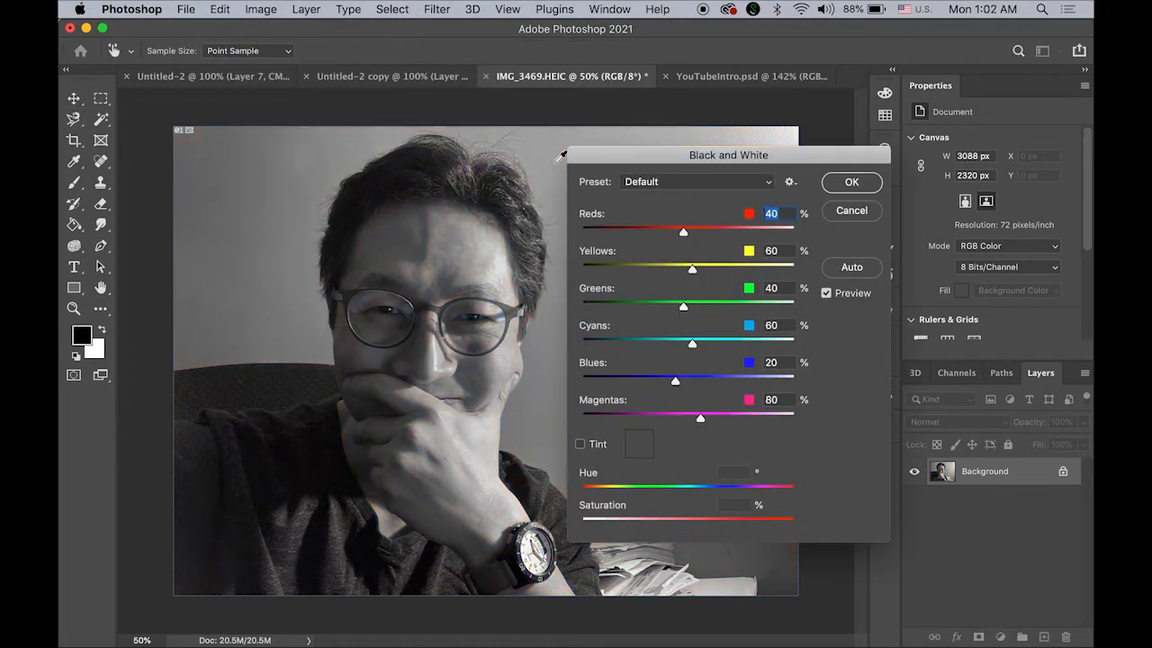
left_click(851, 183)
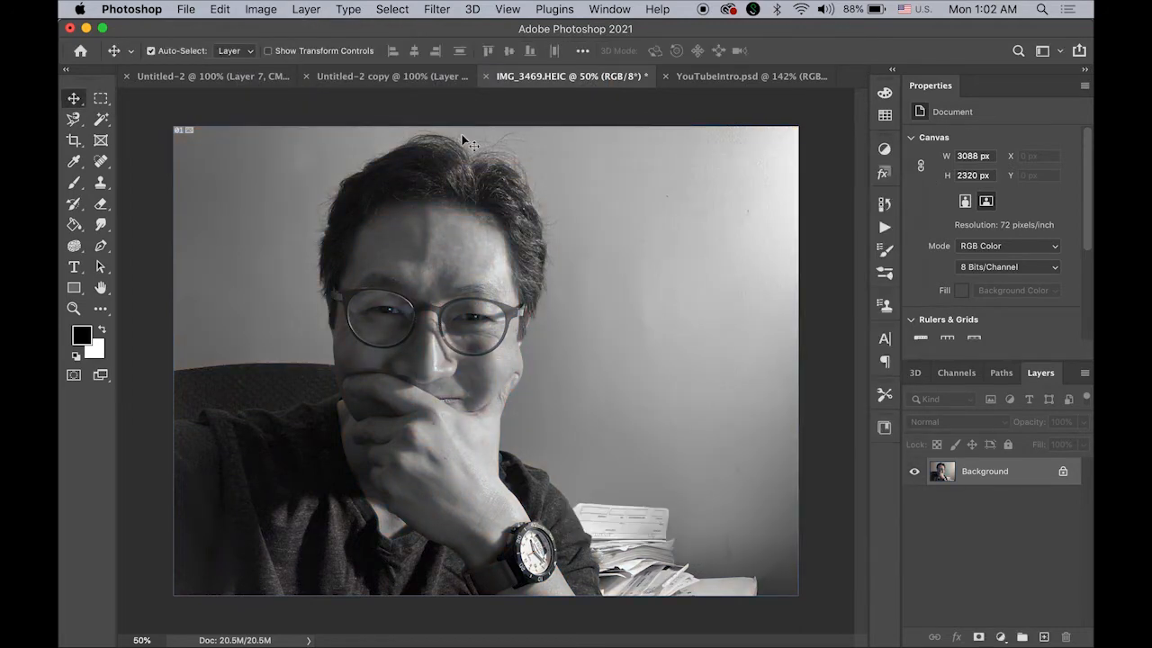
Step: Boost the photo's contrast with an RGB Curves adjustment, mapping input 103 to output 39 and input 164 to output 175
left_click(268, 10)
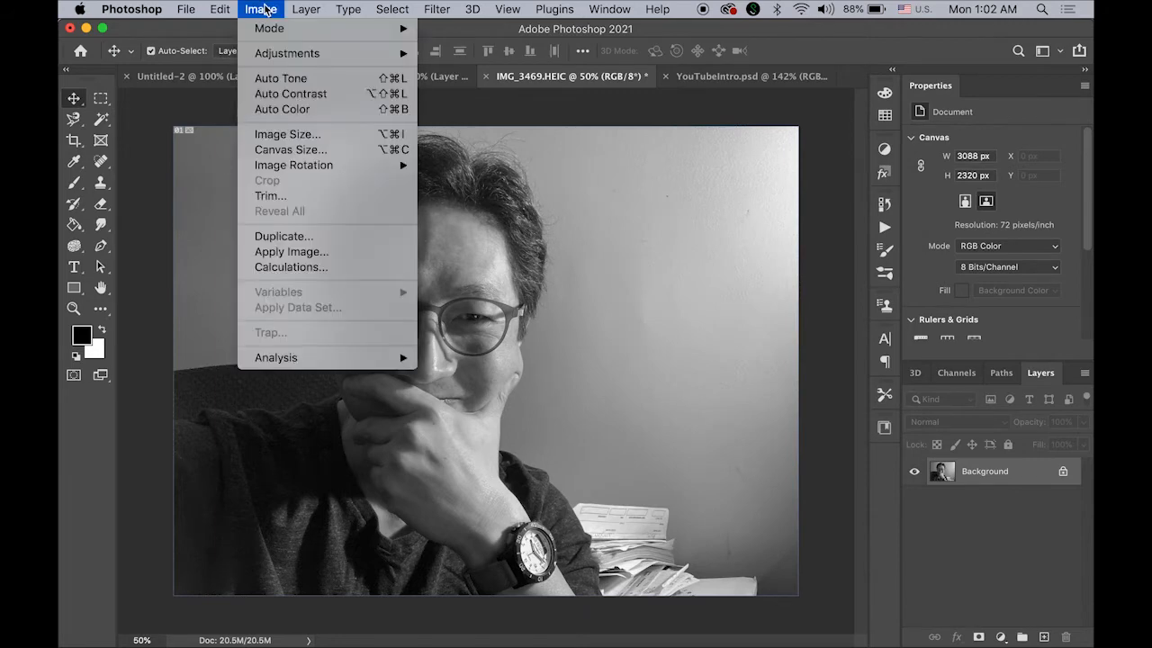
mouse_move(267, 54)
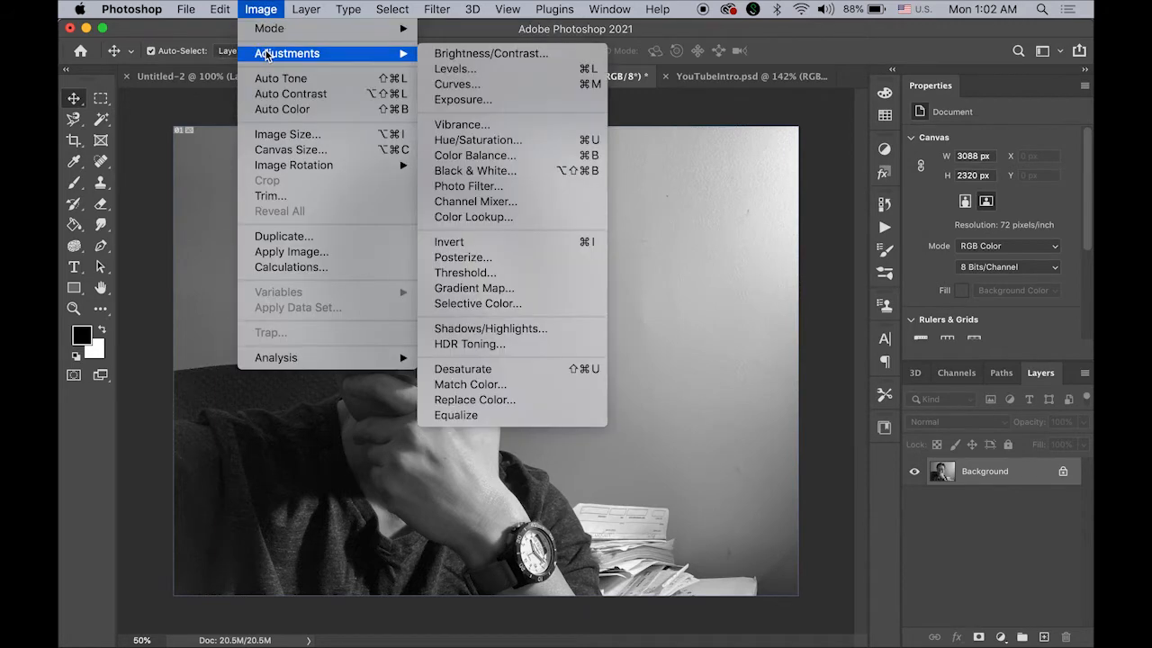
left_click(513, 88)
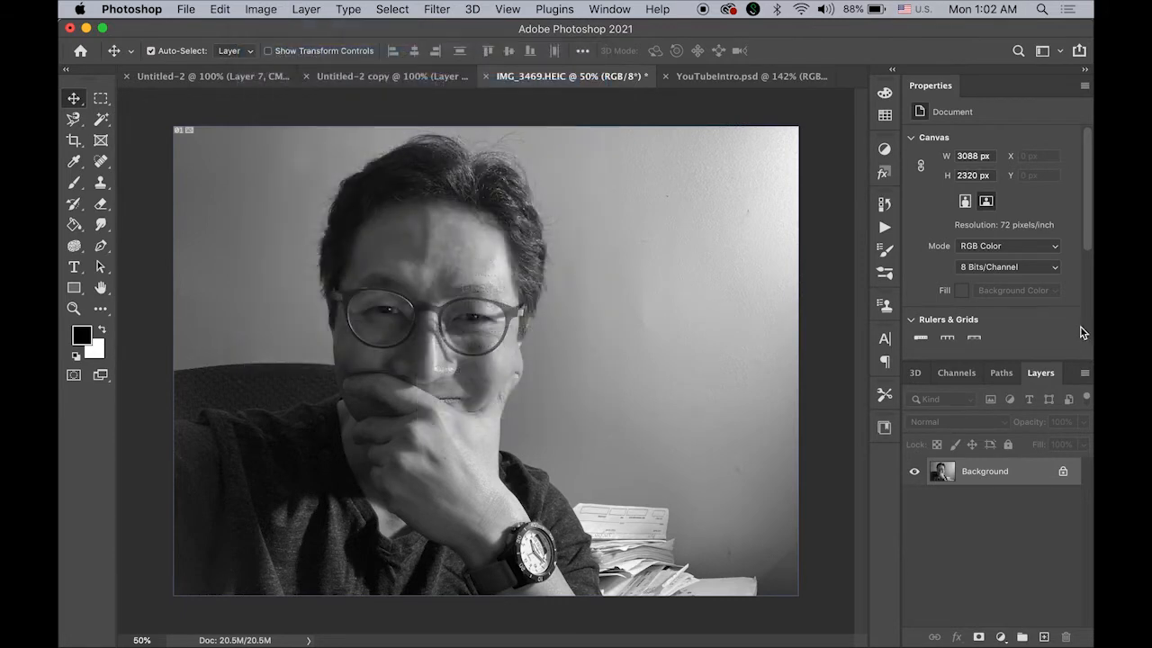
left_click_drag(660, 479, 688, 504)
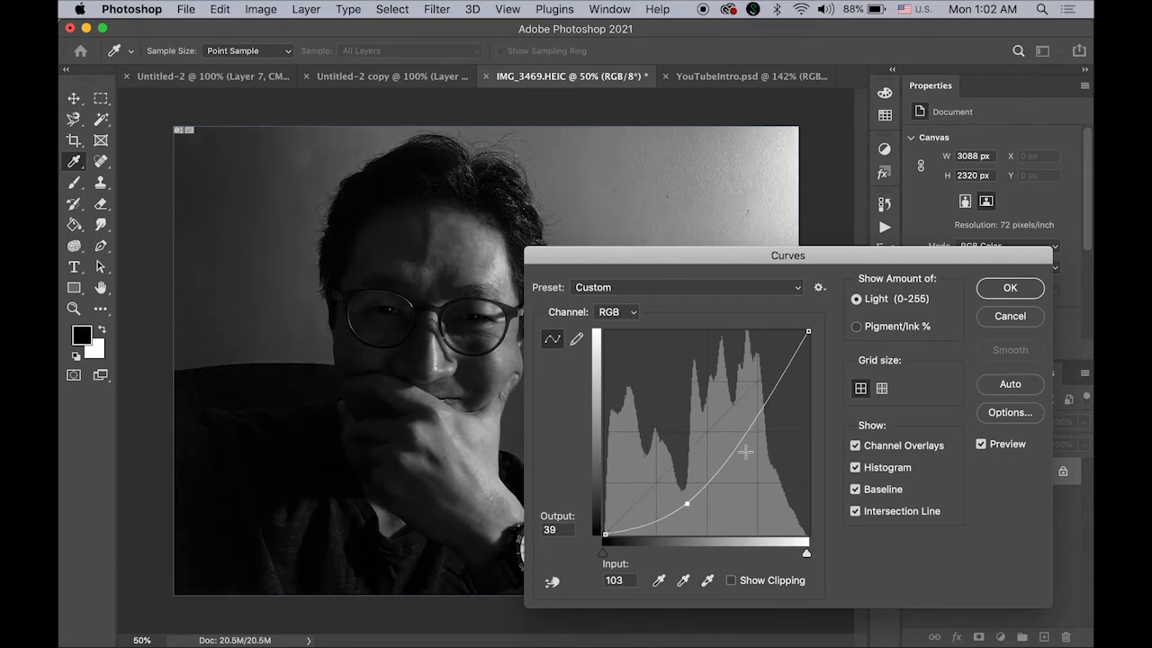
left_click_drag(763, 406, 736, 395)
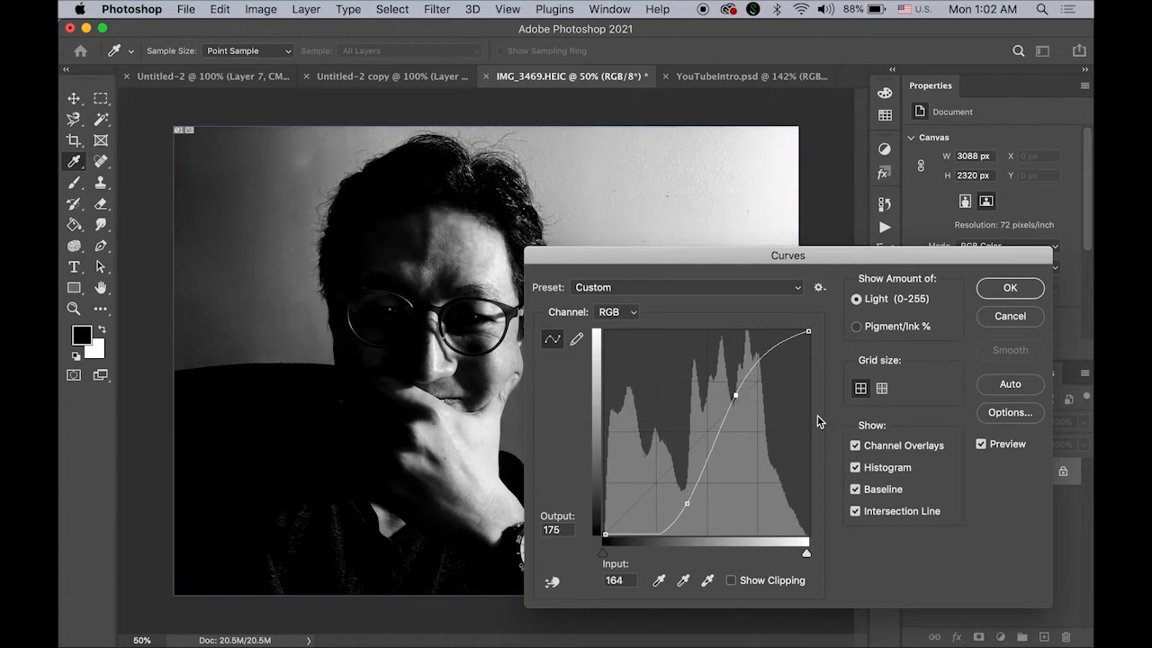
left_click(1021, 290)
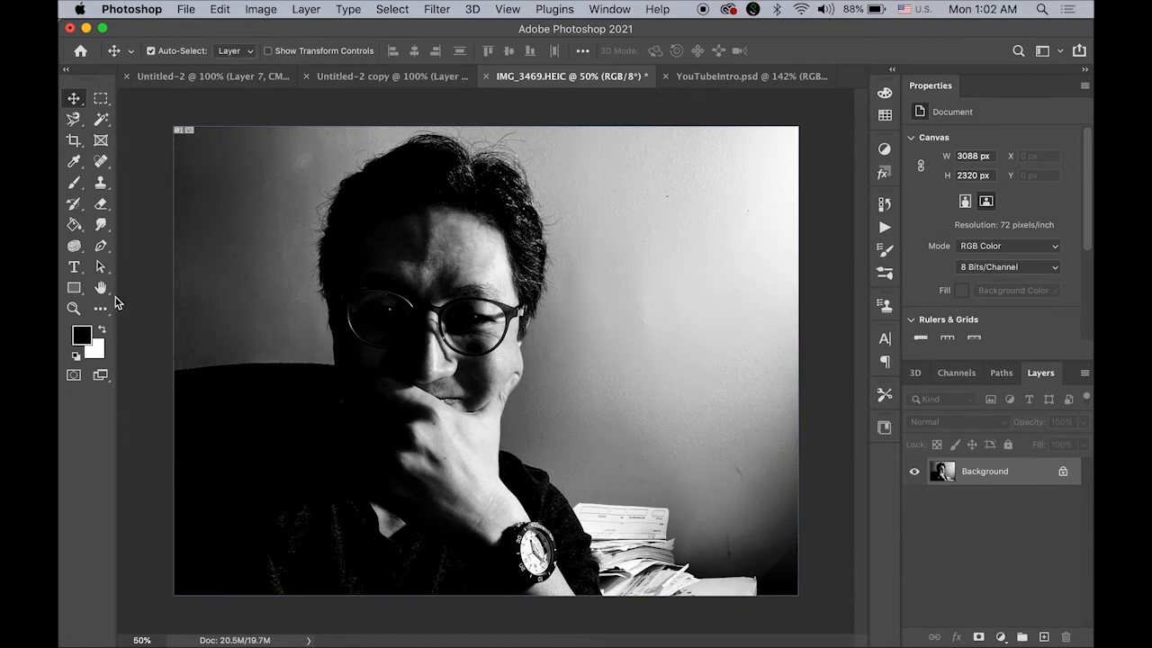
Step: Paint out the small glint in the shadowed eyeglass lens with sampled black, using an 83 px Soft Round brush
left_click(78, 165)
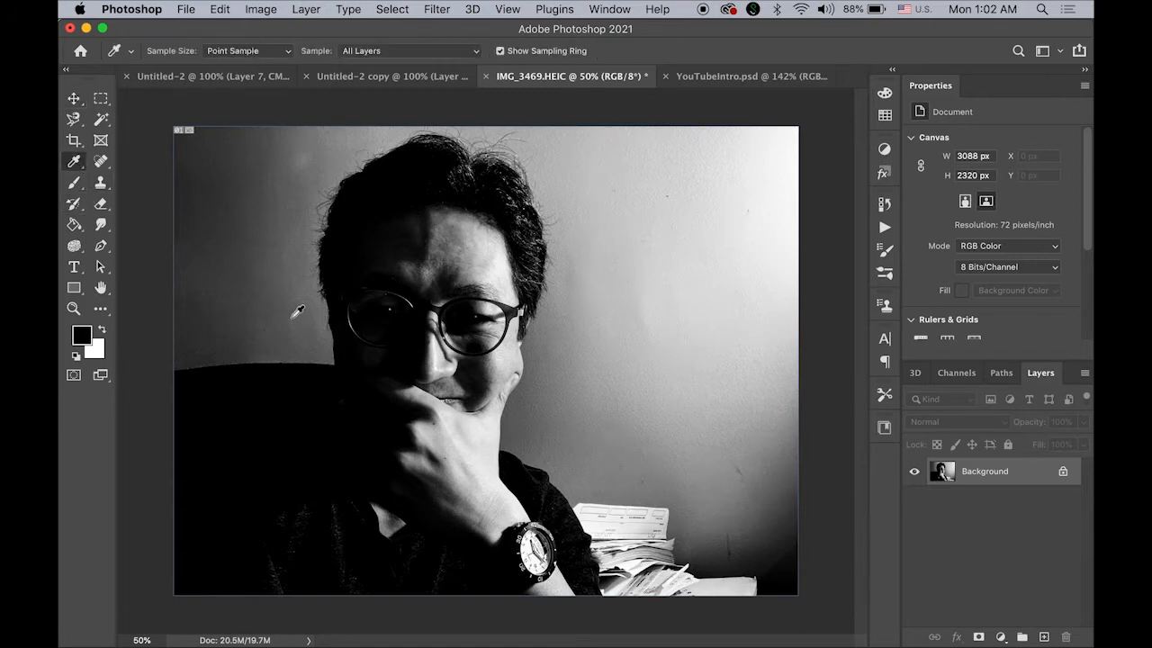
left_click(358, 347)
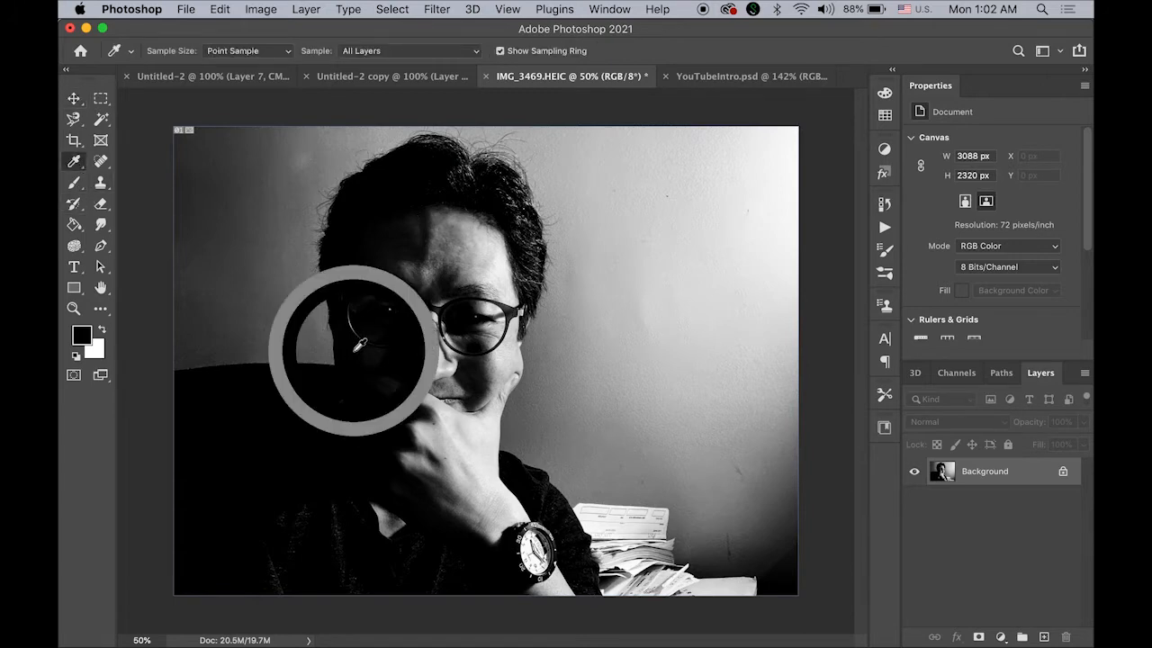
left_click(74, 181)
left_click(169, 49)
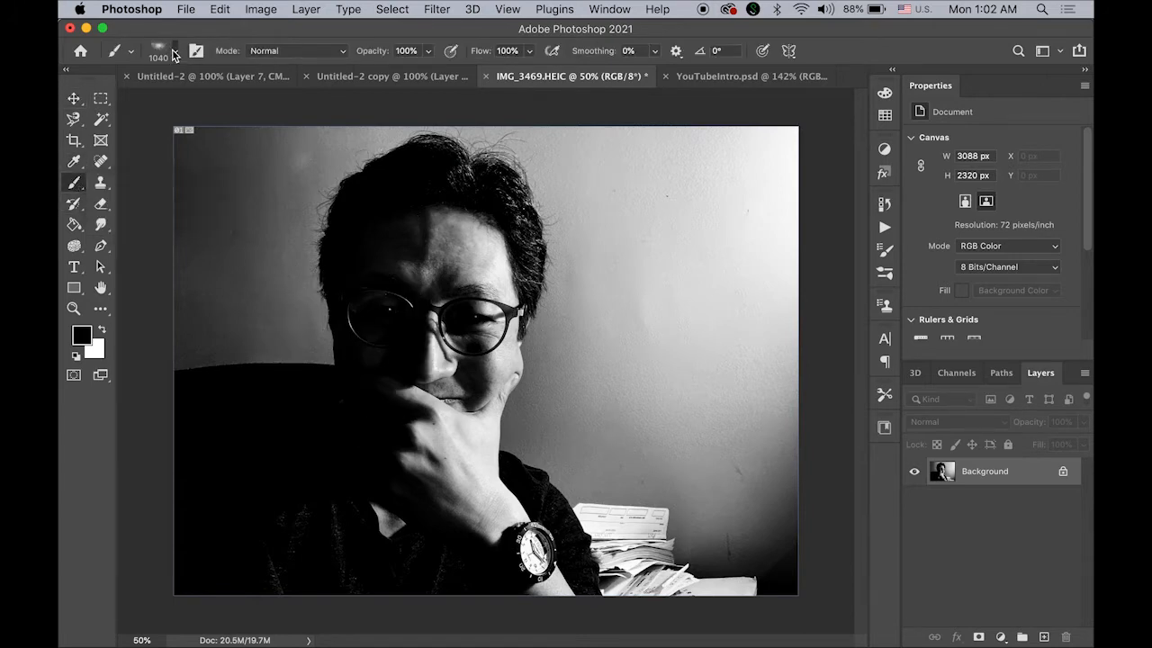
left_click(170, 50)
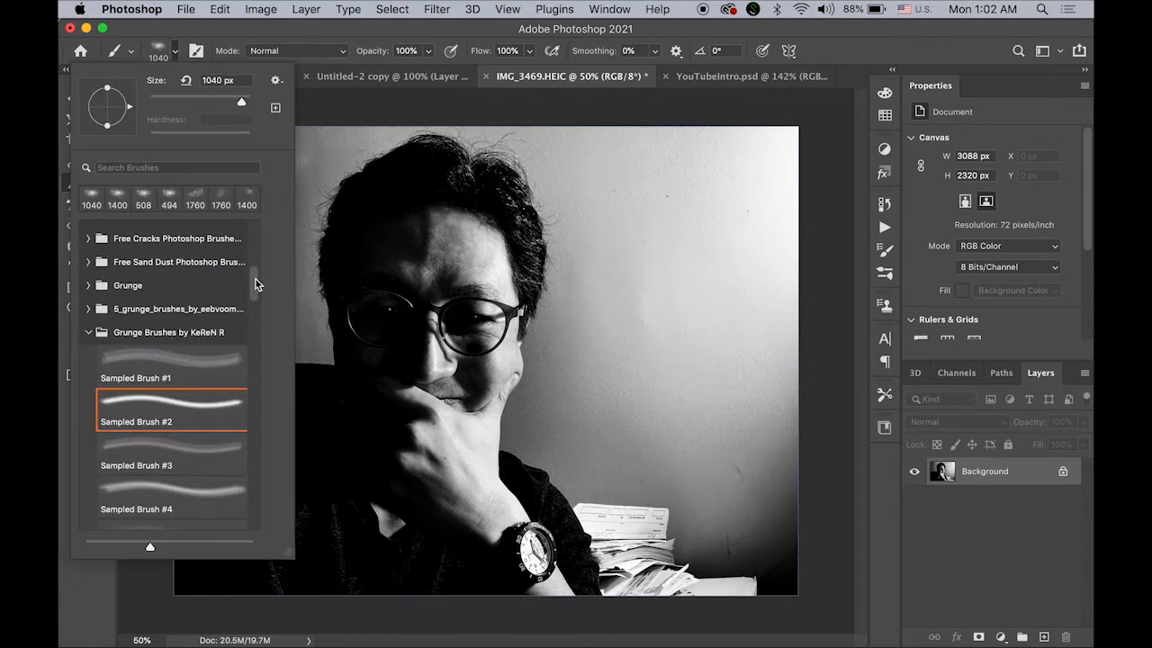
left_click_drag(255, 285, 257, 226)
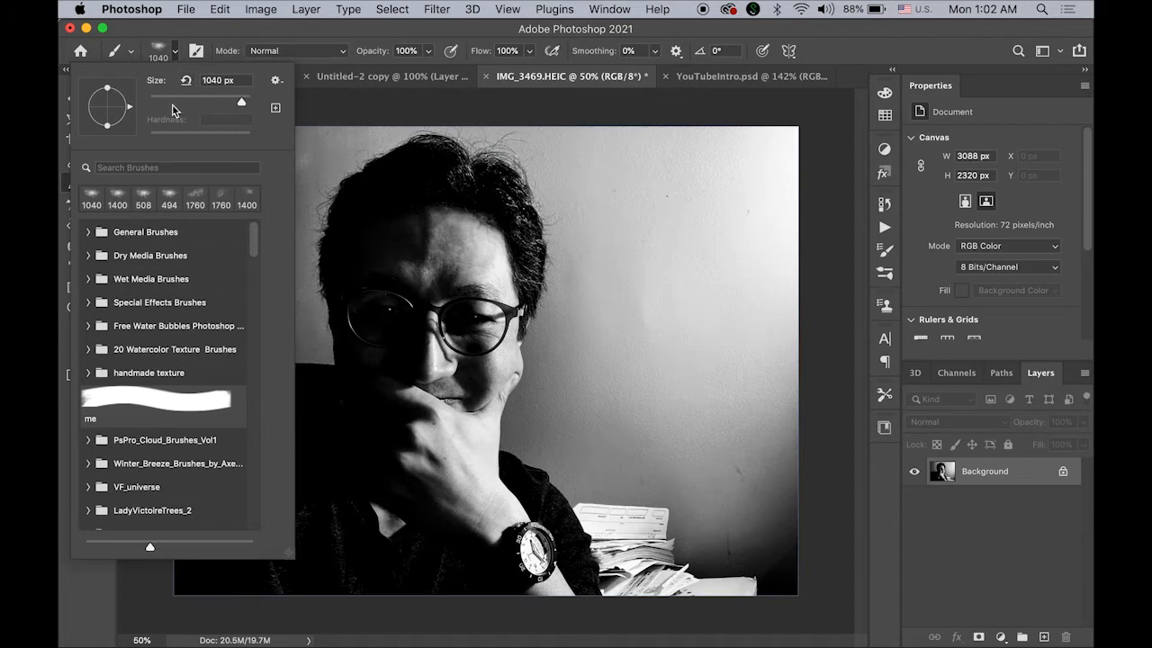
left_click(88, 232)
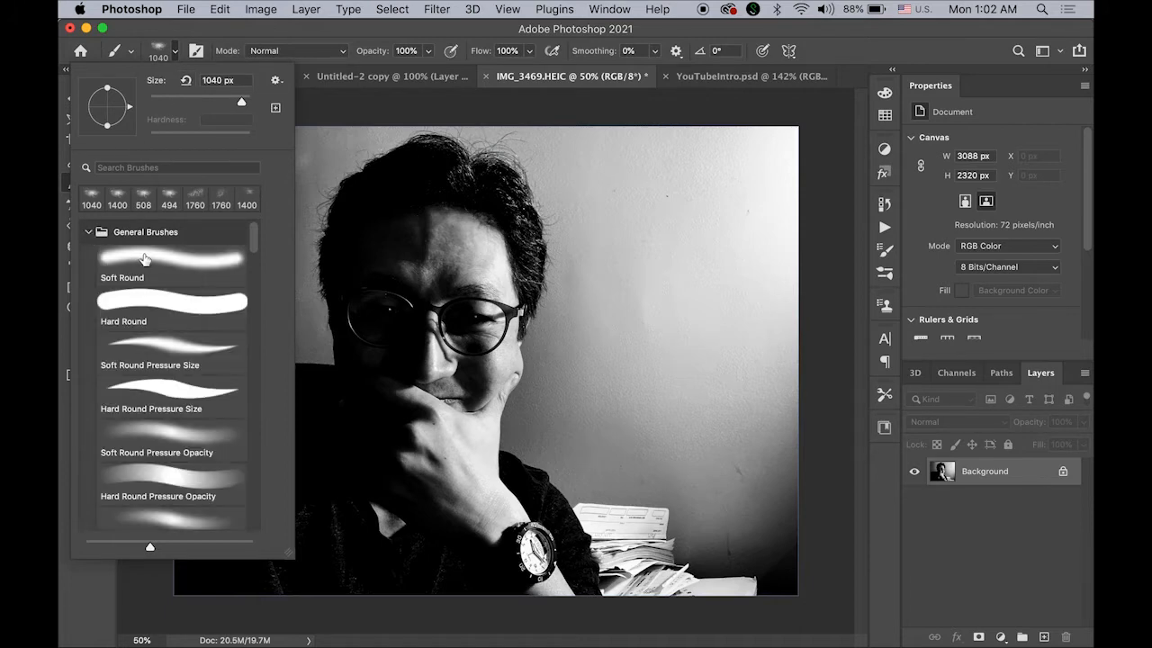
left_click(212, 261)
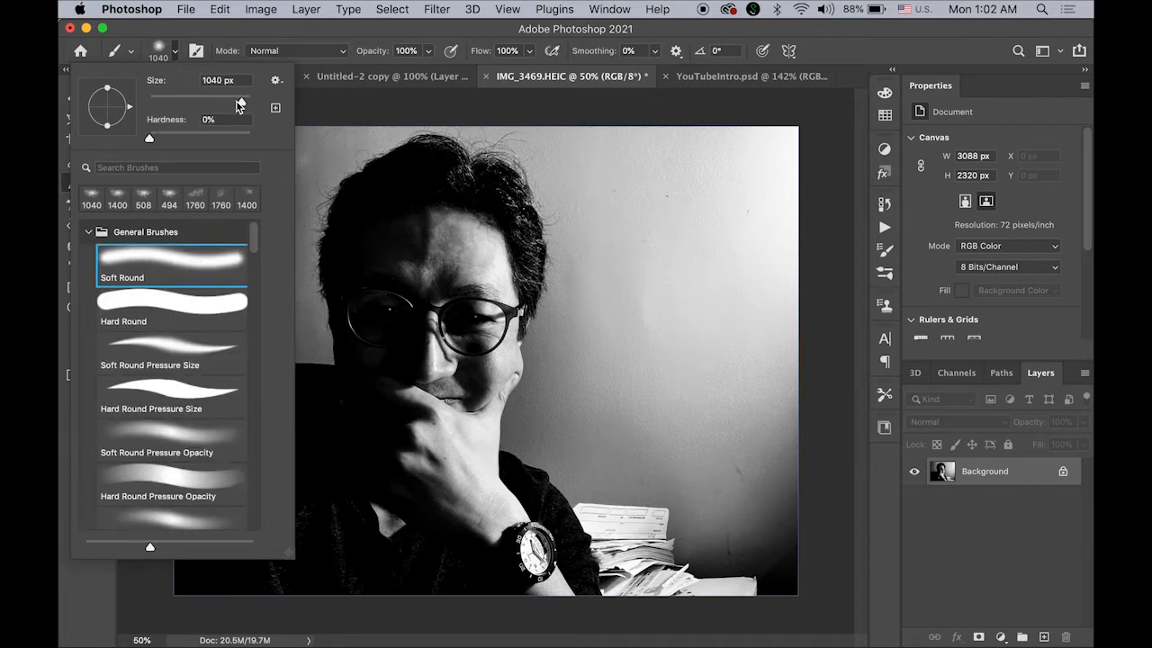
left_click_drag(239, 105, 200, 108)
left_click(389, 309)
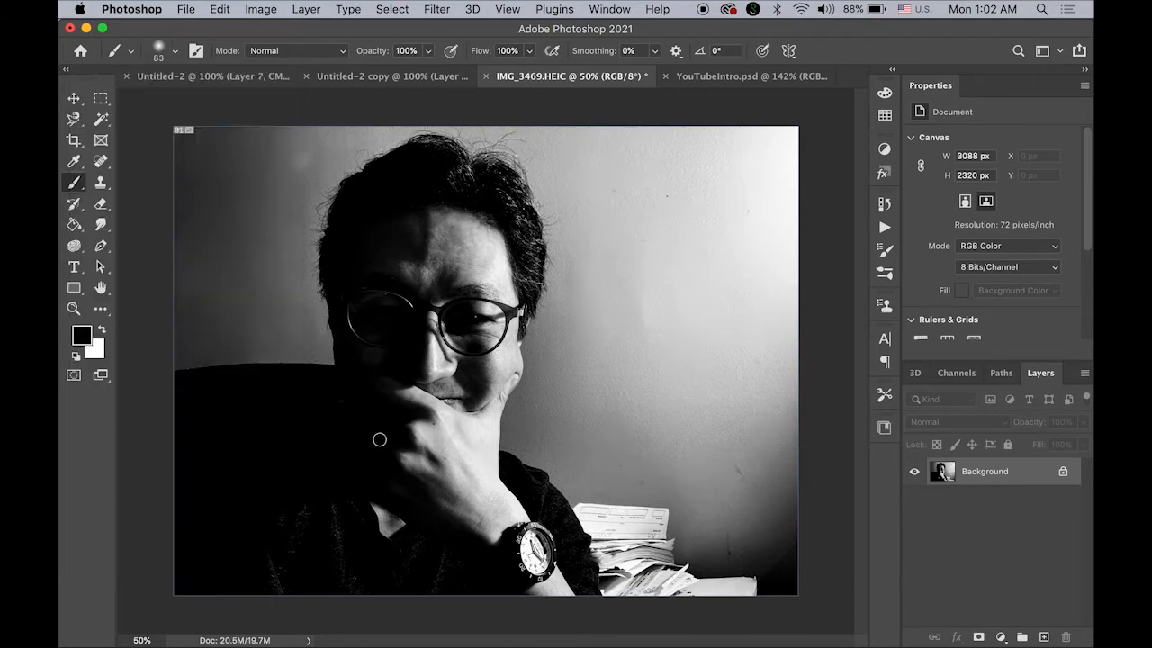
Step: Create a new document 1280 px wide and 720 px high in RGB Color mode
left_click(101, 98)
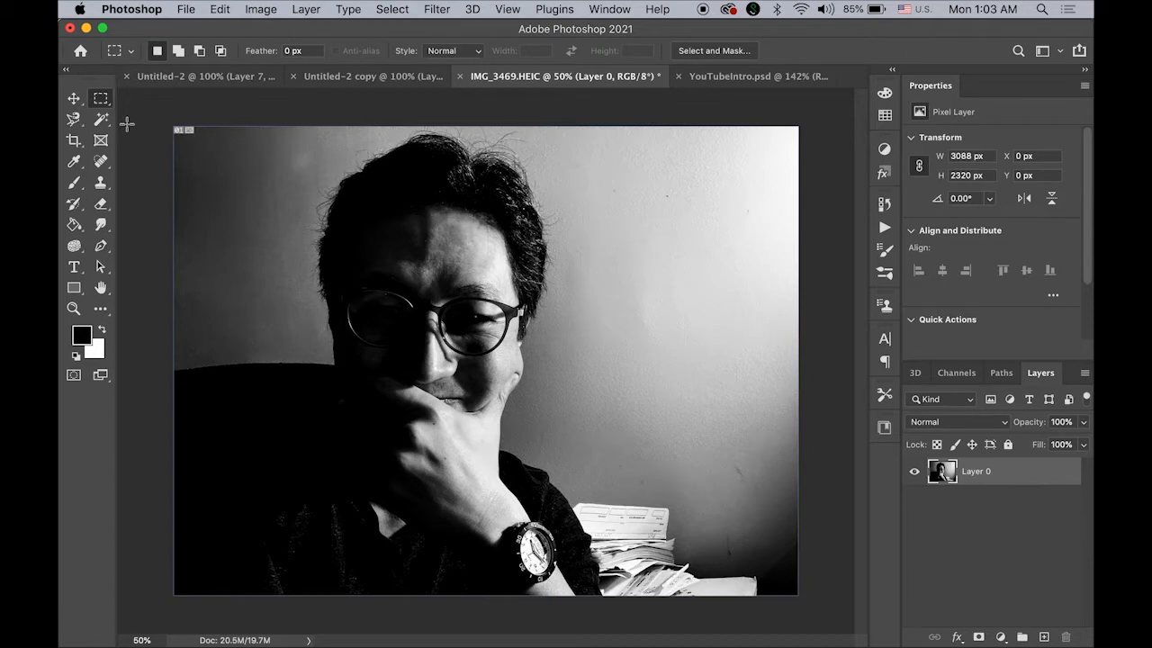
left_click(185, 10)
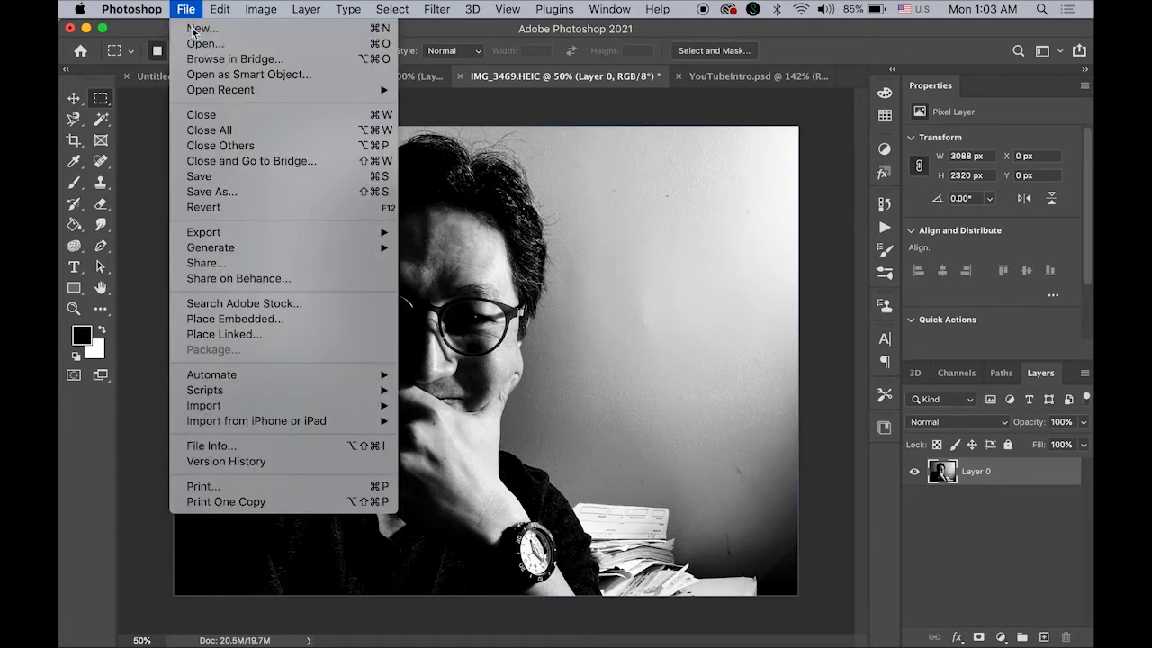
left_click(190, 29)
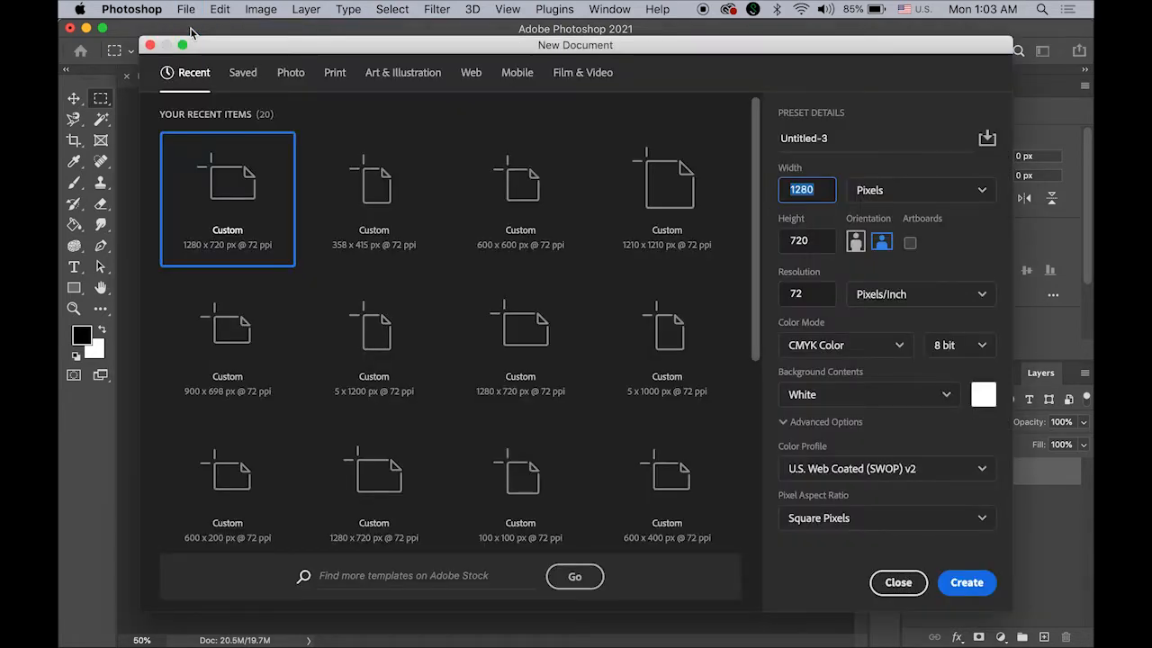
double_click(820, 192)
type("1280")
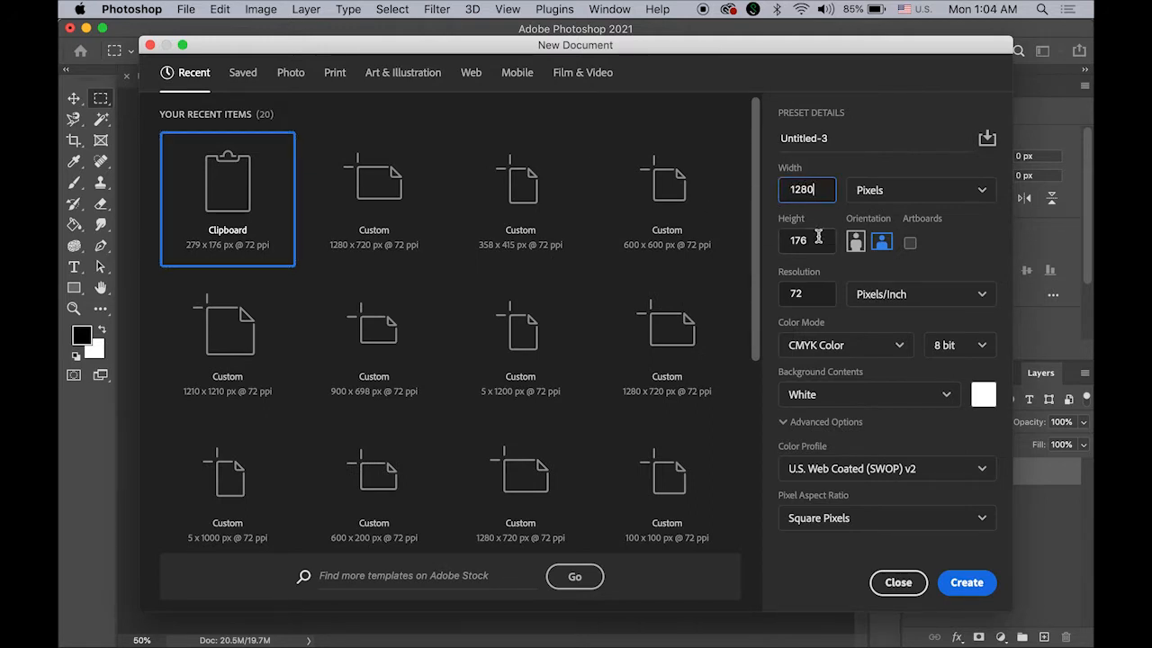
double_click(815, 239)
type("720")
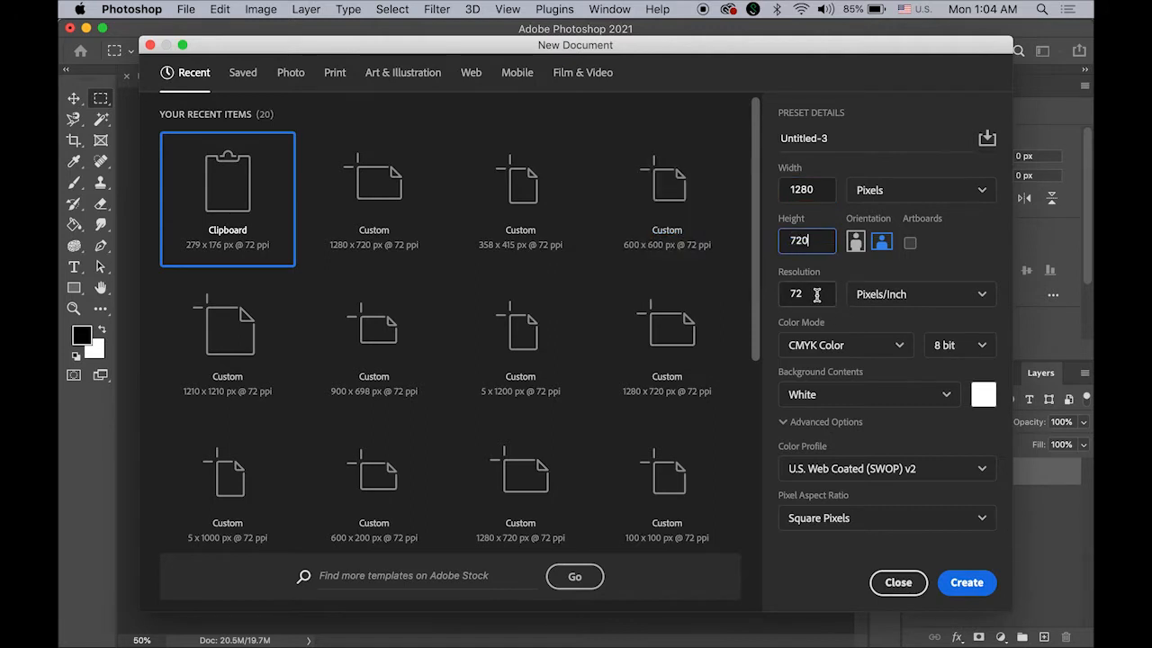
left_click(897, 344)
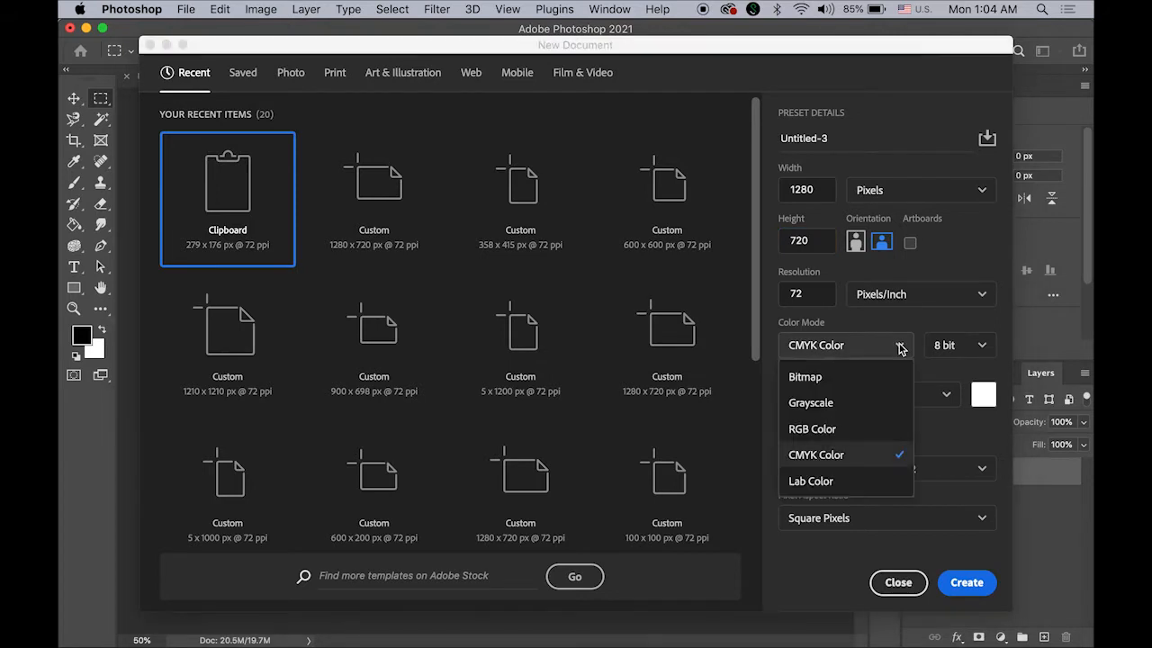
left_click(856, 429)
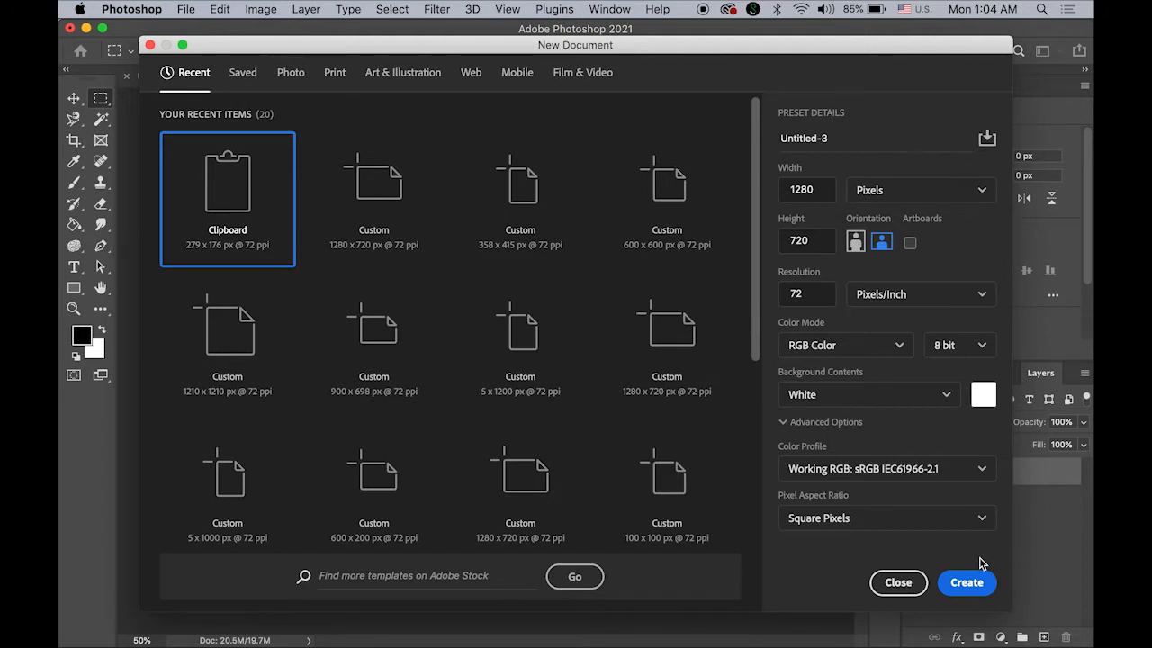
left_click(969, 584)
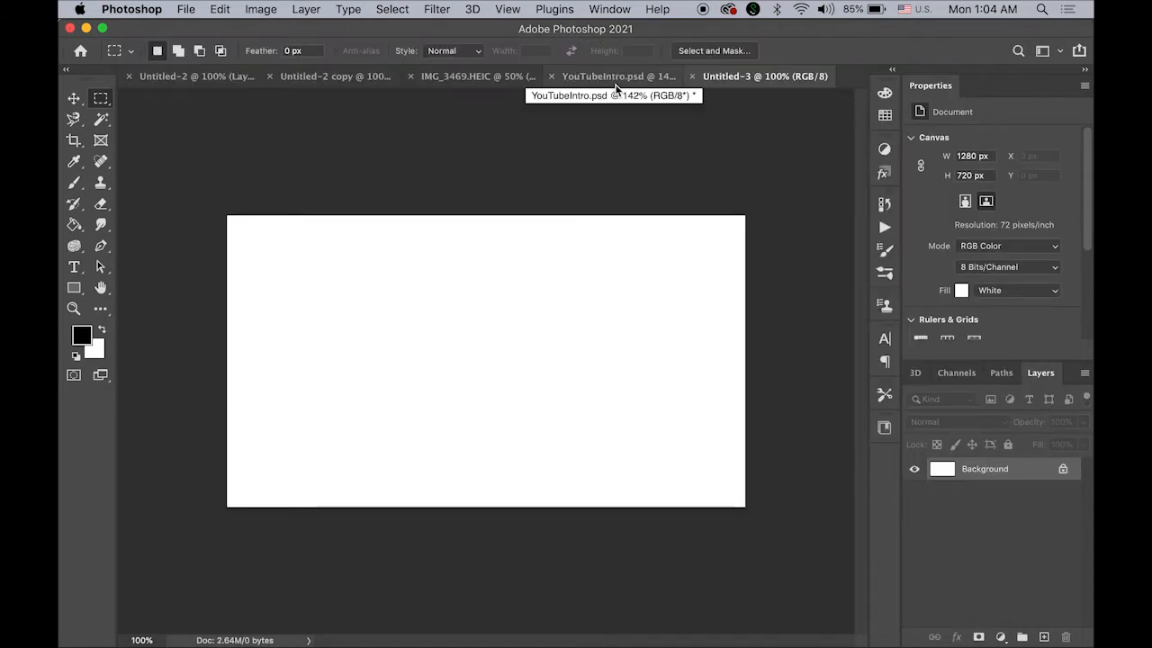
Step: Copy the entire IMG_3469.HEIC portrait and paste it into the blank 1280 x 720 px document
left_click(453, 77)
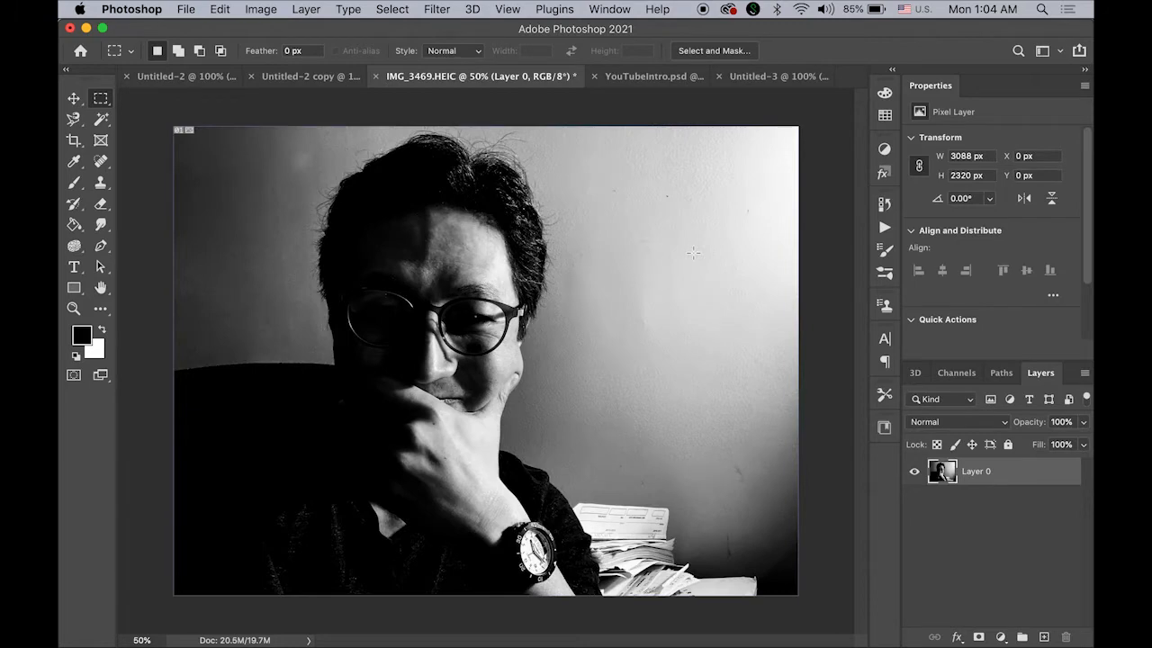
key("super+a")
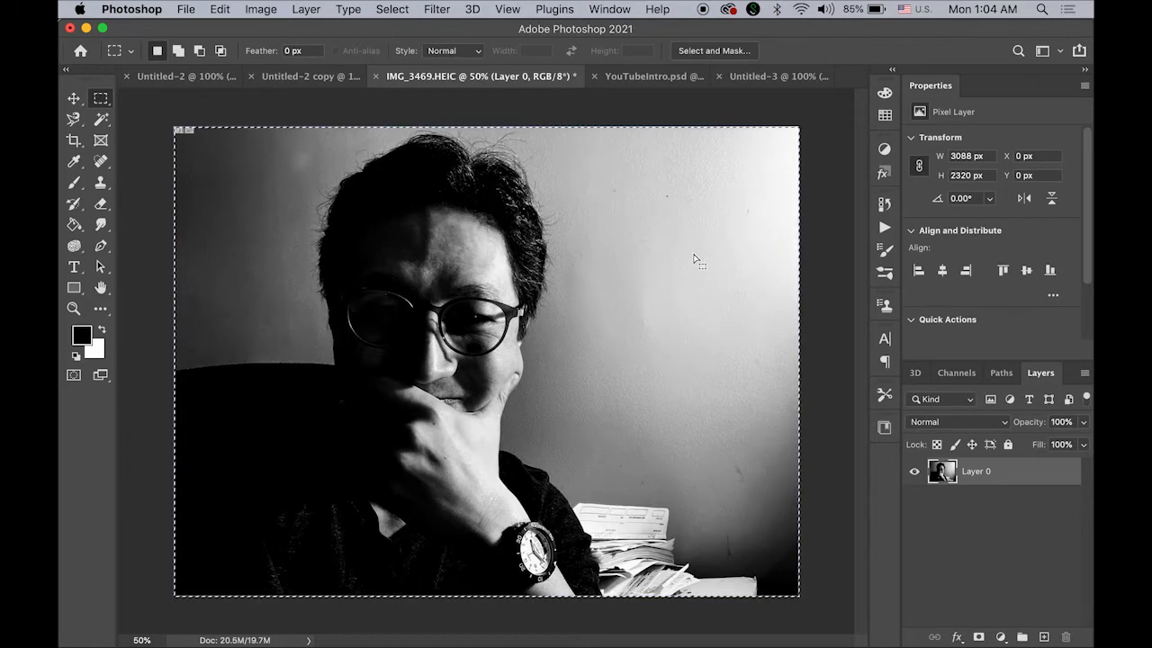
left_click(766, 79)
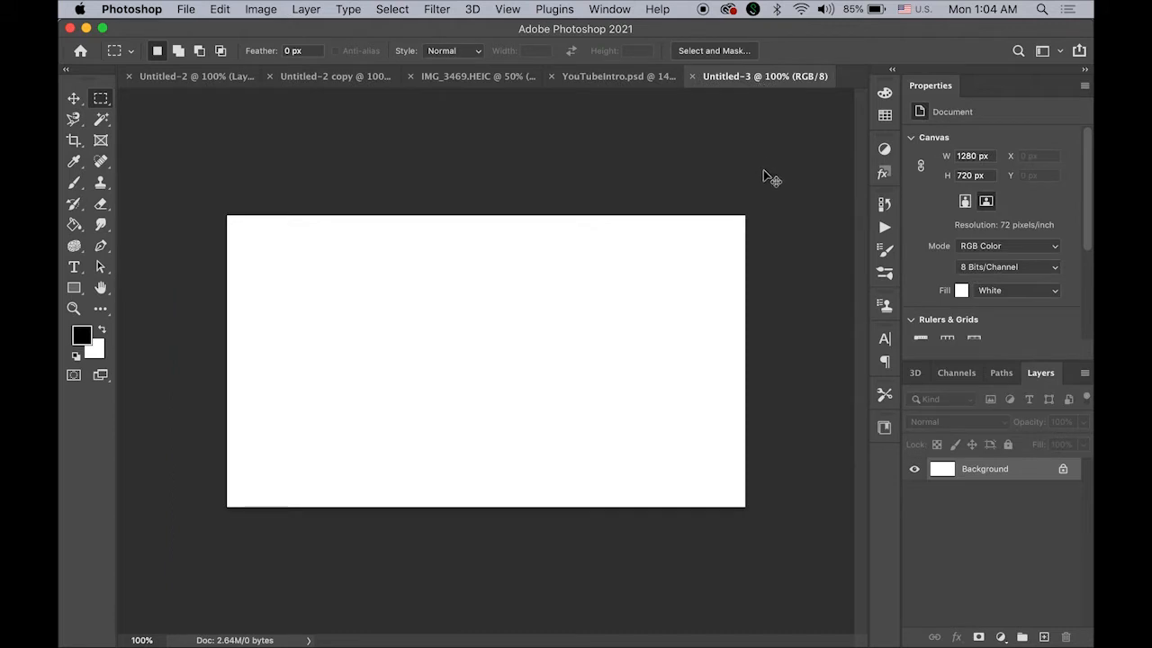
key("super+v")
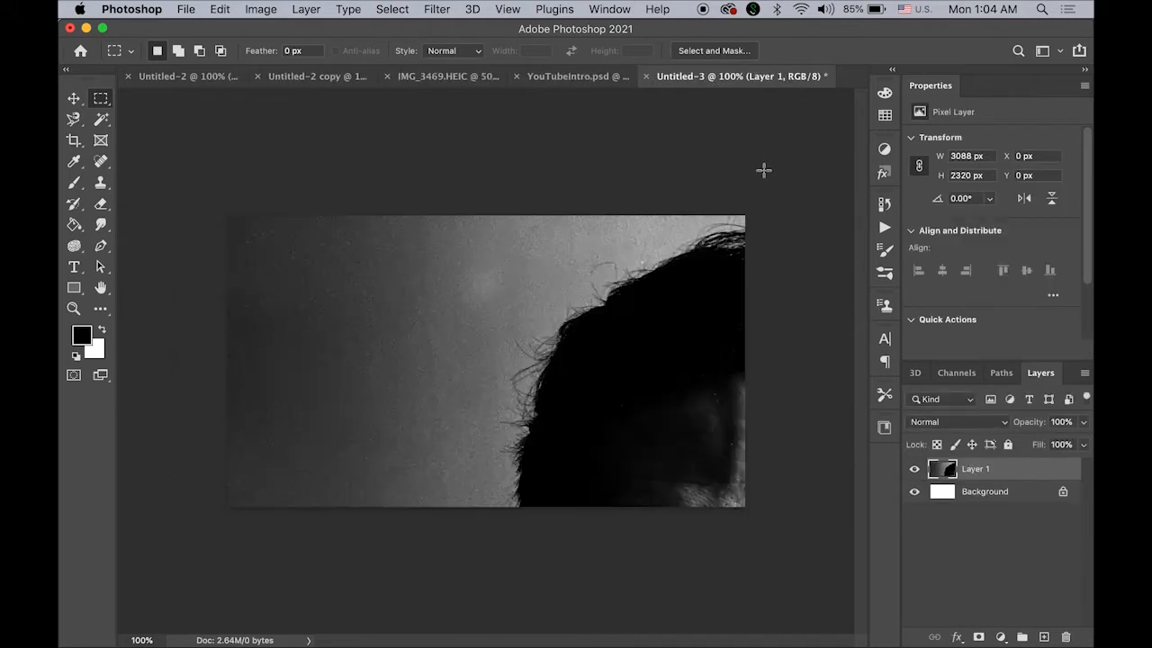
Step: Scale the pasted portrait proportionally to about 35% and position it over the right half of the canvas, with the face fully in frame
left_click(219, 9)
mouse_move(302, 393)
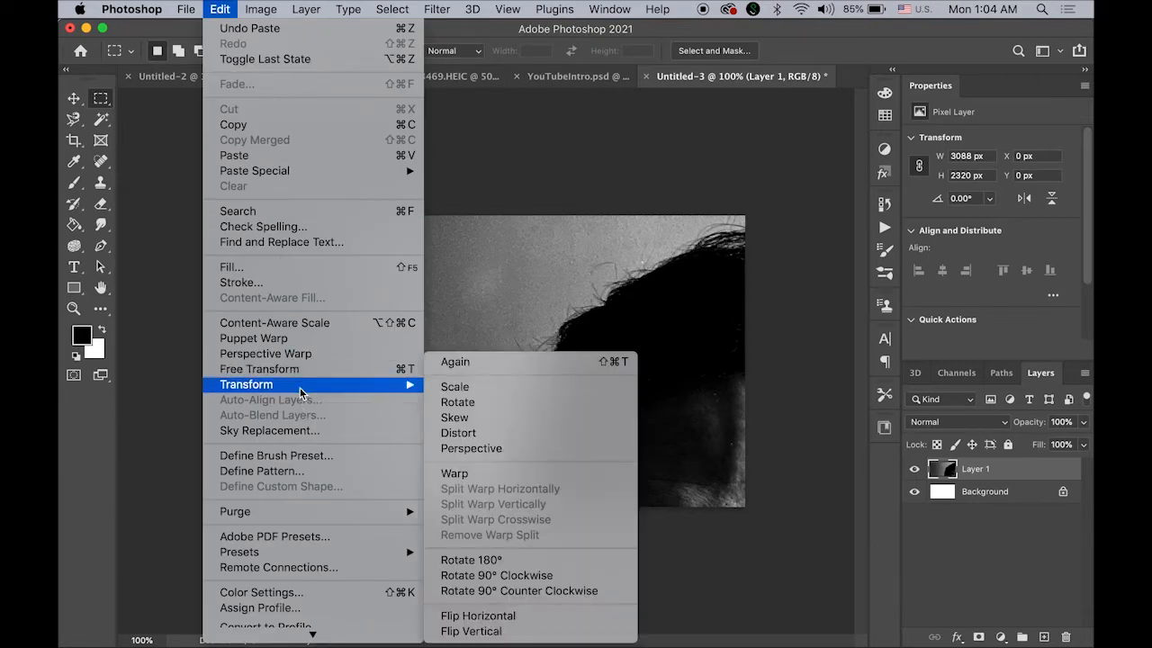
left_click(434, 386)
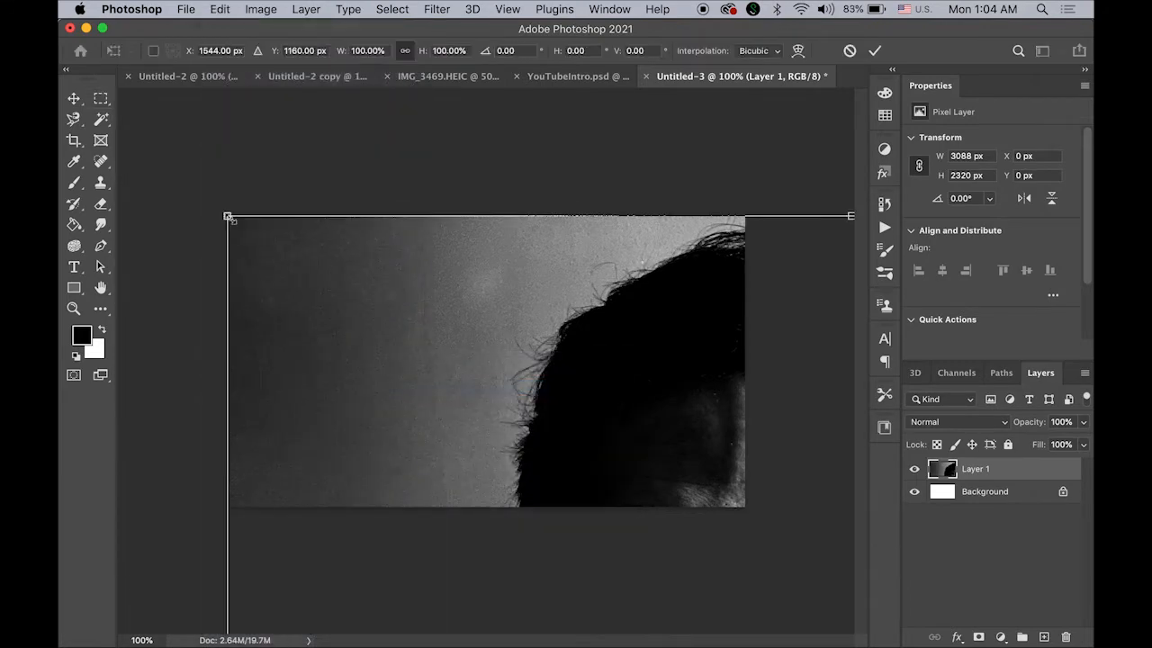
left_click_drag(228, 218, 510, 427)
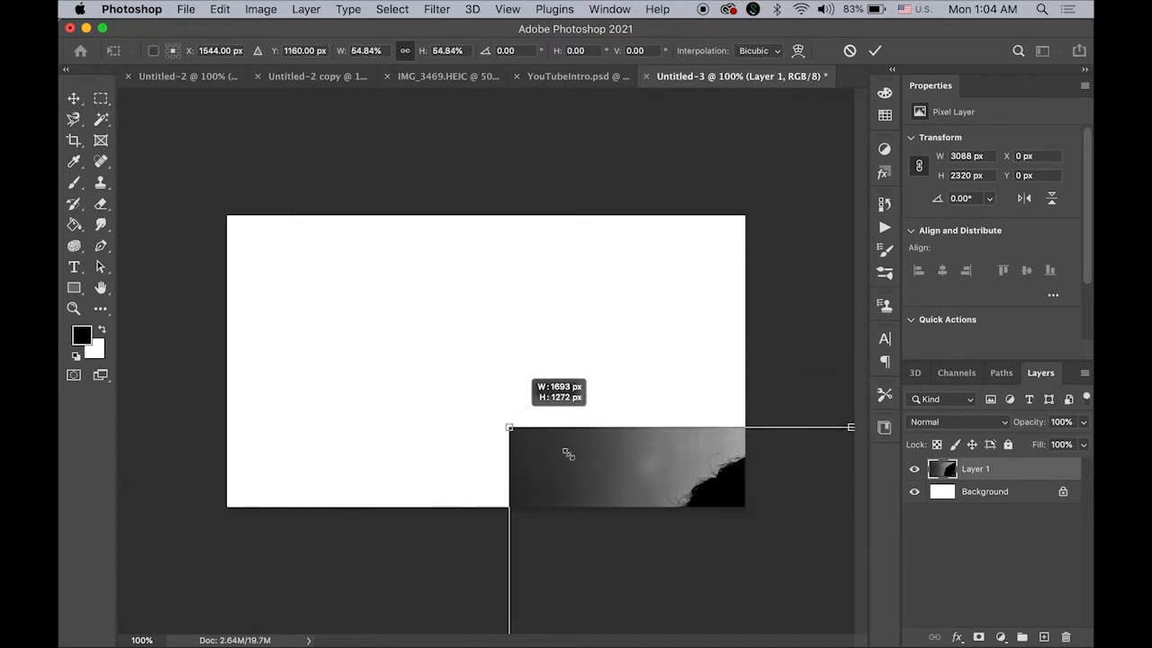
left_click_drag(603, 462, 417, 275)
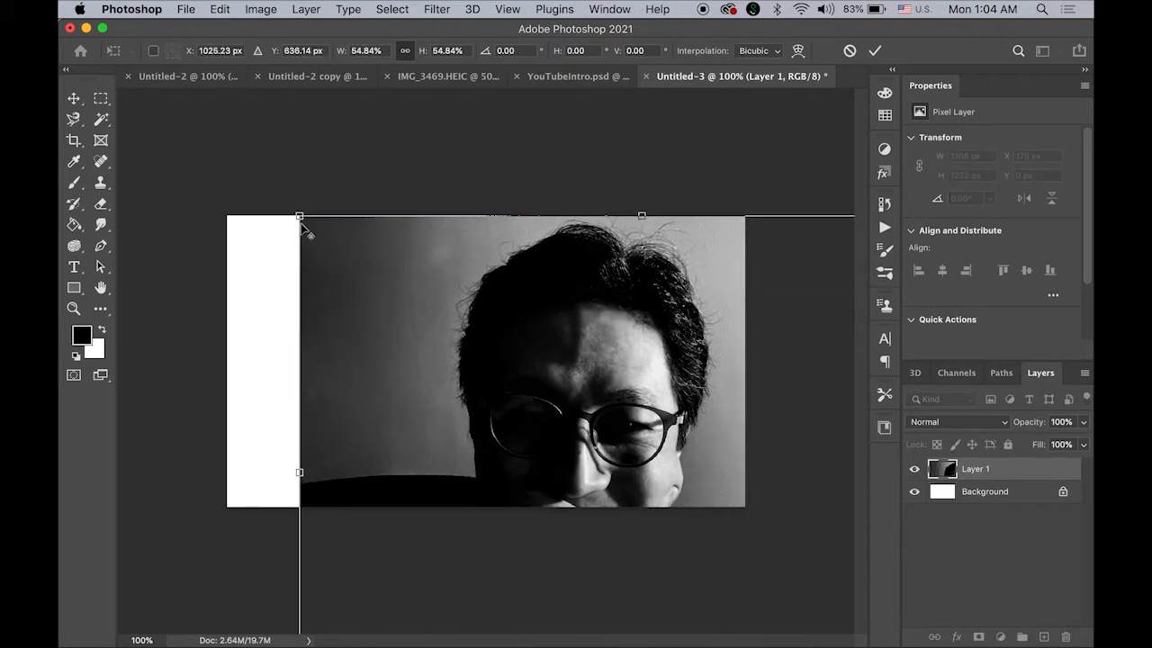
left_click_drag(301, 216, 450, 327)
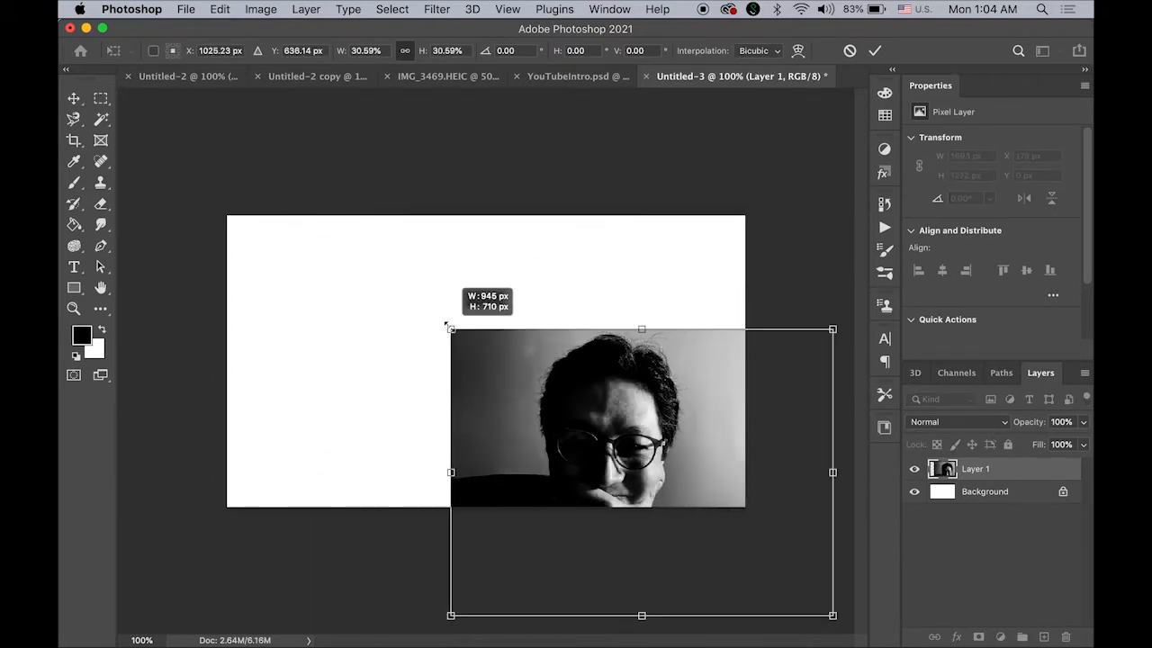
left_click_drag(535, 388, 524, 290)
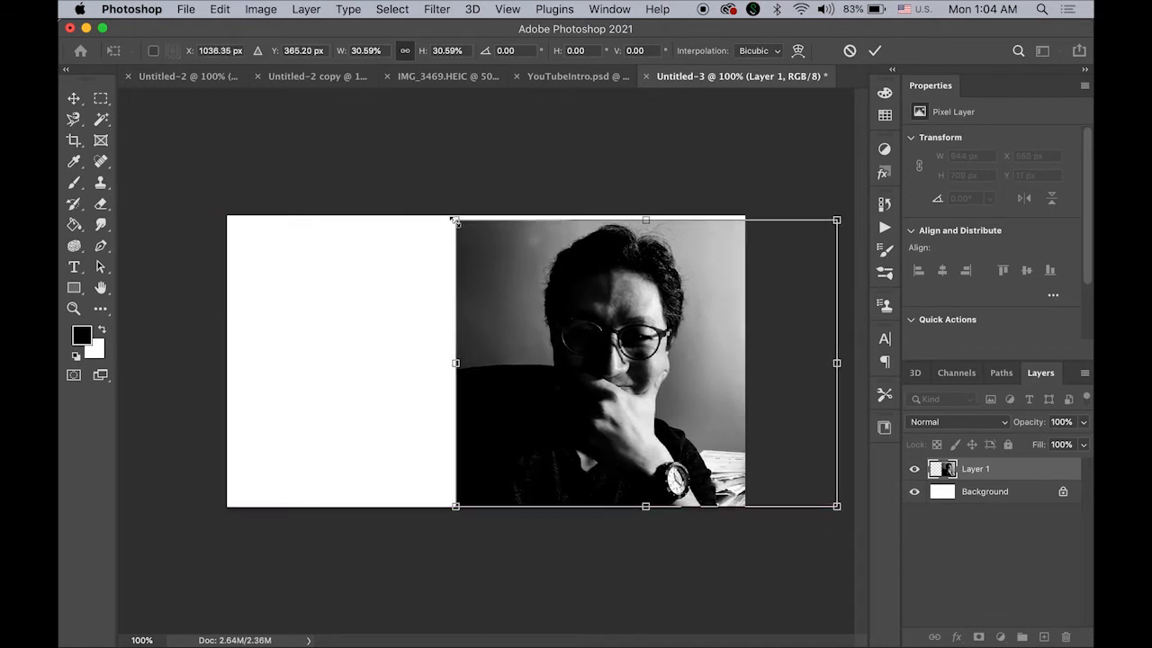
left_click_drag(455, 220, 426, 197)
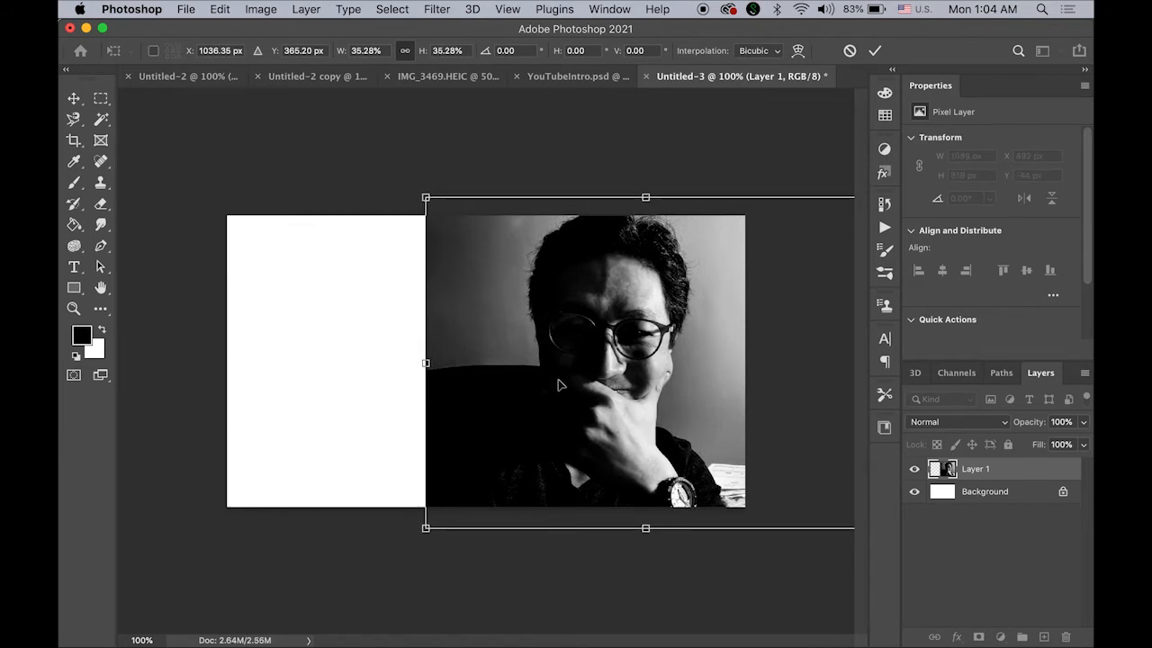
left_click_drag(558, 385, 598, 384)
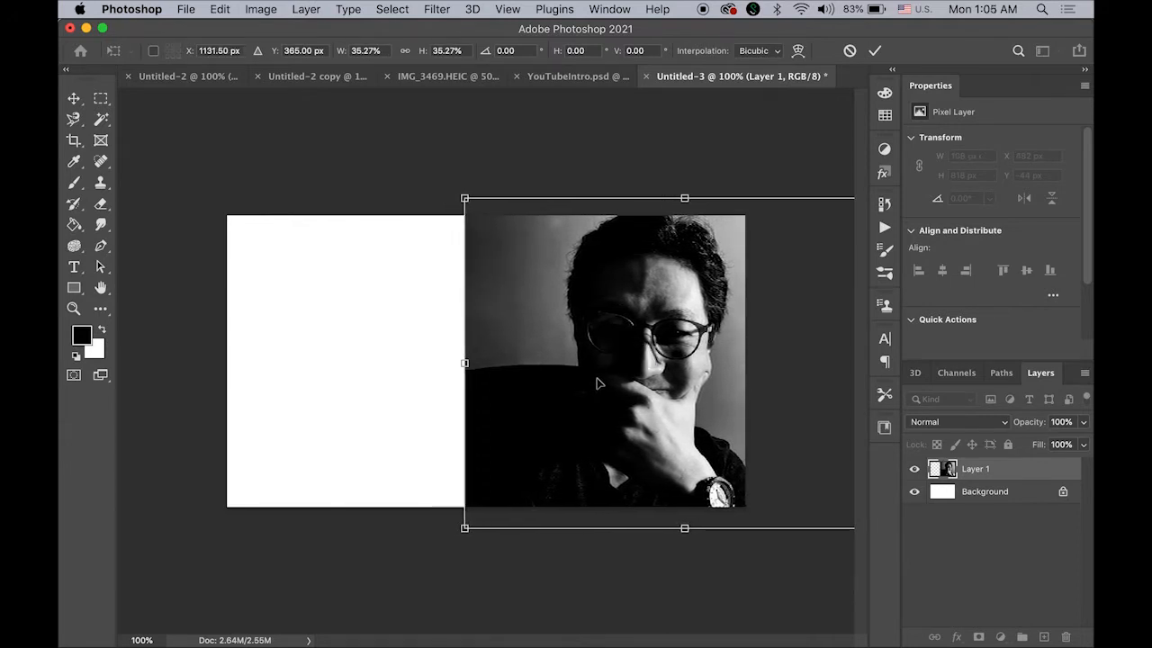
left_click(185, 387)
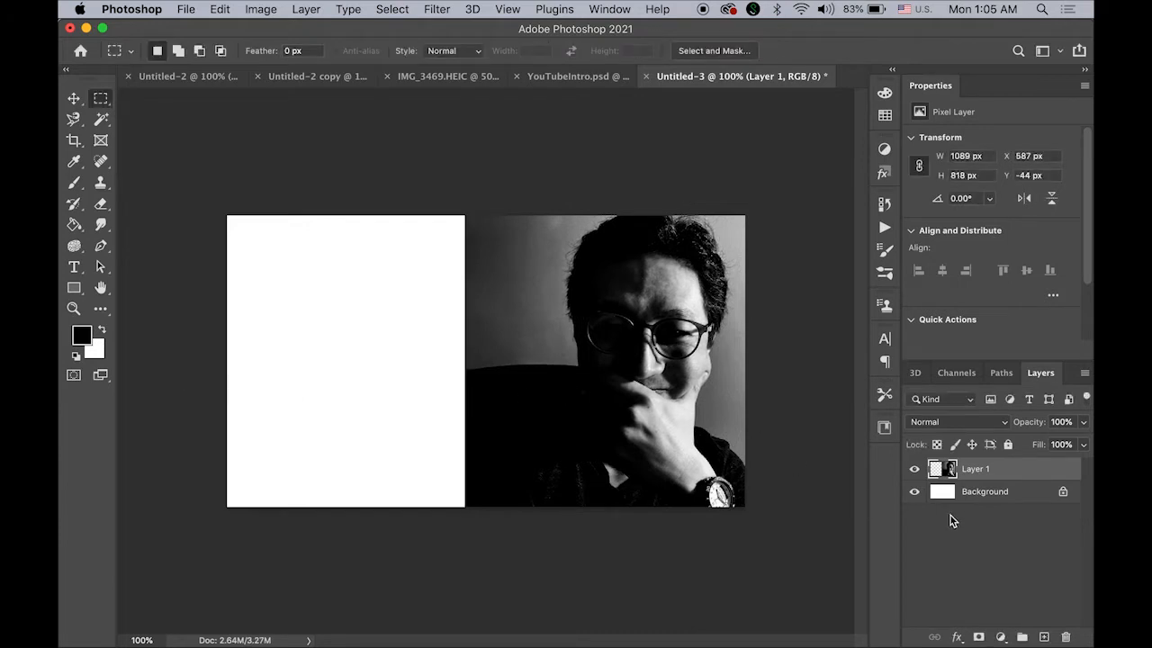
Step: Fill the white Background layer with black using the Paint Bucket
left_click(981, 498)
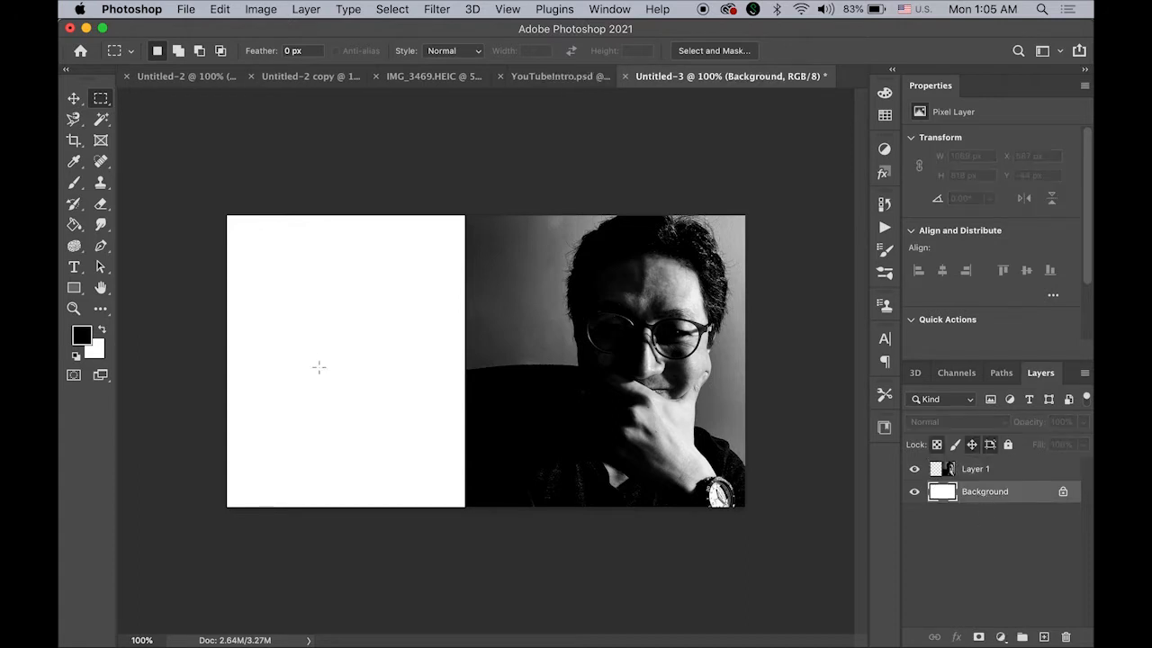
left_click(76, 226)
left_click(261, 432)
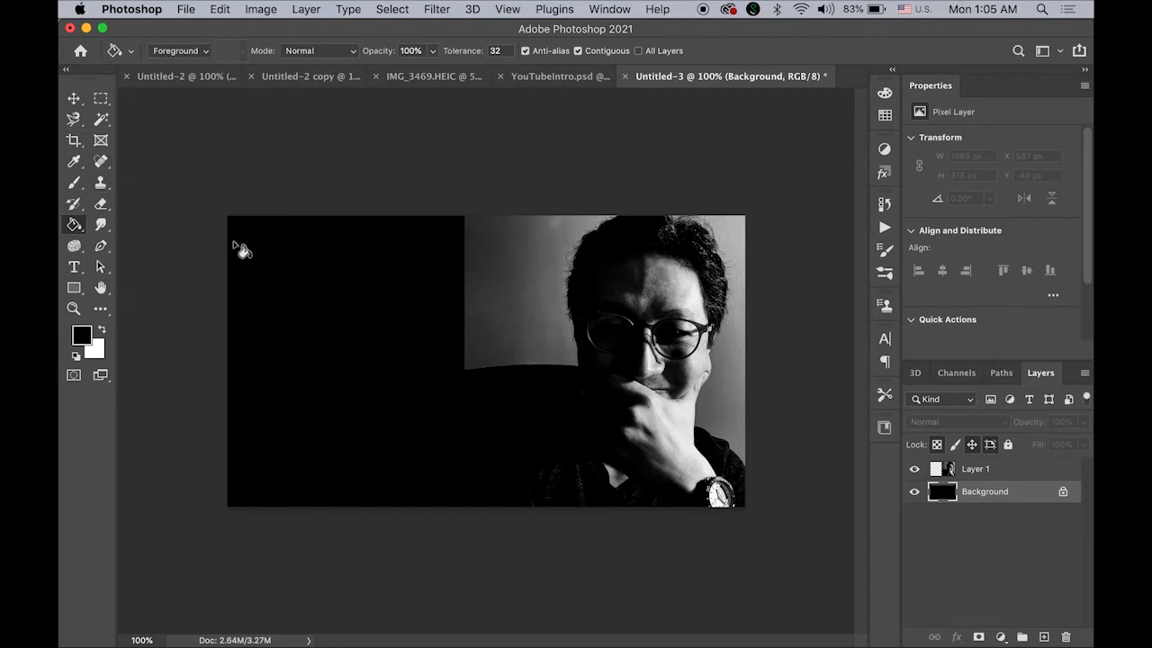
Step: Paint black over the grey wall left of the head on the portrait layer with a 316 px Soft Round brush, blending it into the background
left_click(74, 187)
left_click(174, 54)
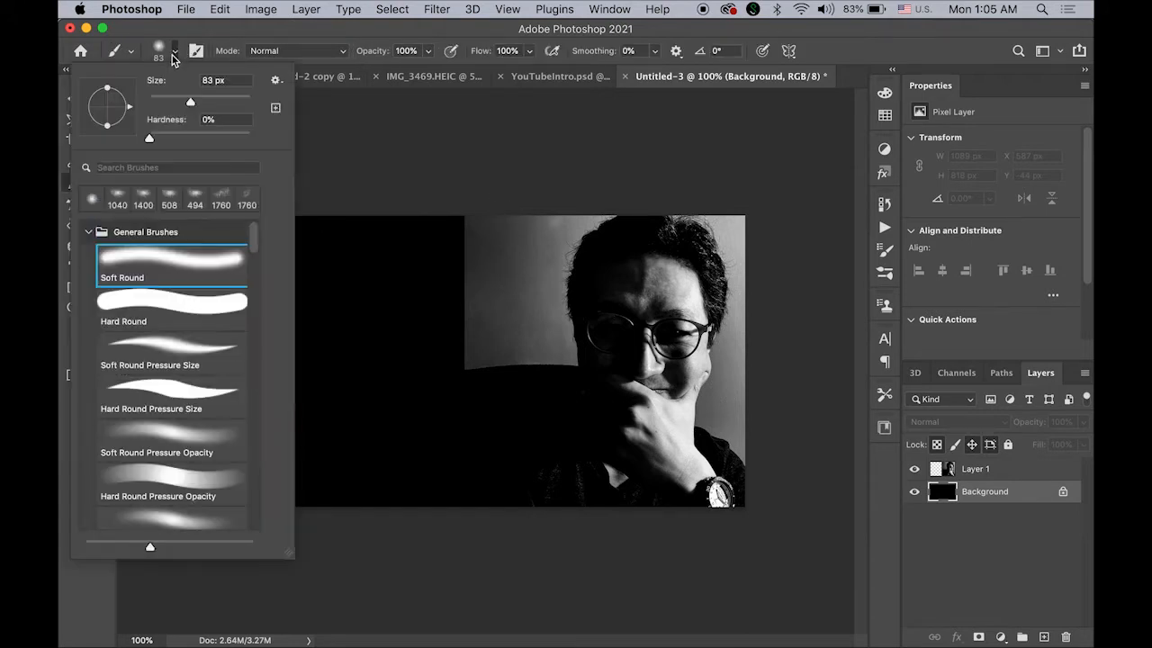
left_click_drag(192, 102, 239, 117)
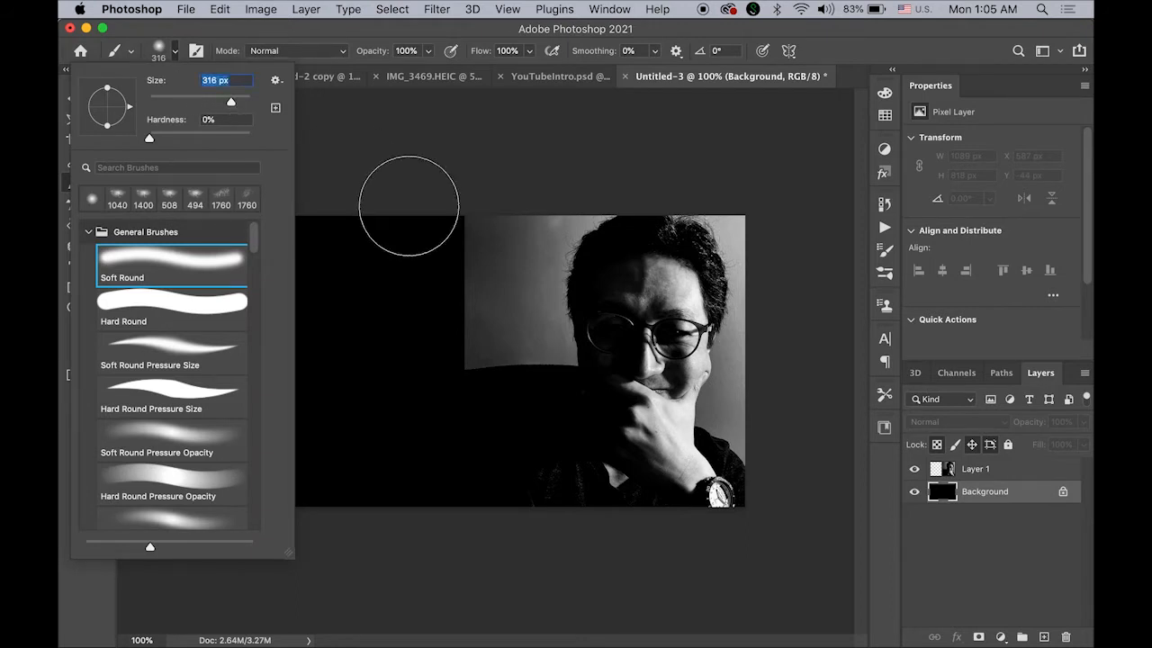
left_click(174, 54)
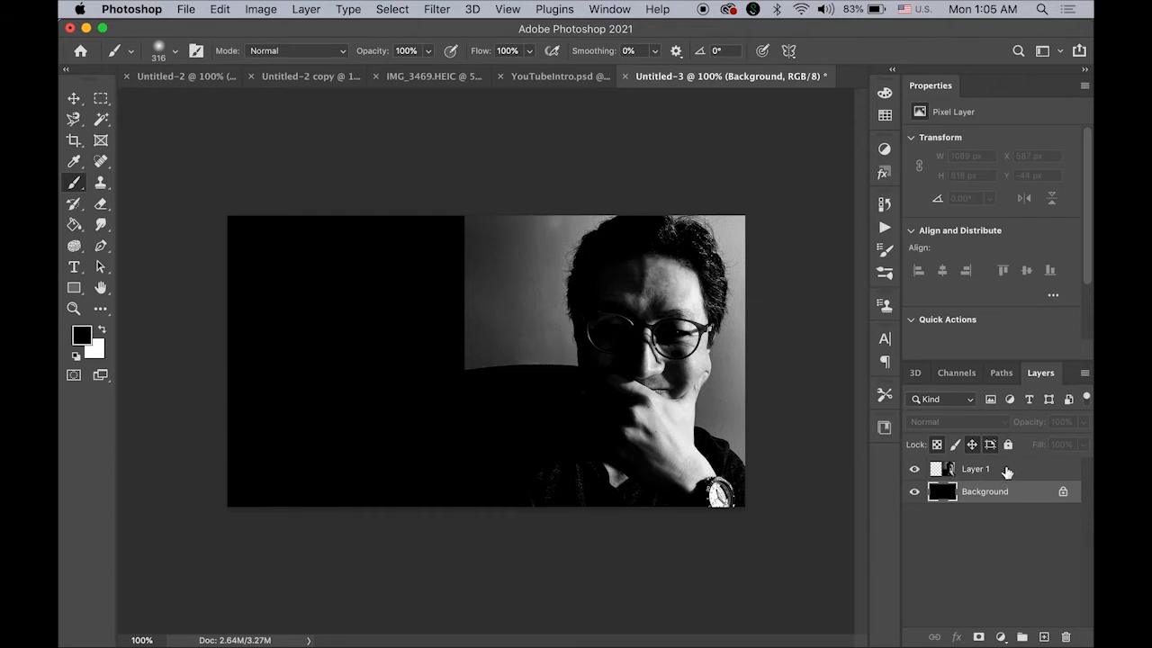
left_click(1006, 477)
mouse_move(566, 206)
left_mouse_down()
mouse_move(537, 226)
mouse_move(525, 267)
mouse_move(576, 200)
mouse_move(543, 229)
mouse_move(524, 309)
mouse_move(527, 373)
mouse_move(538, 345)
mouse_move(534, 353)
mouse_move(525, 298)
mouse_move(524, 320)
mouse_move(484, 332)
mouse_move(477, 211)
mouse_move(475, 356)
mouse_move(499, 250)
mouse_move(490, 334)
mouse_move(543, 220)
mouse_move(566, 203)
mouse_move(537, 221)
mouse_move(515, 303)
mouse_move(521, 354)
mouse_move(521, 271)
mouse_move(584, 196)
mouse_move(534, 291)
mouse_move(532, 370)
mouse_move(252, 241)
left_mouse_up()
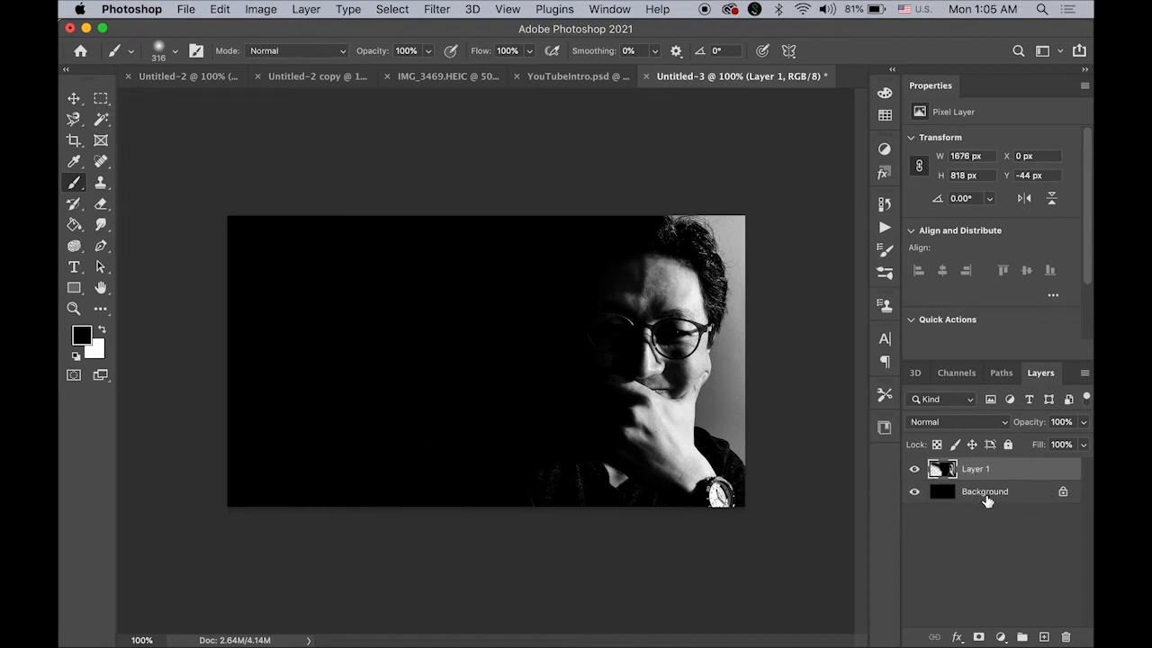
Step: Unlock the Background layer and rename it black
left_click(1063, 494)
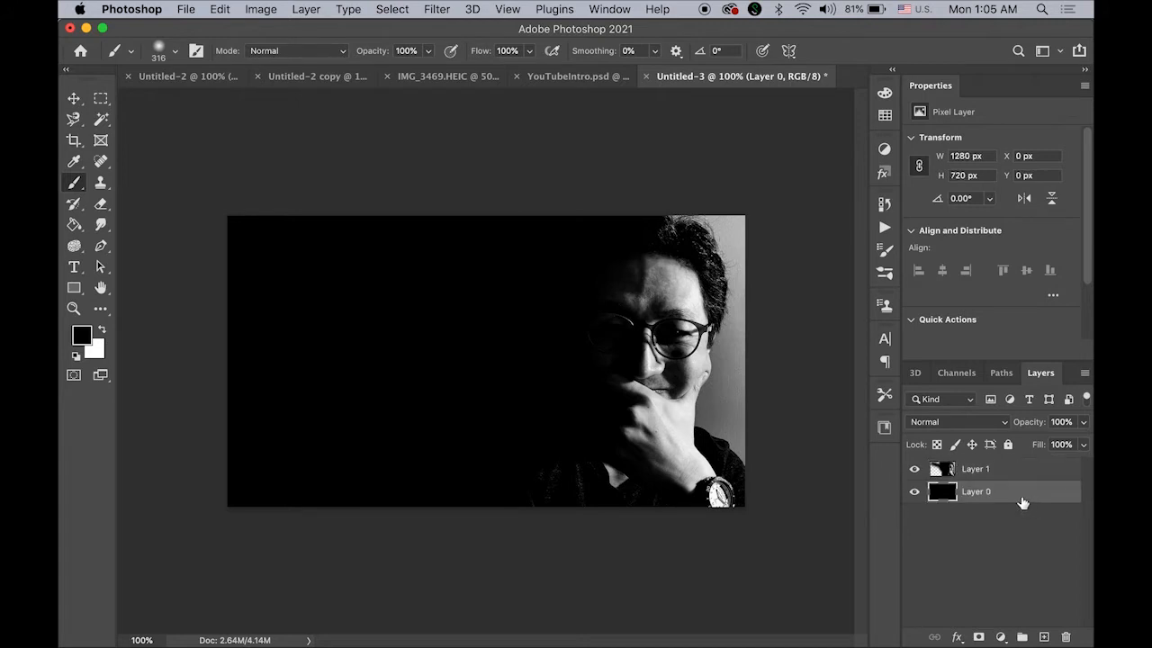
double_click(977, 492)
type("black")
key("Return")
Step: Rename the portrait layer selfie
left_click(989, 479)
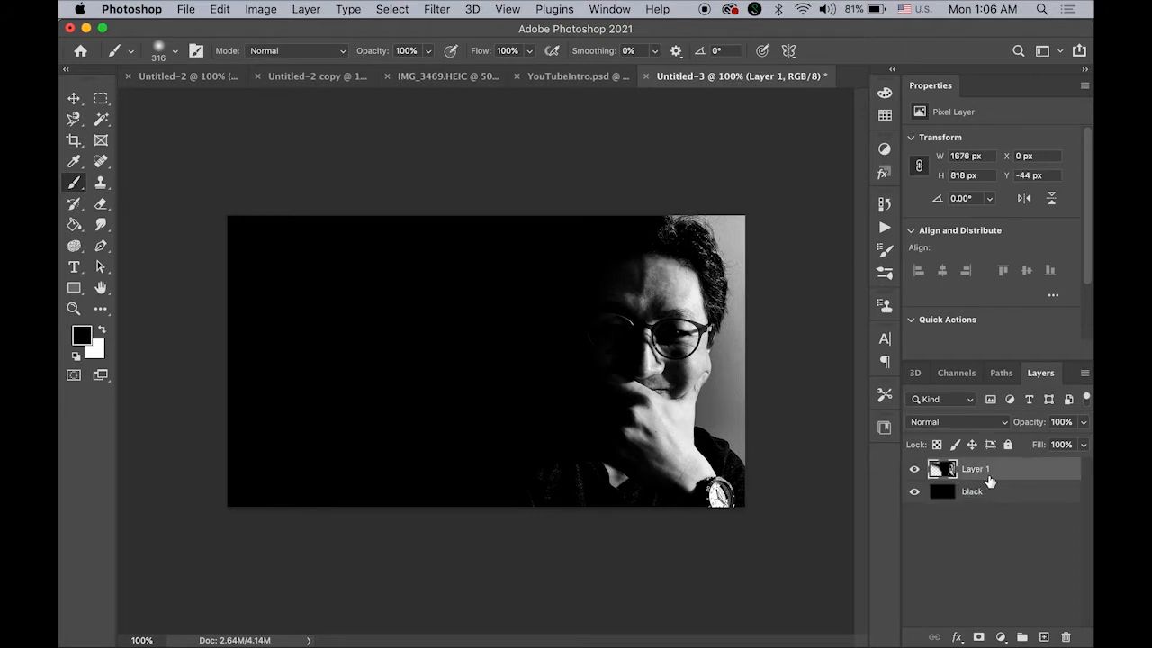
double_click(987, 471)
type("selfie")
key("Return")
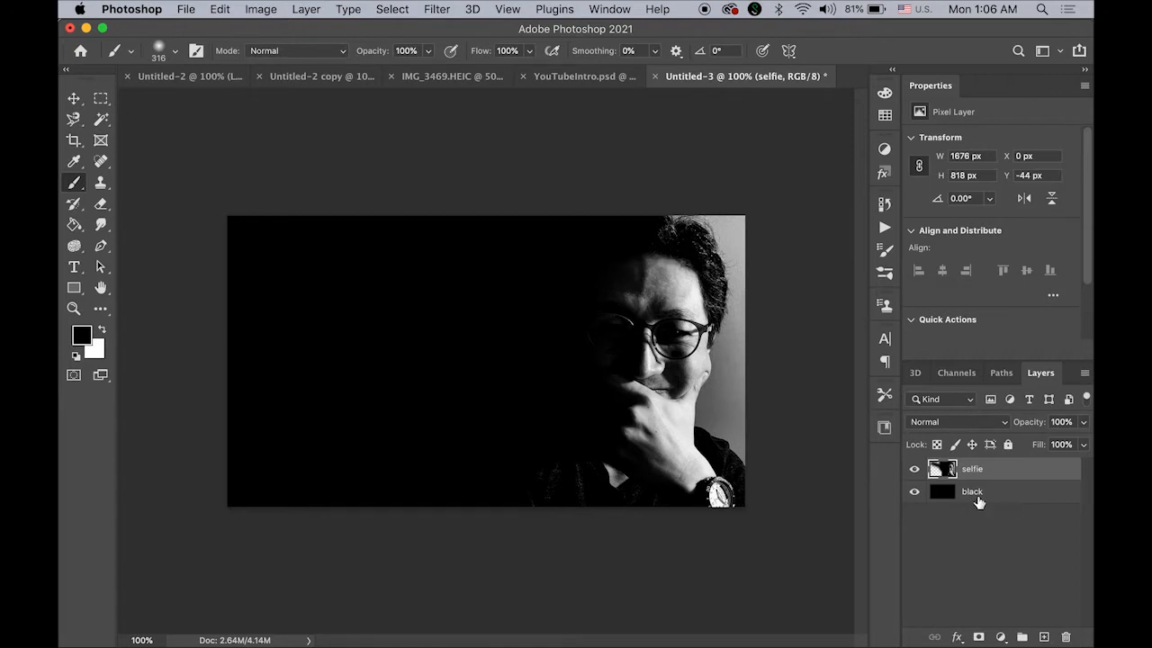
Step: Try lower opacity values on the selfie layer and return it to 100%
left_click_drag(1086, 424, 1007, 452)
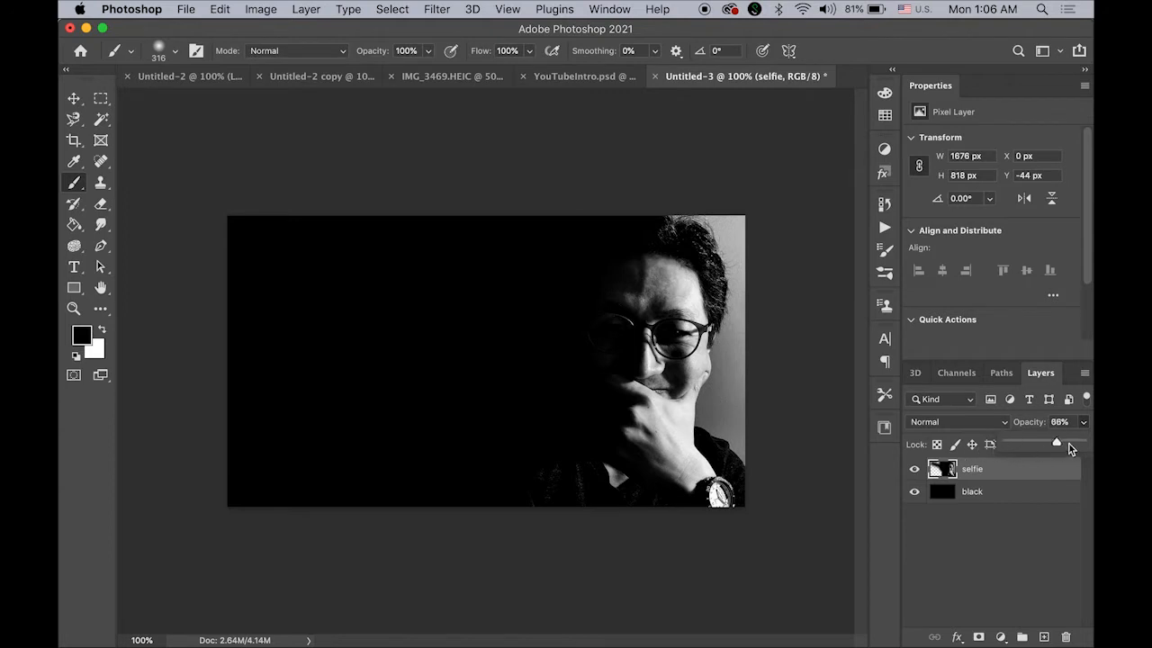
left_click_drag(1082, 441, 1005, 443)
Step: Copy the black JK cut-out badge from logo.ai in Illustrator and paste it as Pixels into the Photoshop composition, at the canvas centre
left_click(74, 98)
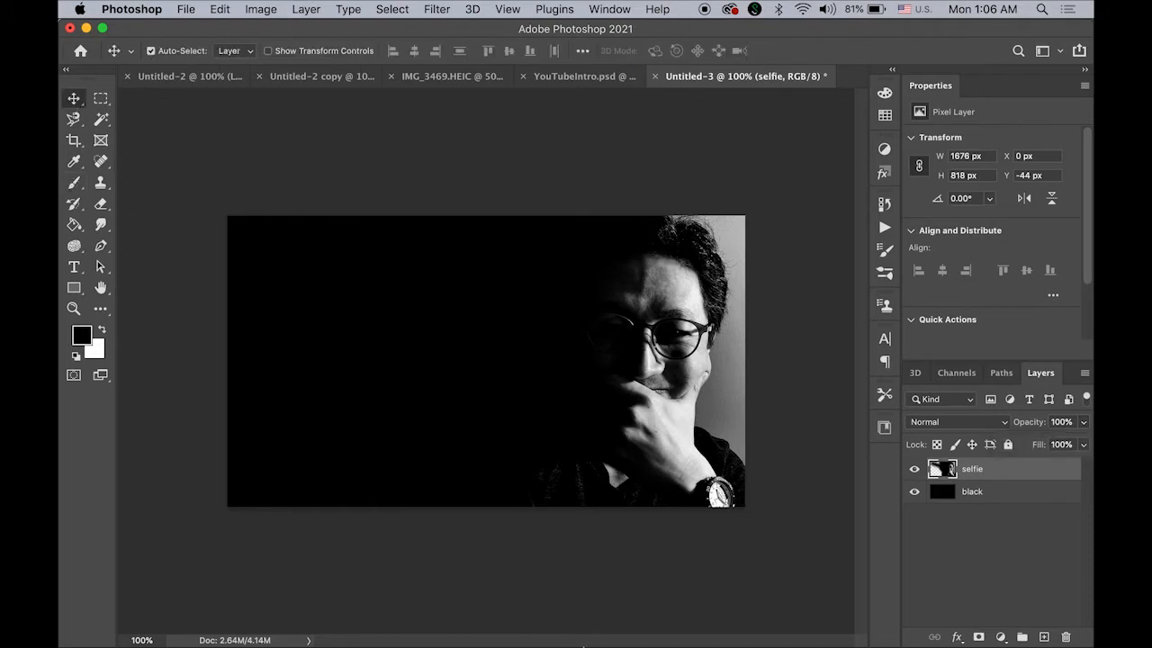
mouse_move(560, 634)
left_click(440, 612)
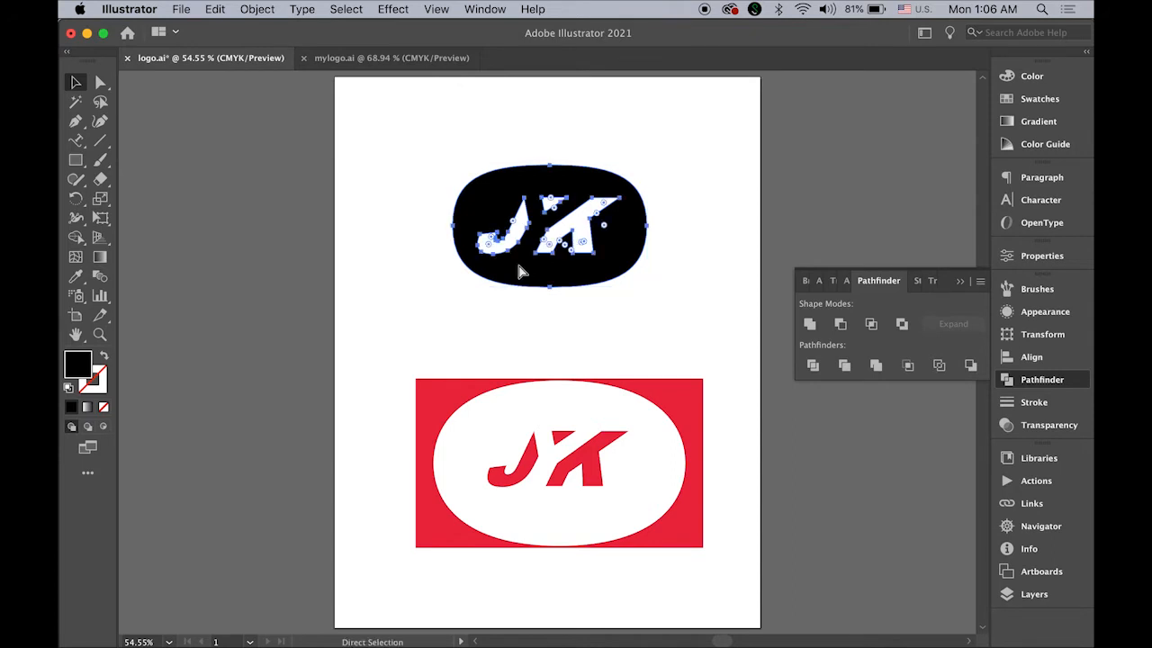
mouse_move(585, 621)
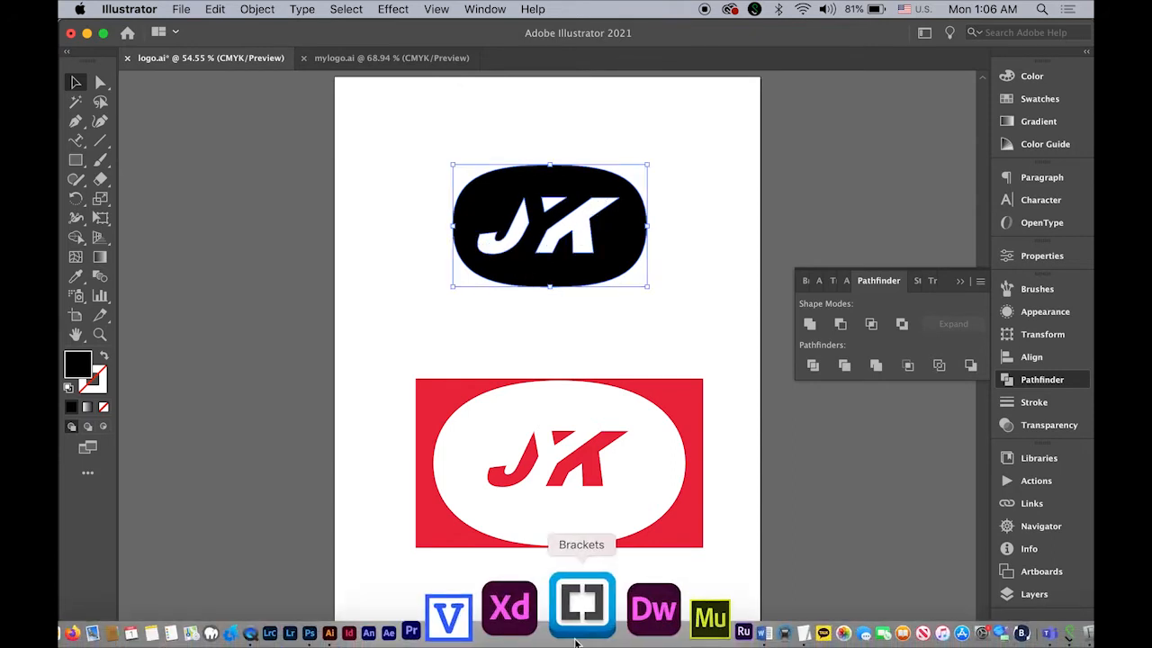
left_click(406, 605)
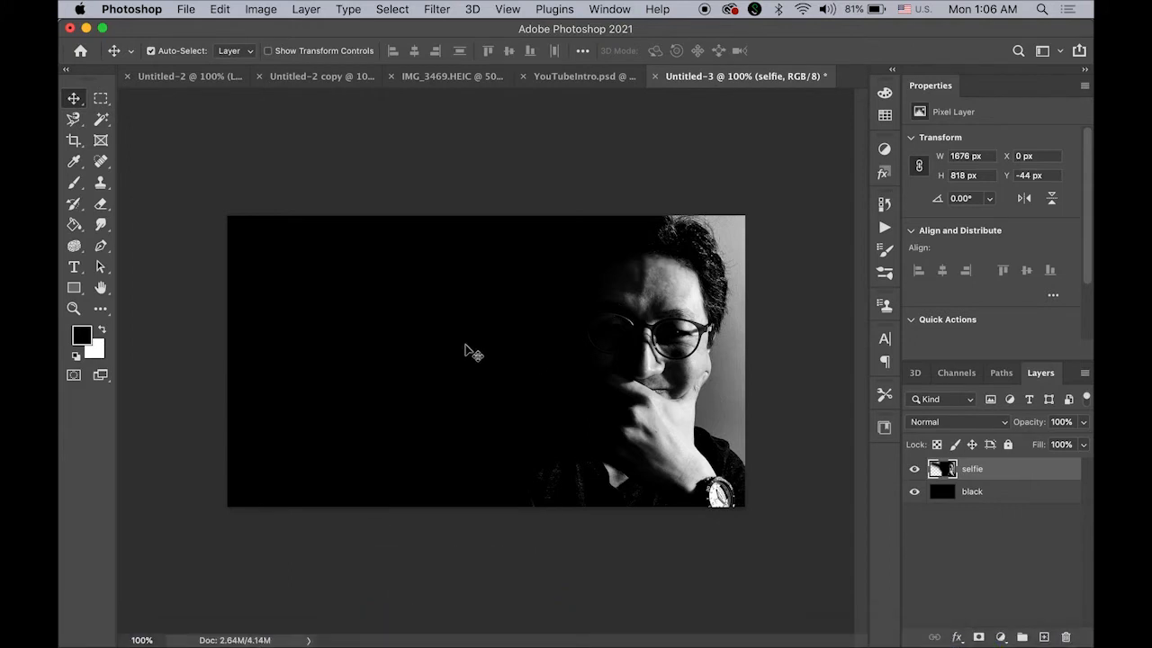
key("super+v")
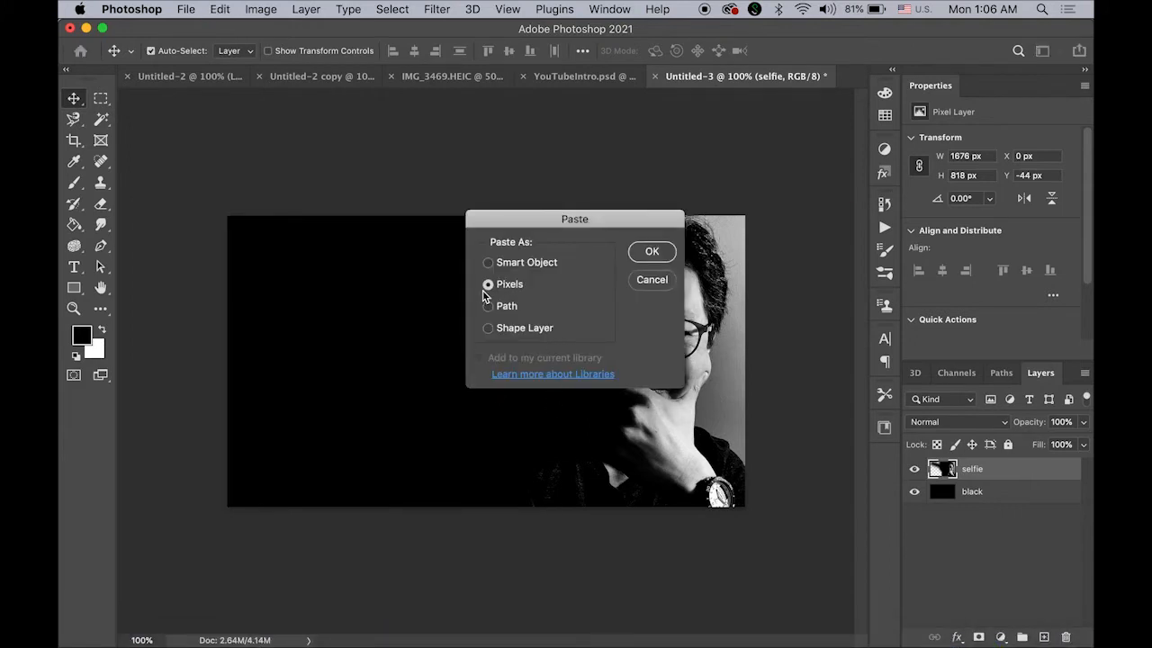
left_click(661, 261)
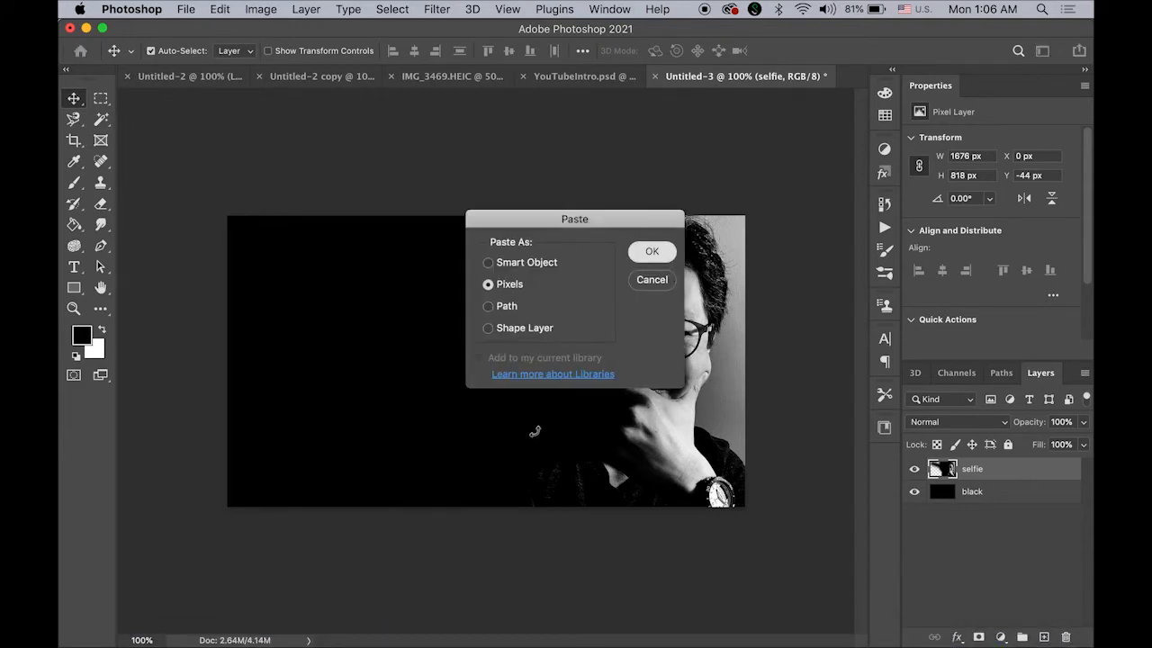
key("Return")
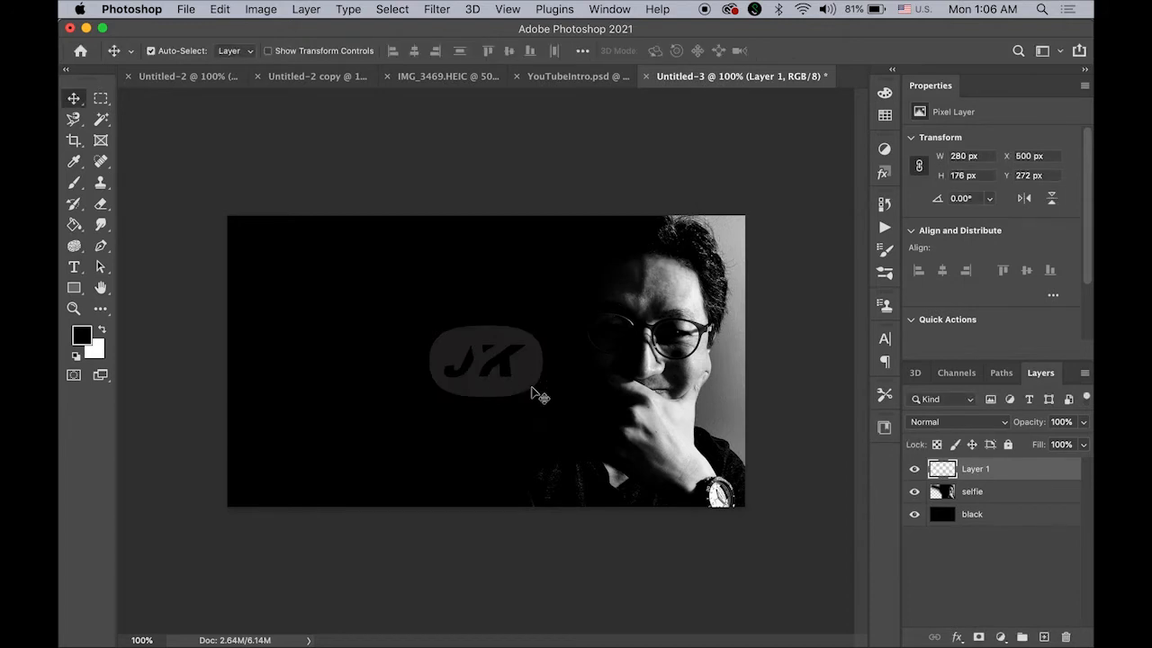
left_click_drag(531, 387, 530, 383)
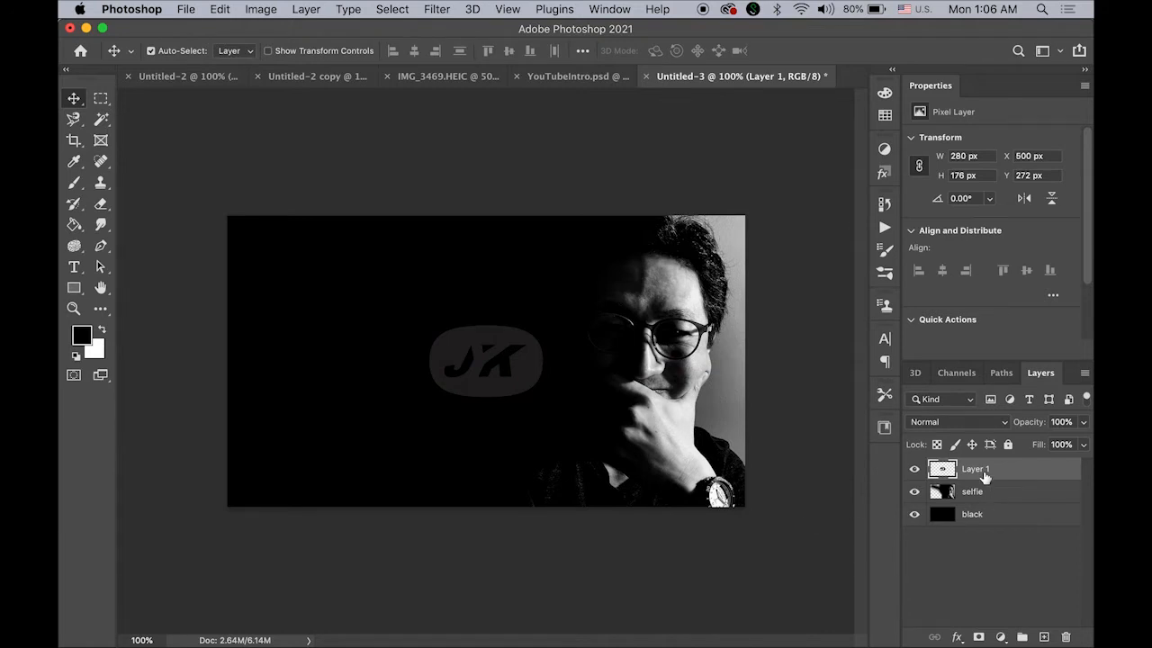
Step: Rename the pasted JK badge layer logo
double_click(984, 470)
type("logo")
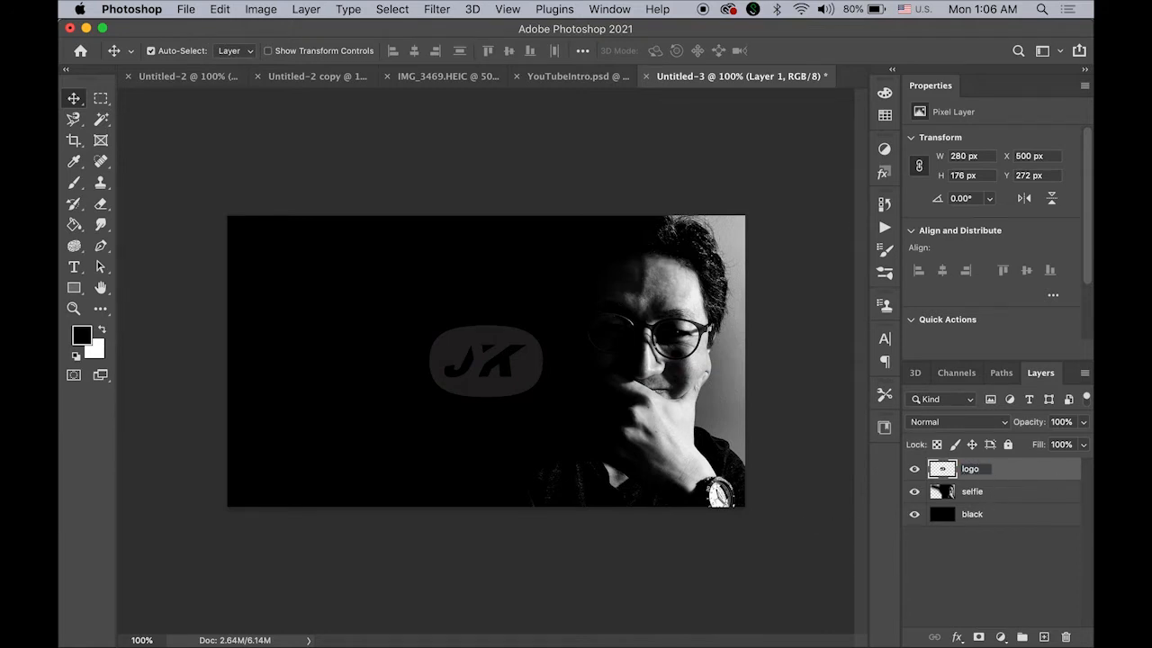
key("Return")
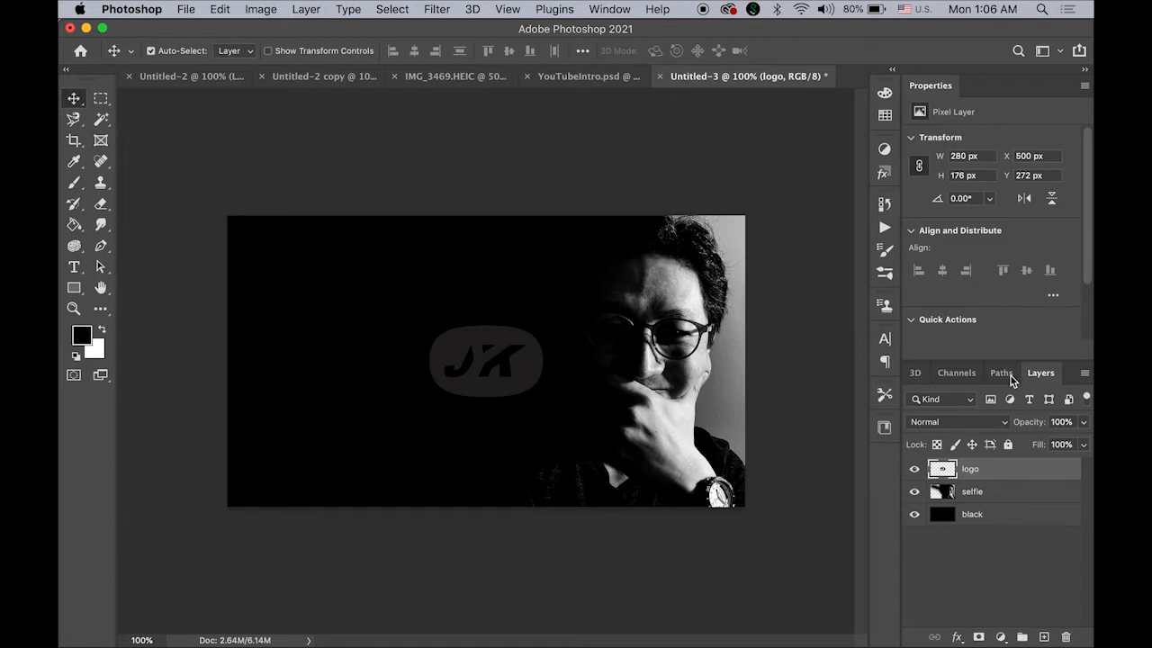
Step: Apply a shiny silver metal style preset to the logo layer
left_click(887, 177)
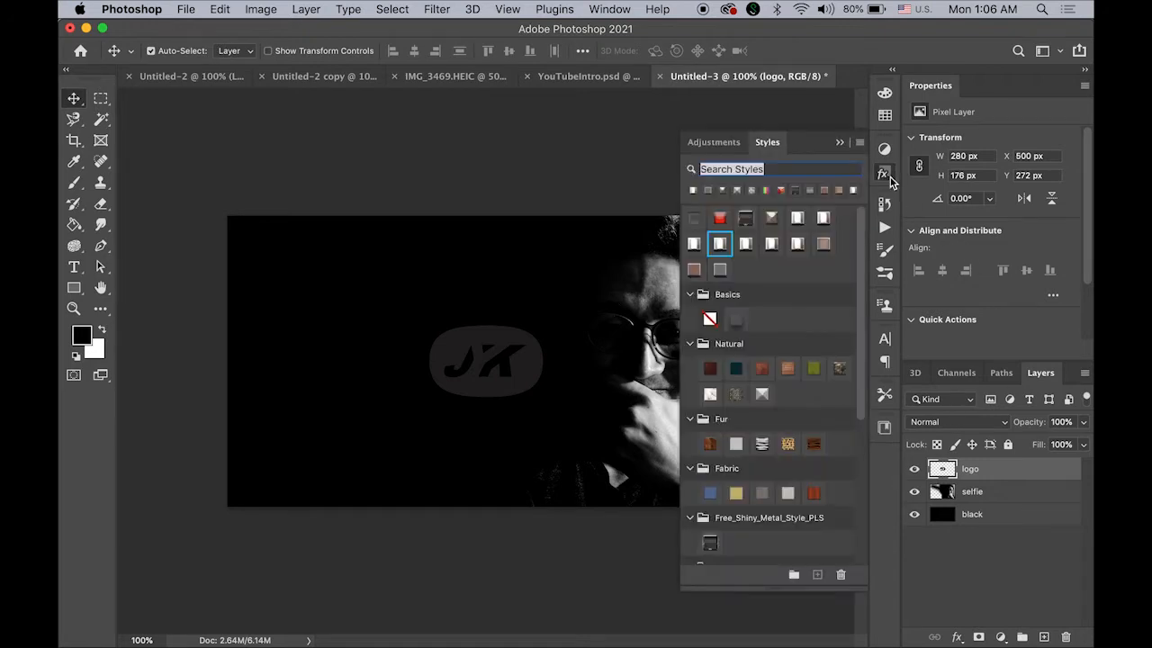
left_click(722, 244)
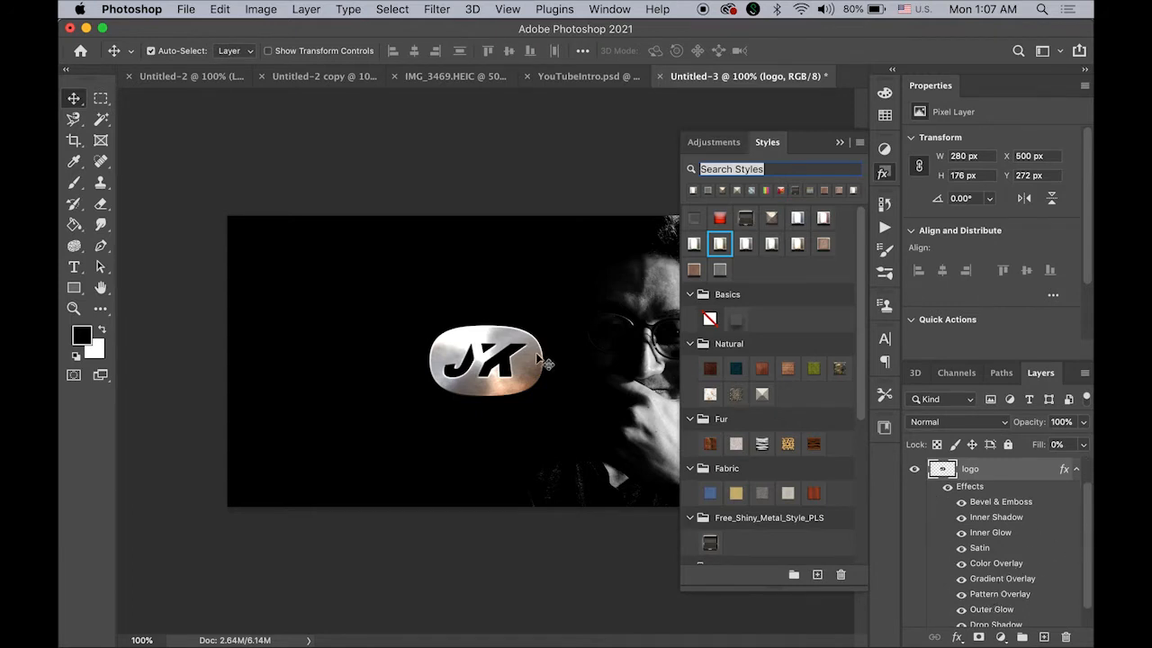
Step: Snap the logo layer's Pattern Overlay to the origin and set the pattern angle to 180°
scroll(1087, 589, "down", 3)
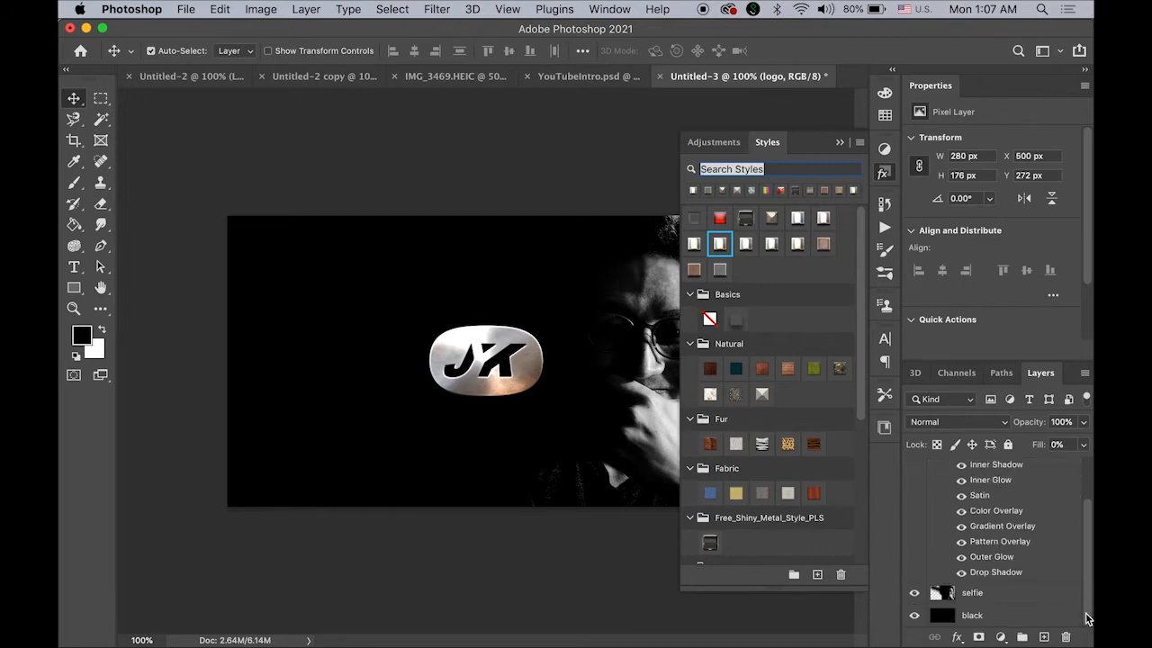
double_click(1012, 542)
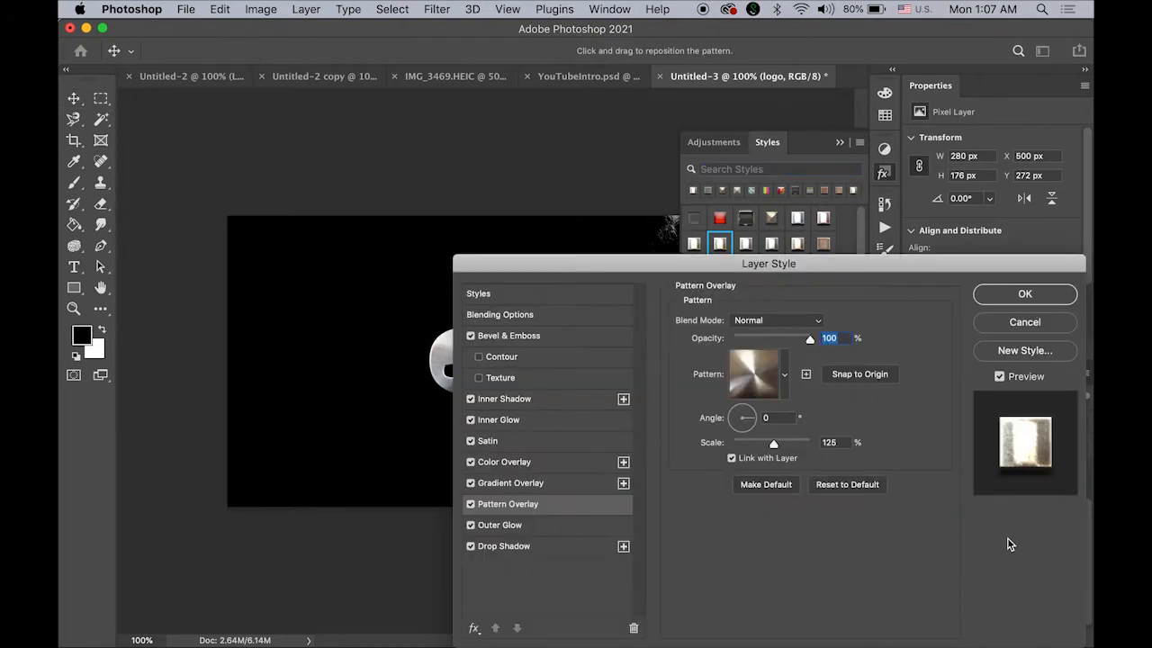
left_click_drag(585, 264, 706, 265)
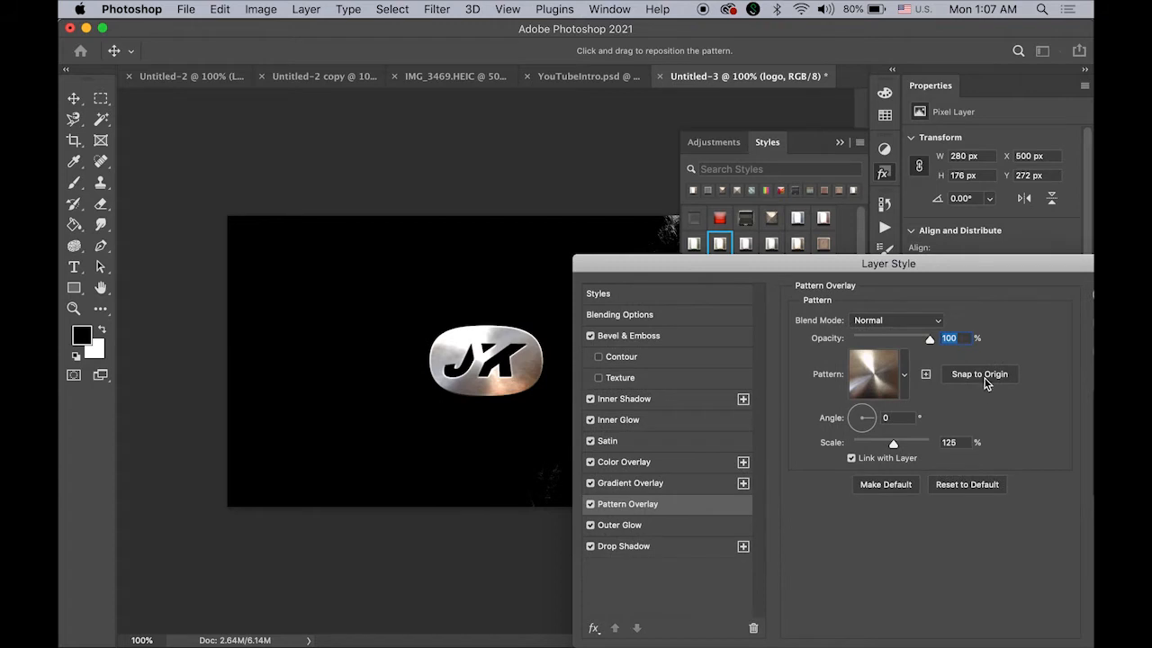
left_click(983, 378)
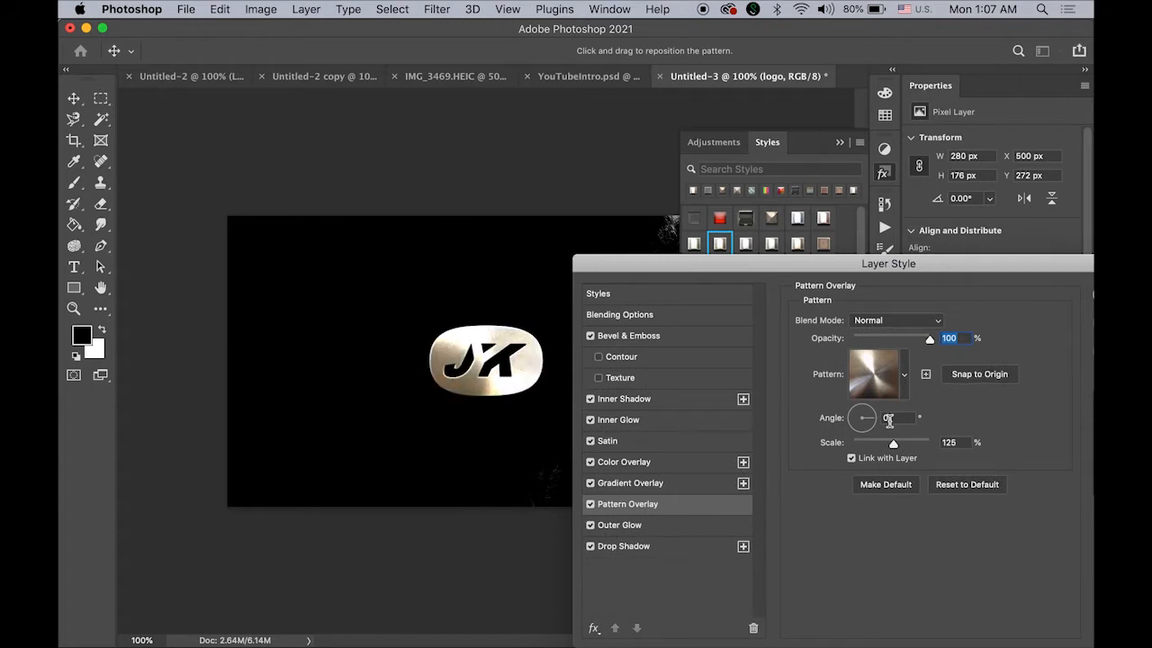
left_click_drag(869, 419, 862, 417)
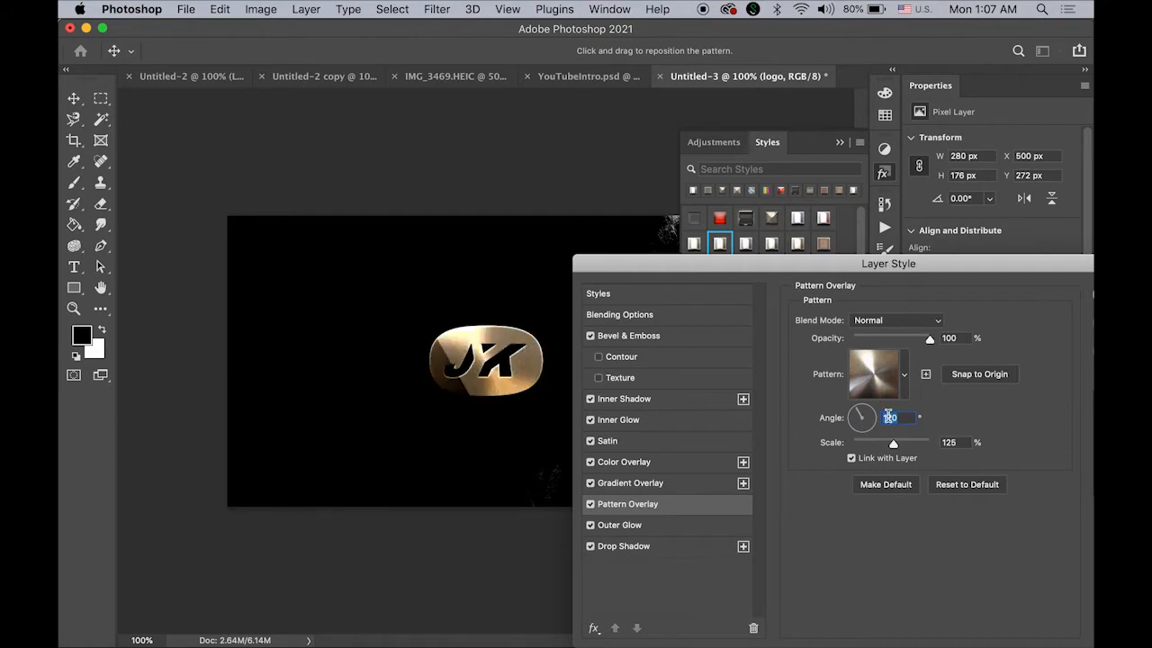
left_click_drag(860, 421, 860, 421)
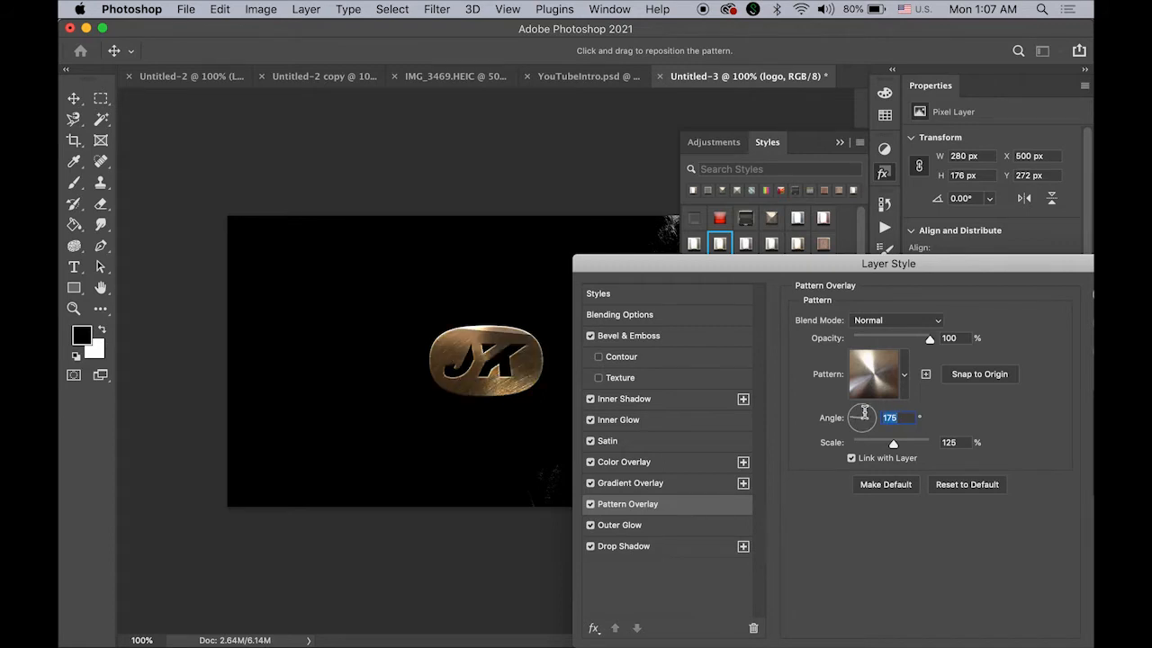
type("180")
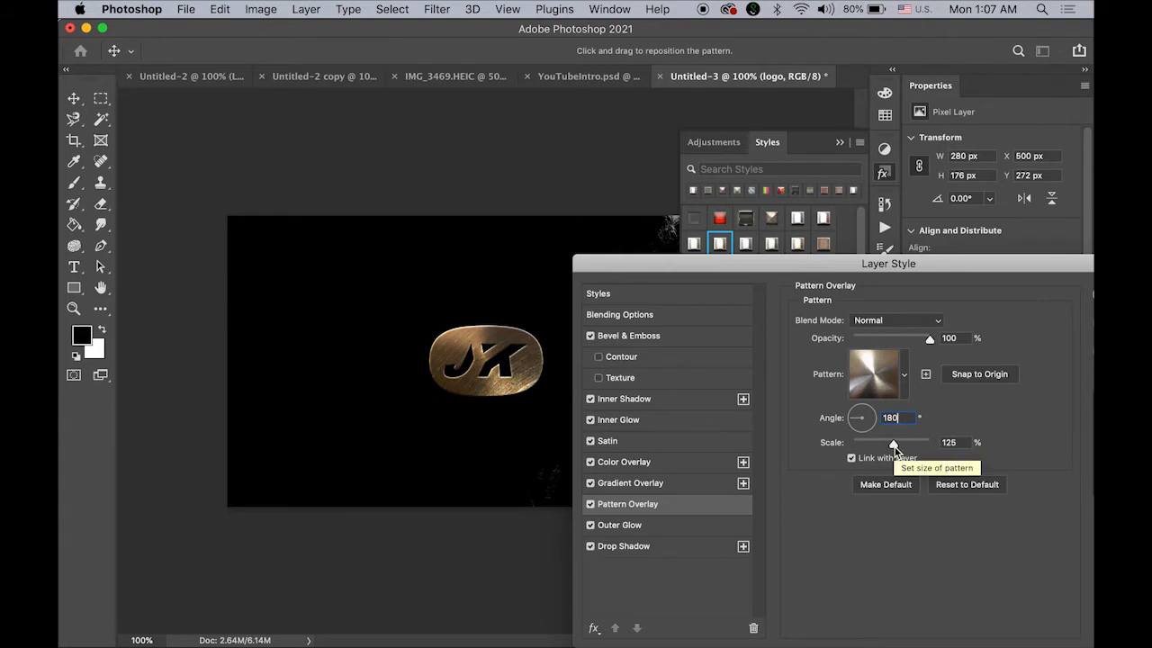
Step: Set the logo's Pattern Overlay scale to 95%, apply the layer style and collapse the Styles panel
left_click_drag(895, 447, 891, 447)
key("Tab")
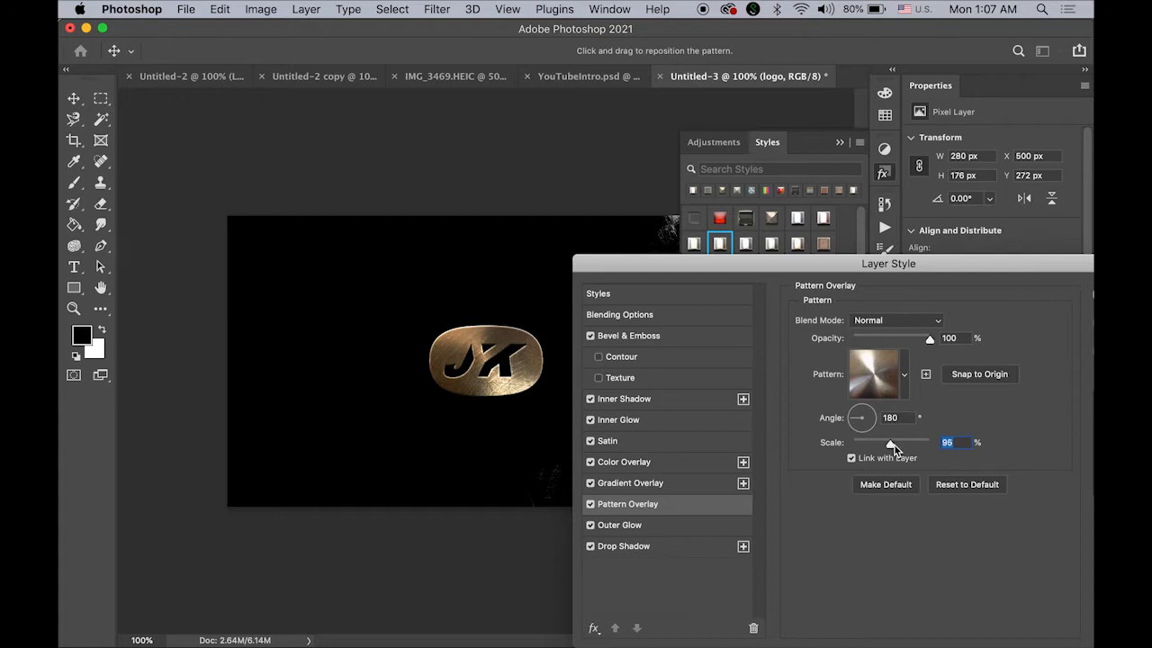
left_click_drag(752, 266, 657, 268)
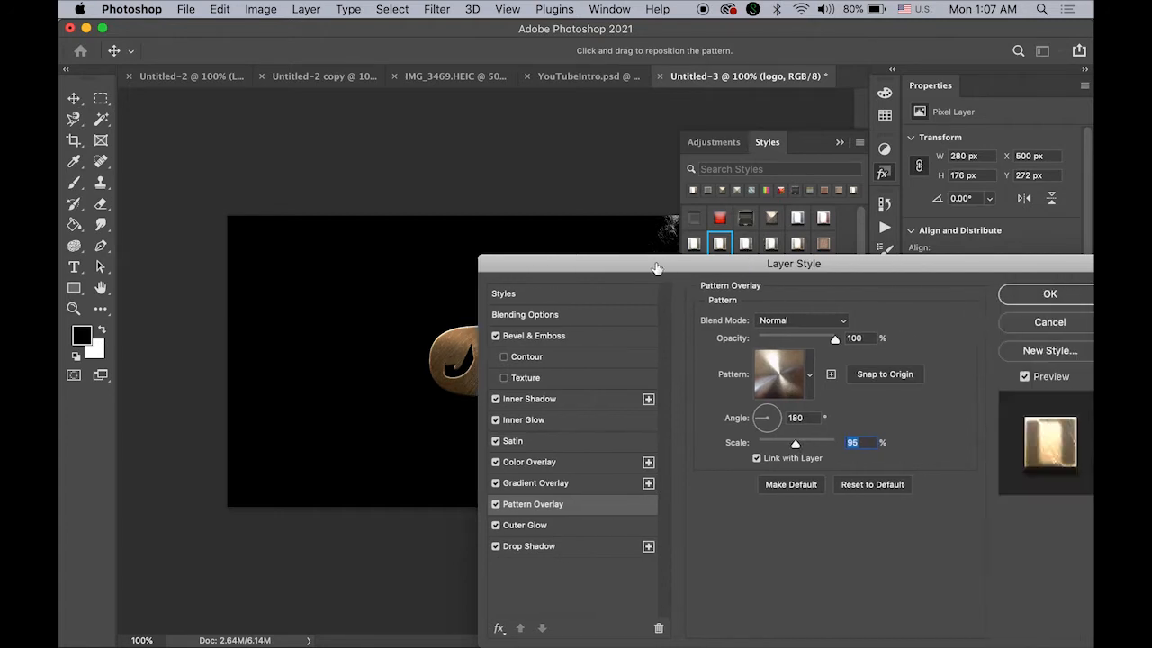
left_click(1051, 294)
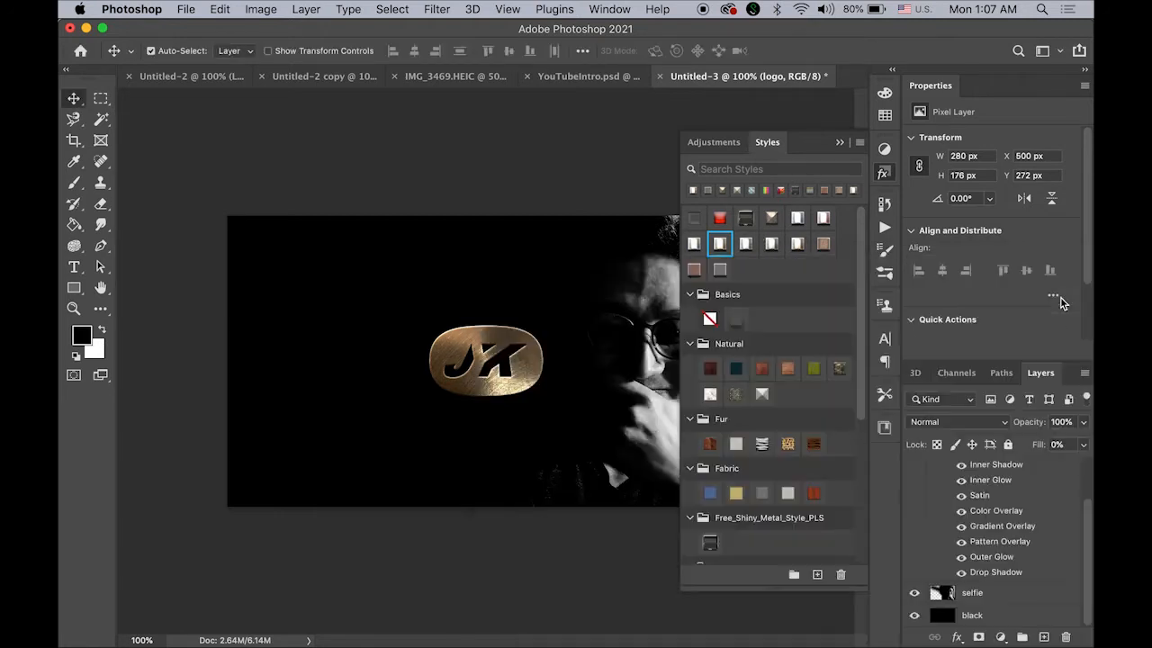
left_click(840, 143)
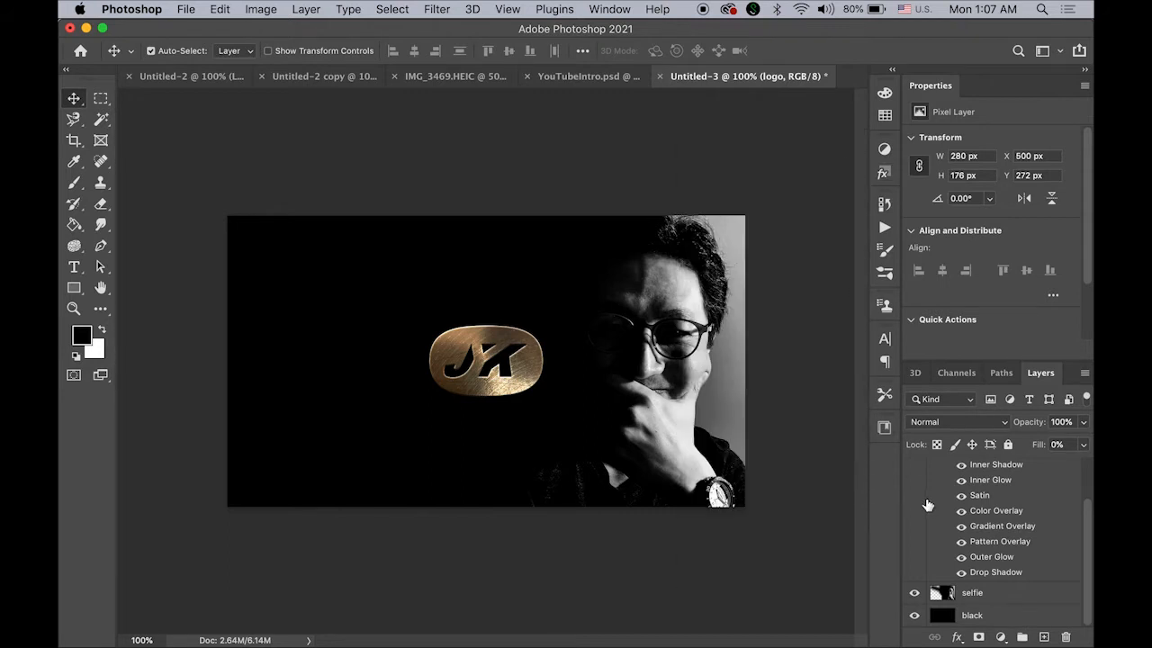
left_click(958, 640)
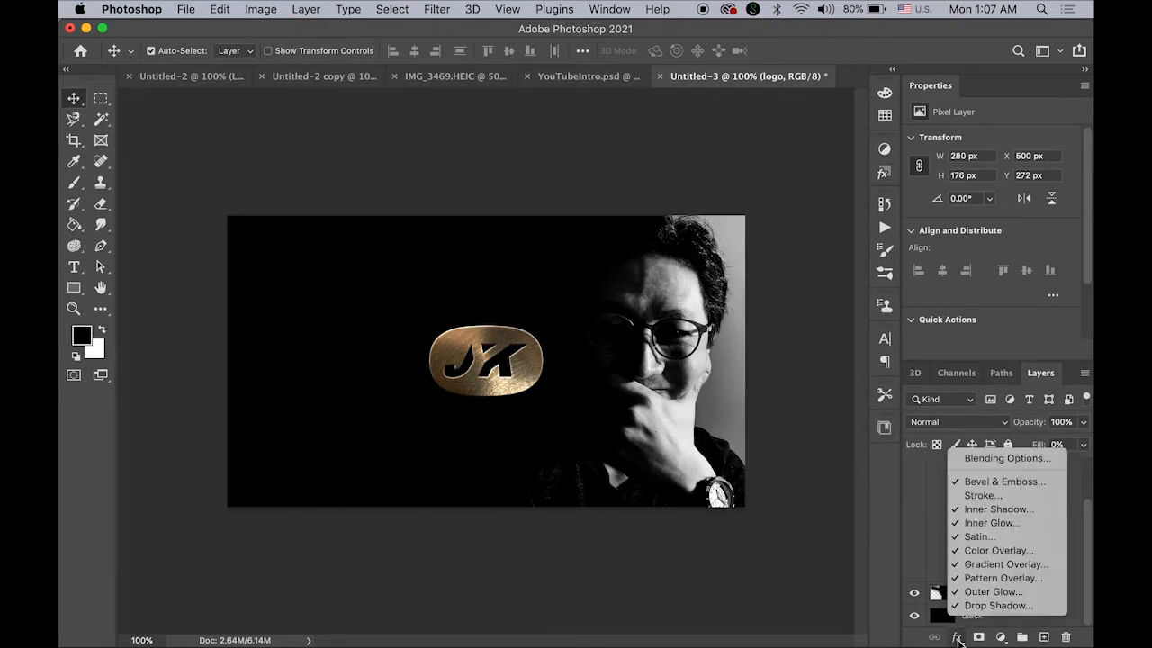
left_click(763, 295)
Step: Switch to Chrome, go to the brushlovers.com home page and open its Photoshop styles section
mouse_move(387, 645)
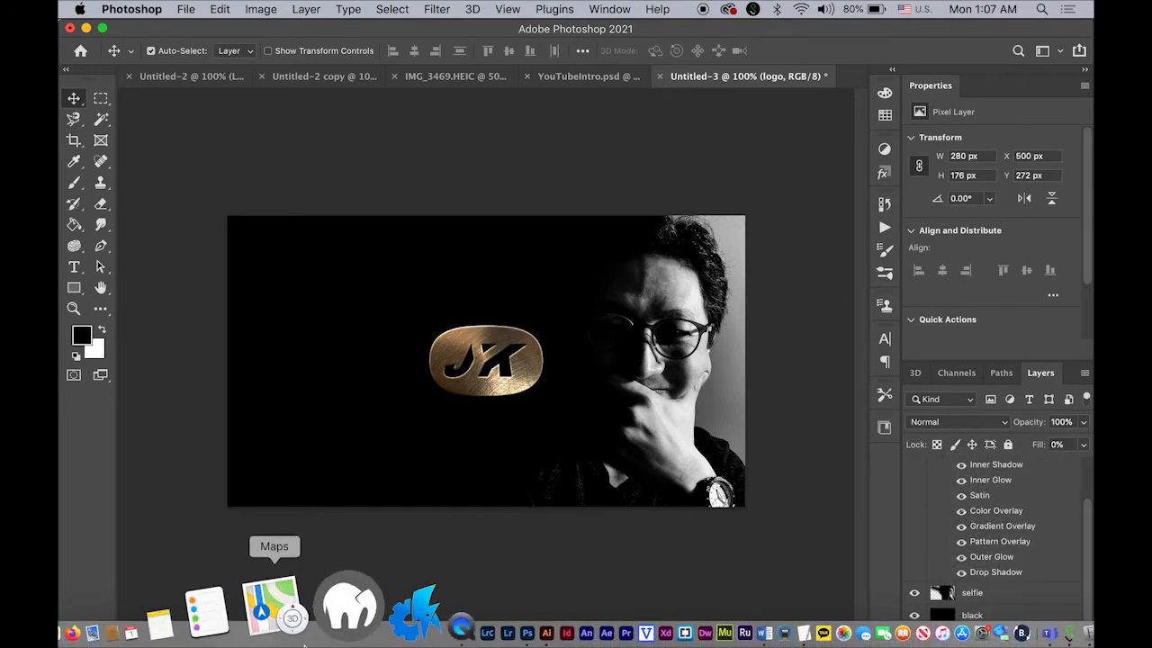
left_click(159, 630)
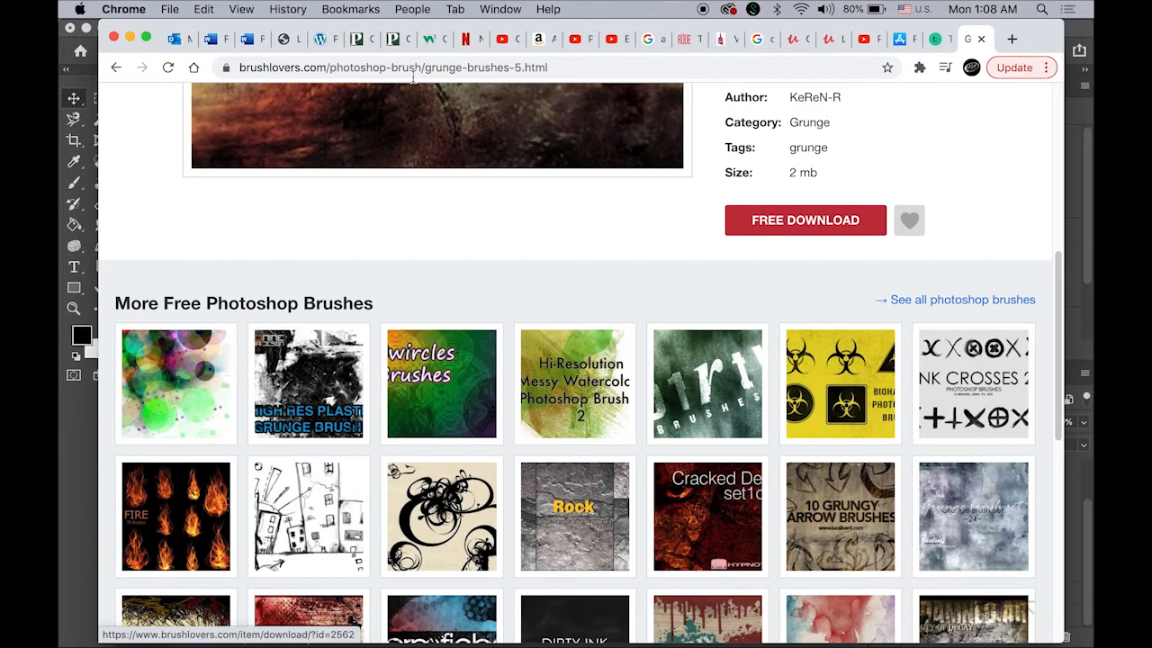
left_click(334, 72)
left_click(332, 73)
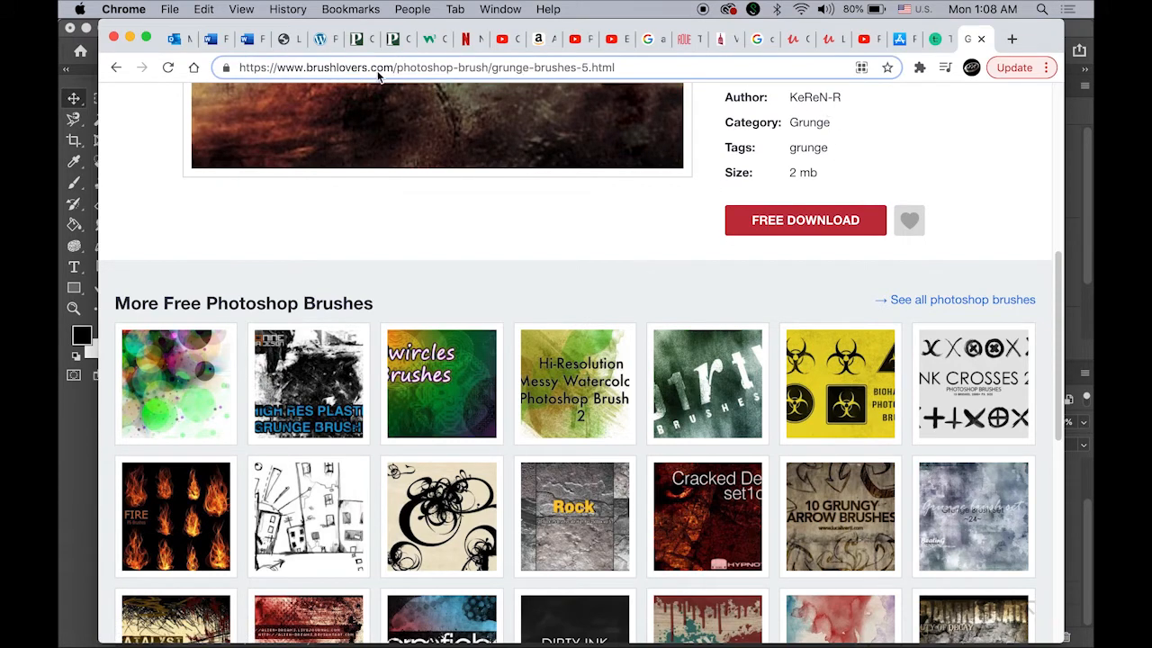
left_click_drag(397, 72, 756, 90)
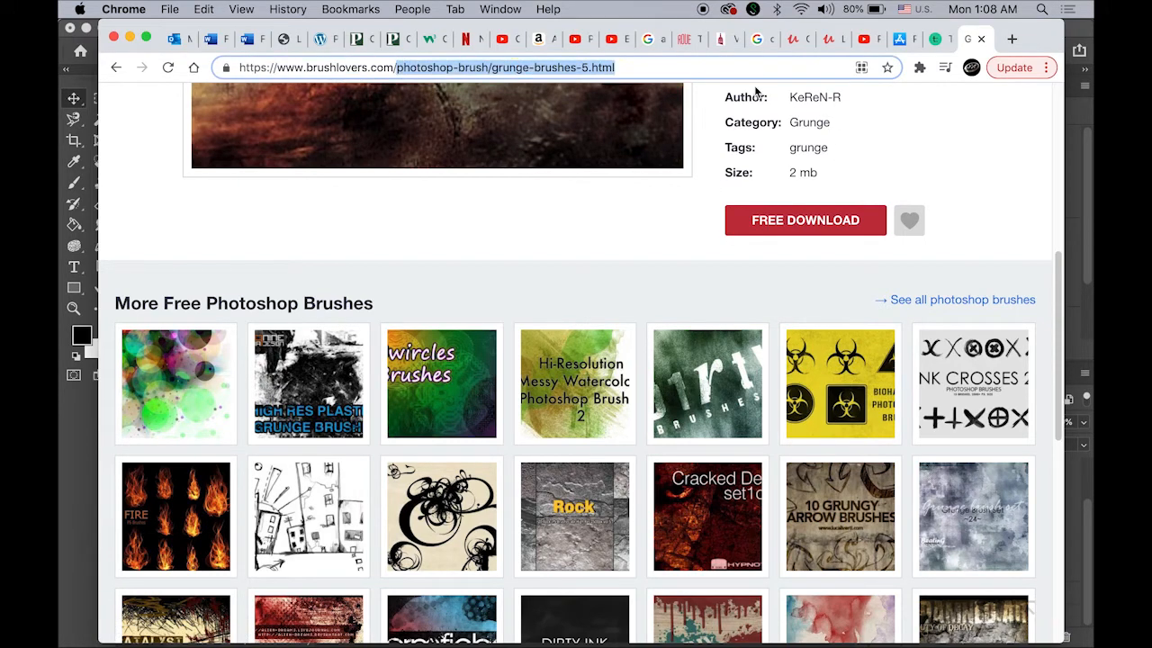
key("BackSpace")
key("Return")
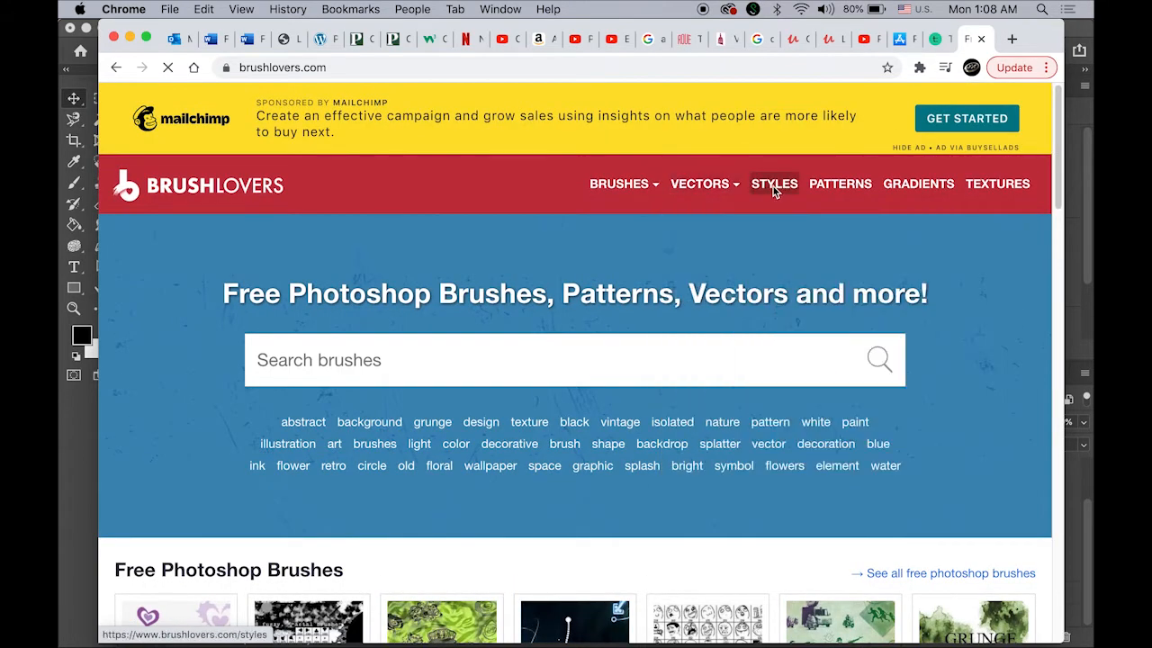
left_click(775, 187)
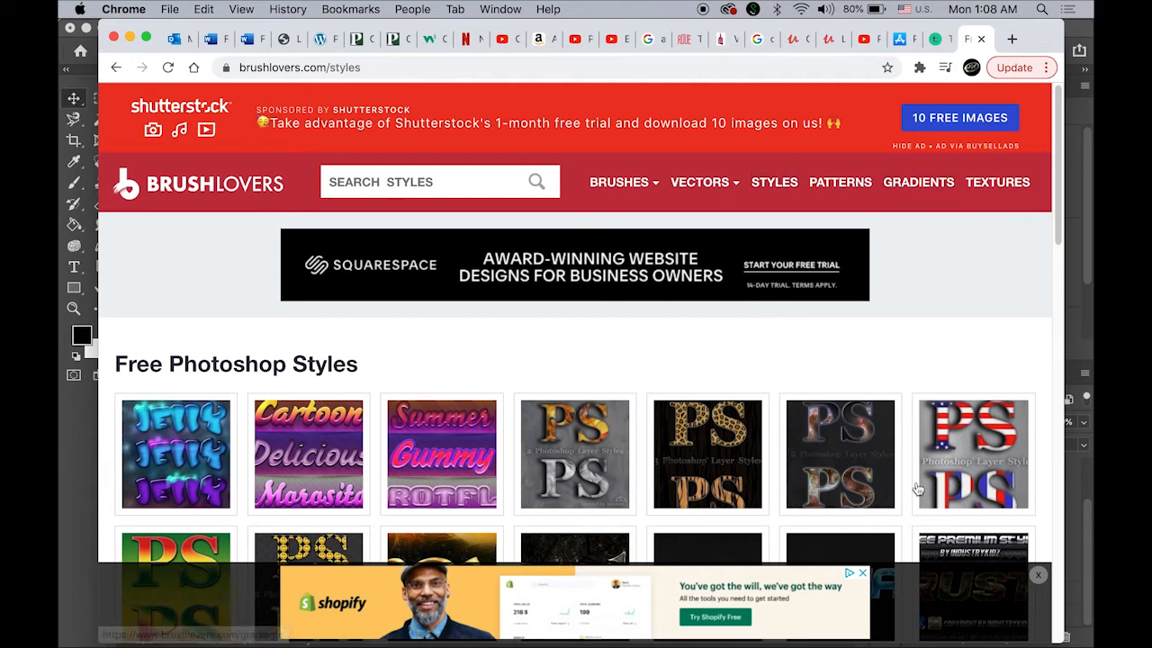
Step: Look through the free Photoshop styles and download the Photoshop style 17 glassy water pack
left_click(863, 574)
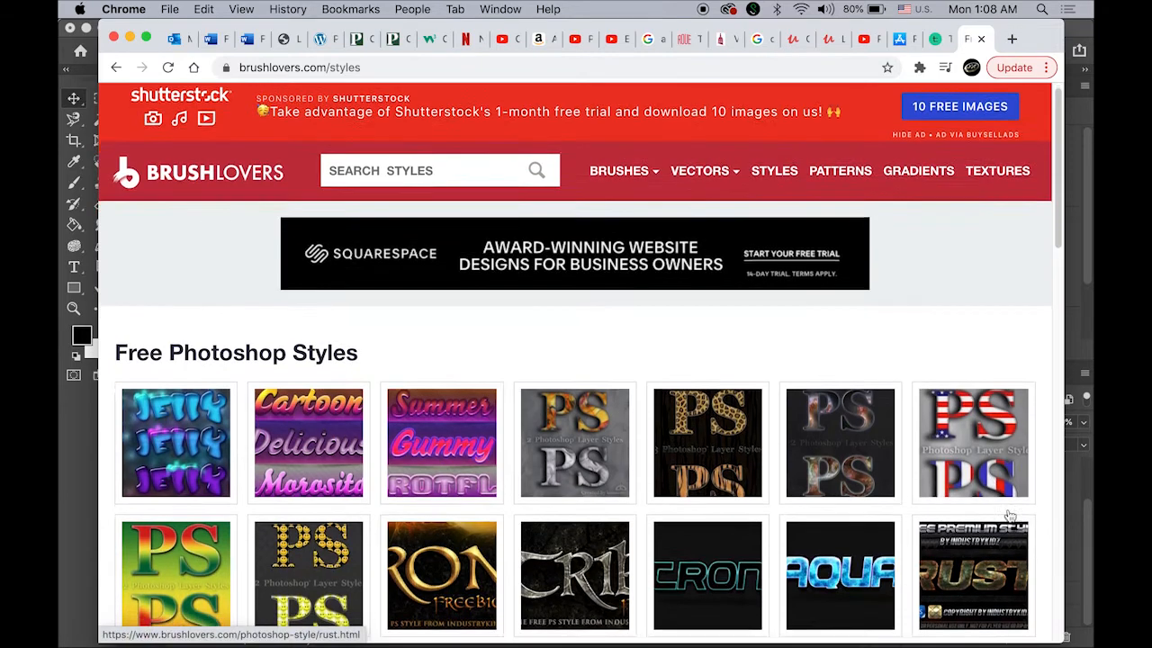
scroll(906, 477, "down", 5)
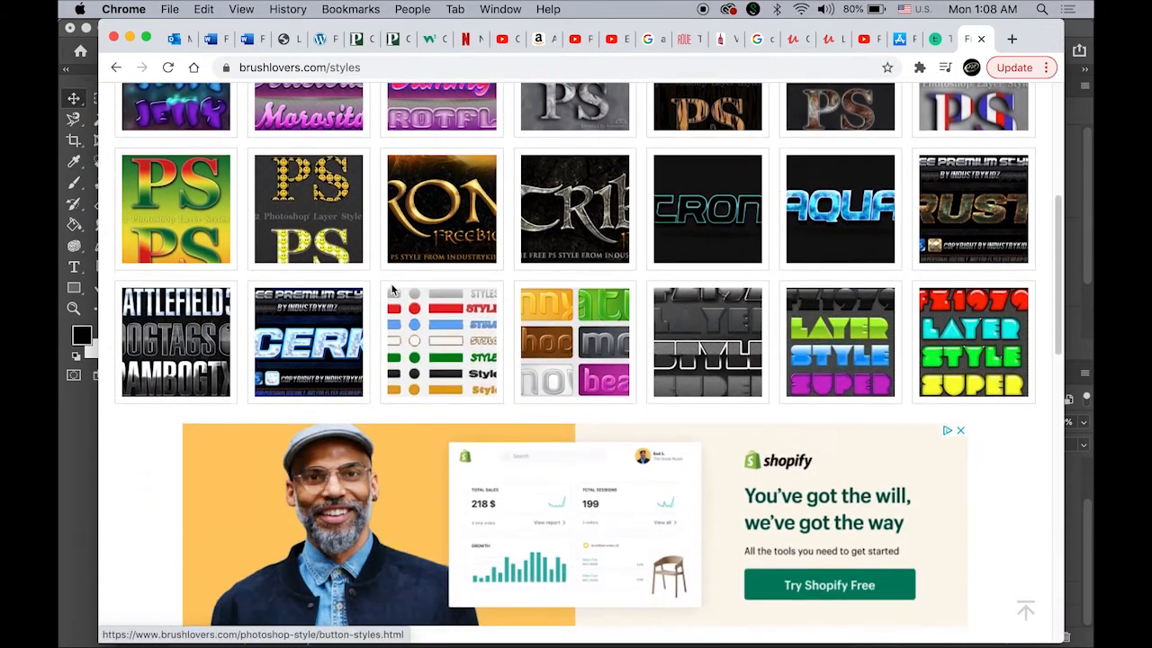
scroll(713, 297, "down", 1)
scroll(752, 284, "down", 1)
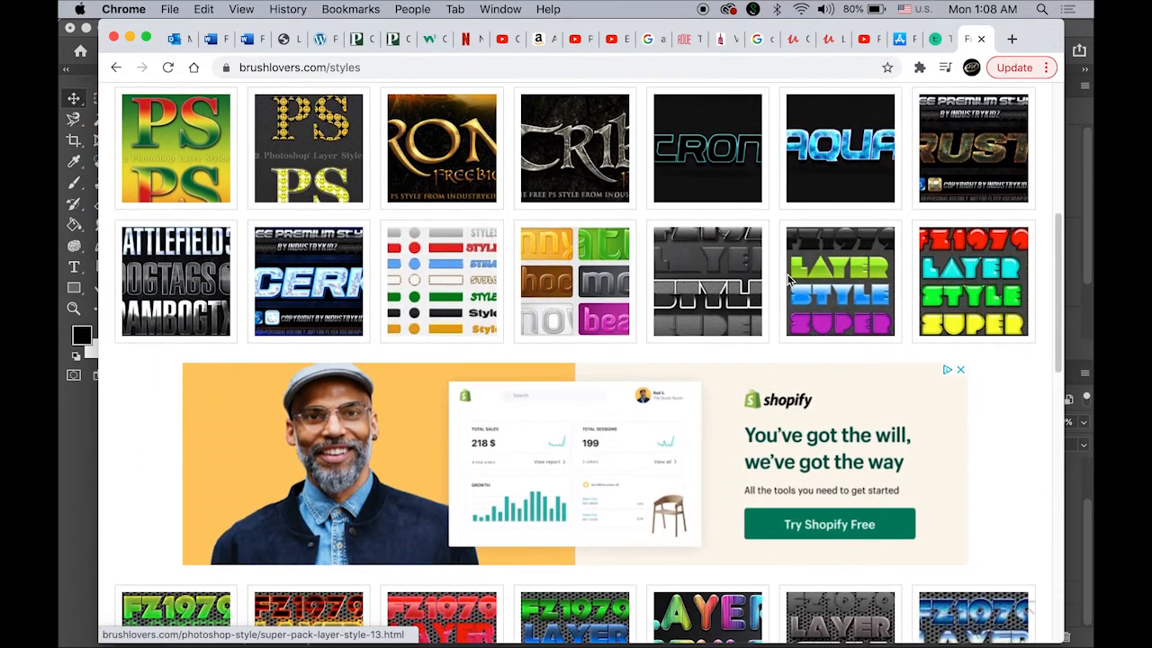
scroll(788, 281, "down", 5)
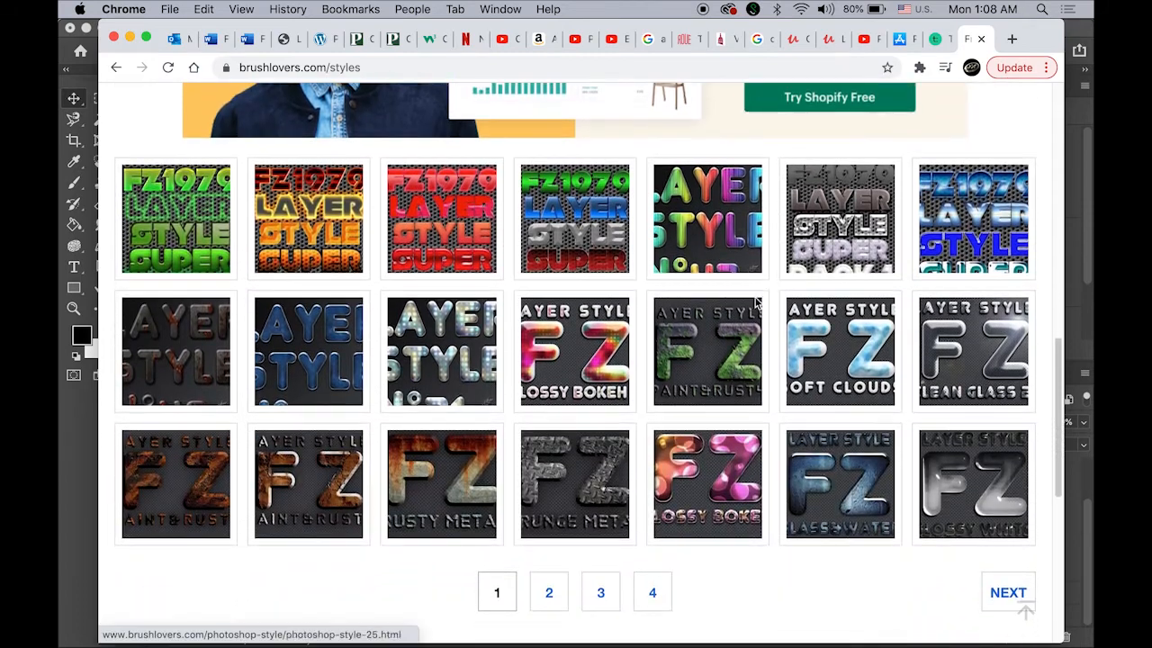
scroll(757, 304, "down", 1)
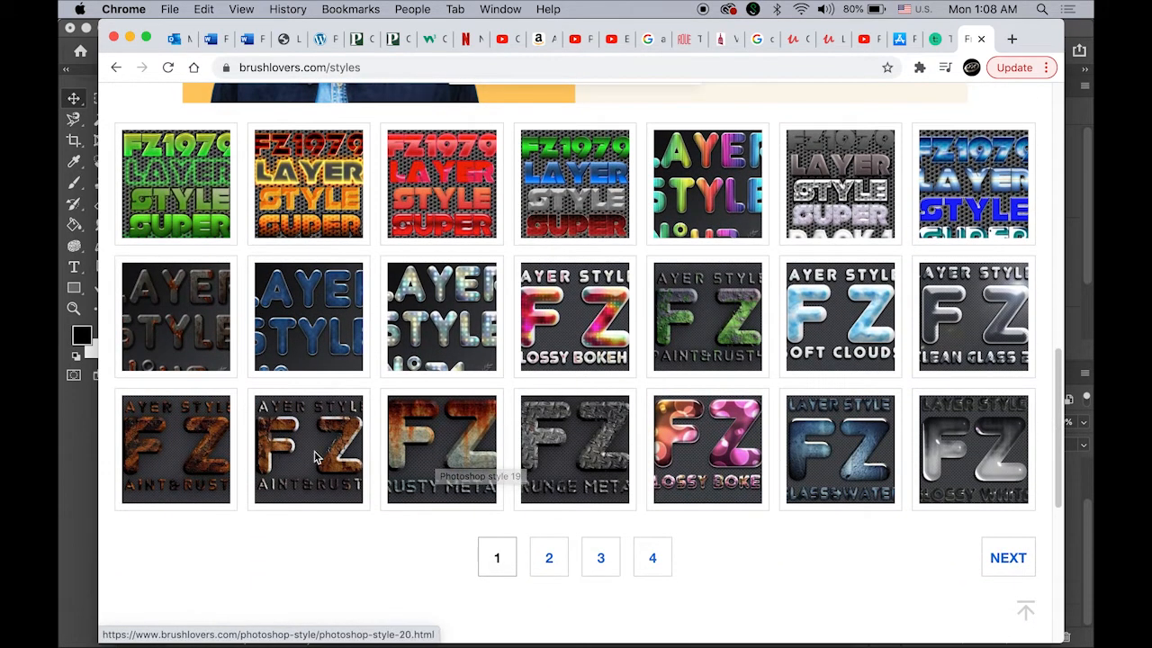
left_click(841, 458)
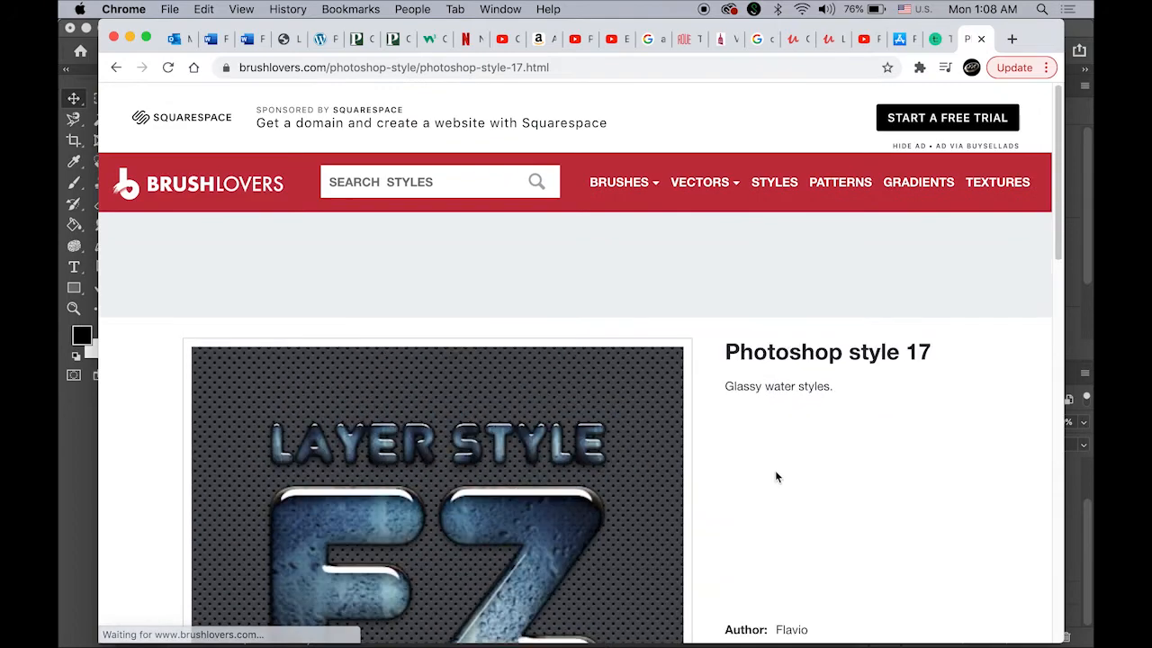
scroll(770, 469, "down", 4)
scroll(771, 475, "down", 1)
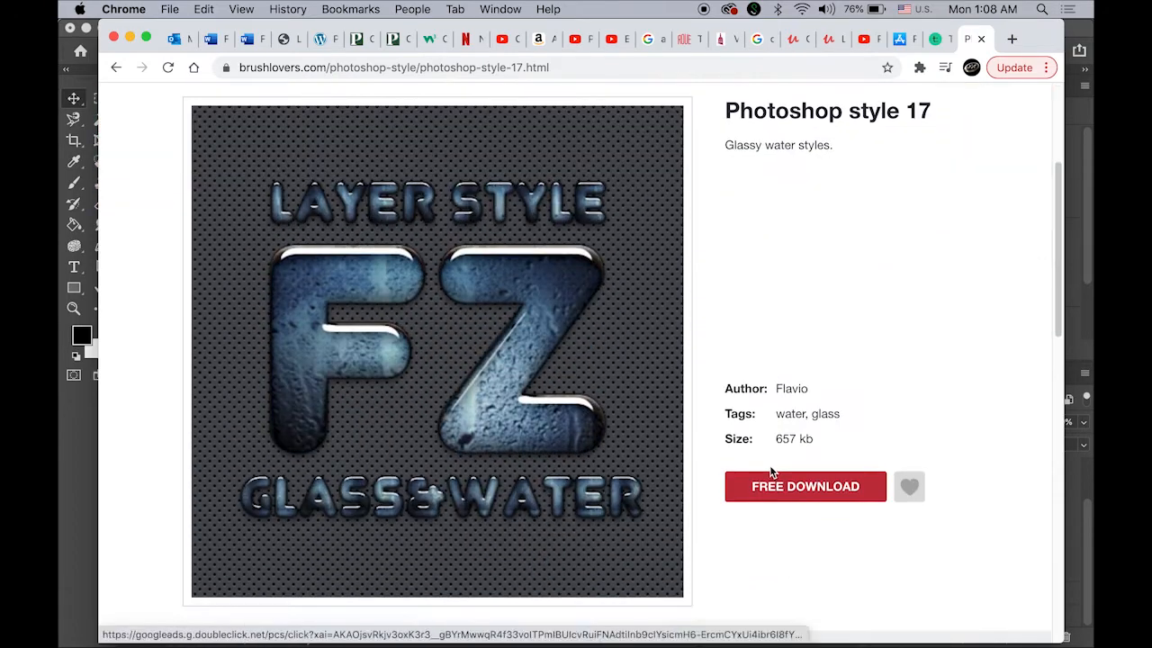
left_click(813, 490)
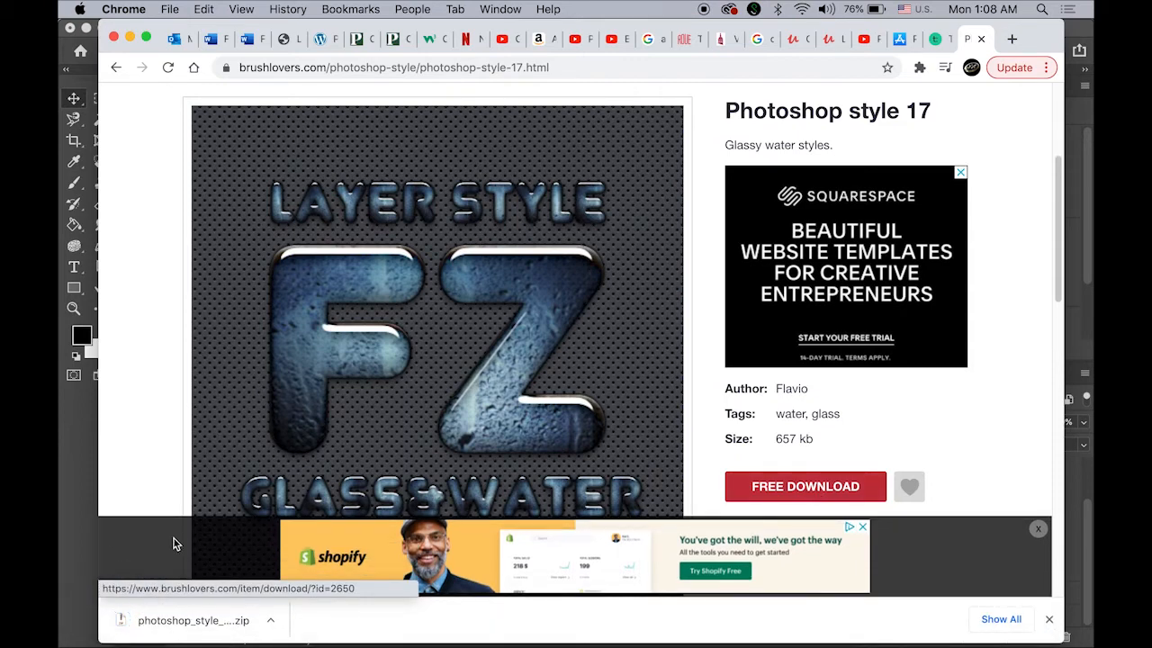
Step: Extract the downloaded style zip and locate GlassWater.asl in the Downloads folder
left_click(167, 621)
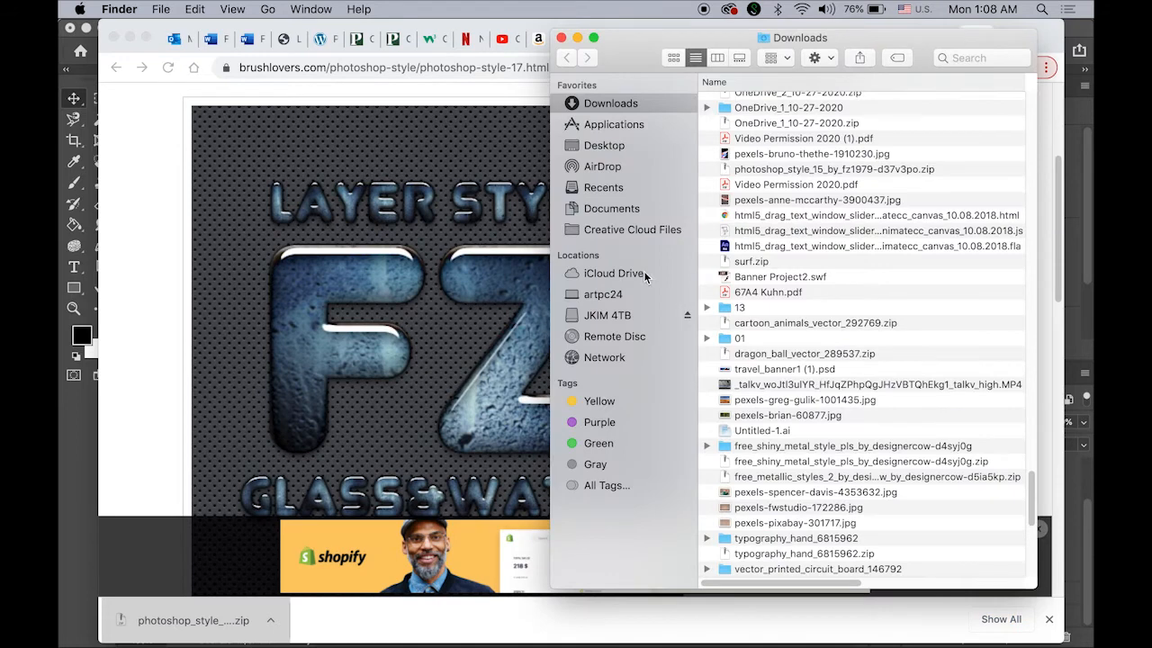
scroll(800, 382, "down", 8)
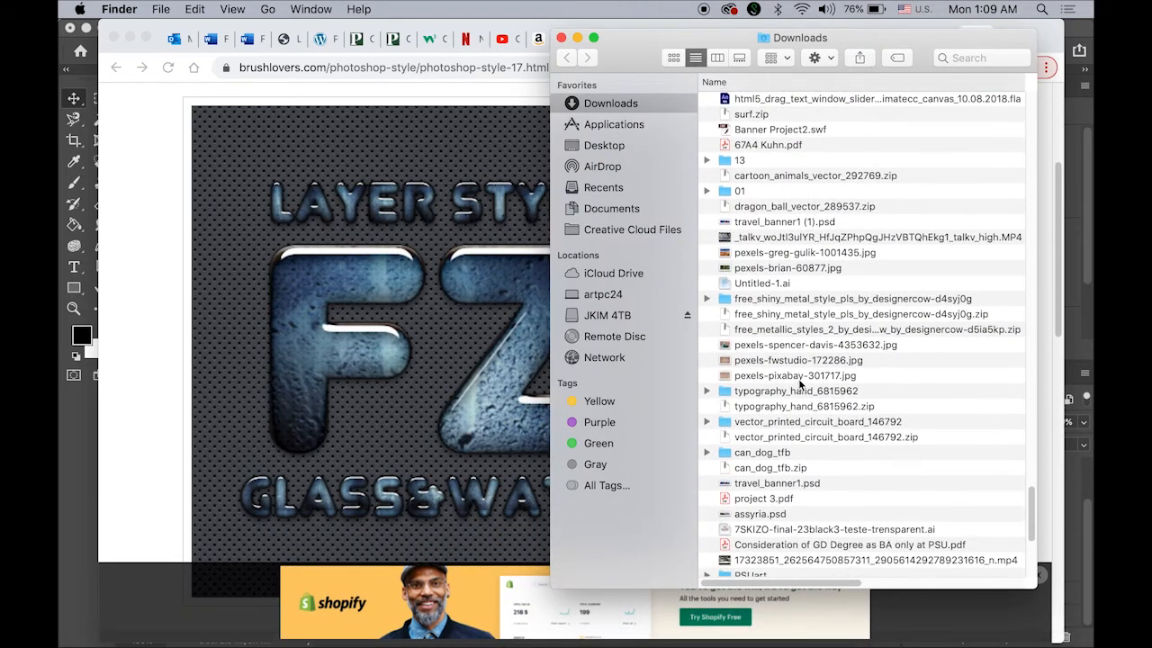
scroll(798, 386, "down", 2)
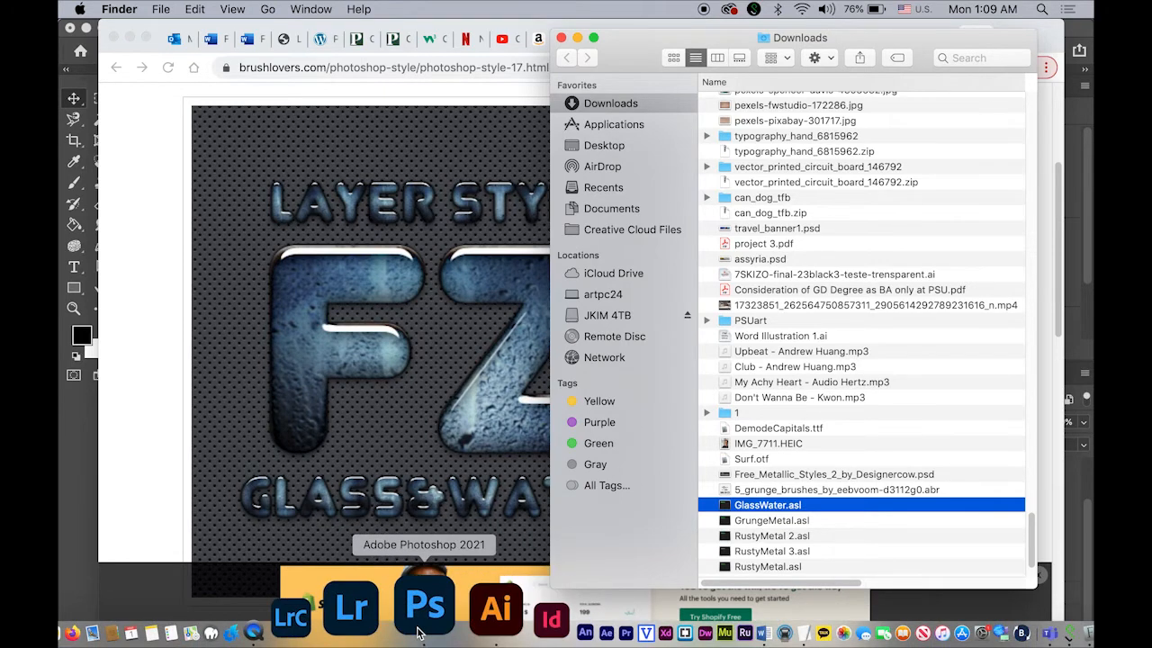
Step: Switch to Photoshop and import the GlassWater.asl style file from the Downloads folder into the layer styles library
left_click(419, 630)
left_click(885, 174)
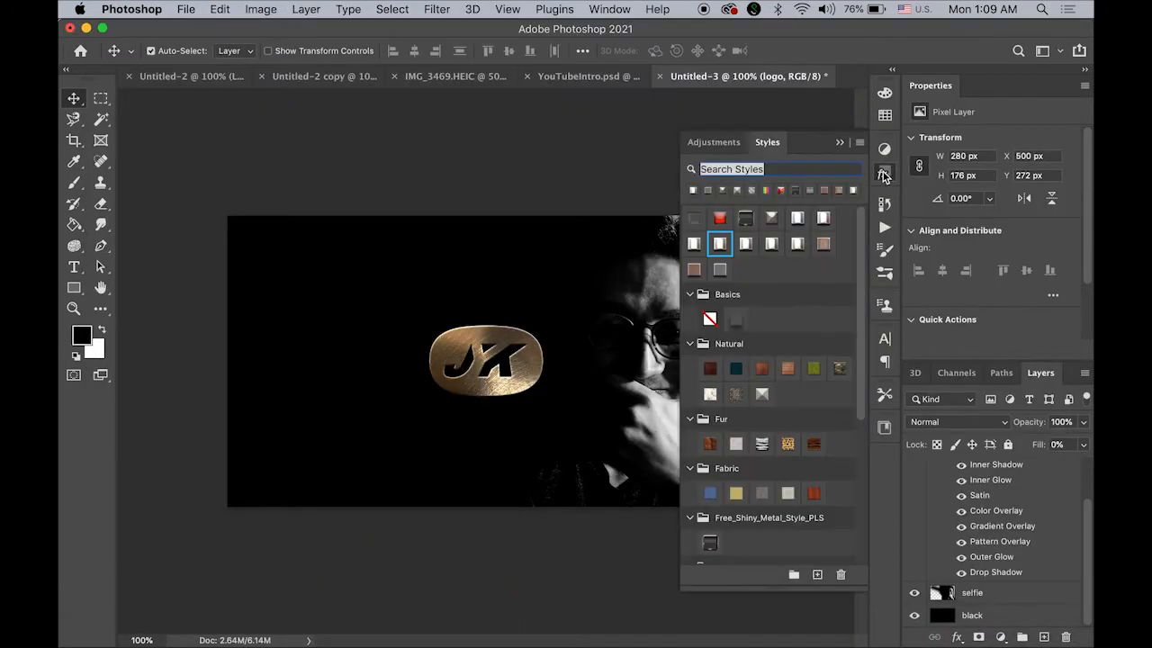
left_click(611, 8)
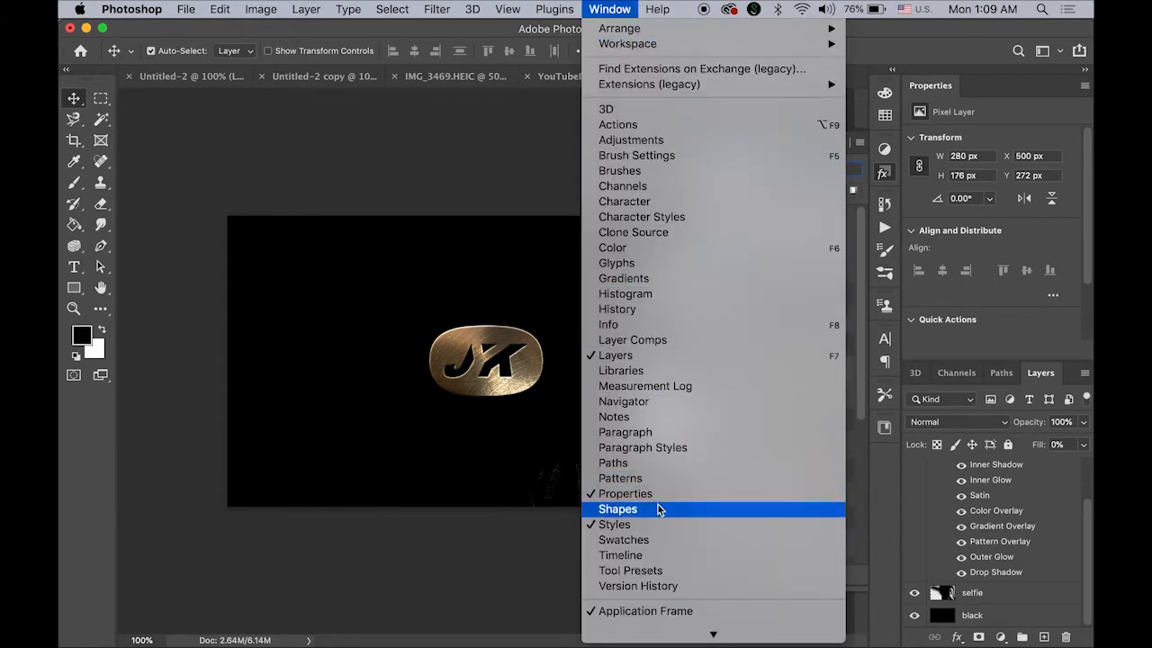
left_click(426, 198)
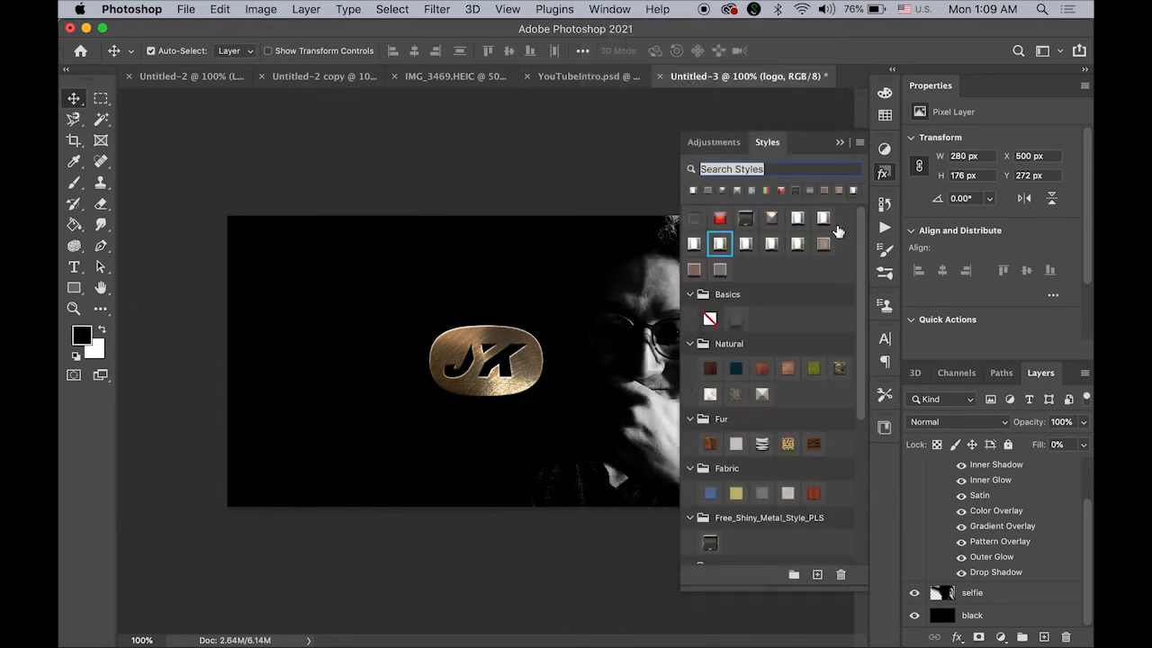
left_click(860, 142)
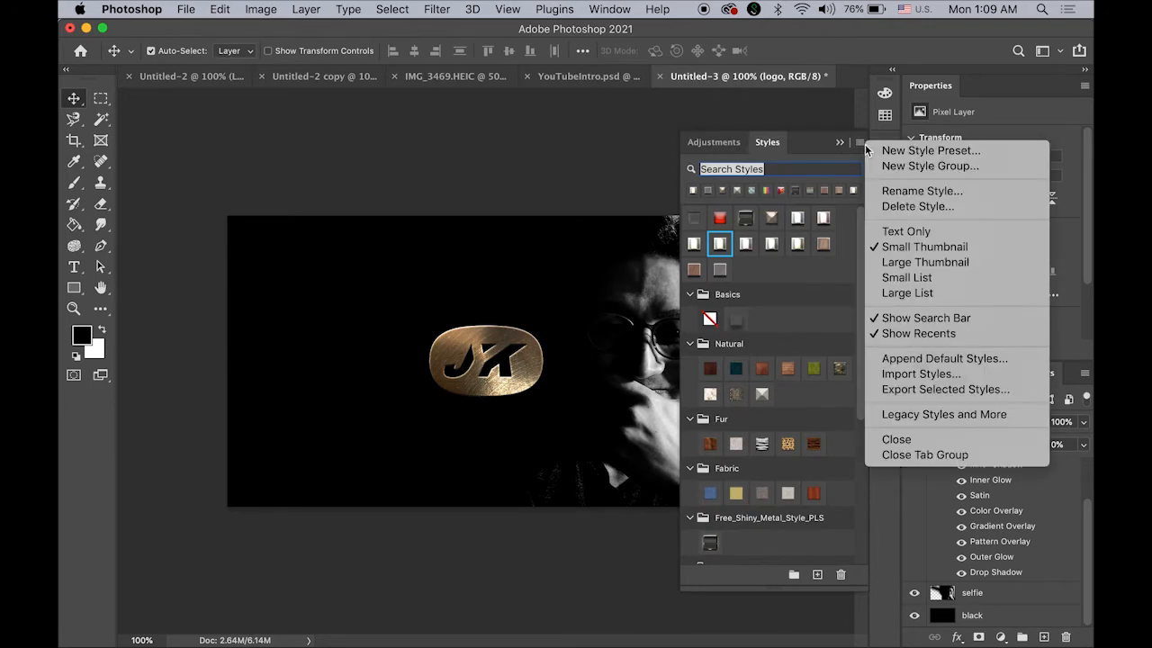
left_click(957, 375)
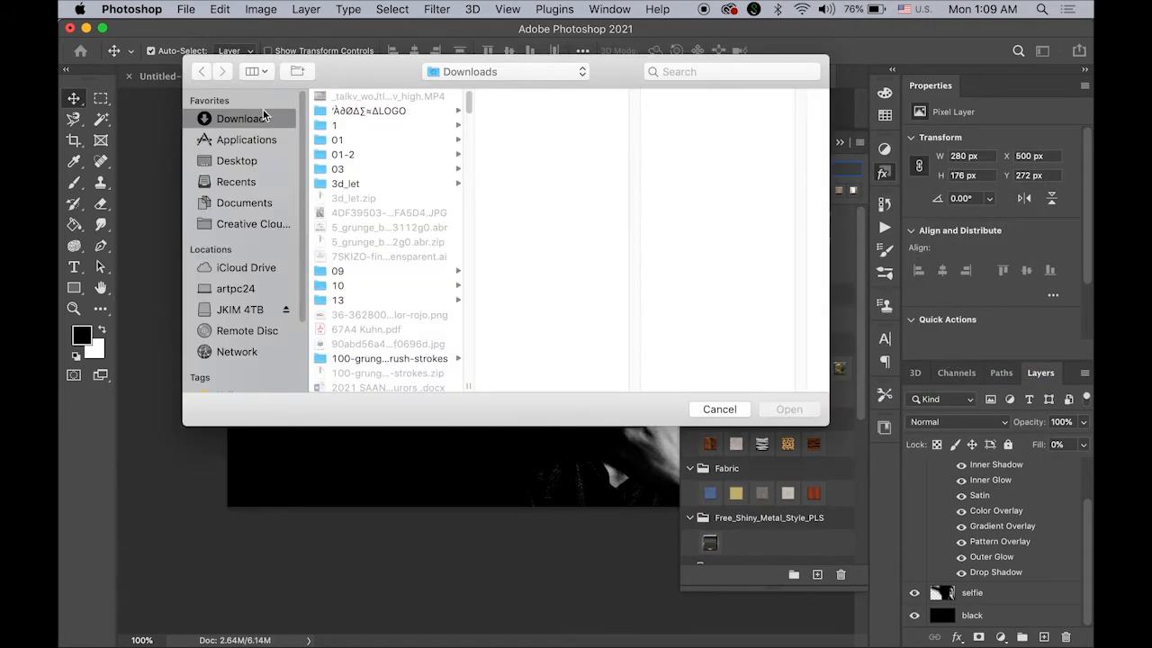
scroll(405, 261, "down", 10)
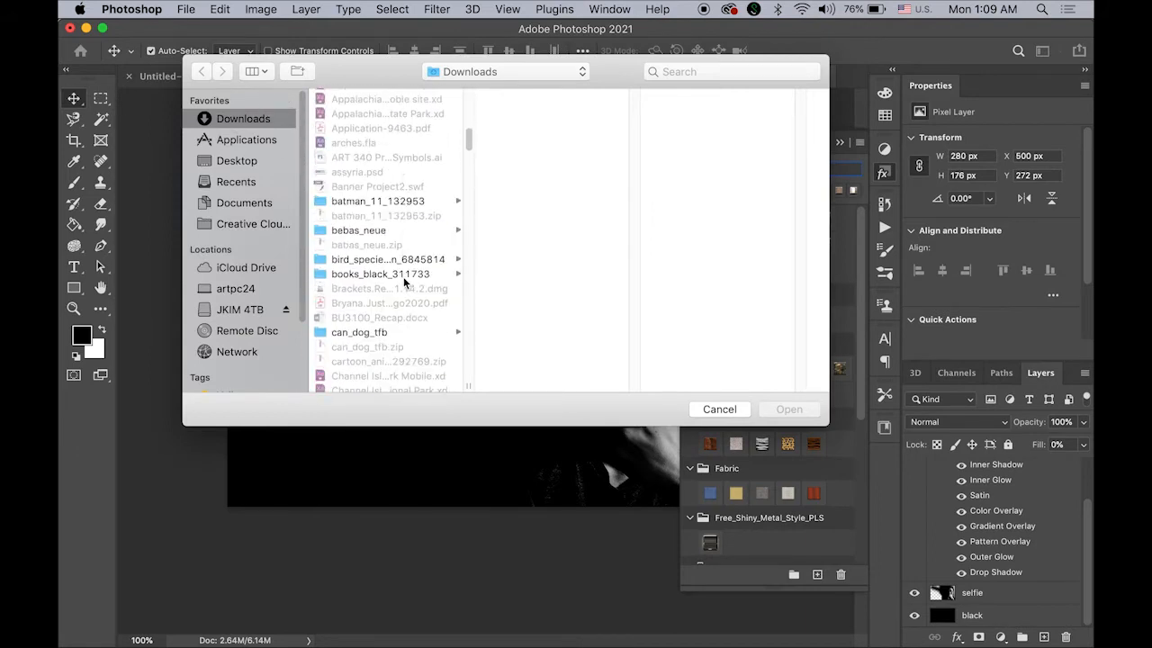
scroll(403, 283, "down", 10)
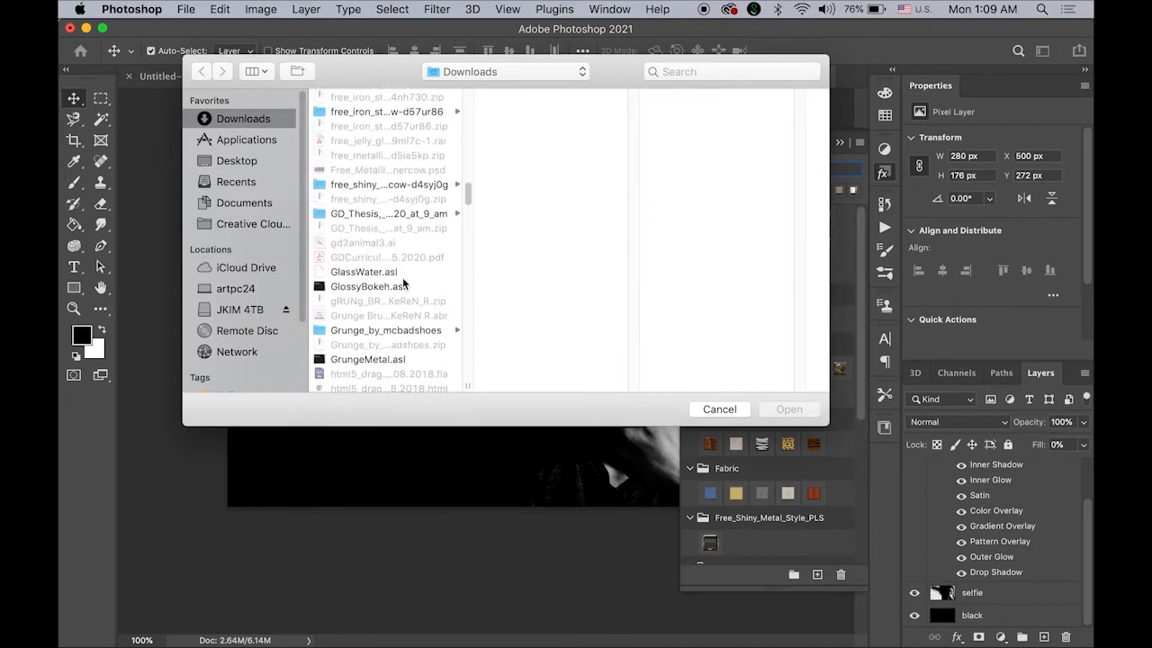
left_click(396, 272)
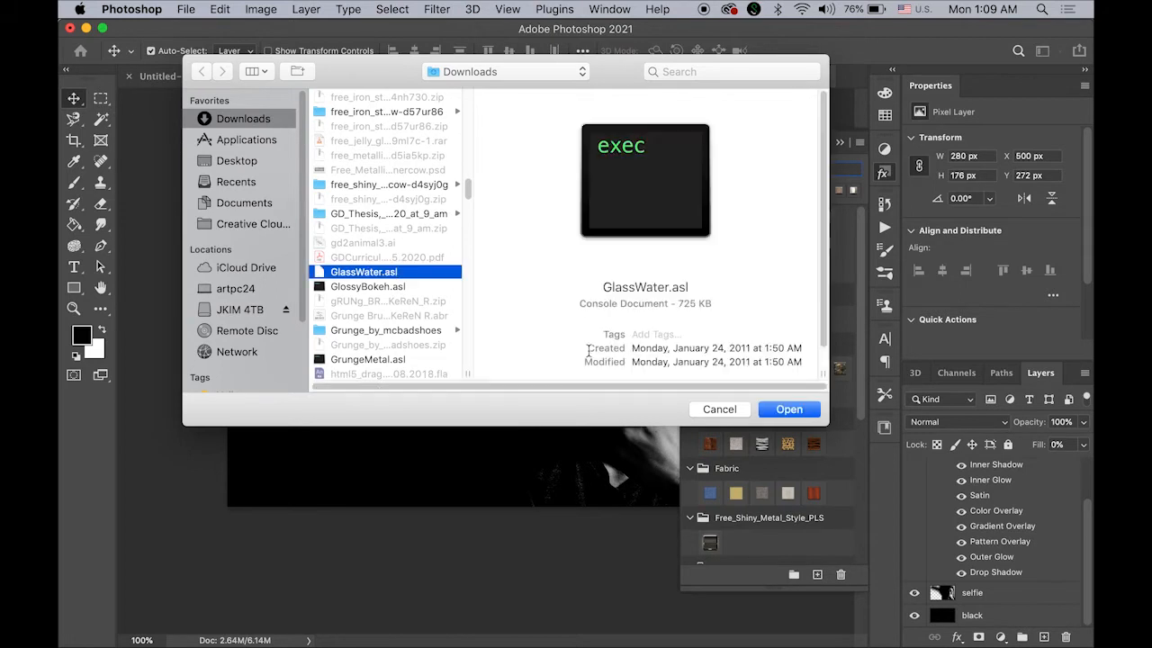
left_click(789, 411)
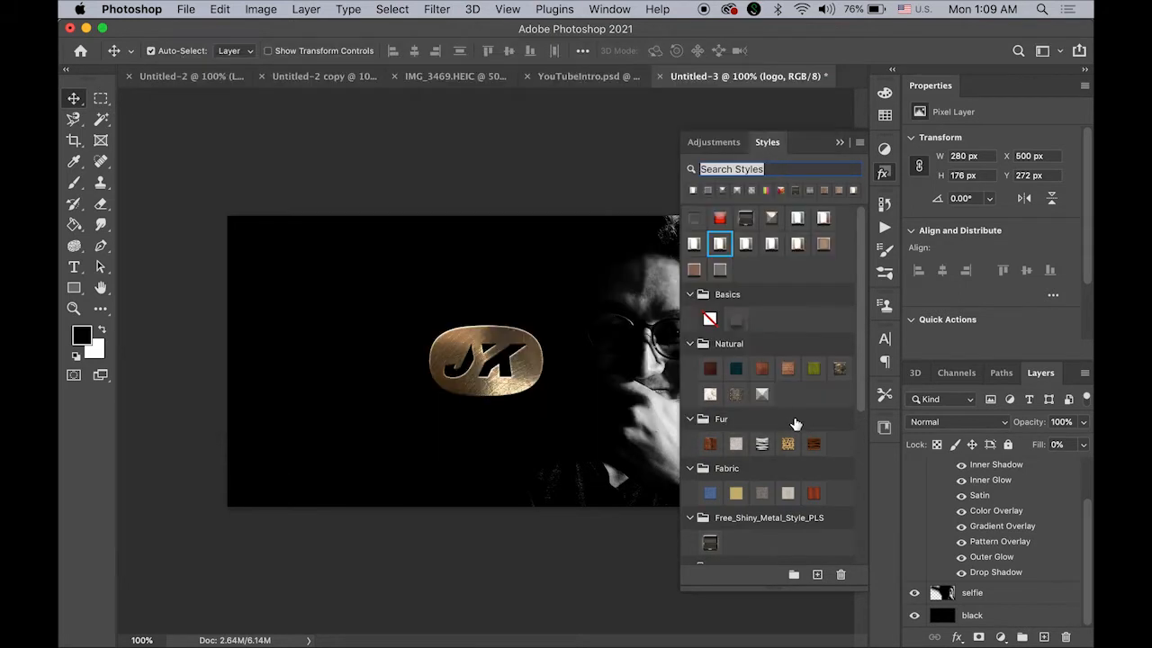
Step: Expand the imported GlassWater style group and apply its style to the JK logo layer
left_click_drag(863, 376, 863, 551)
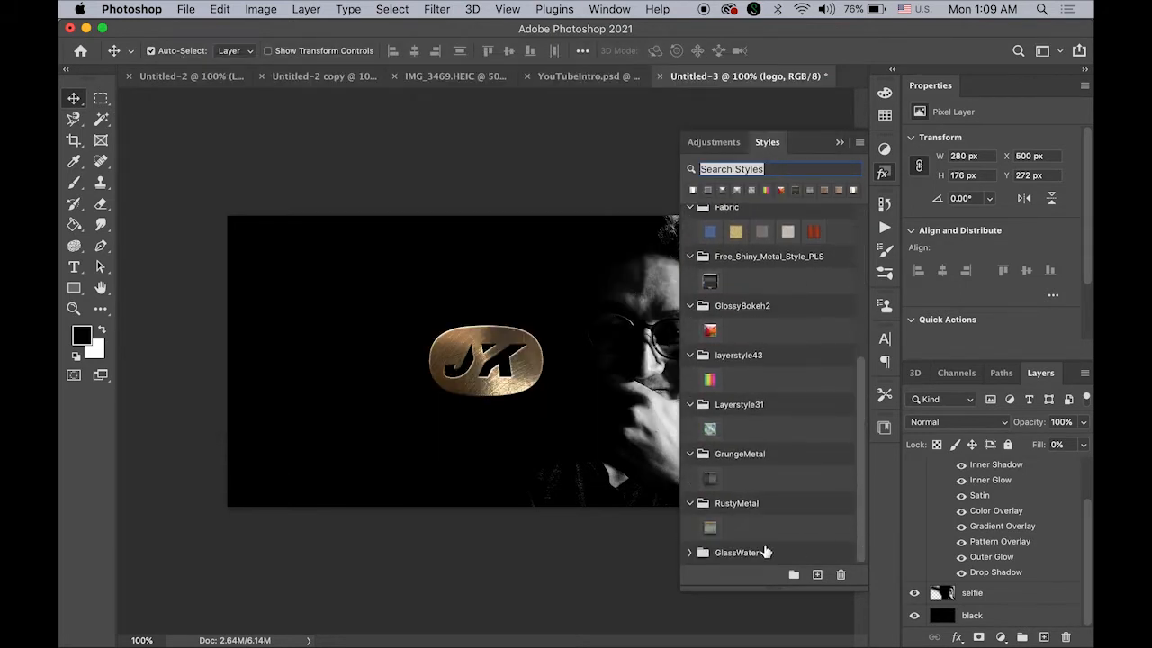
left_click(689, 552)
scroll(771, 554, "down", 1)
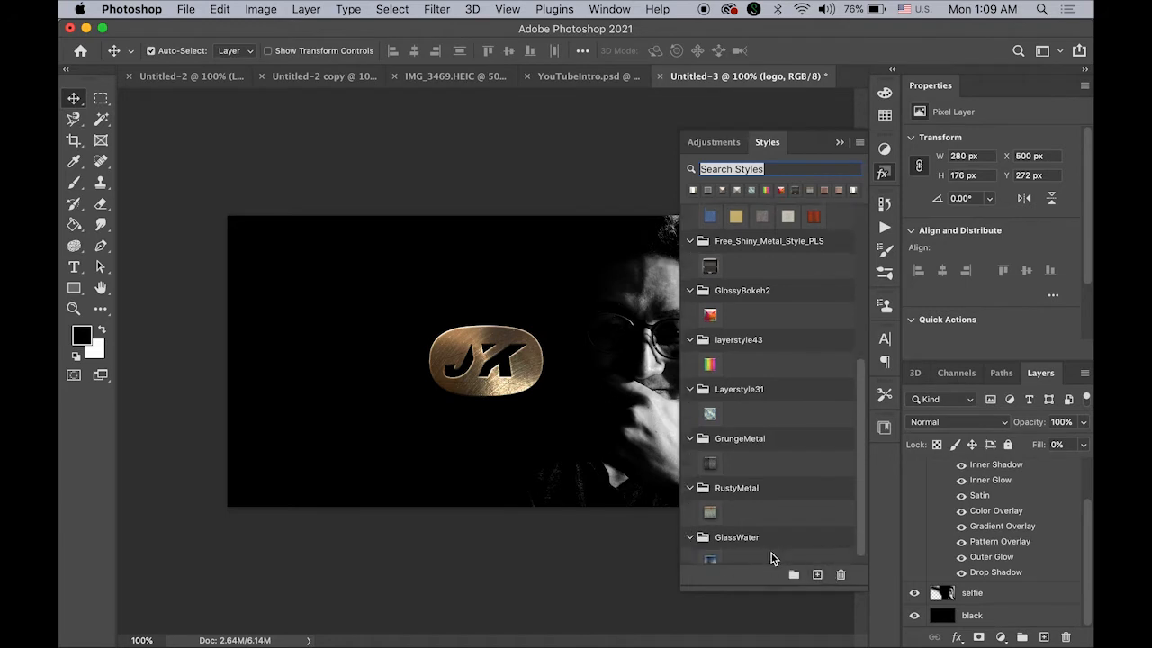
scroll(771, 553, "down", 1)
left_click(709, 551)
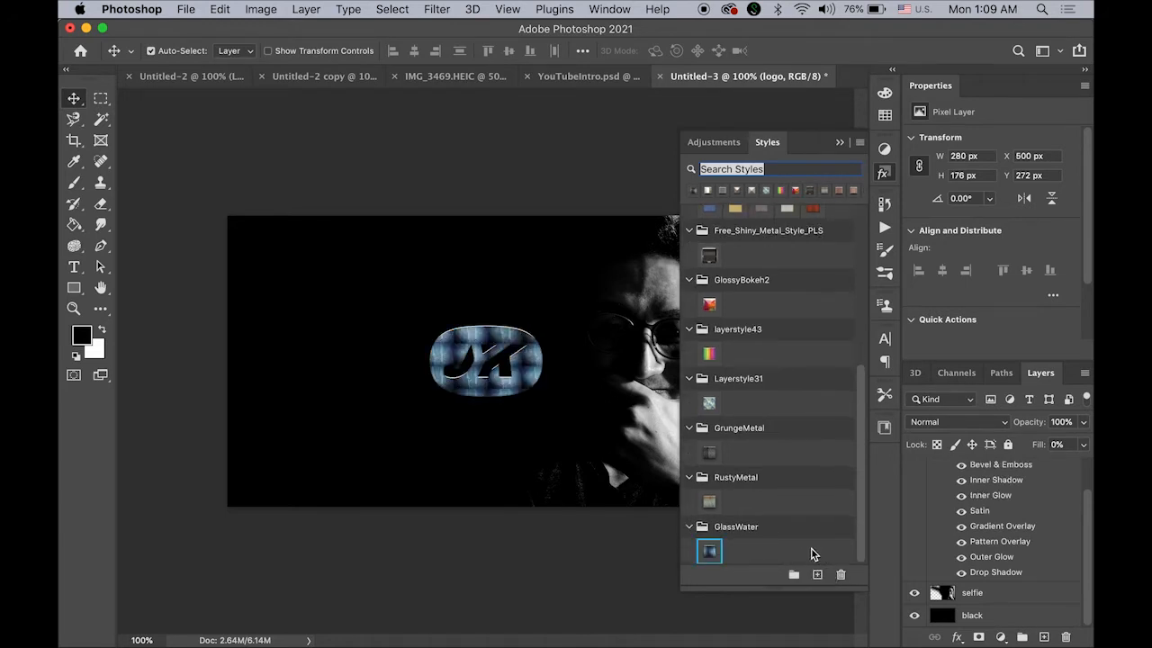
Step: Set the logo's Pattern Overlay scale to 43% and apply the layer style
double_click(999, 542)
left_click(880, 378)
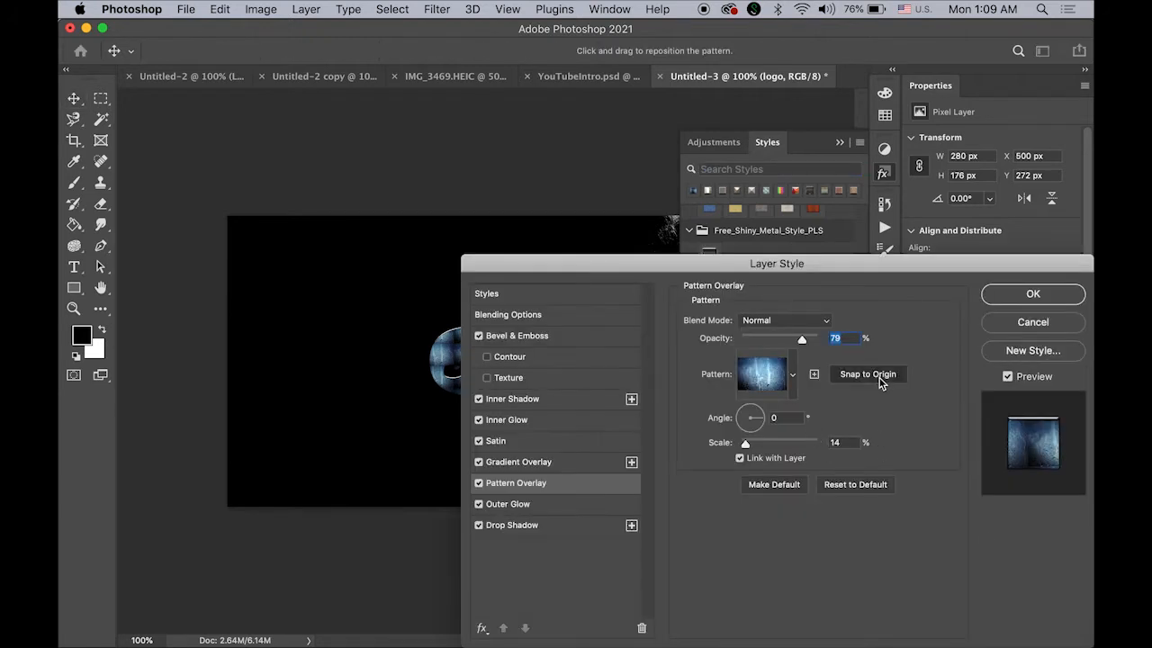
left_click_drag(641, 273, 798, 272)
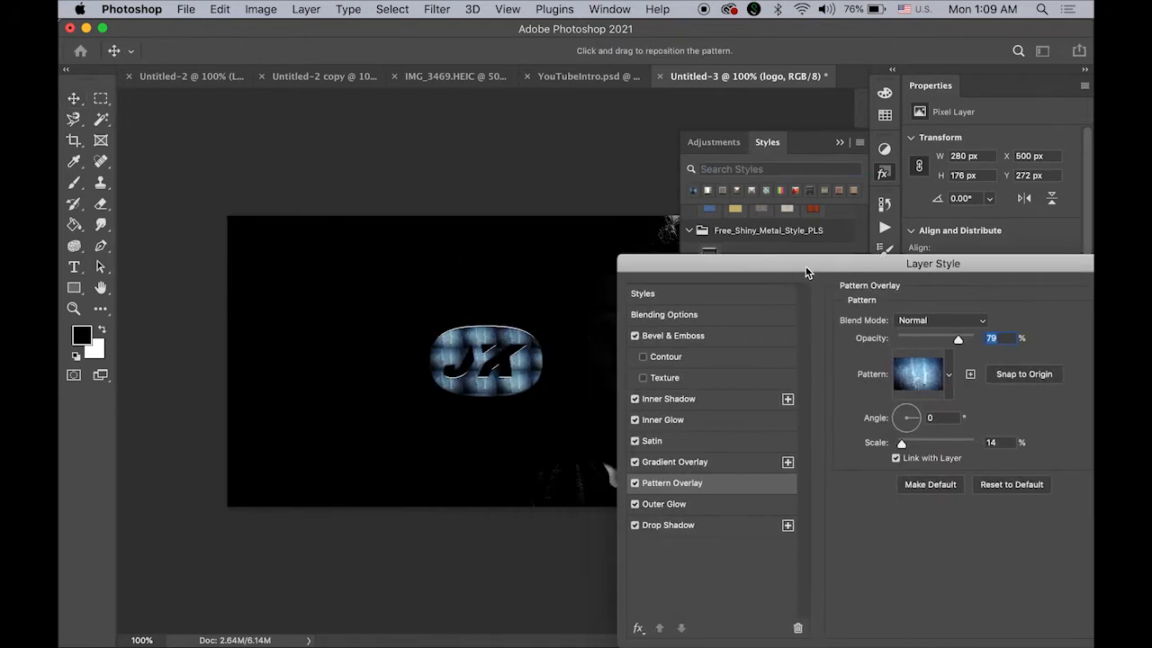
left_click_drag(900, 445, 915, 447)
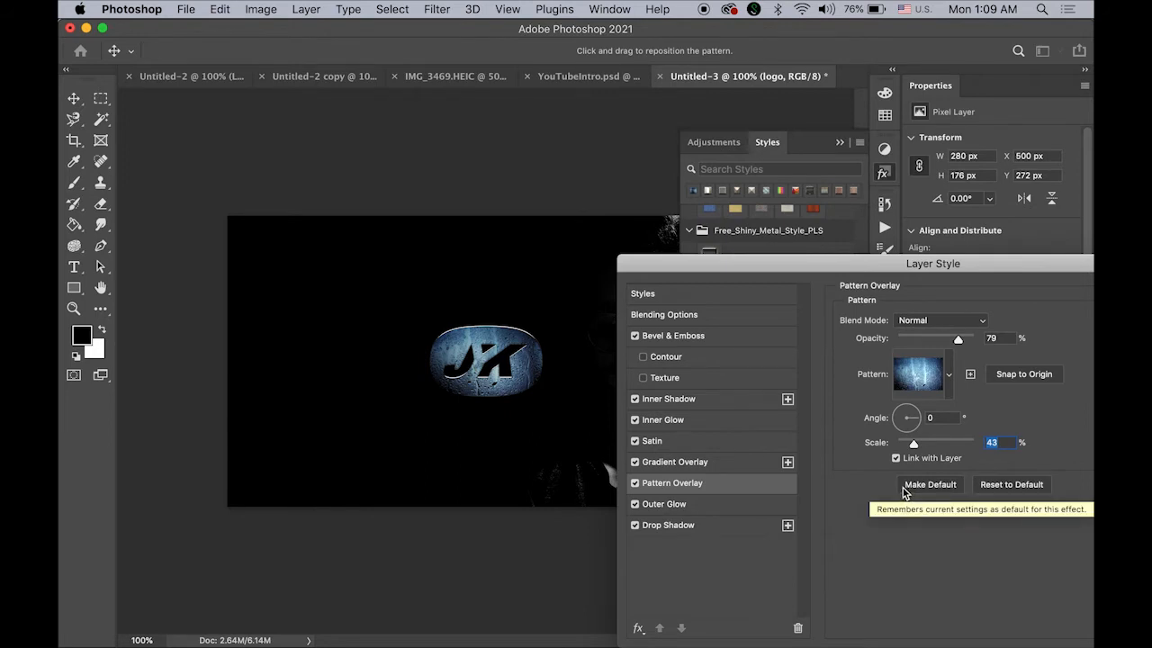
left_click_drag(806, 261, 715, 261)
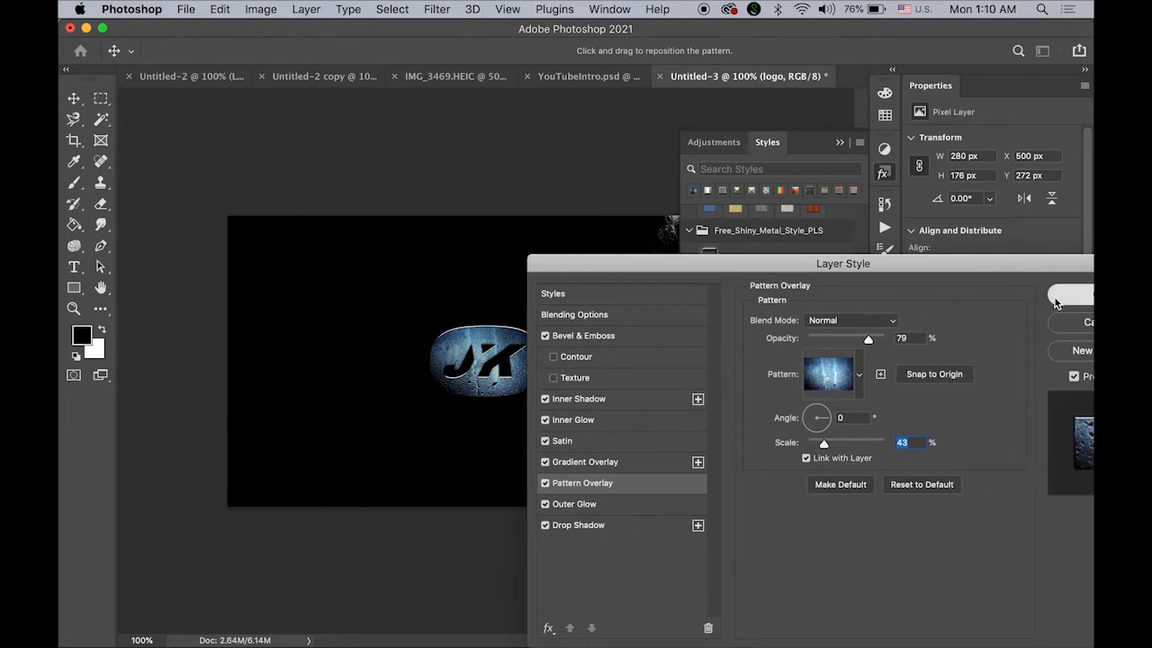
left_click(1056, 303)
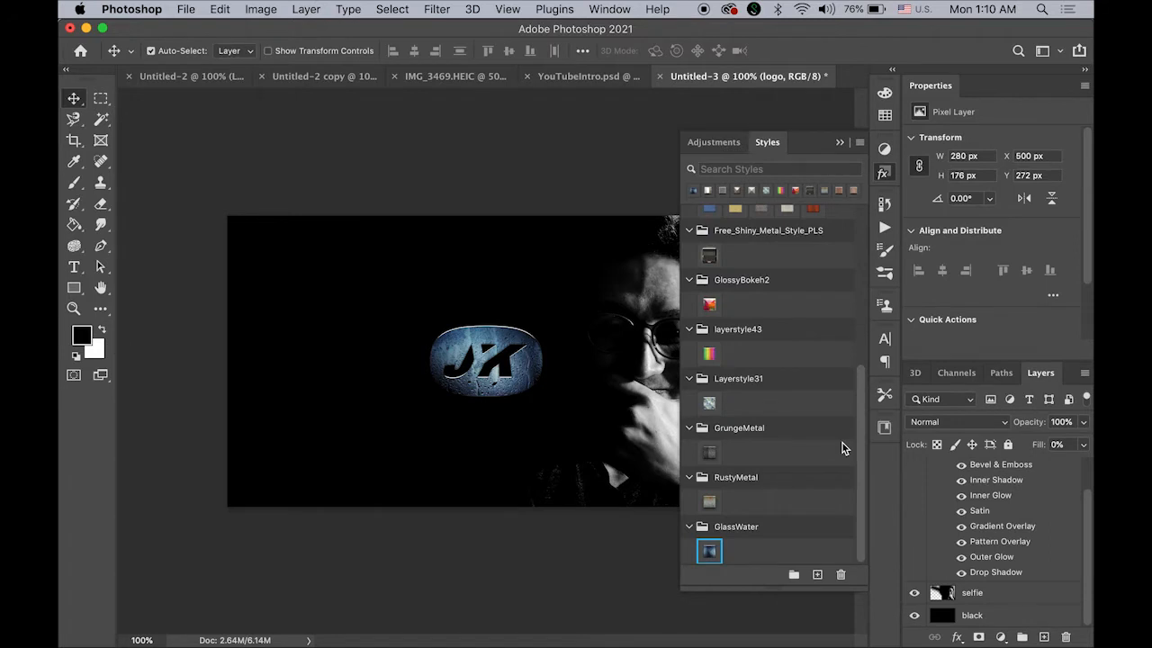
Step: Undo the GlassWater style to restore the logo's bronze look, and collapse the Styles panel and the logo's effects list
key("super+z")
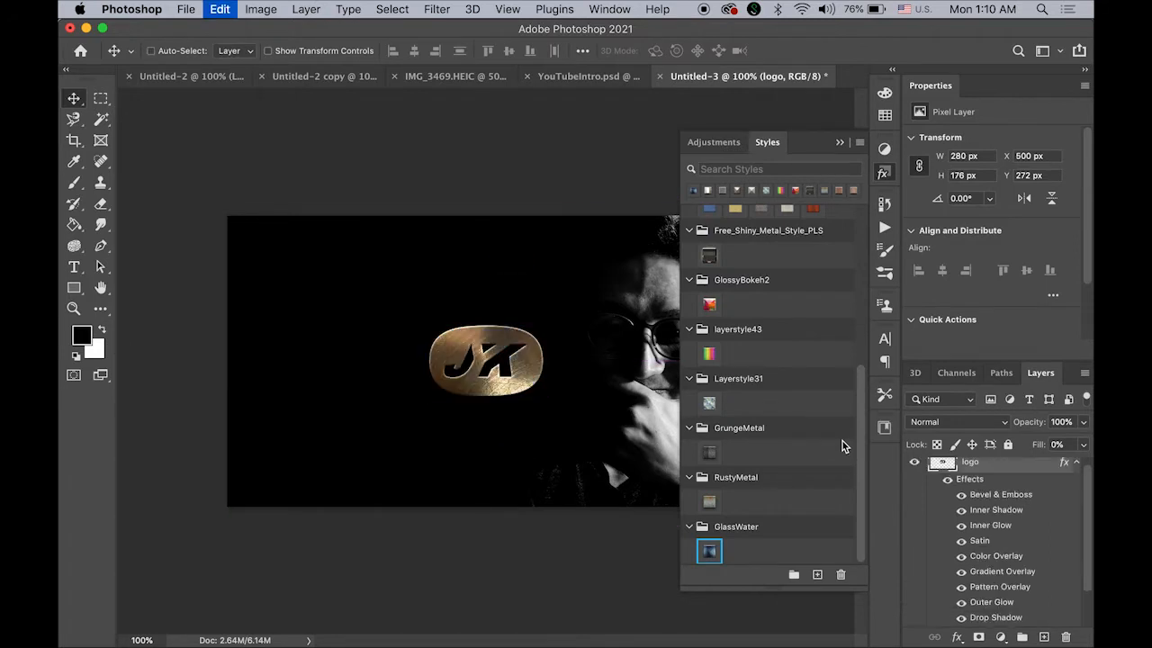
key("super")
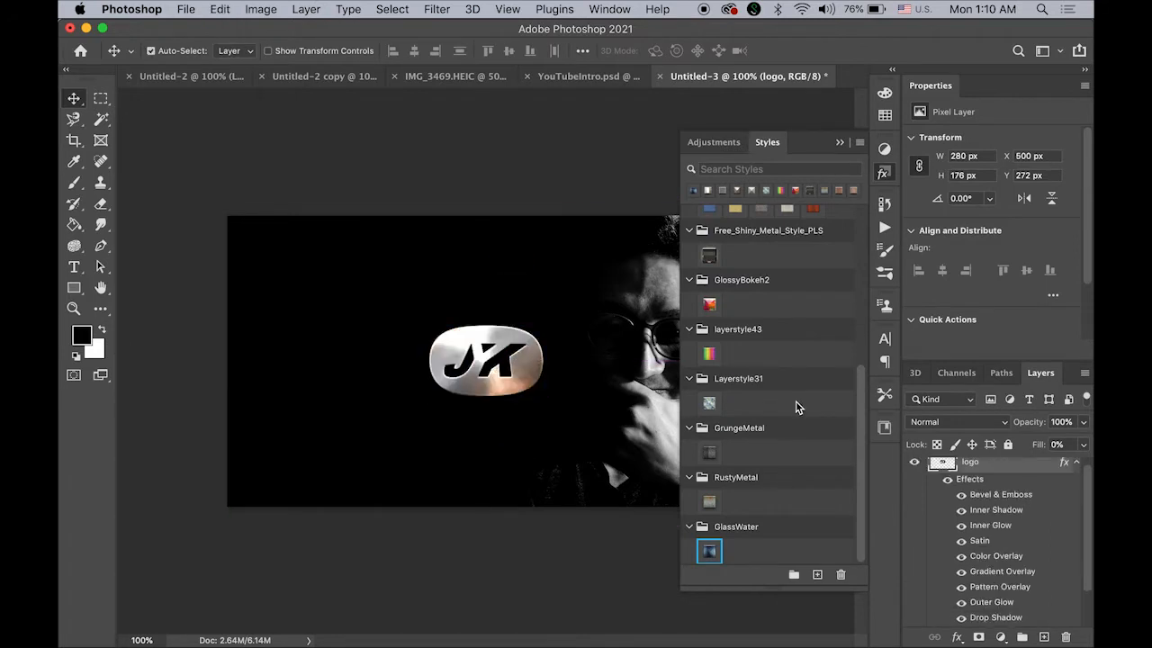
left_click(221, 9)
left_click(247, 42)
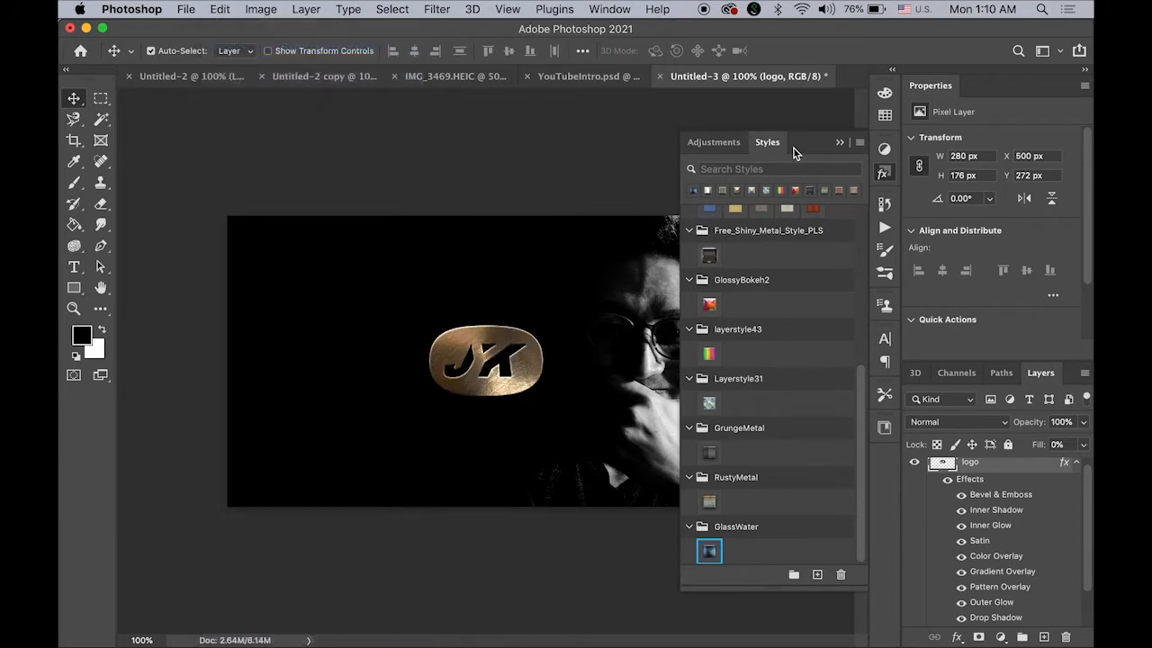
left_click(839, 144)
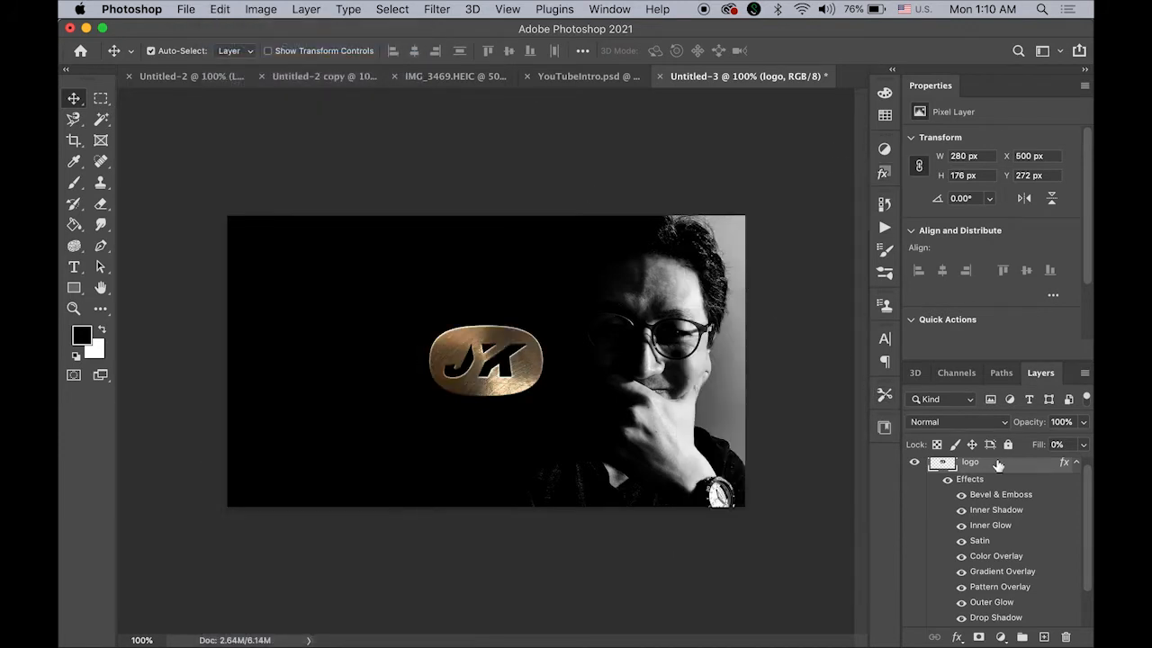
left_click(1077, 463)
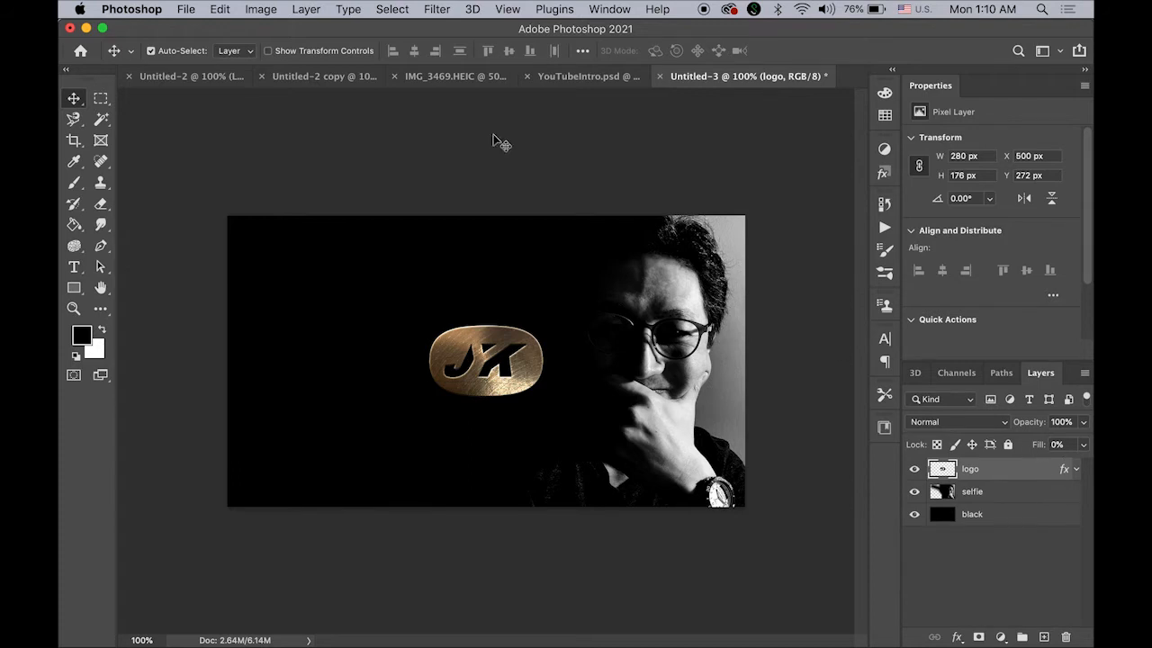
Step: Copy the art, design, life and & text layers from YouTubeIntro.psd into Untitled-3 and place them left of the JK logo
left_click(576, 80)
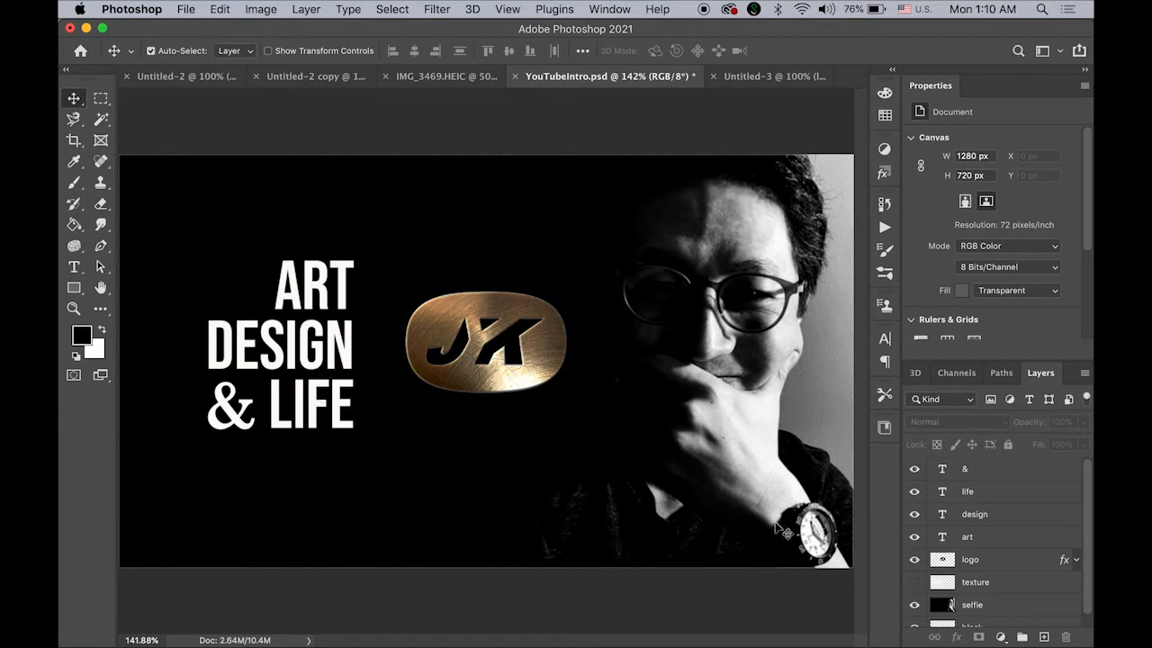
left_click(990, 540)
left_click(991, 472, "shift")
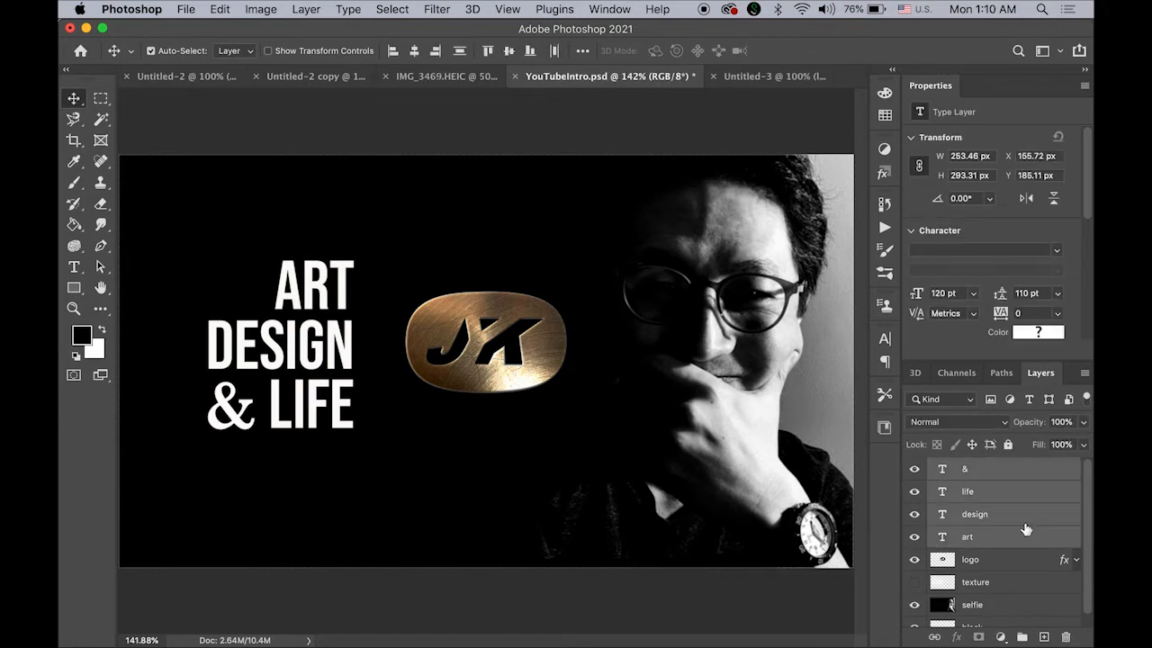
left_click(780, 78)
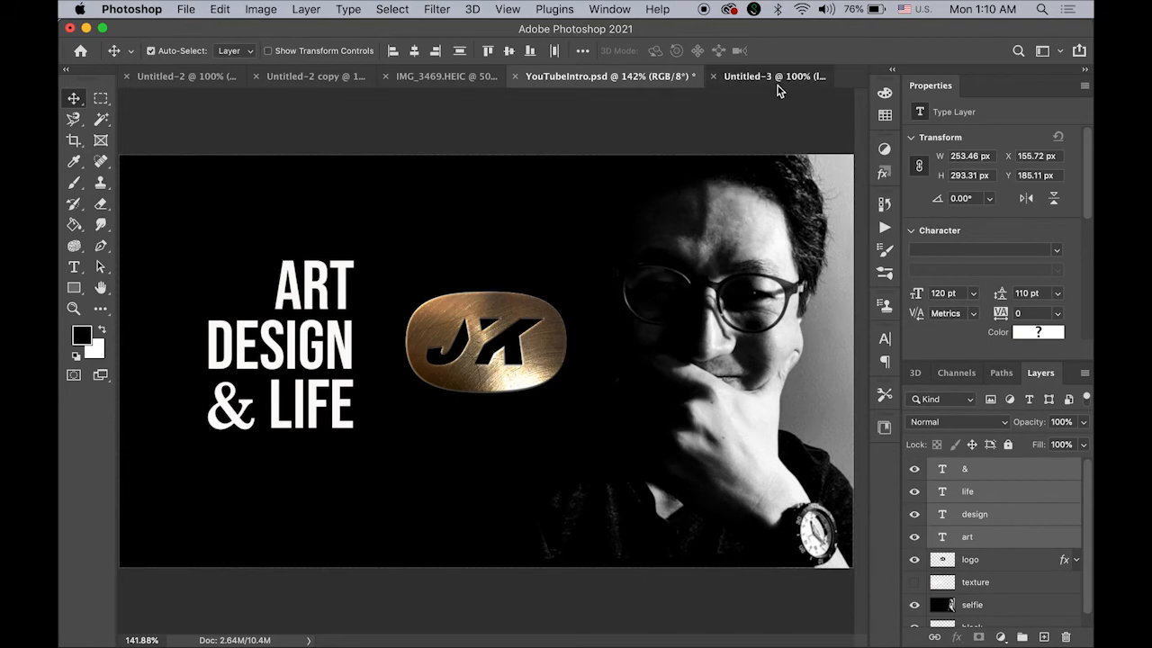
key("super+v")
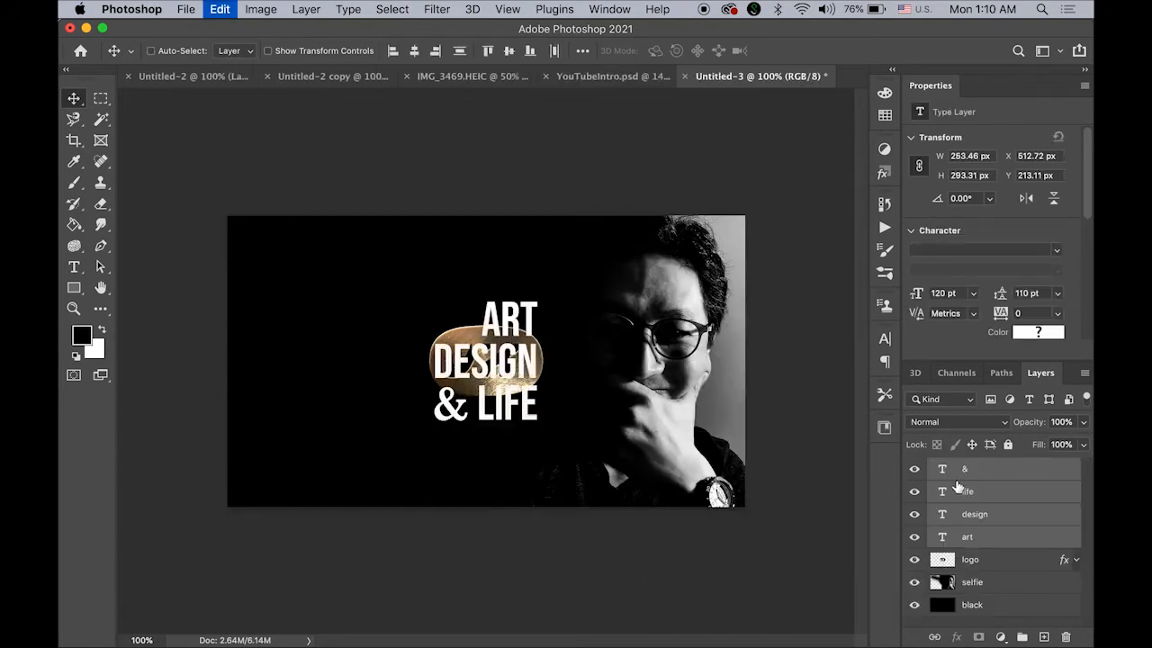
left_click_drag(515, 371, 372, 362)
left_click(573, 164)
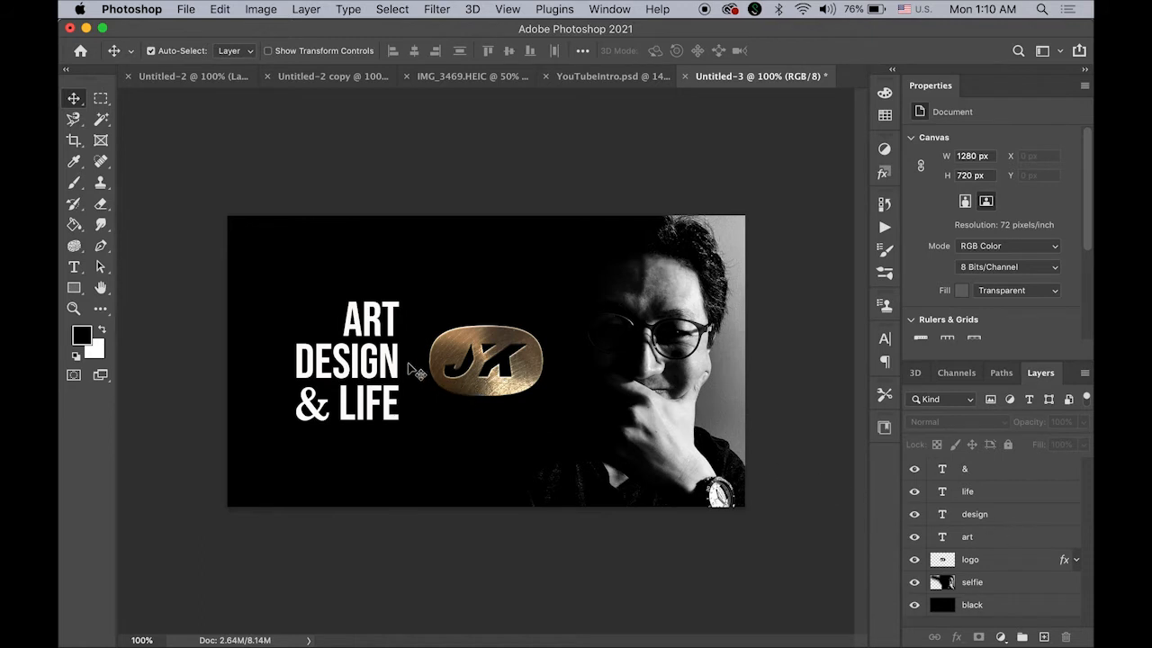
Step: Move the logo and the four text layers up together until the logo's Y position is 250 px, and deselect them
left_click(999, 563)
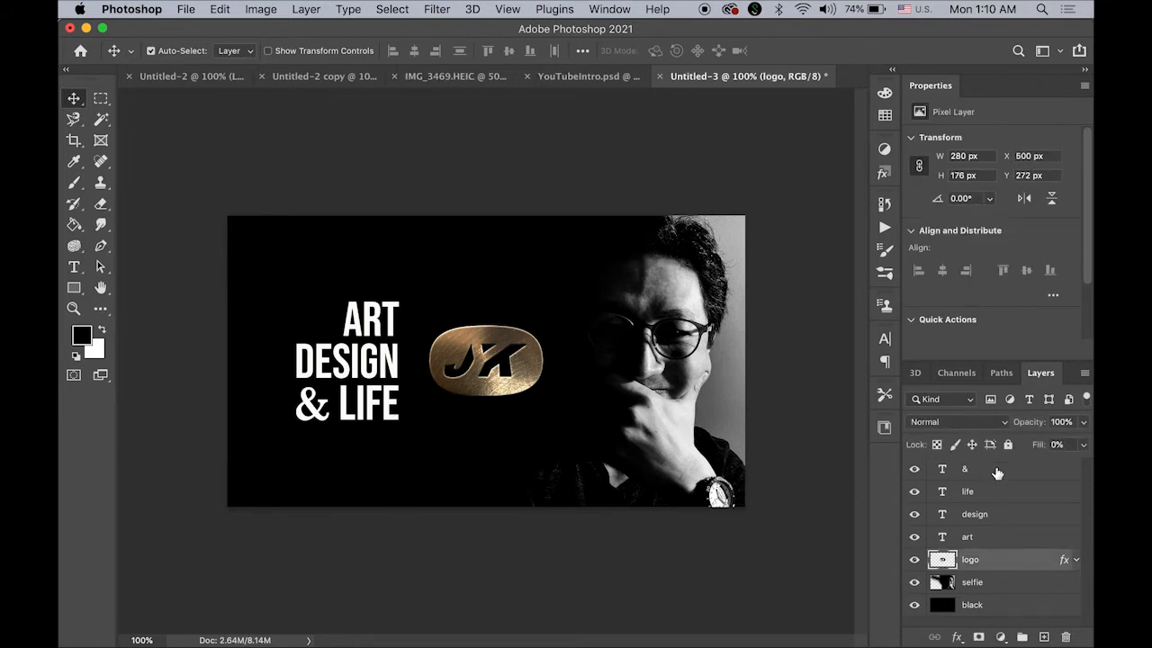
left_click(997, 473, "shift")
key("Up")
key("Up")
key("Up")
key("Up")
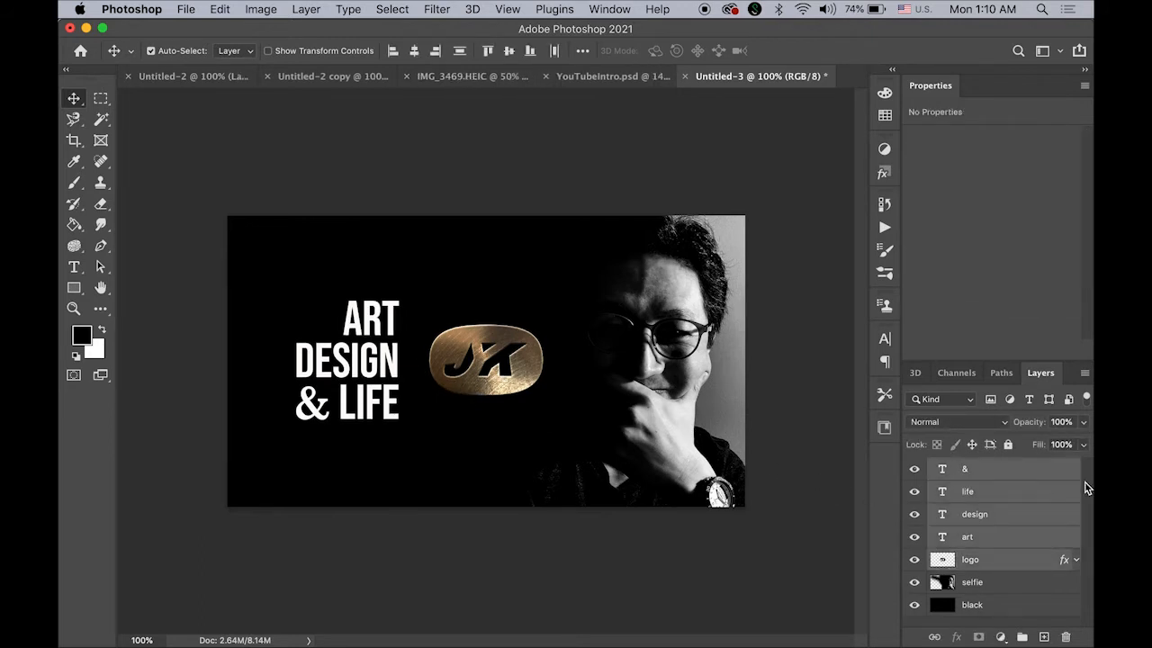
key("Up")
key("Up")
key("Up")
key("Up")
key("Up")
key("Up")
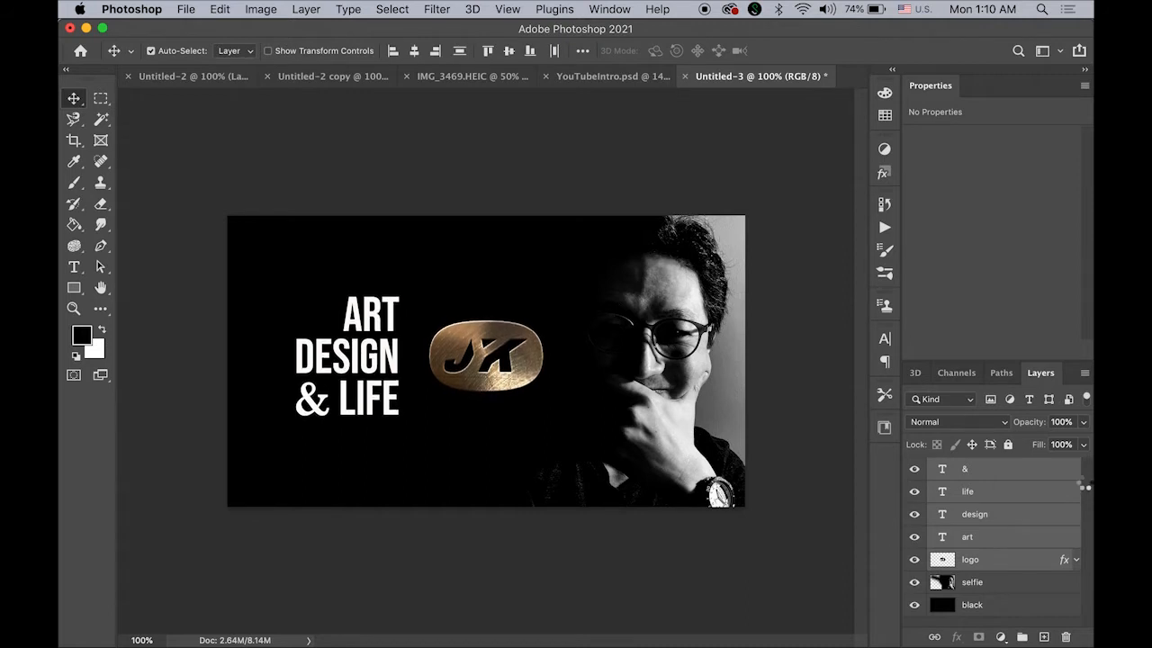
key("Up")
key("Up")
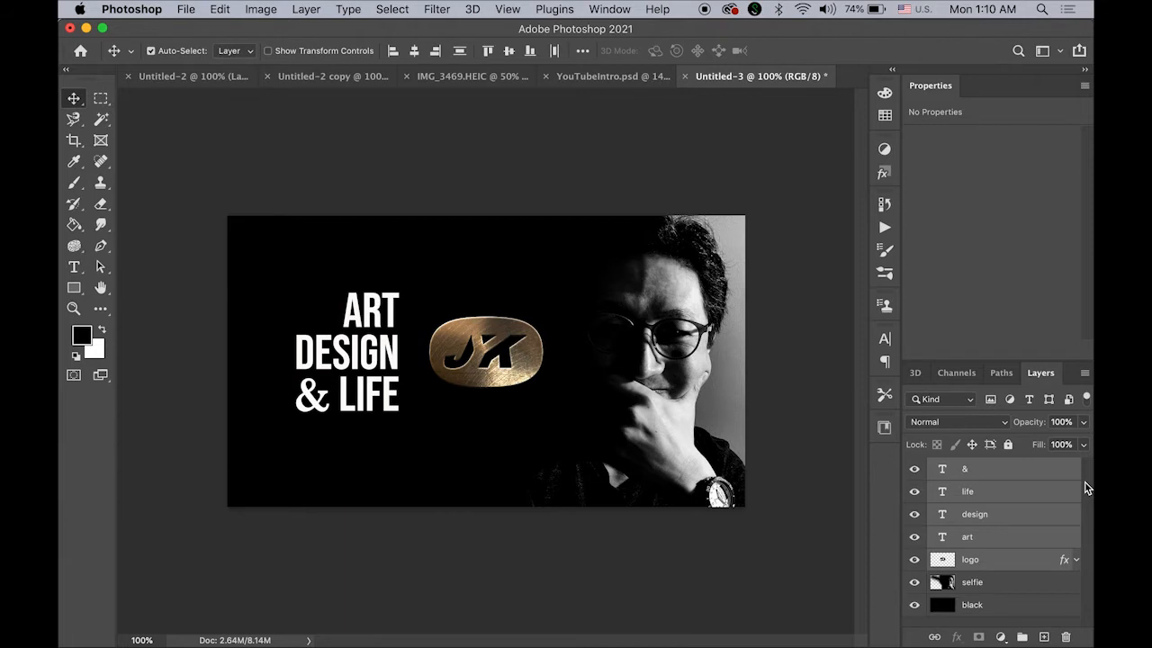
left_click(663, 151)
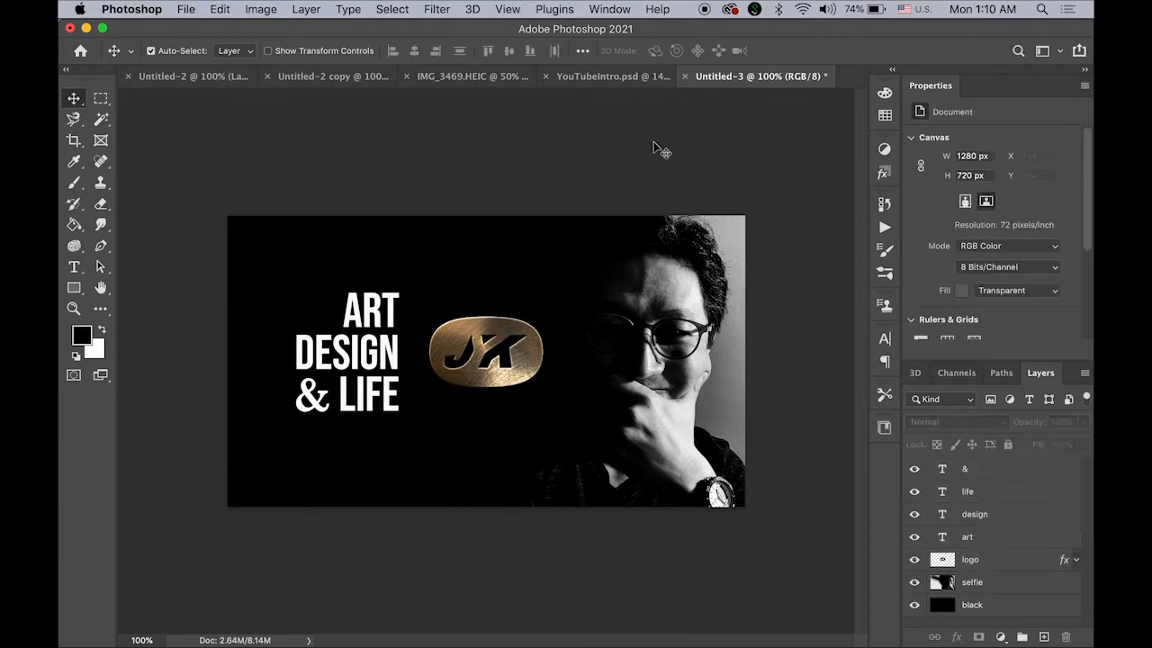
Step: Compare the Untitled-3 composition with YouTubeIntro.psd and select the logo layer in Untitled-3
left_click(608, 78)
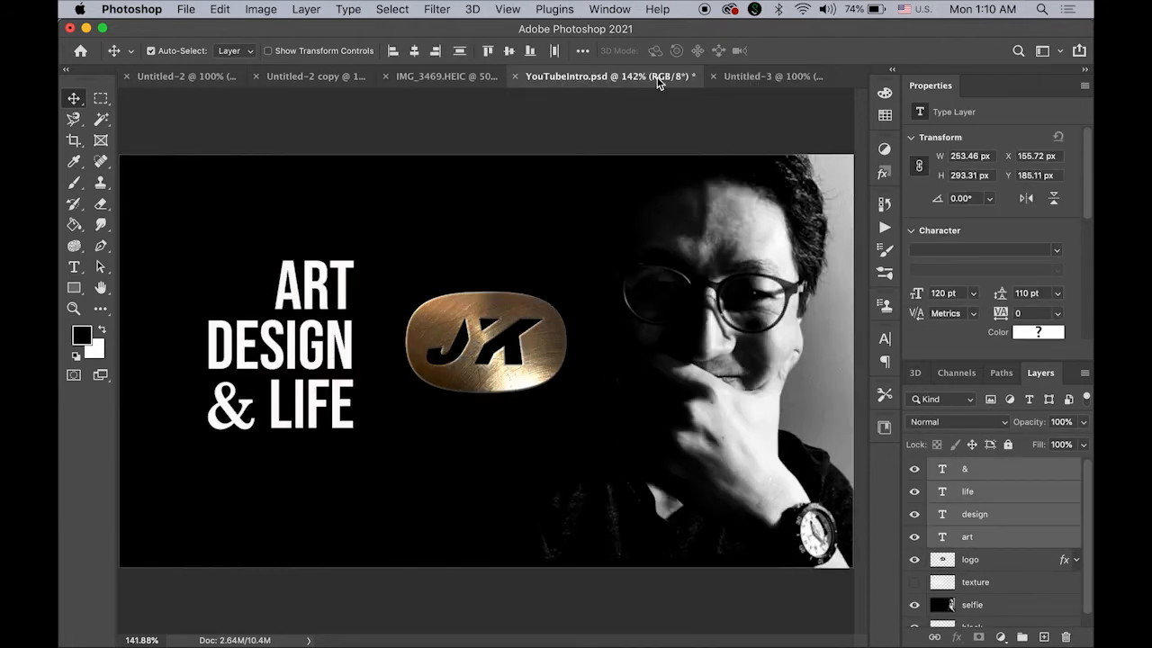
left_click(774, 79)
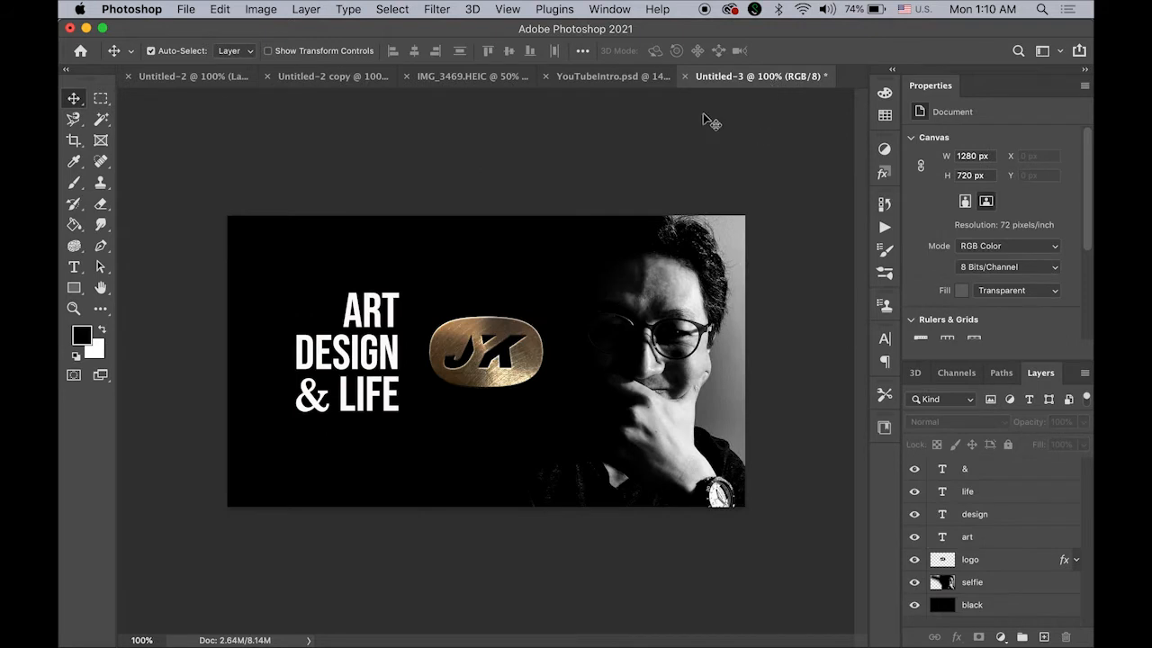
left_click(598, 77)
left_click(771, 76)
left_click(979, 559)
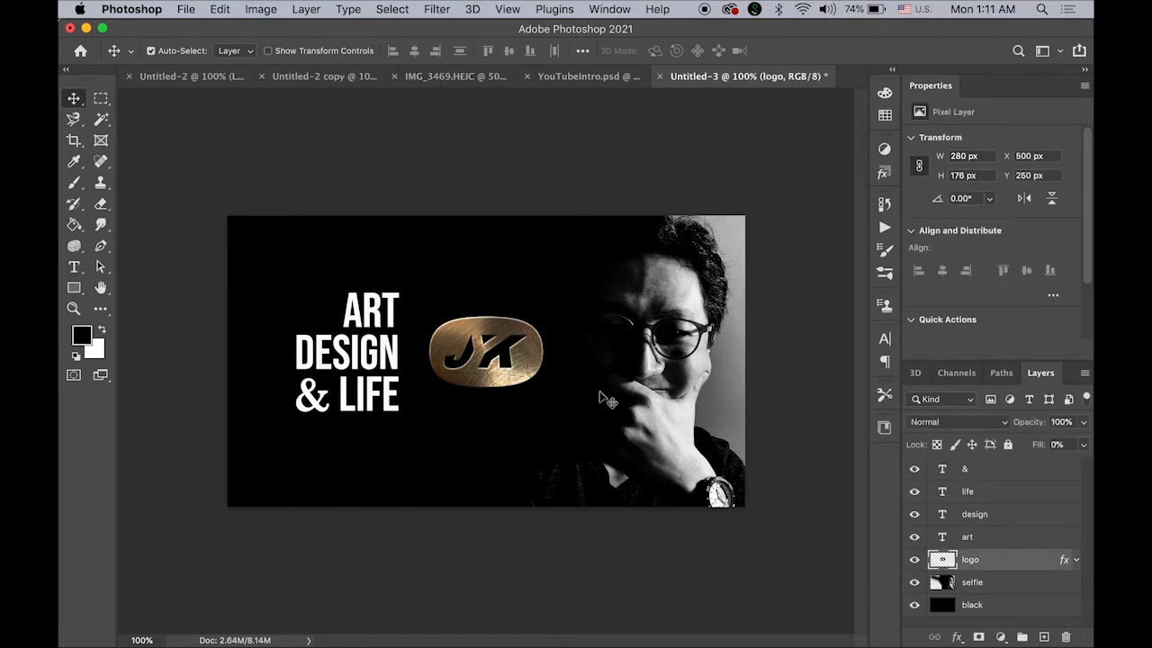
Step: Move the JK logo horizontally towards the portrait until its X position is 525 px, and deselect it
left_click_drag(538, 361, 552, 364)
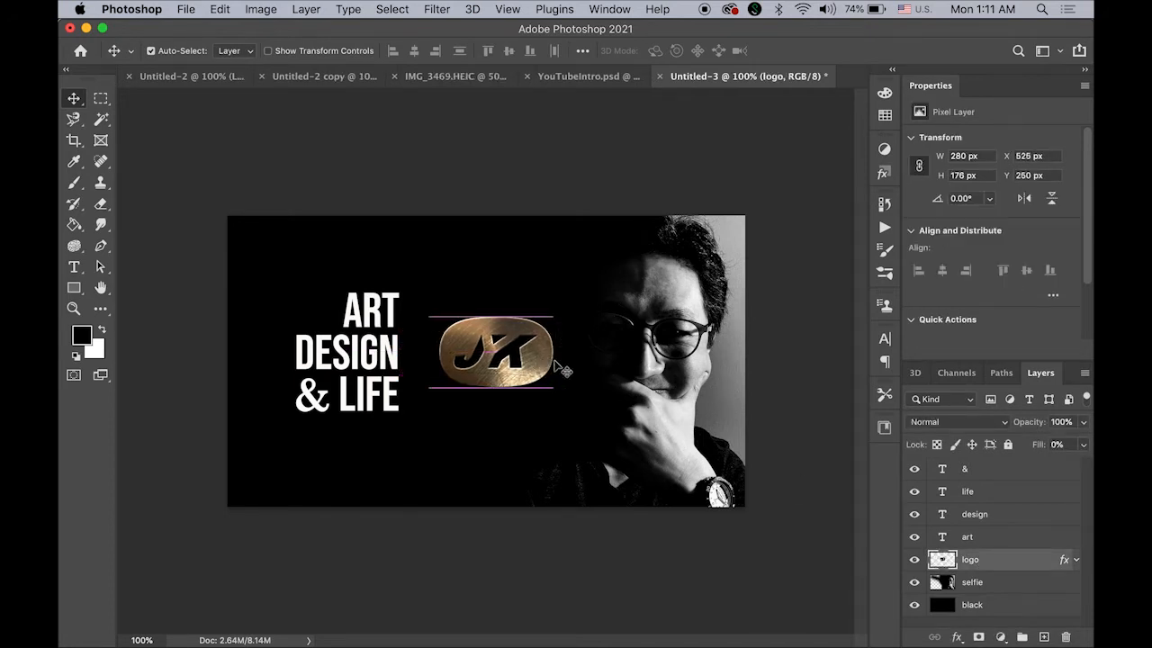
left_click(788, 370)
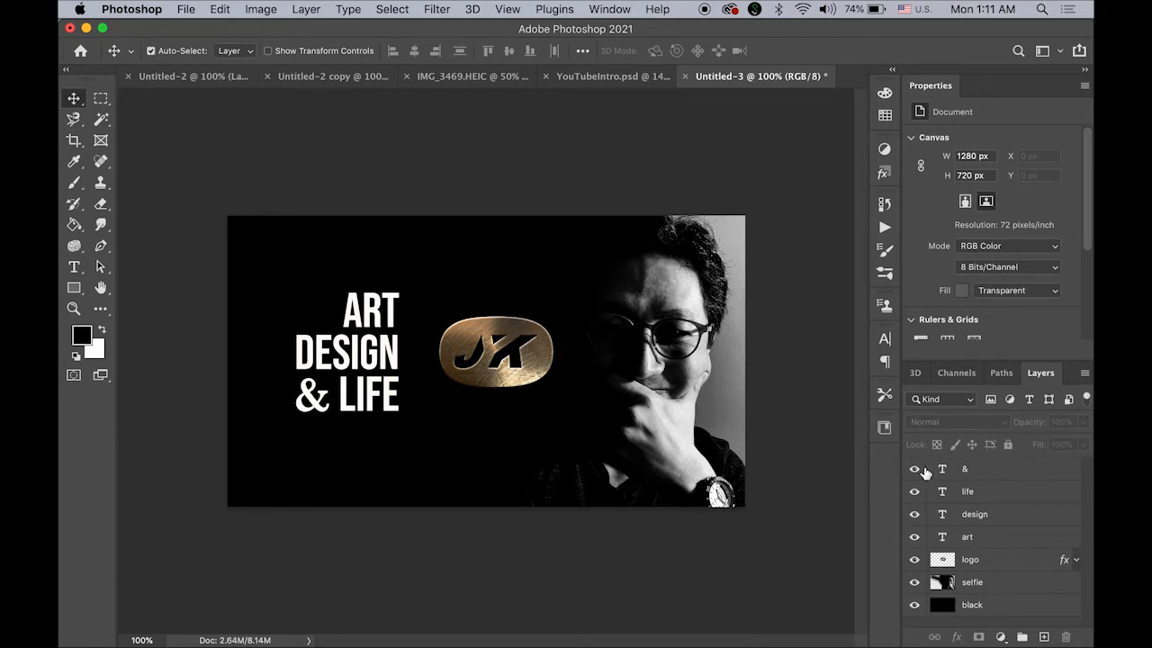
Step: Add an Outer Glow effect to the art text layer and set its blend mode to Normal
left_click(994, 540)
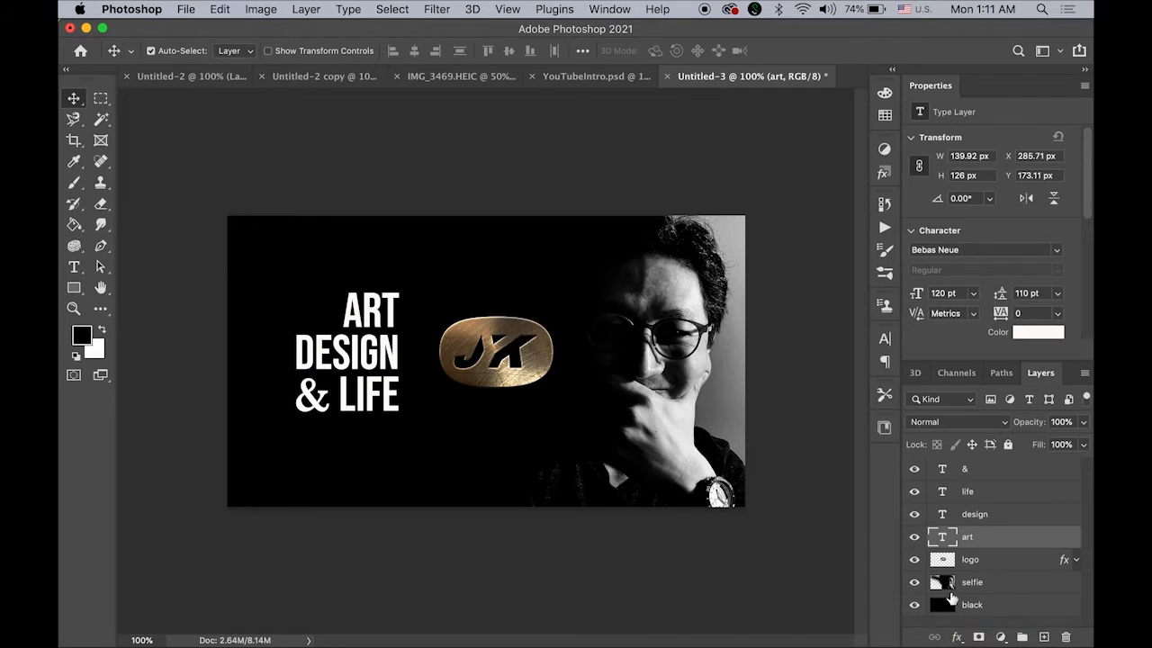
left_click(956, 638)
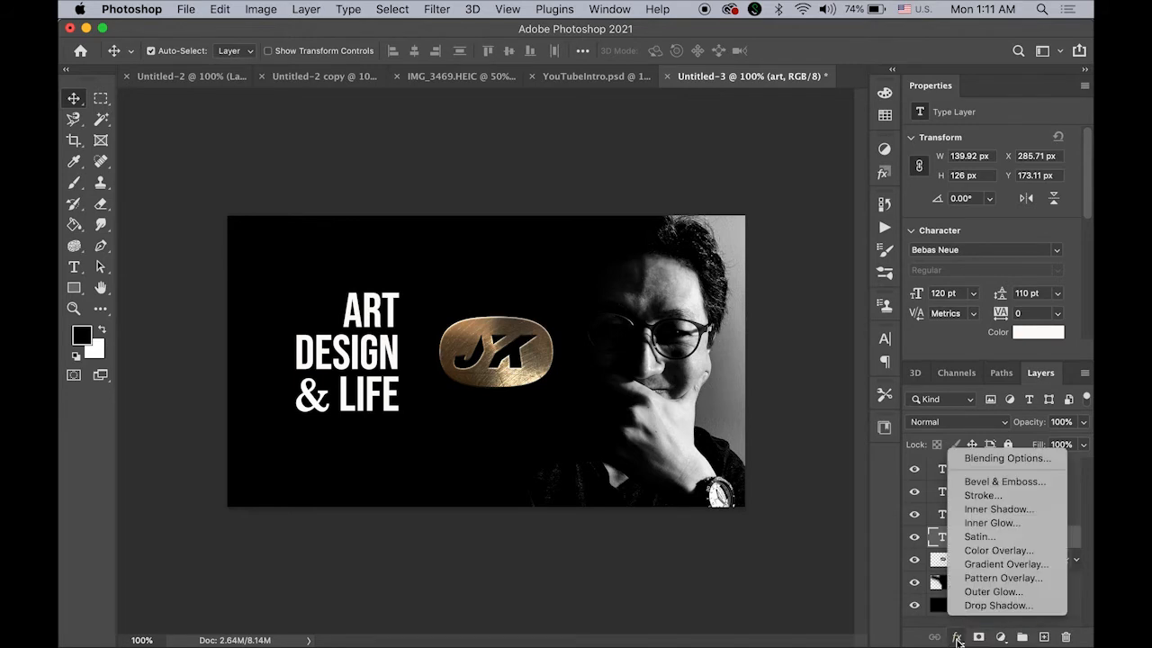
left_click(990, 593)
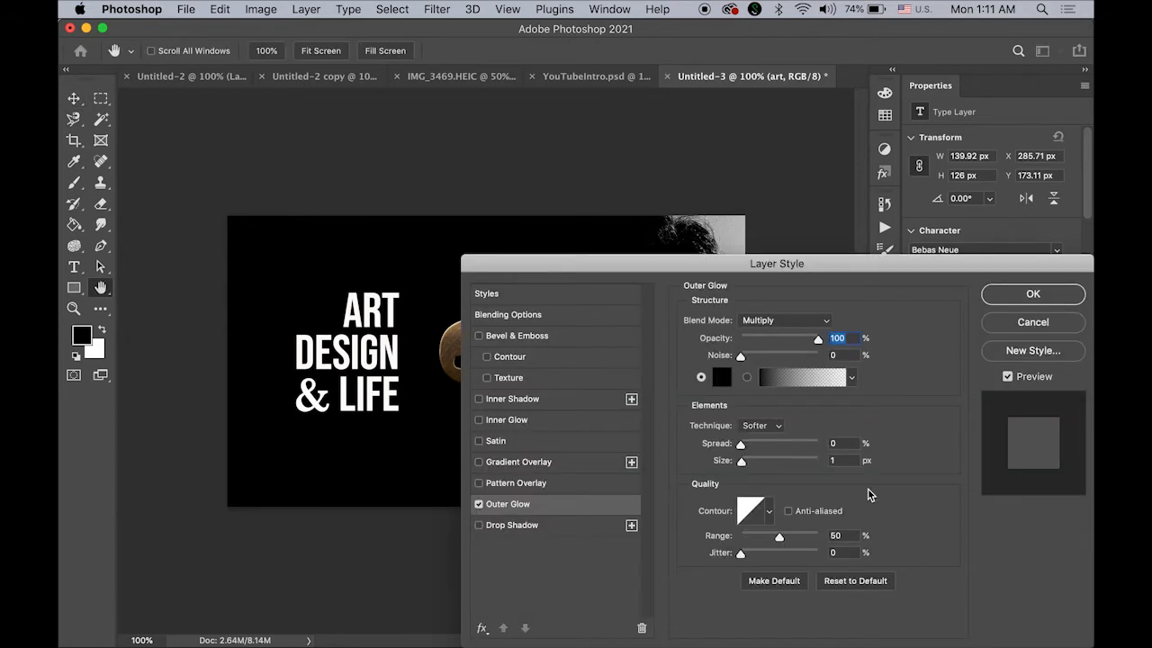
left_click(823, 322)
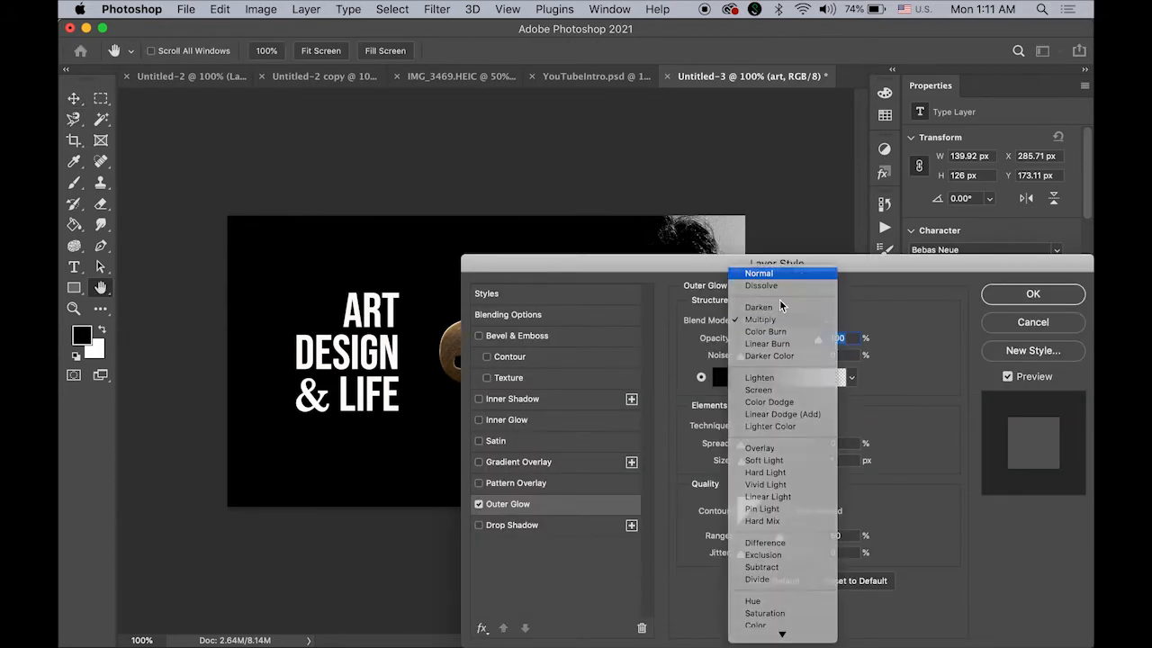
left_click(759, 273)
Step: Set the art layer's outer glow colour to orange f67706
left_click(723, 378)
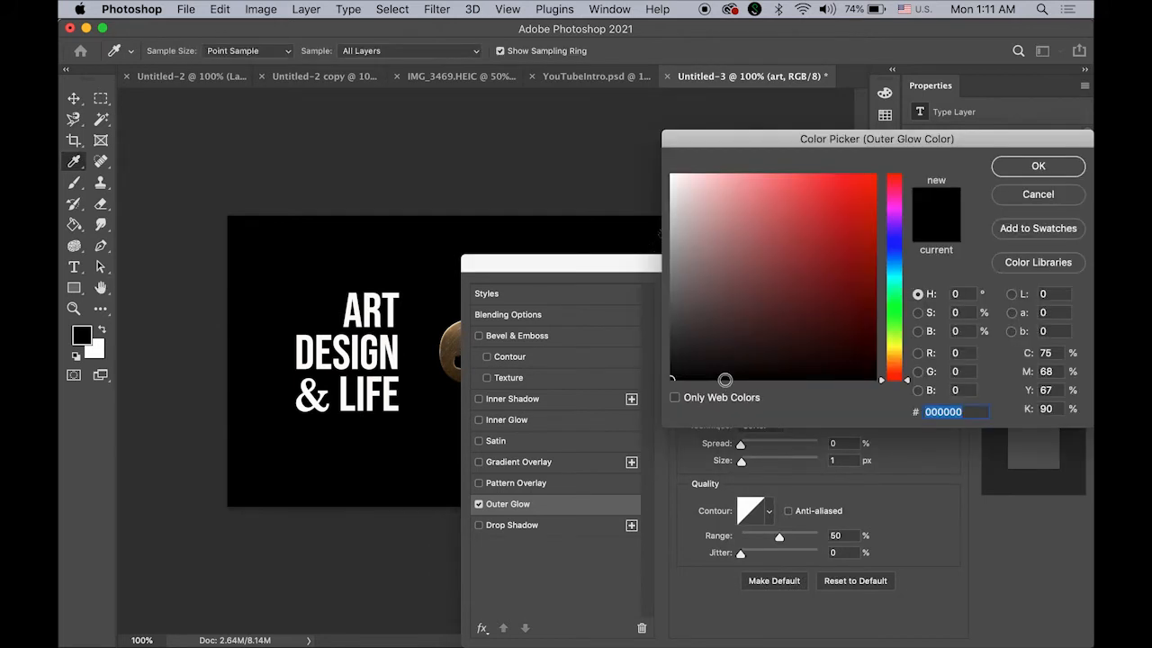
left_click(895, 357)
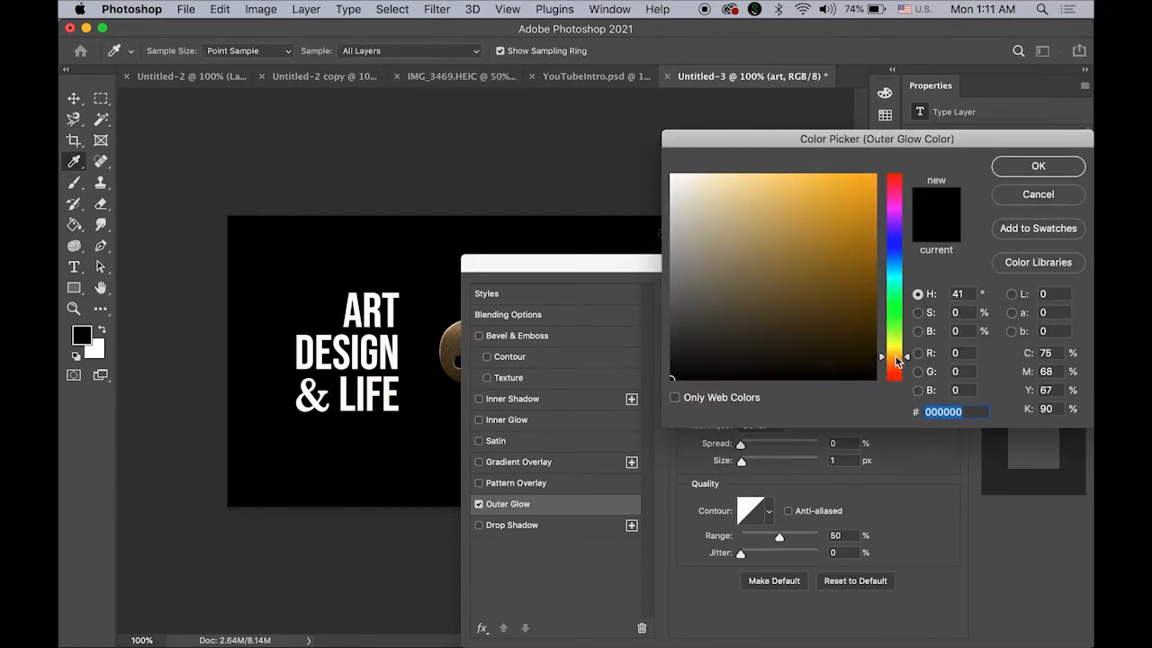
left_click(871, 181)
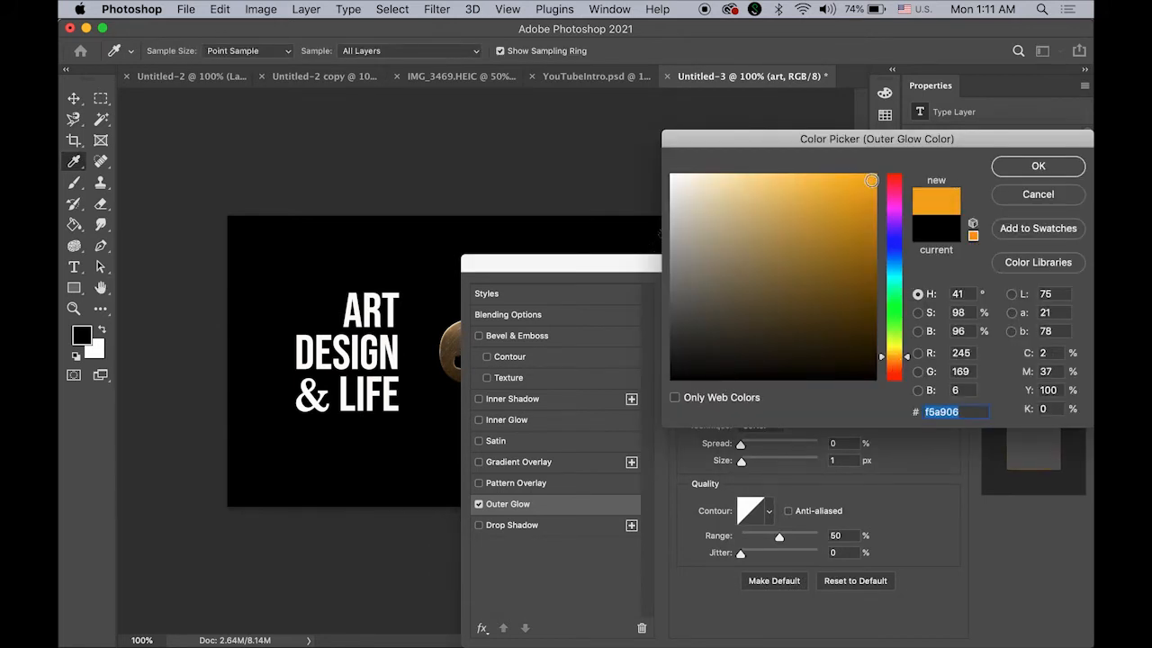
left_click(896, 364)
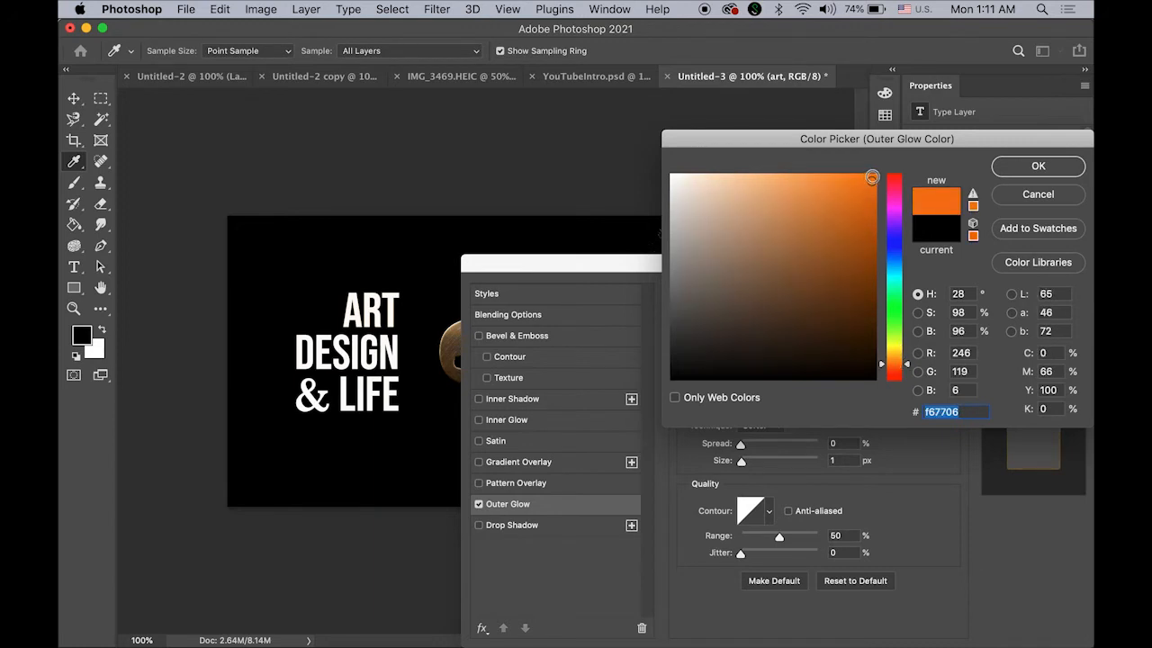
left_click(1008, 172)
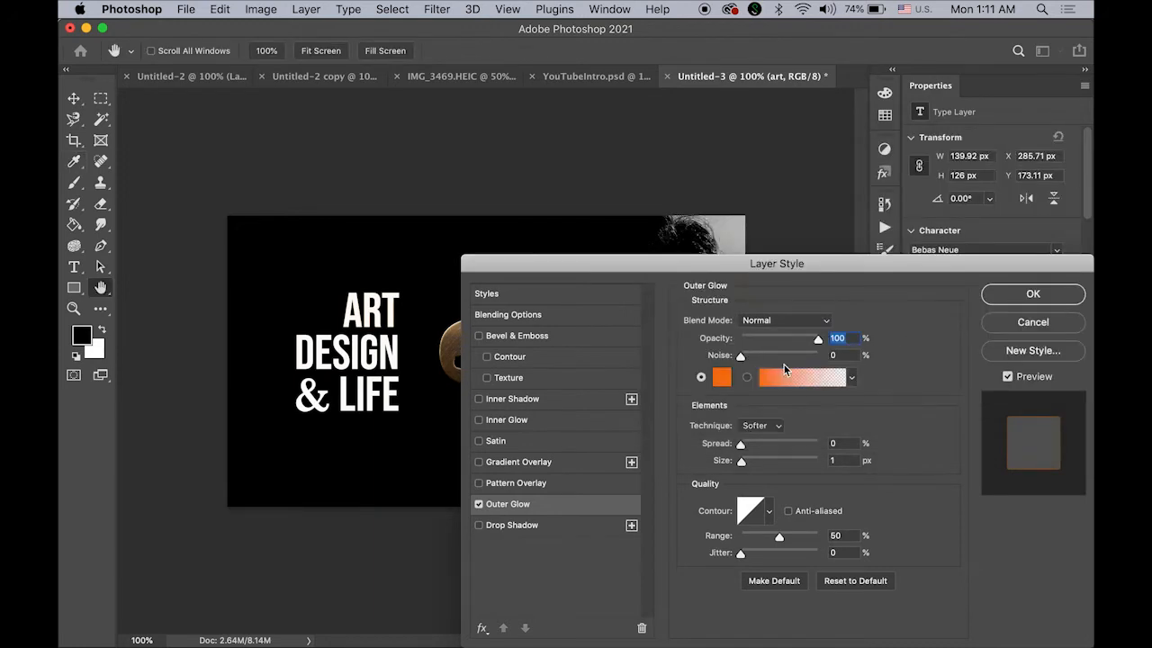
Step: Set the art layer's outer glow to 80% opacity, 13% spread and 16 px size, and apply the layer style
left_click(744, 448)
mouse_move(741, 466)
left_mouse_down()
mouse_move(753, 469)
mouse_move(752, 450)
left_mouse_up()
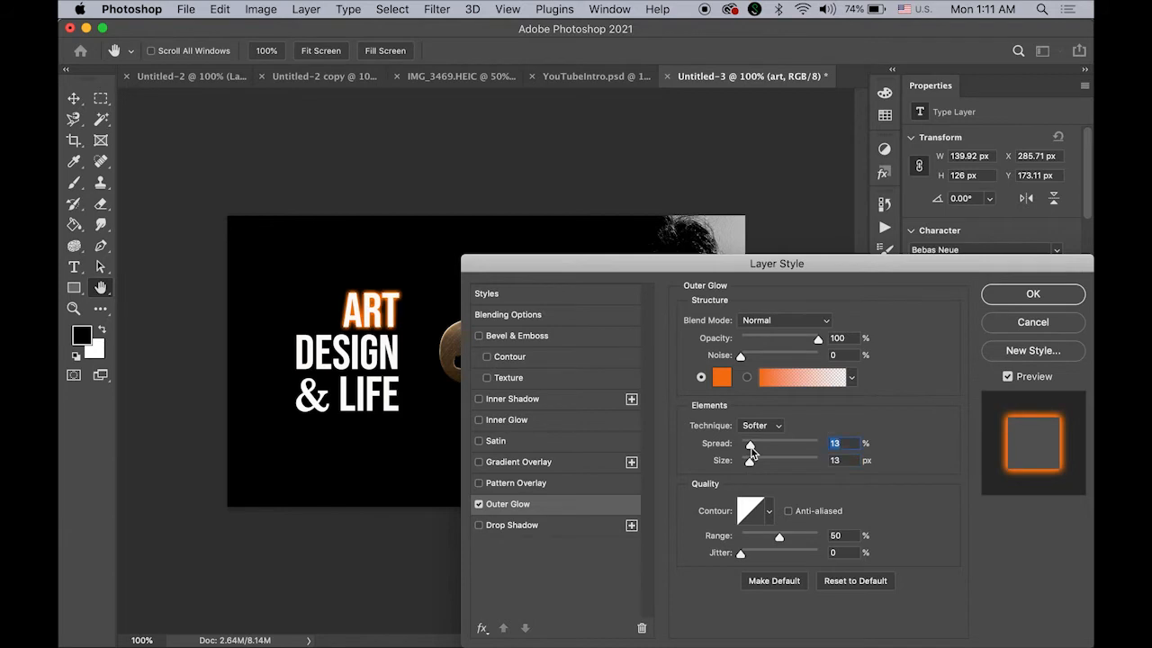
left_click_drag(820, 337, 809, 342)
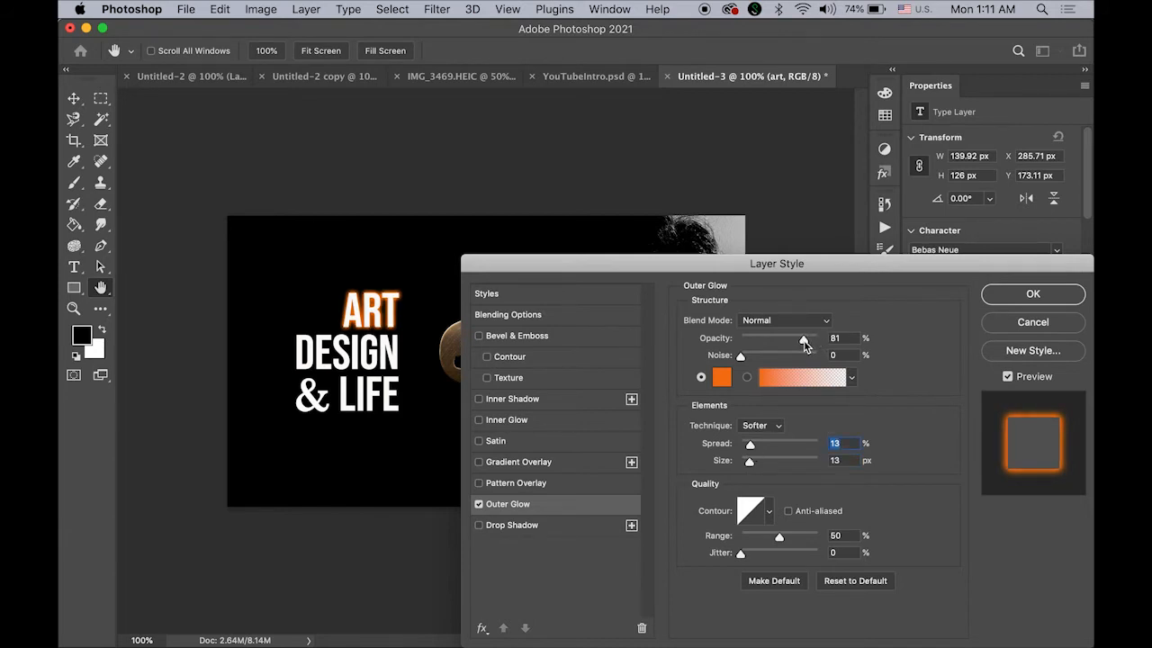
left_click_drag(805, 344, 804, 345)
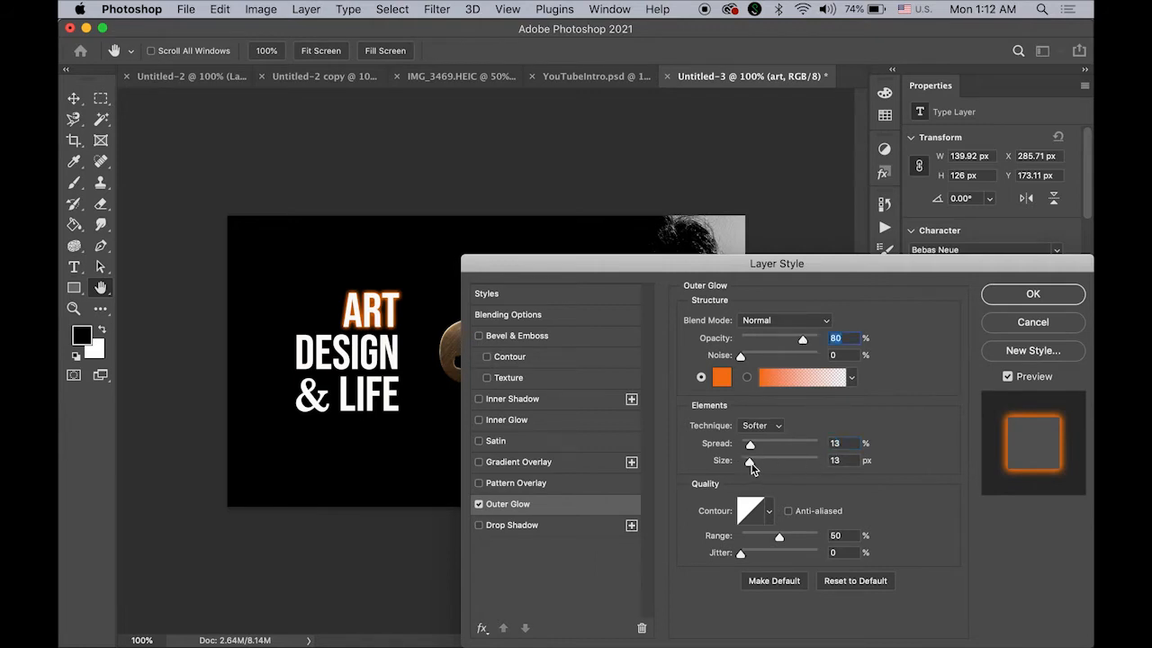
left_click_drag(752, 466, 750, 465)
left_click(1027, 294)
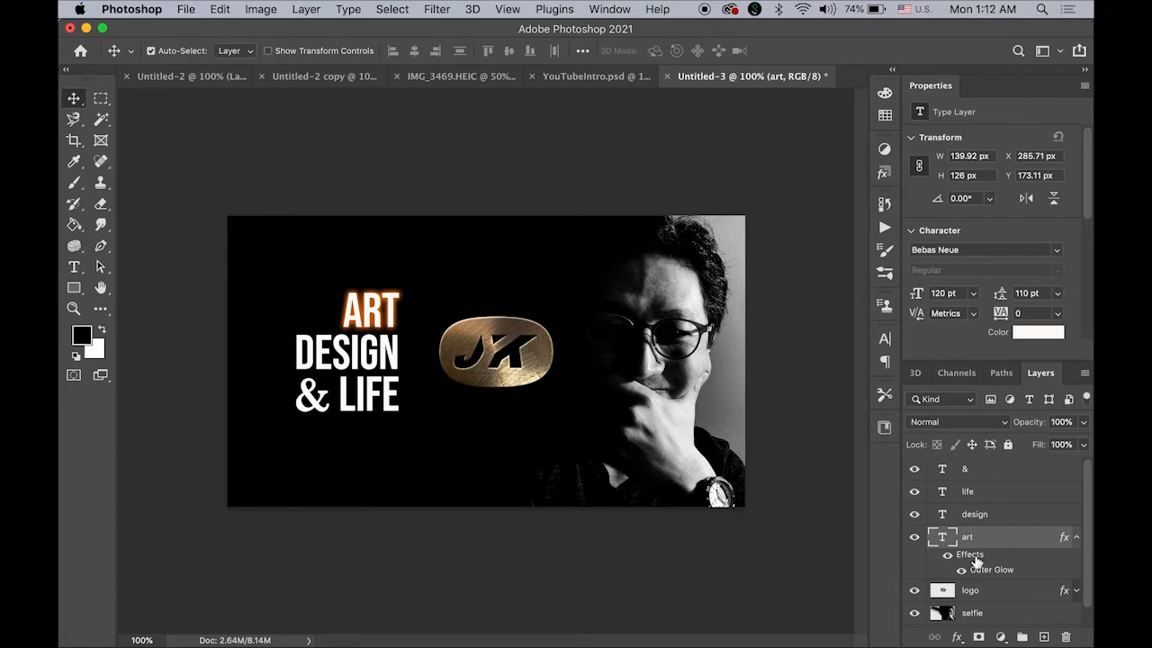
Step: Copy the art layer's Outer Glow effect to the design, life and & text layers
left_click_drag(976, 560, 997, 520)
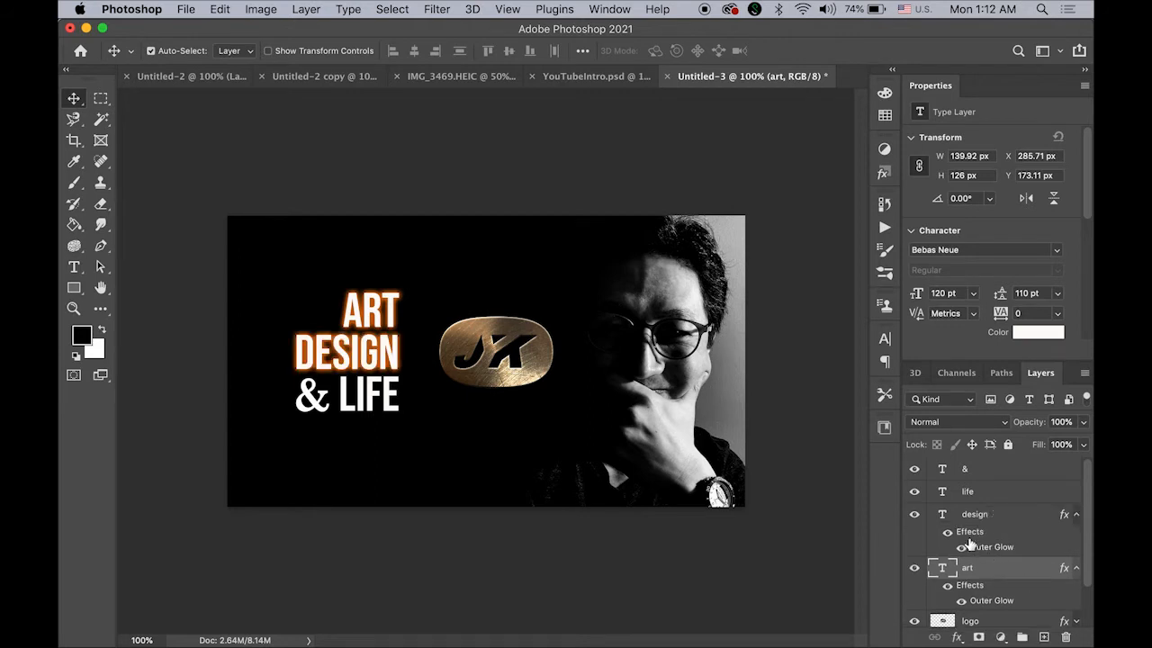
left_click_drag(967, 588, 980, 488)
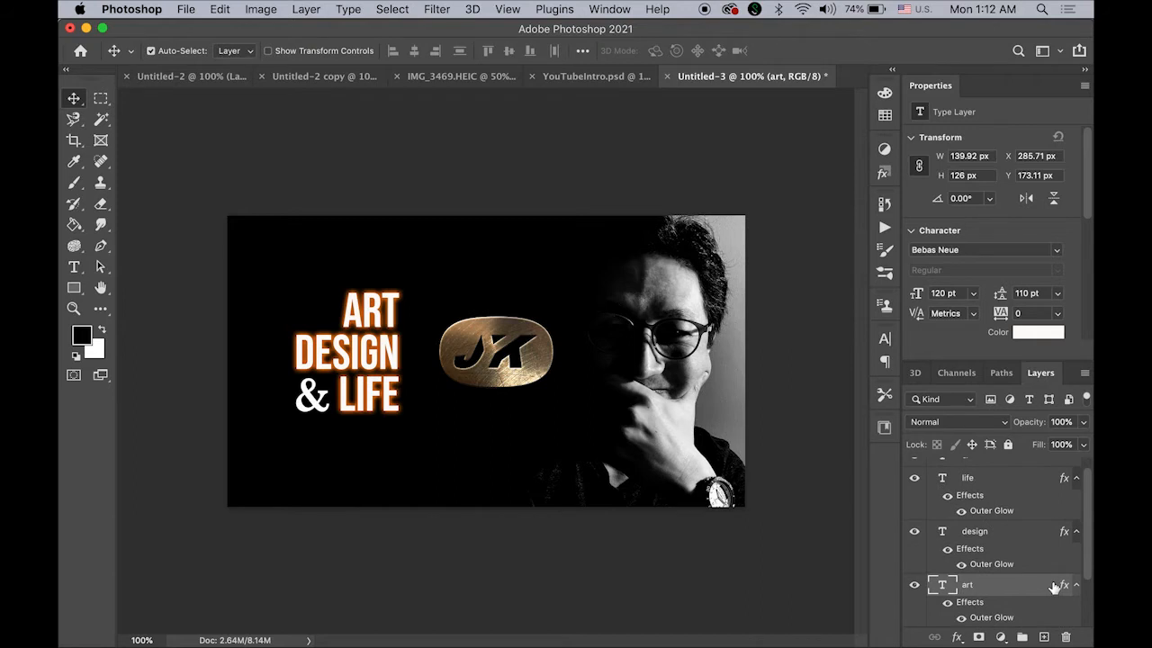
scroll(992, 533, "up", 1)
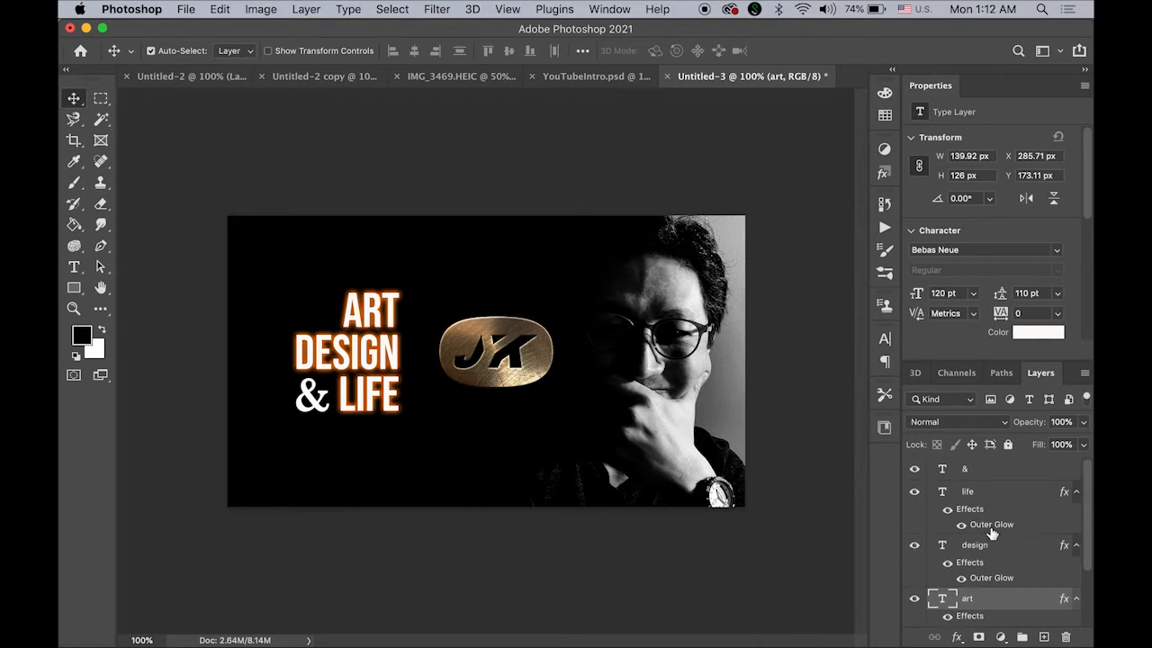
left_click(968, 511)
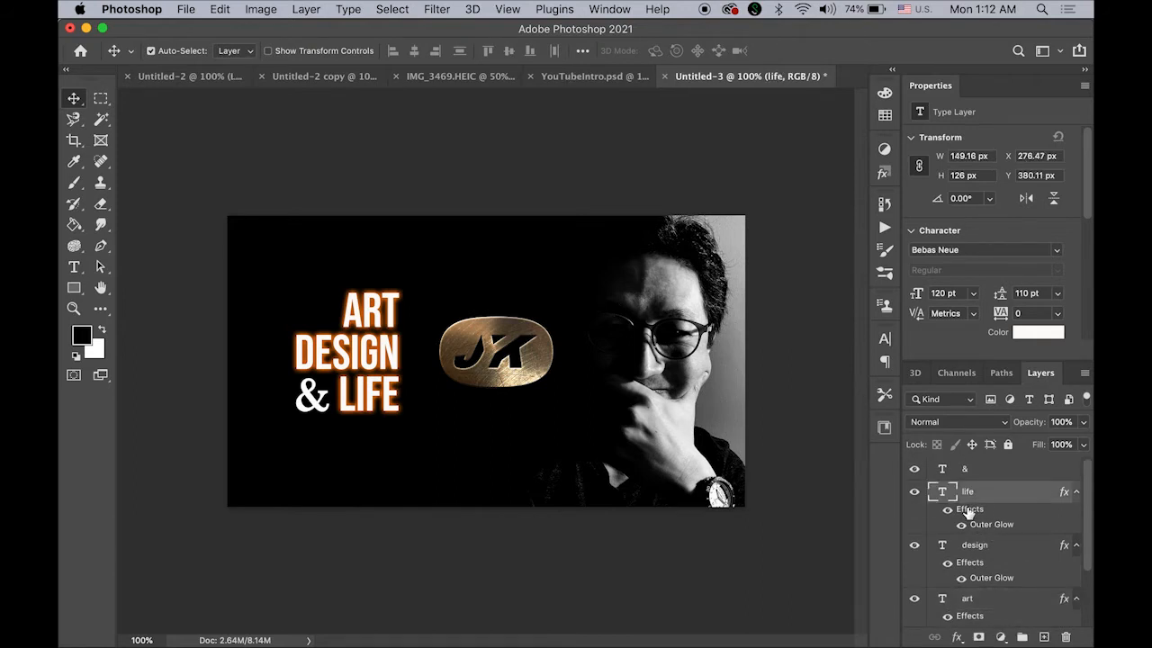
left_click_drag(968, 512, 976, 483)
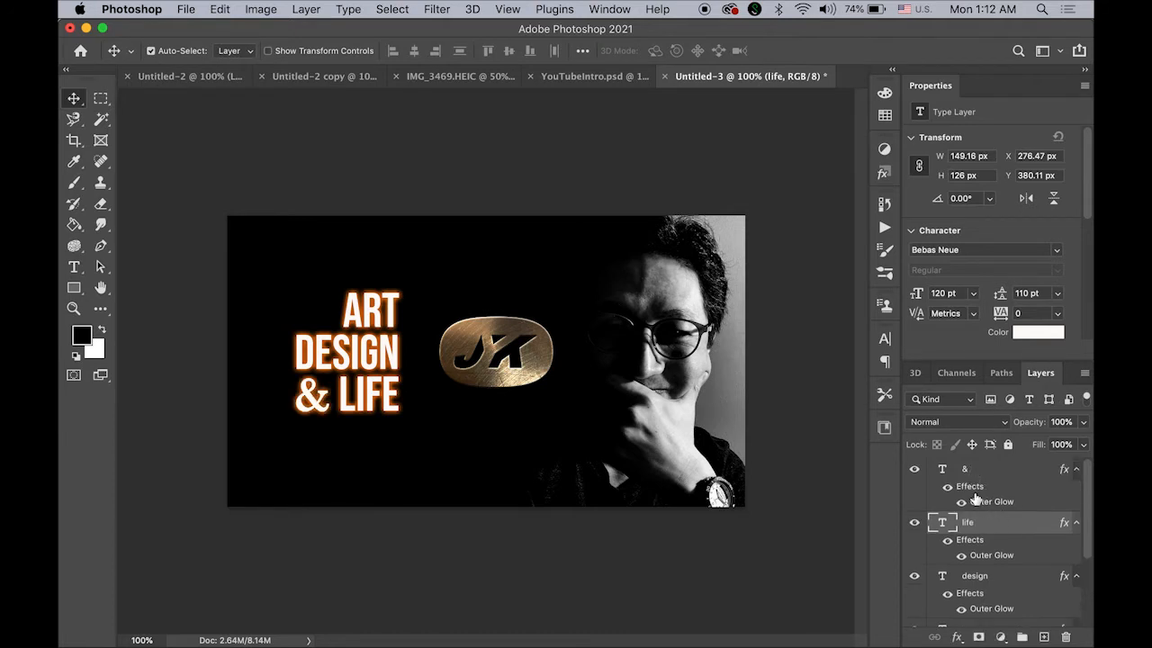
Step: Change the outer glow colour of the & layer to light blue 4d94f5 and apply the layer style
left_click(970, 475)
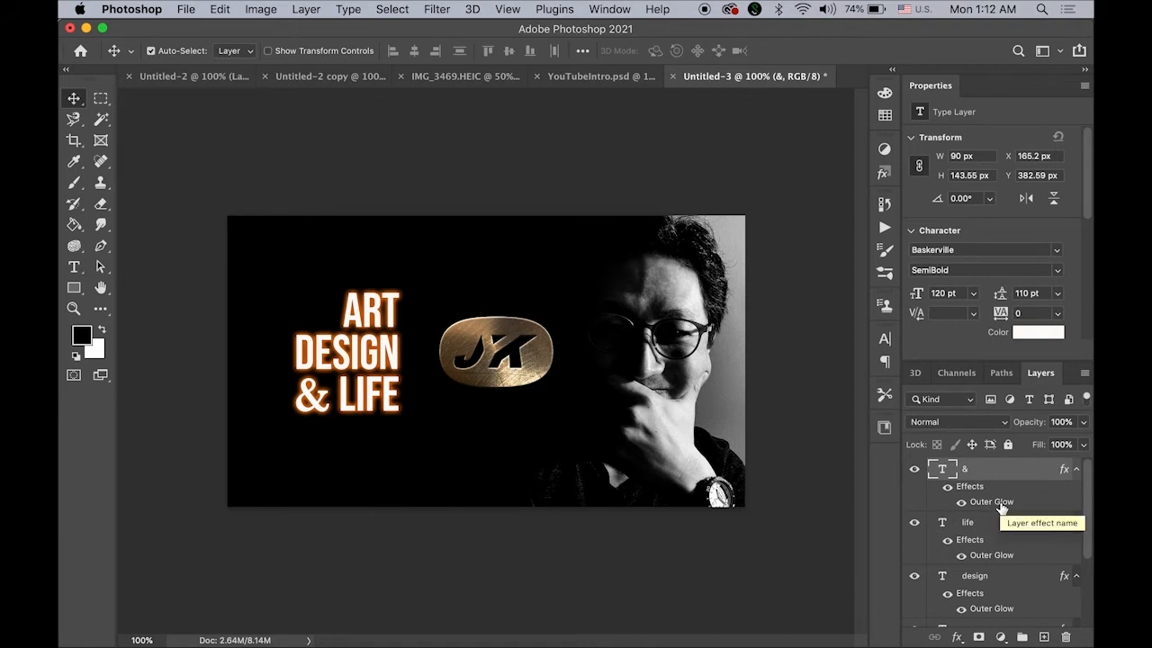
double_click(1001, 503)
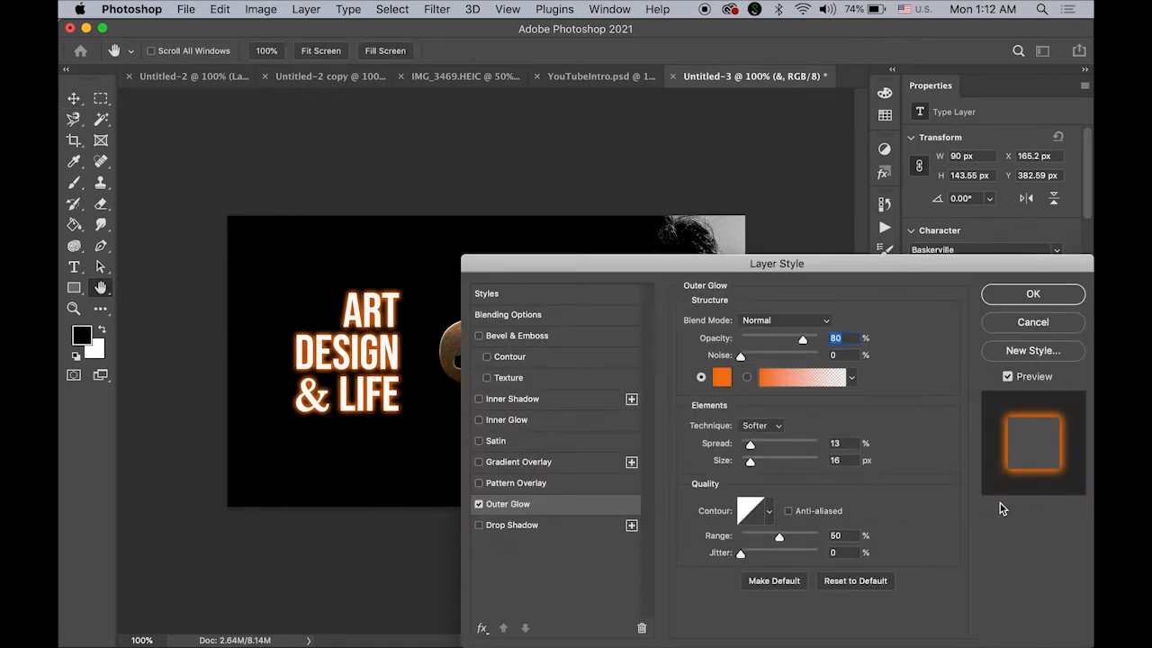
left_click(722, 376)
mouse_move(897, 250)
left_mouse_down()
mouse_move(899, 267)
mouse_move(903, 258)
left_mouse_up()
left_click(834, 185)
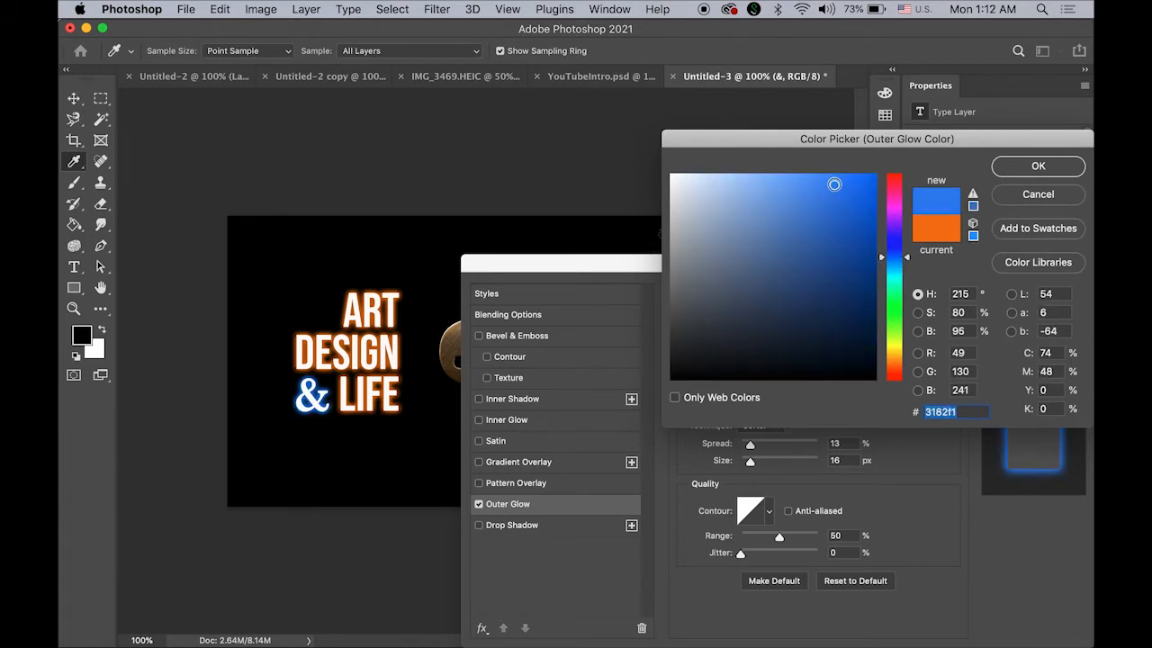
left_click(811, 181)
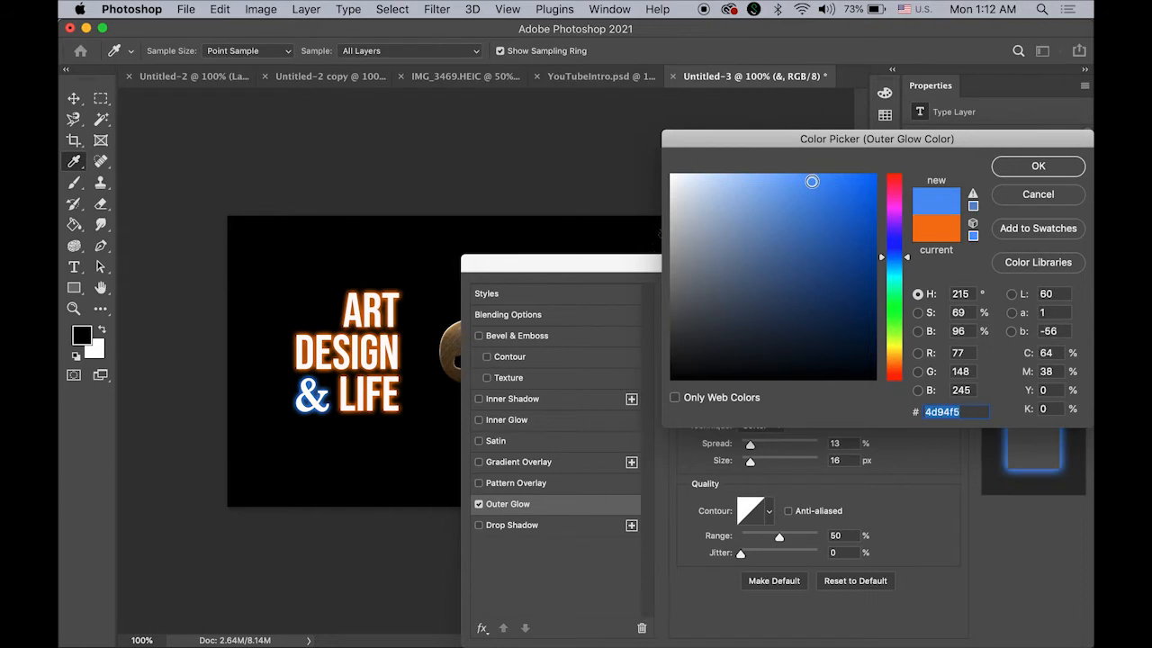
left_click(1035, 168)
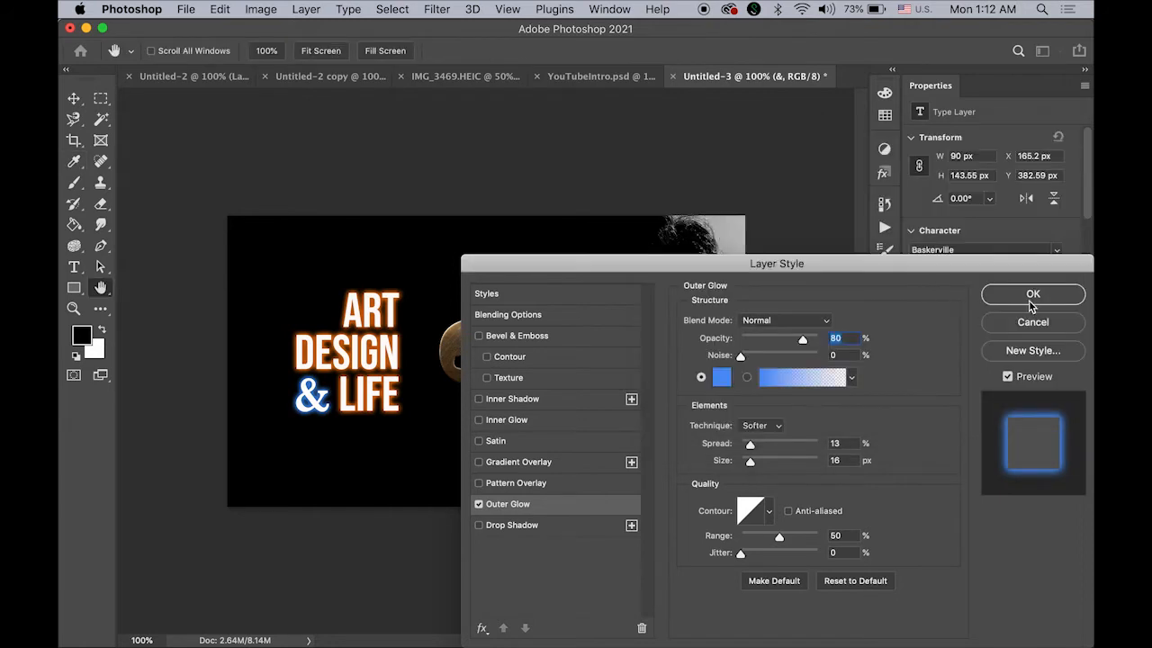
left_click(1026, 305)
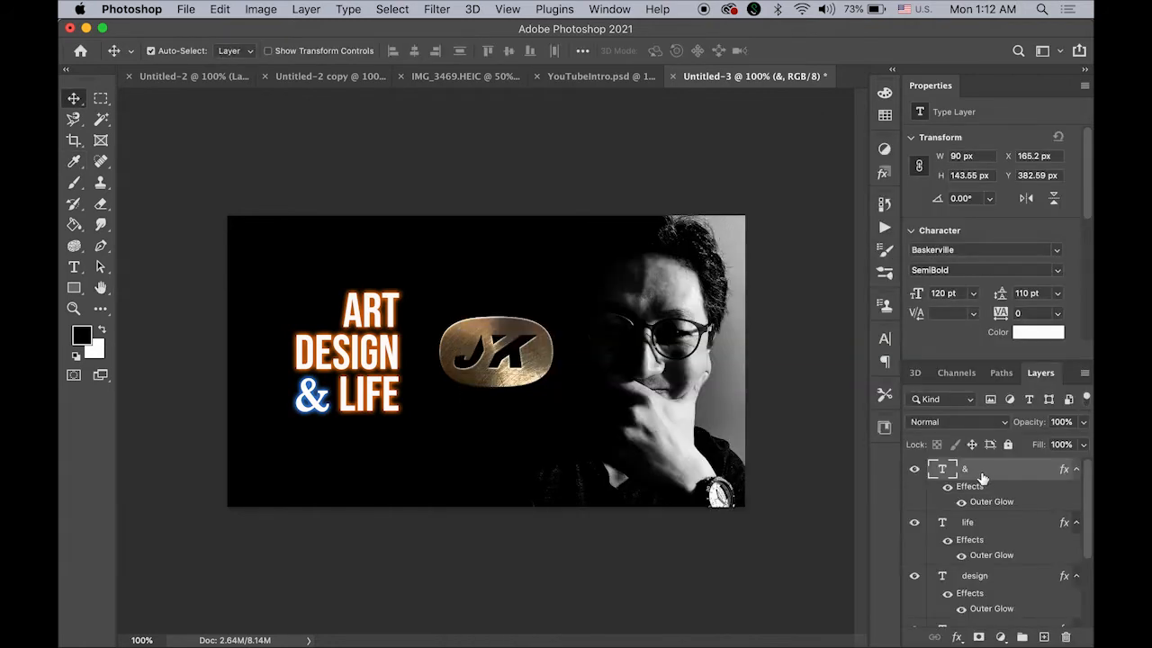
Step: Collapse the effects lists of the four text layers and add a new empty layer directly above the selfie layer
left_click(1077, 469)
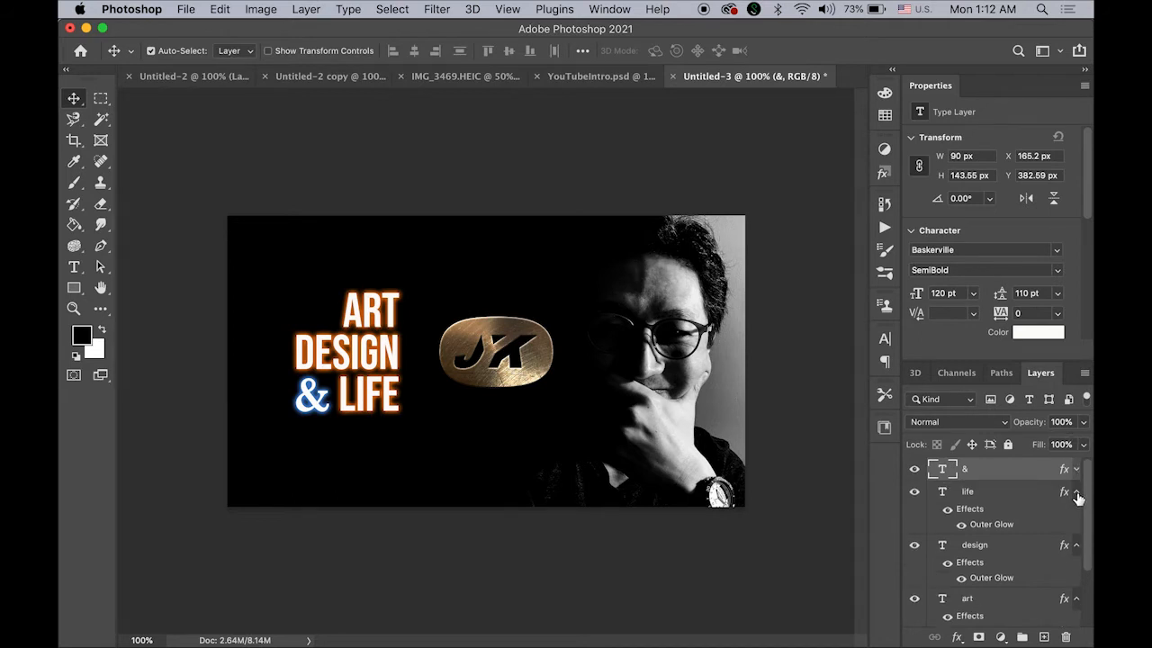
left_click(1077, 492)
left_click(1077, 515)
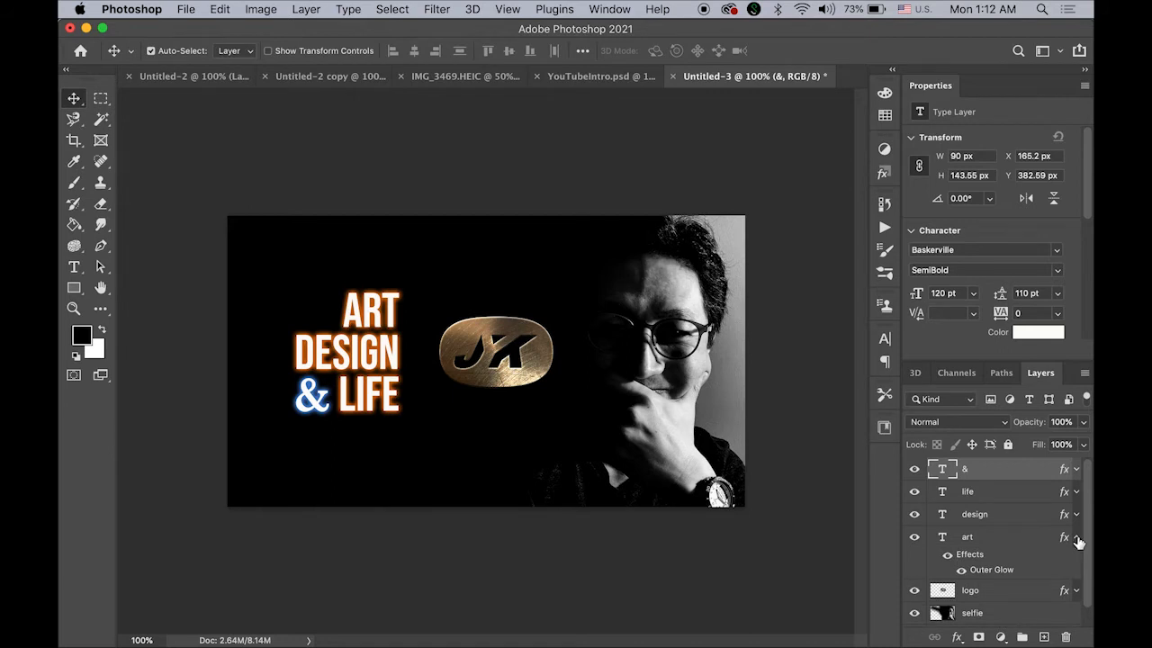
left_click(1076, 537)
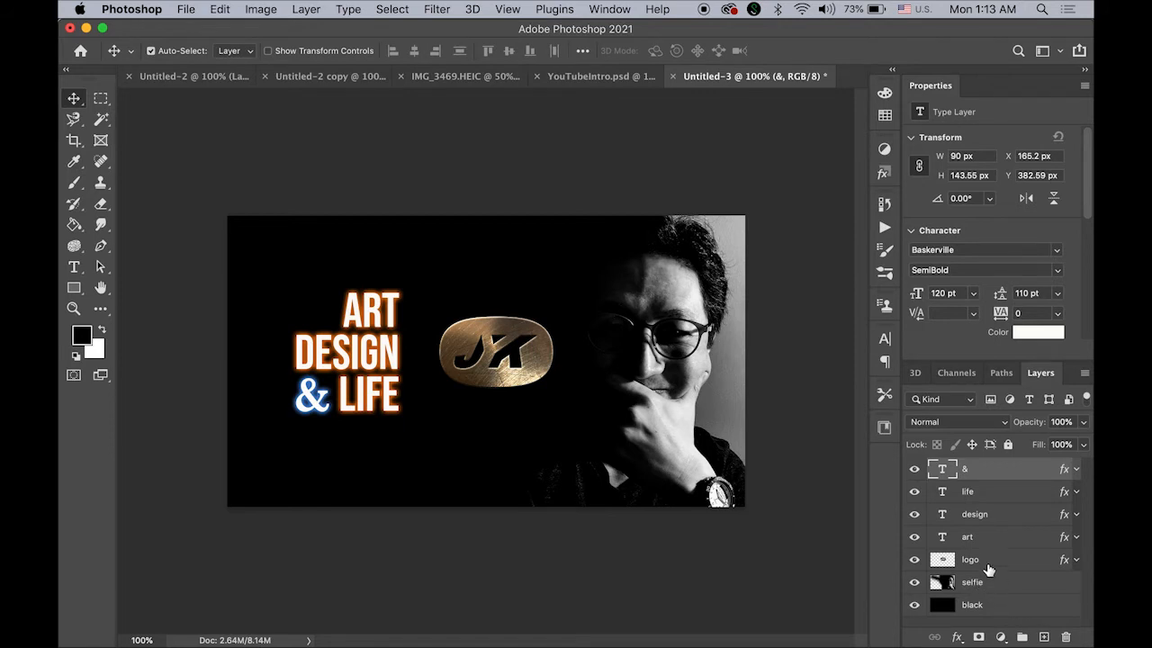
left_click(1007, 587)
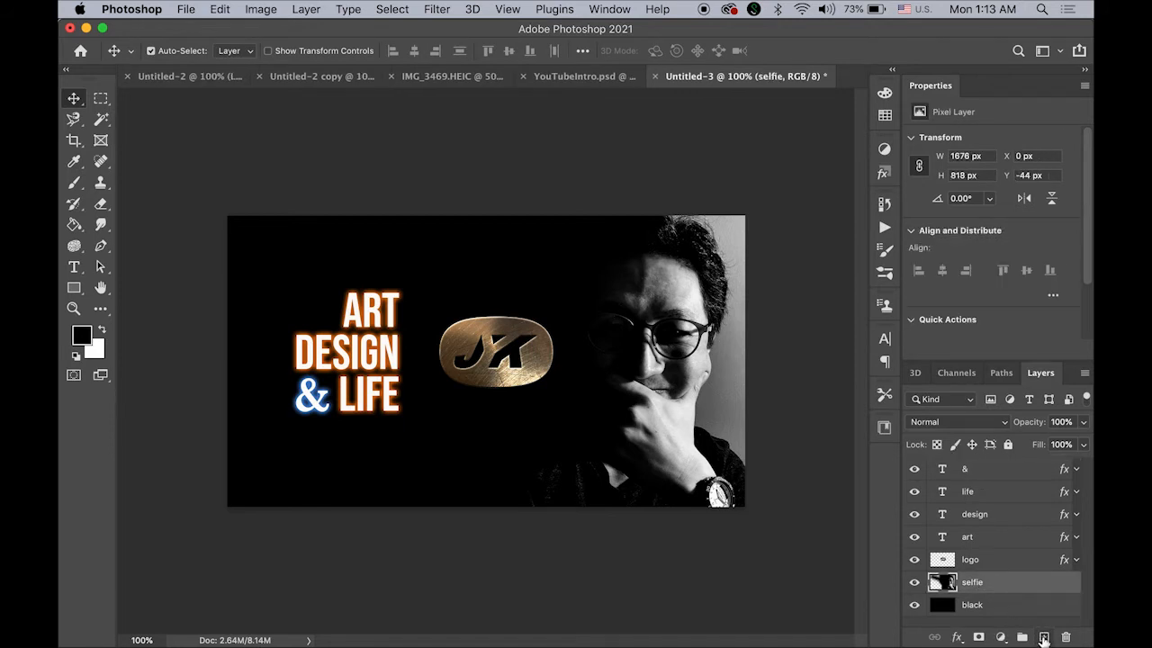
left_click(1044, 637)
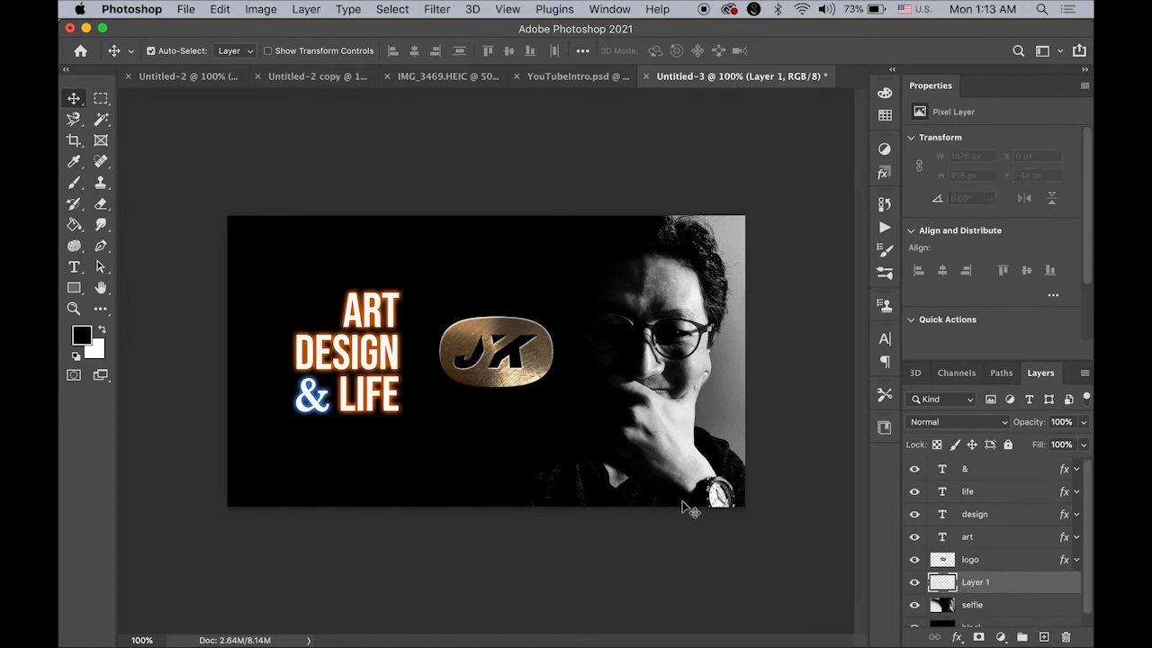
Step: Switch to Google Chrome and open the Grunge Photoshop brushes category on the Brushlovers site
mouse_move(205, 639)
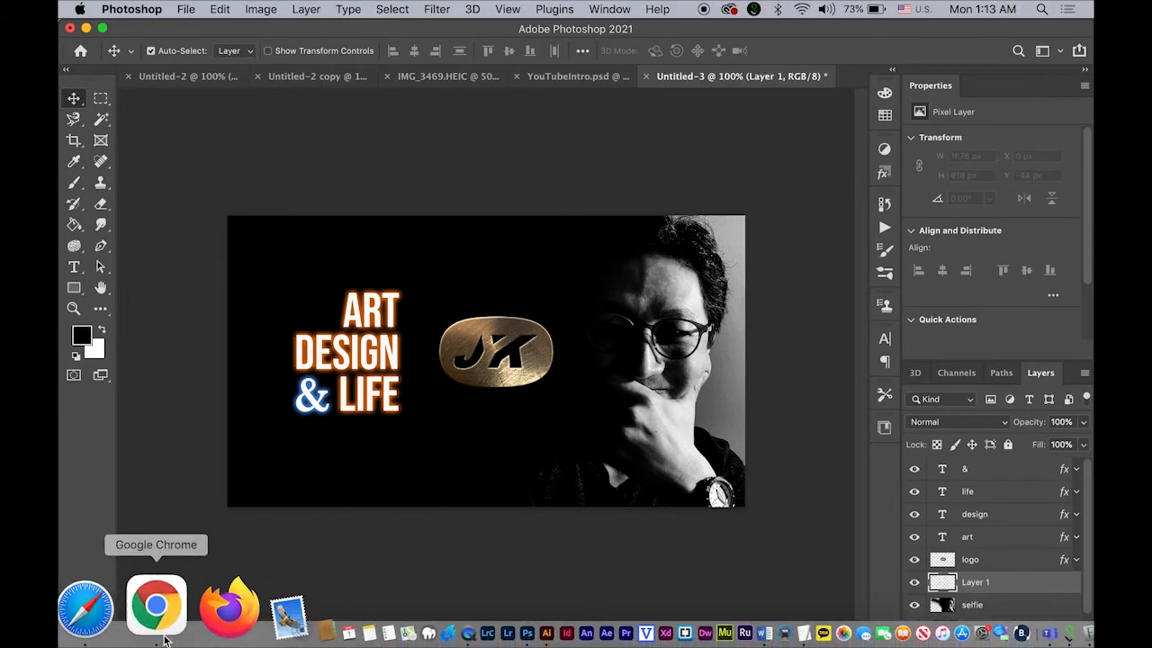
left_click(160, 630)
scroll(705, 221, "up", 5)
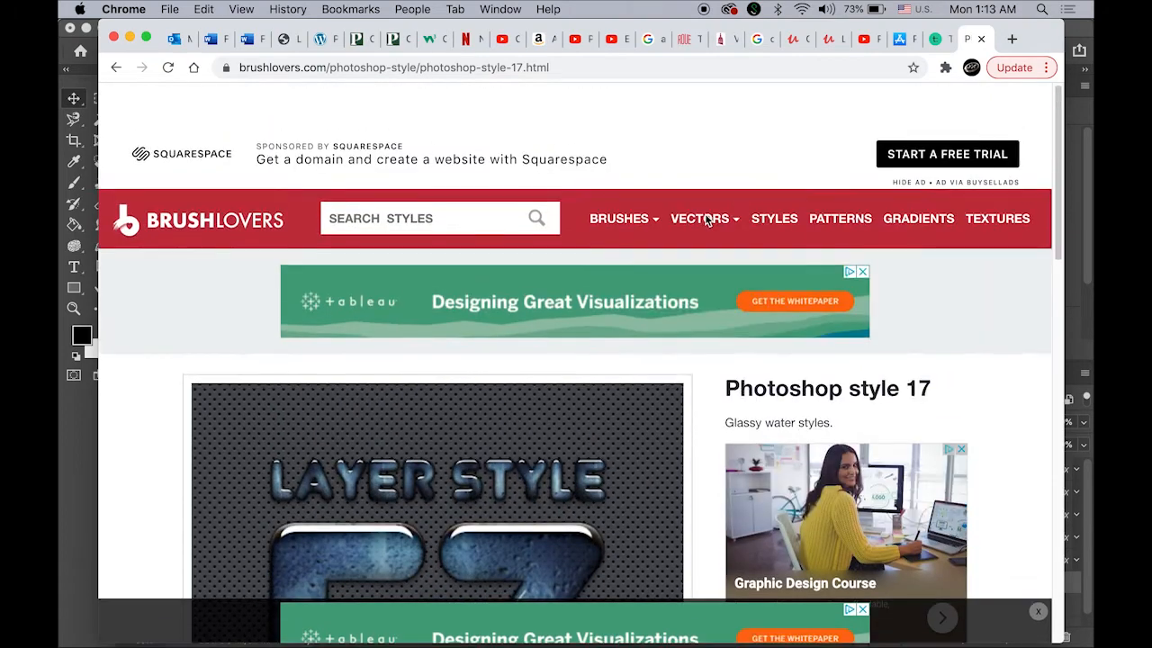
mouse_move(632, 195)
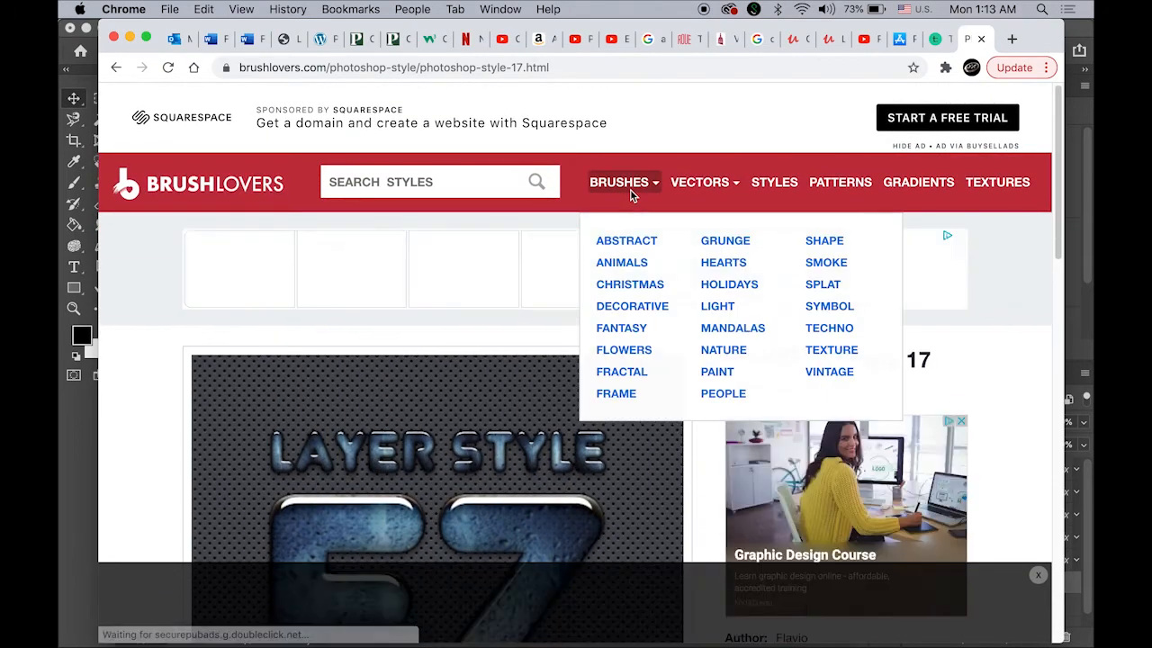
left_click(728, 243)
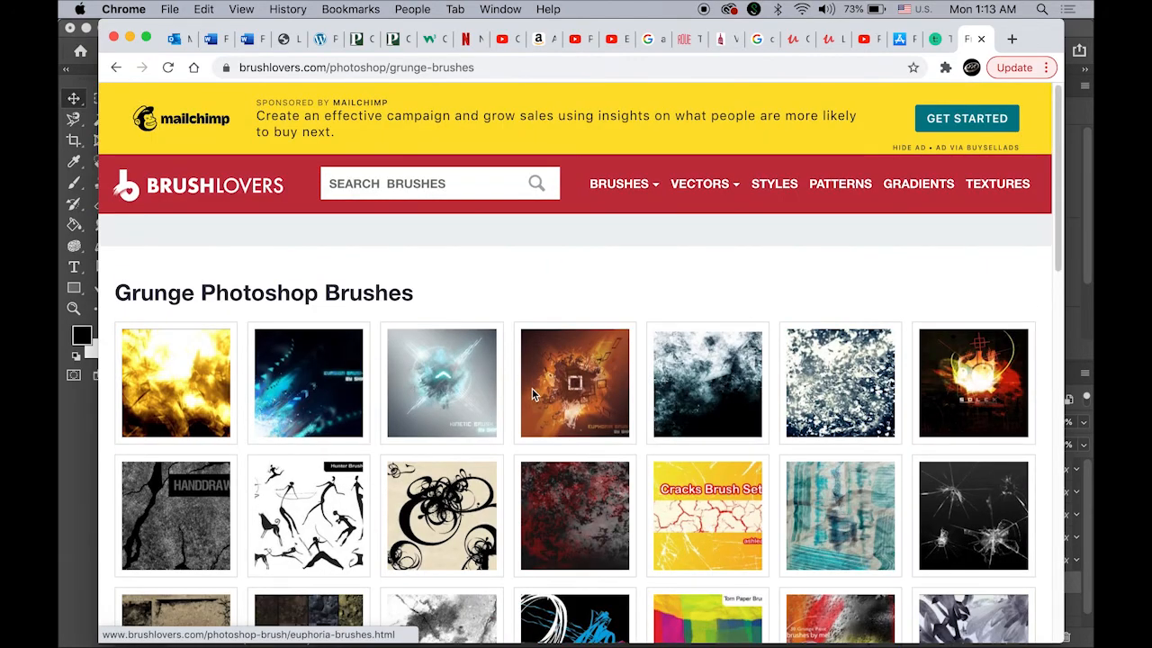
Step: Download the free "5 Grunge Brushes" set and unpack its zip into an .abr brush file in Downloads
scroll(532, 388, "down", 5)
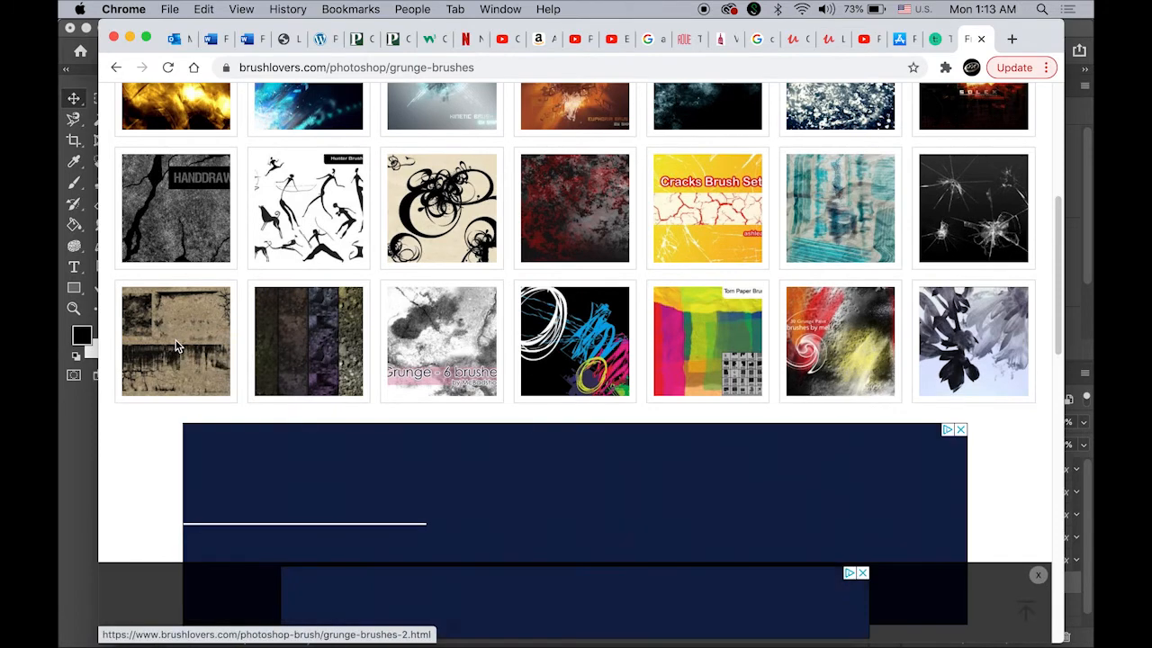
left_click(179, 346)
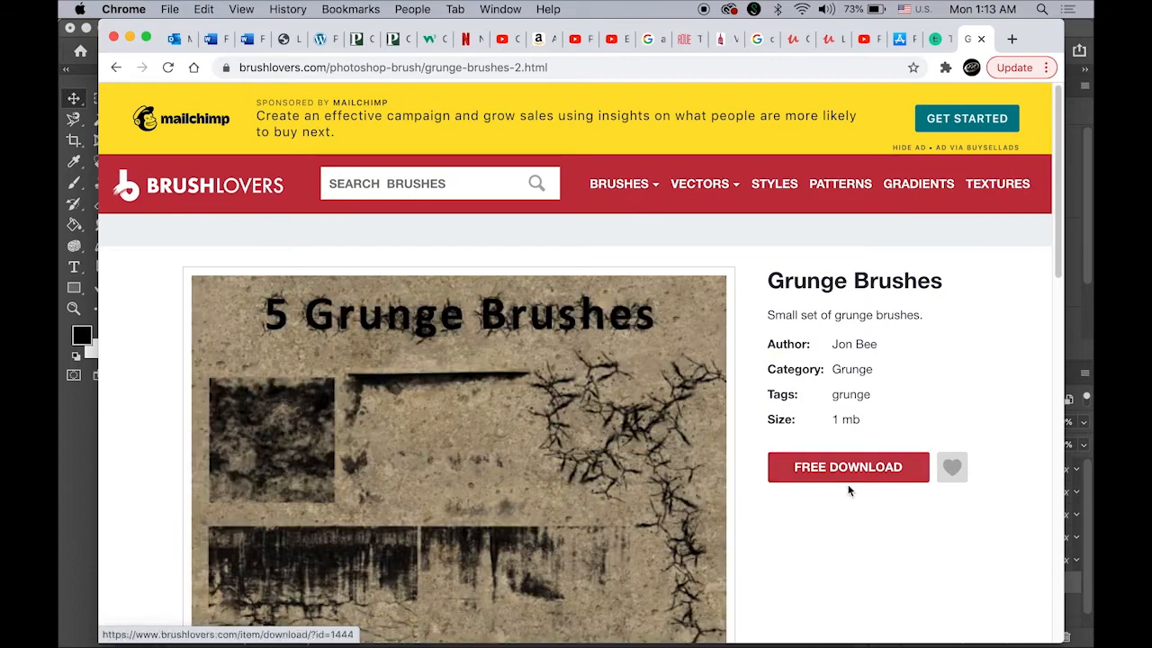
left_click(855, 472)
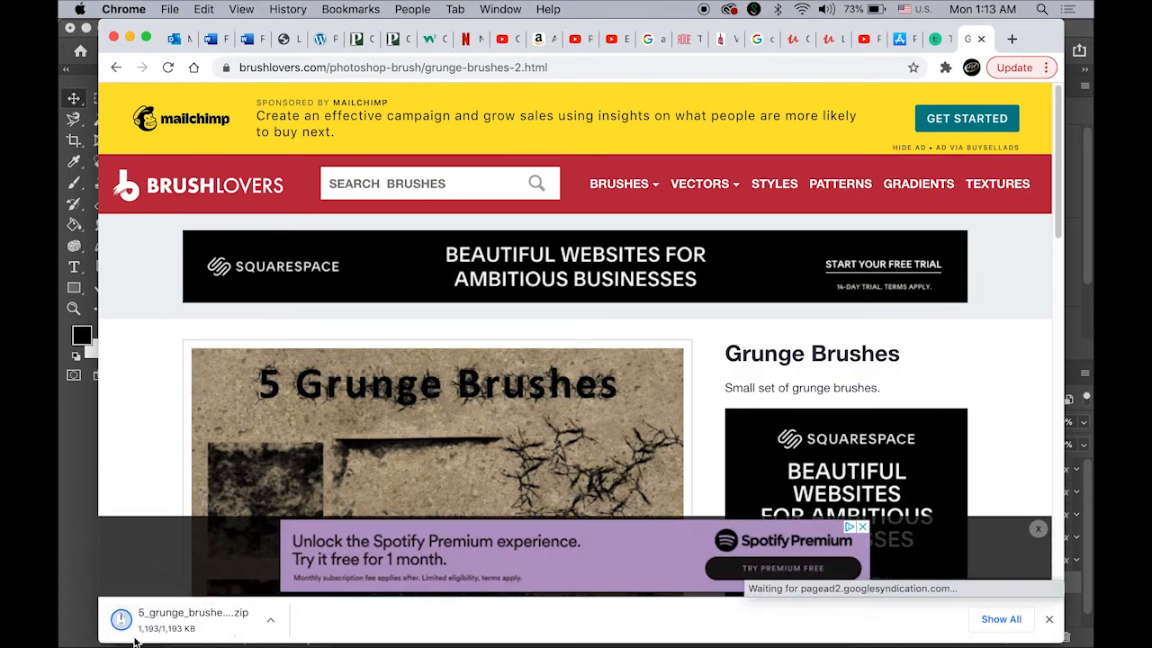
left_click(214, 630)
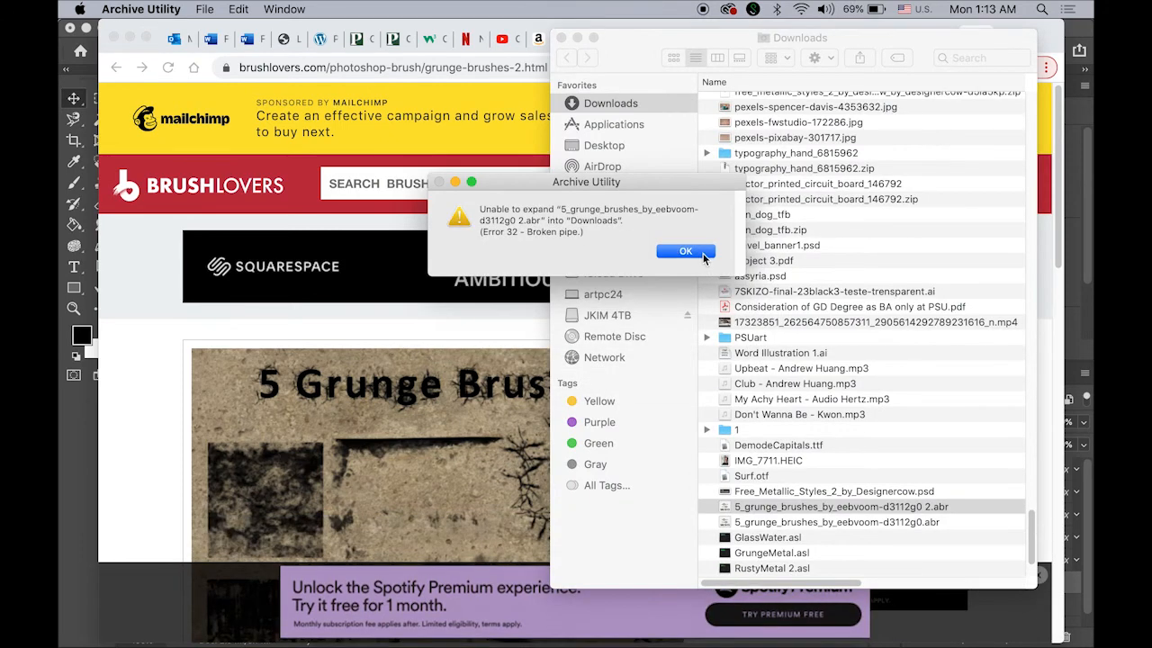
left_click(686, 252)
left_click(759, 508)
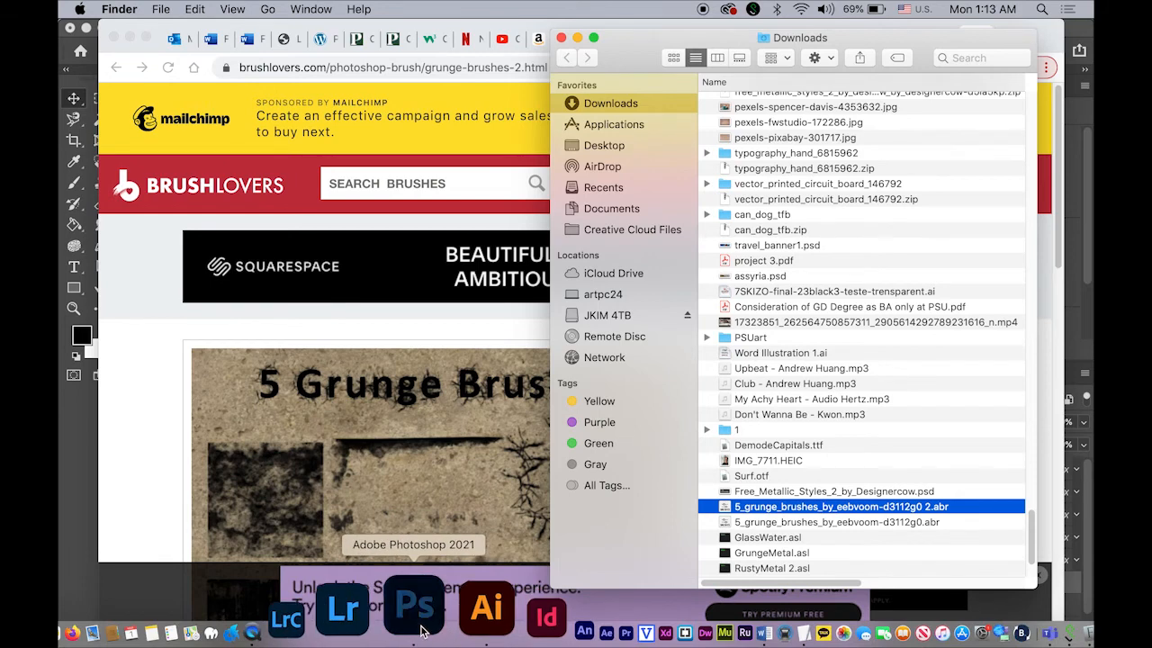
Step: Switch to Photoshop, activate the Brush tool and open the brush presets
left_click(421, 630)
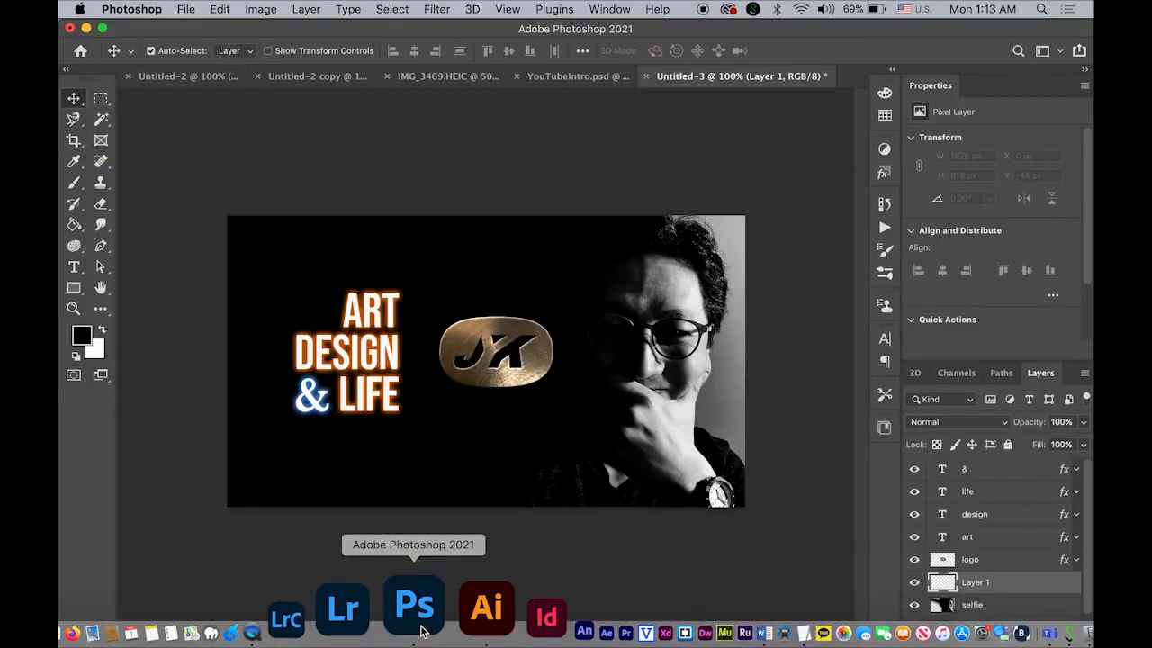
left_click(75, 185)
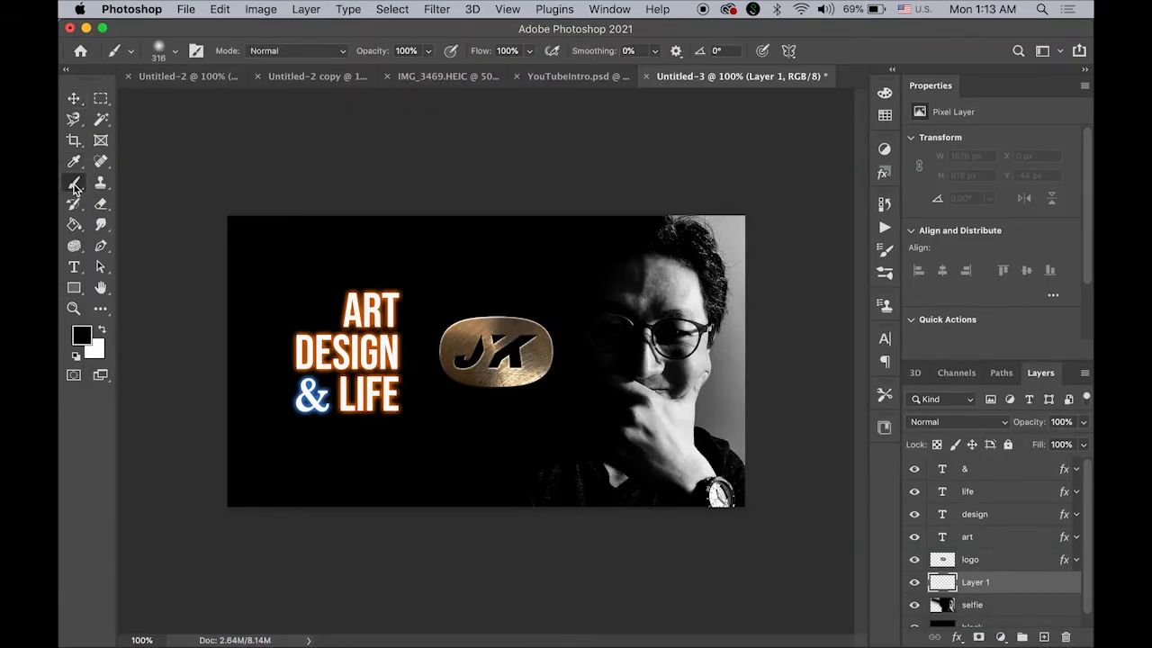
left_click(176, 52)
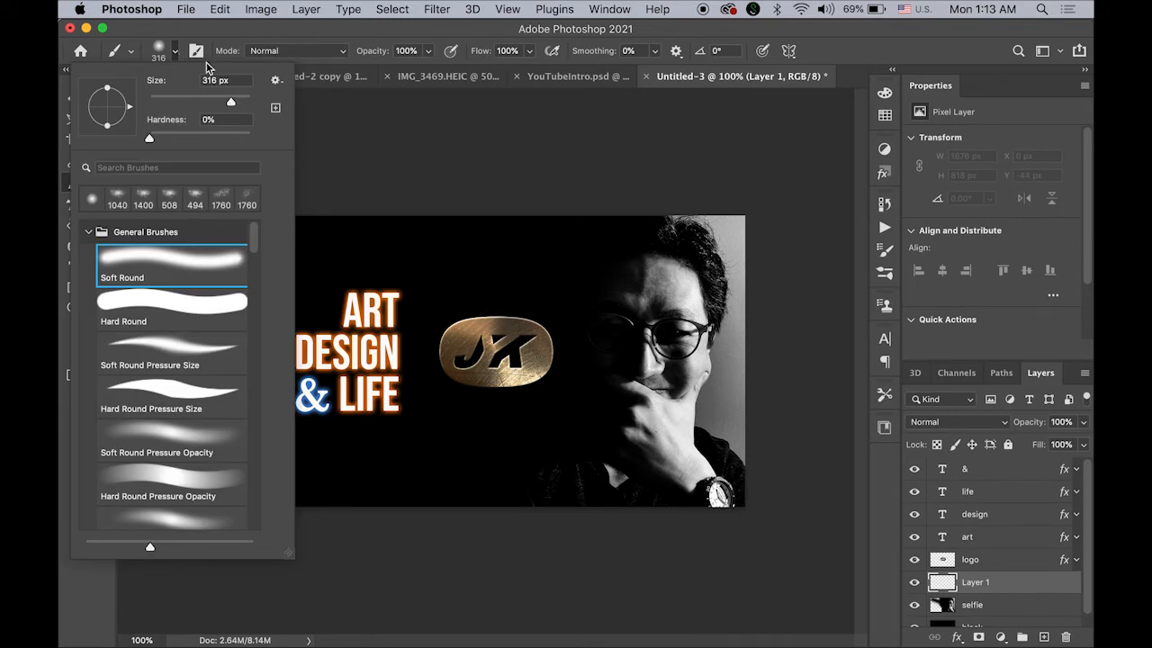
left_click(277, 81)
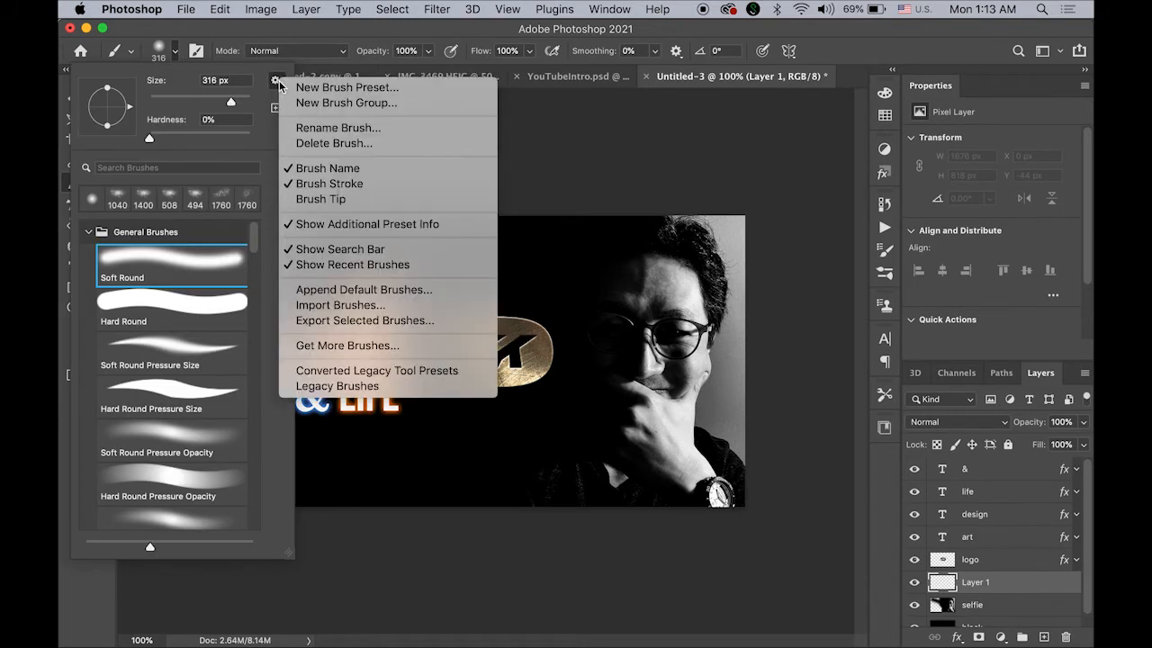
left_click(389, 305)
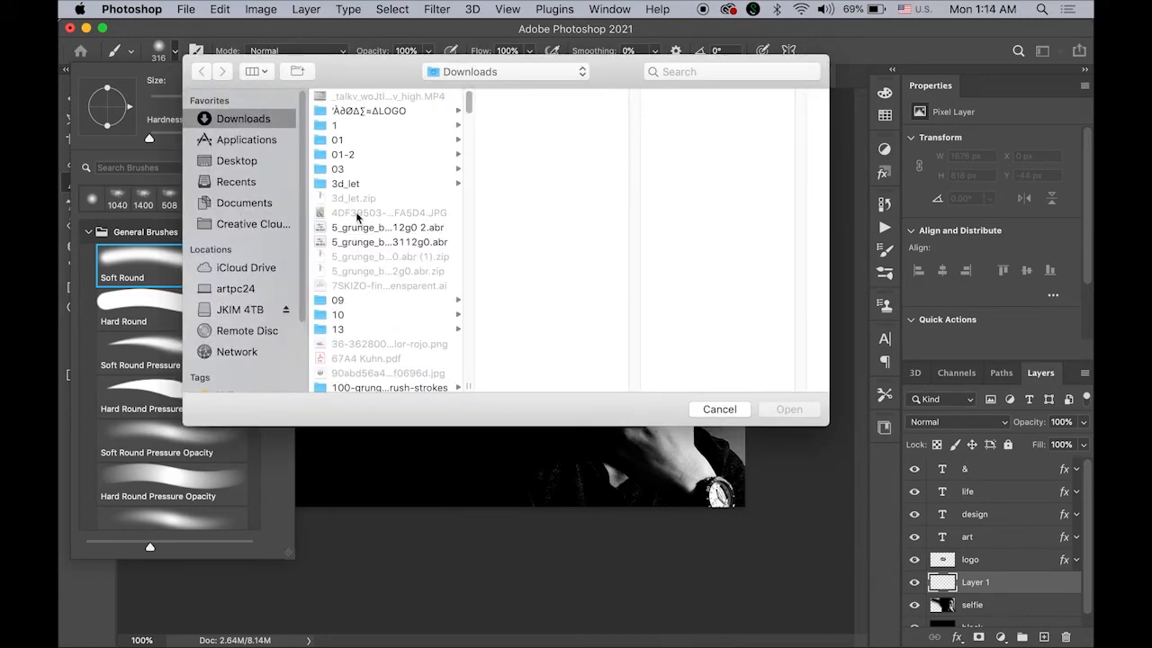
scroll(362, 281, "down", 5)
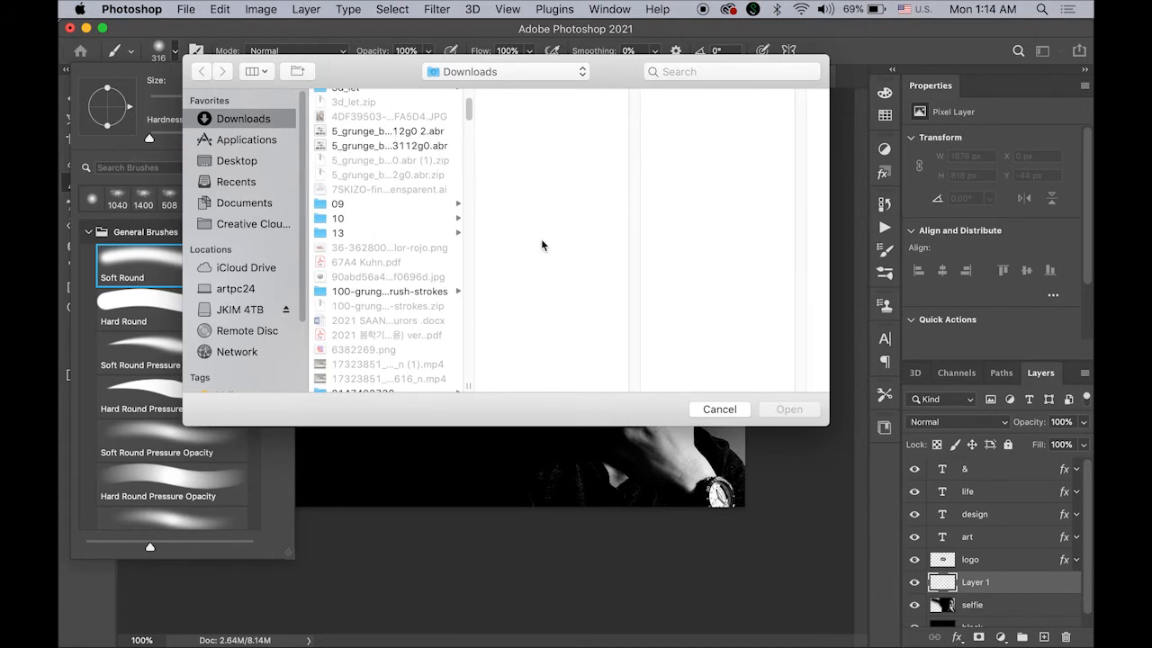
left_click(734, 412)
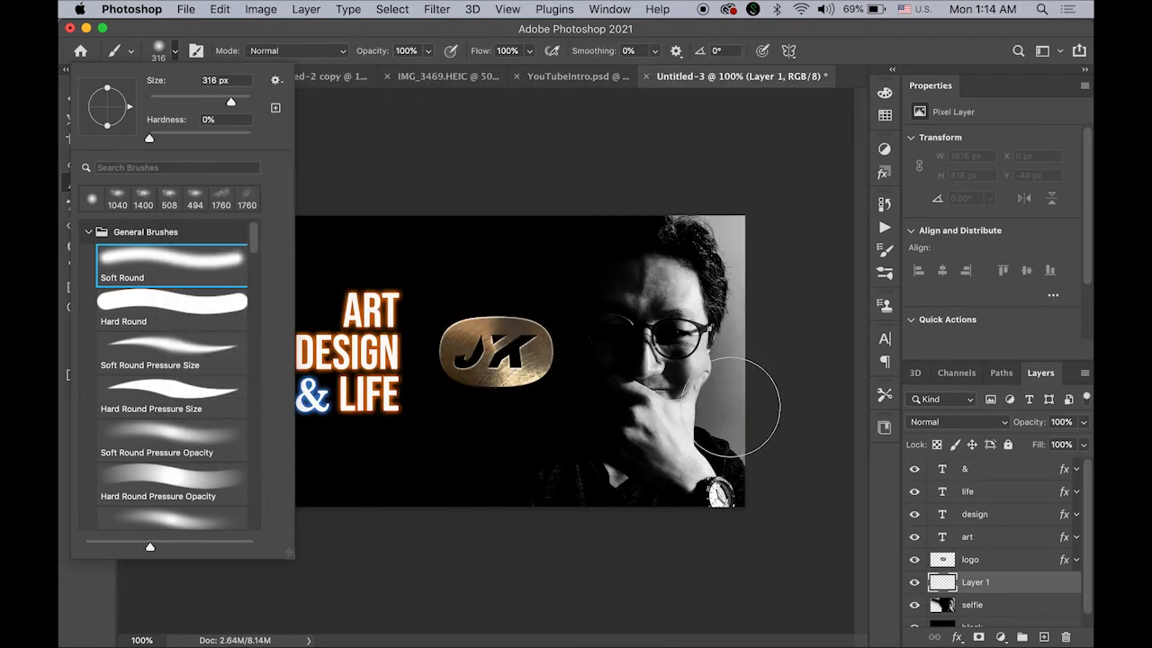
Step: Choose Sampled Brush #2 from the Grunge Brushes by KeReN R group and set its size to 1040 px
left_click(90, 233)
mouse_move(256, 245)
left_mouse_down()
mouse_move(262, 395)
mouse_move(266, 290)
left_mouse_up()
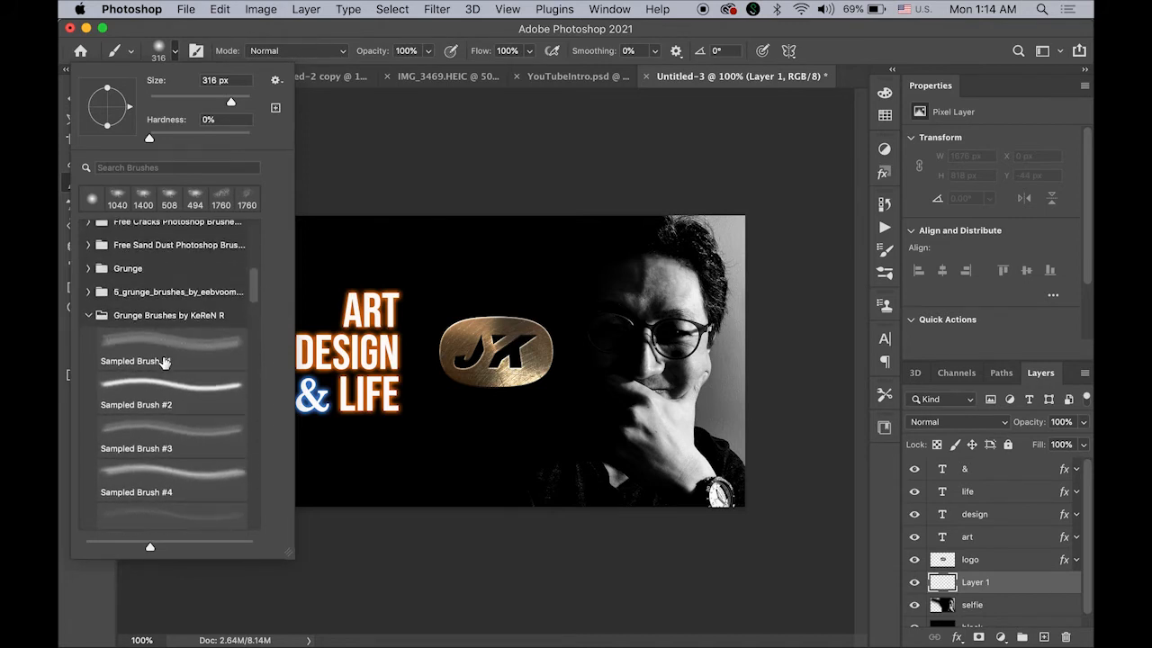
left_click(171, 347)
left_click(171, 385)
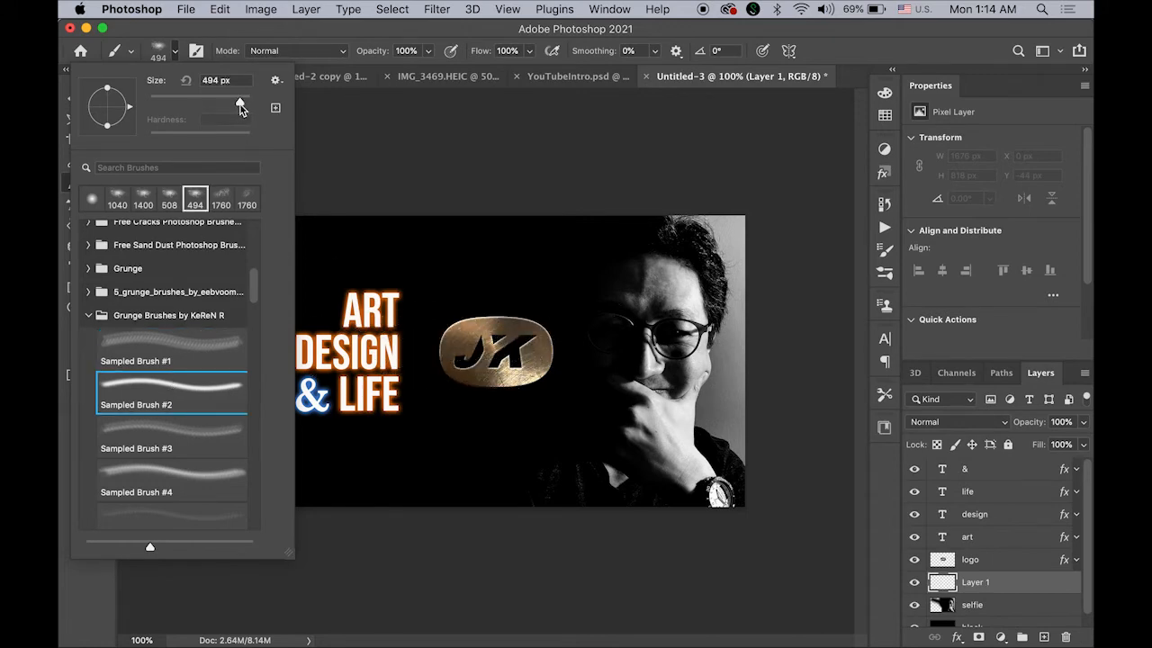
left_click_drag(240, 103, 240, 106)
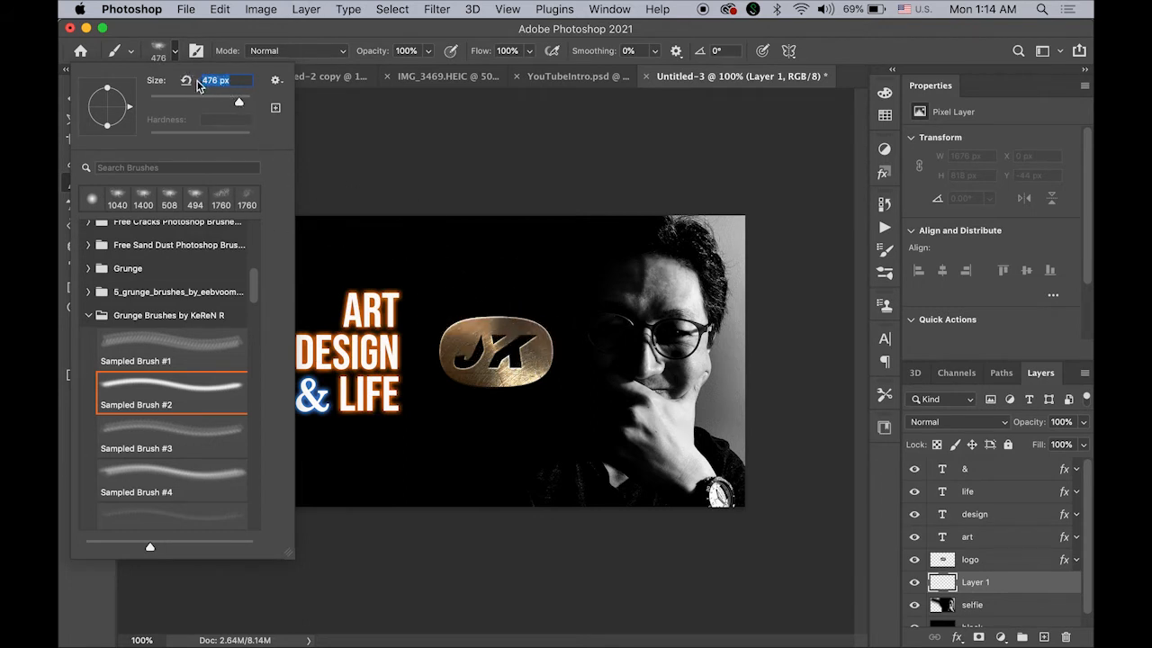
left_click_drag(239, 106, 242, 105)
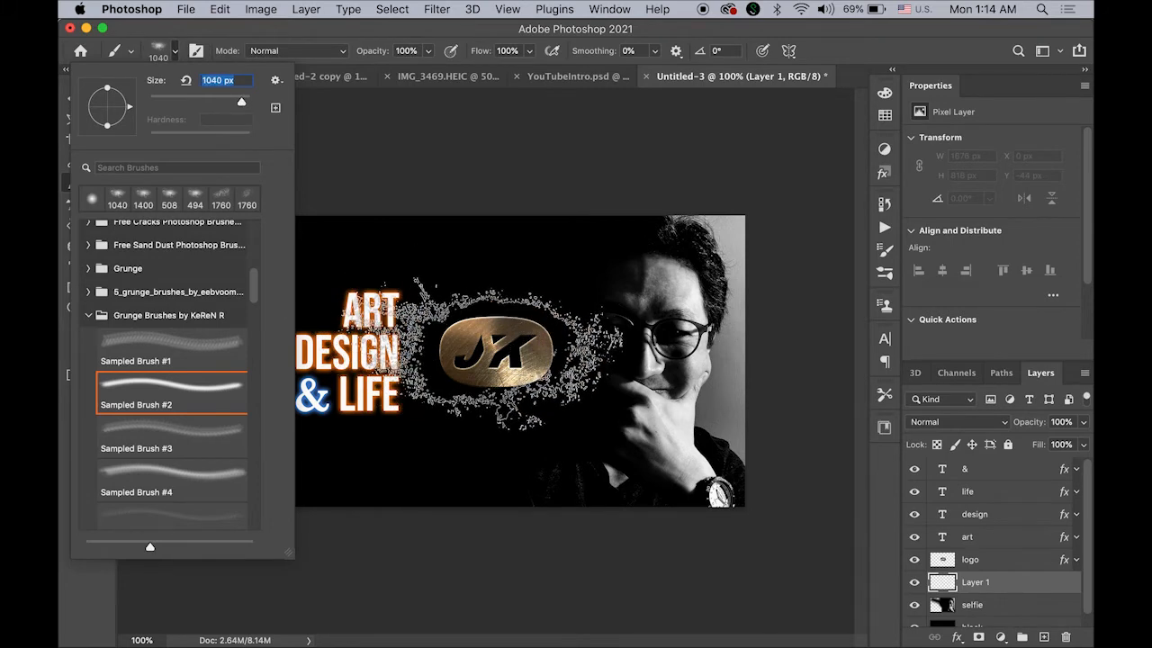
Step: Stamp the grunge brush behind the JK logo in black, then in white behind both the logo and the ART DESIGN & LIFE text
left_click(484, 353)
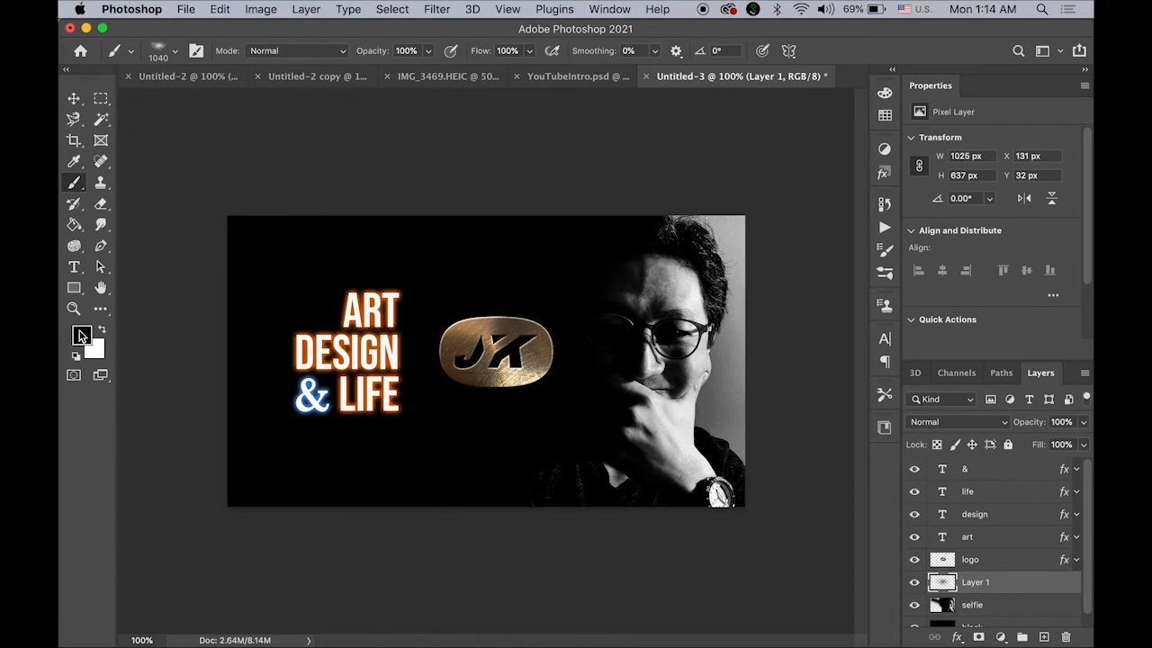
left_click(103, 336)
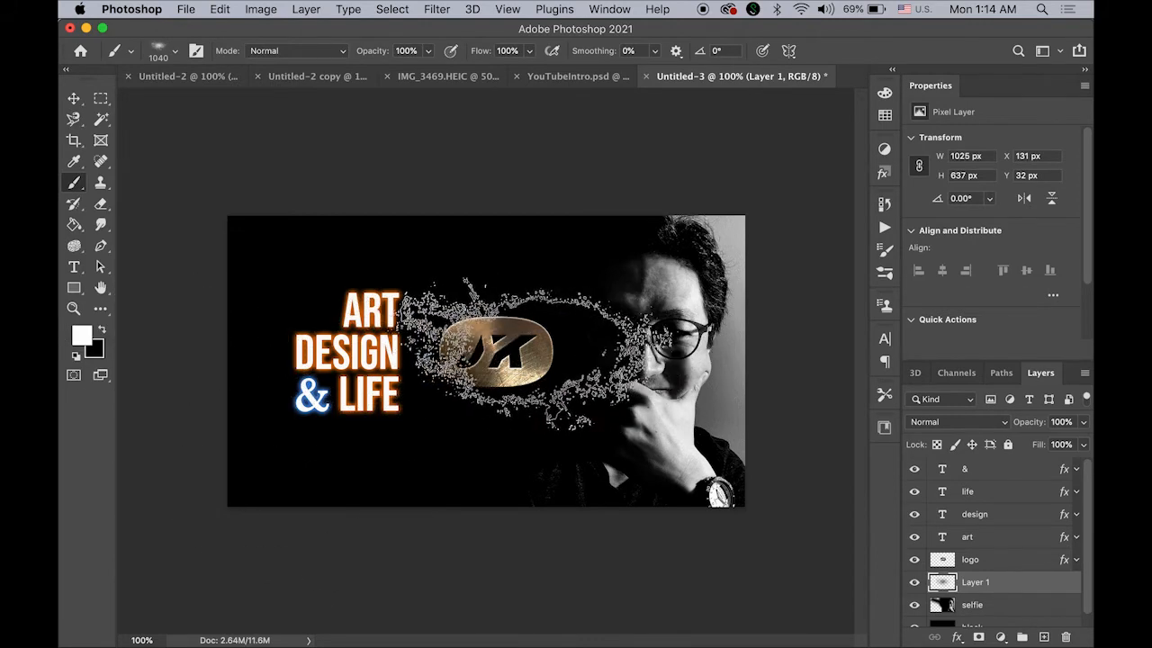
left_click(511, 353)
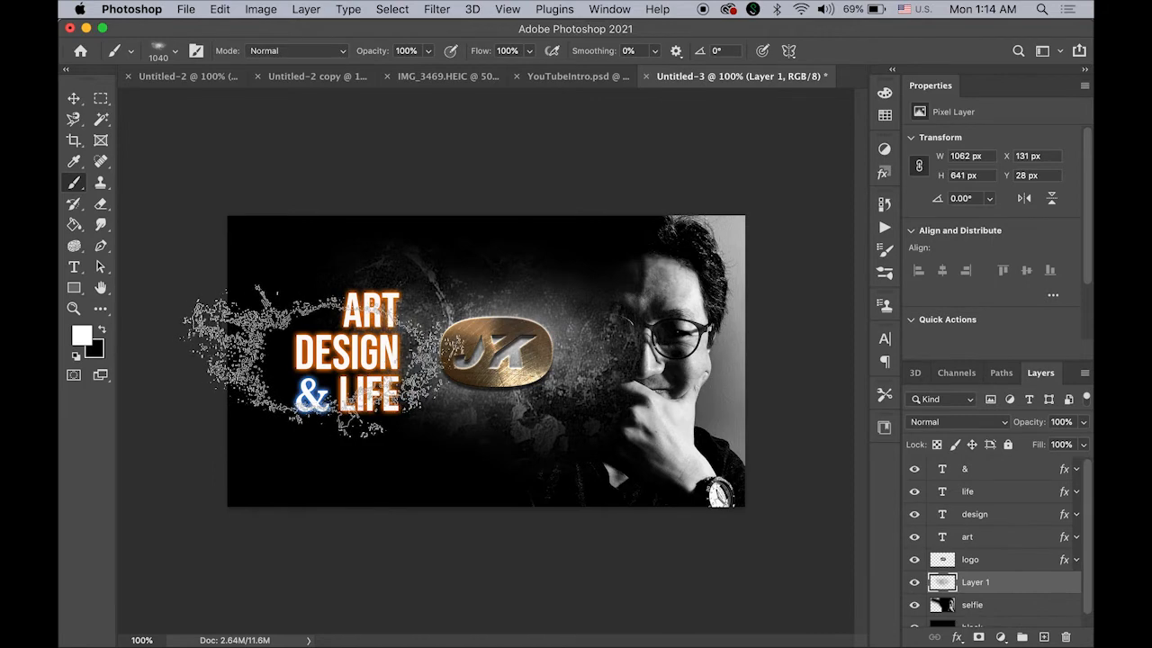
left_click(321, 361)
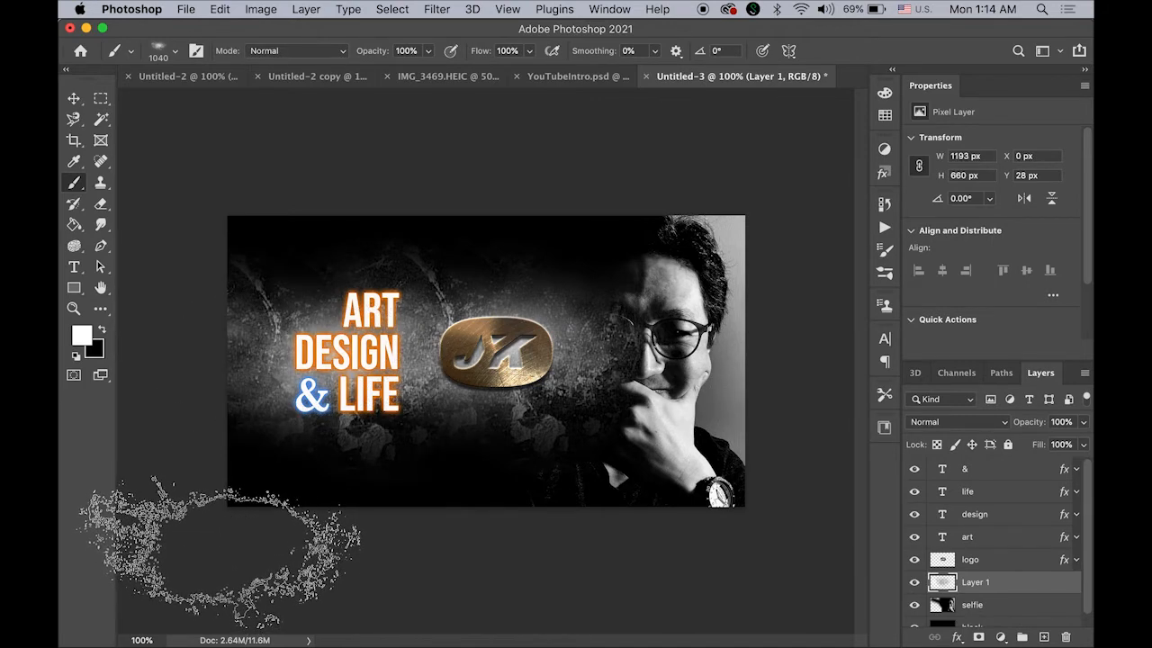
Step: Nudge the grunge texture on Layer 1 left to X -16 px with the Move tool
left_click(74, 98)
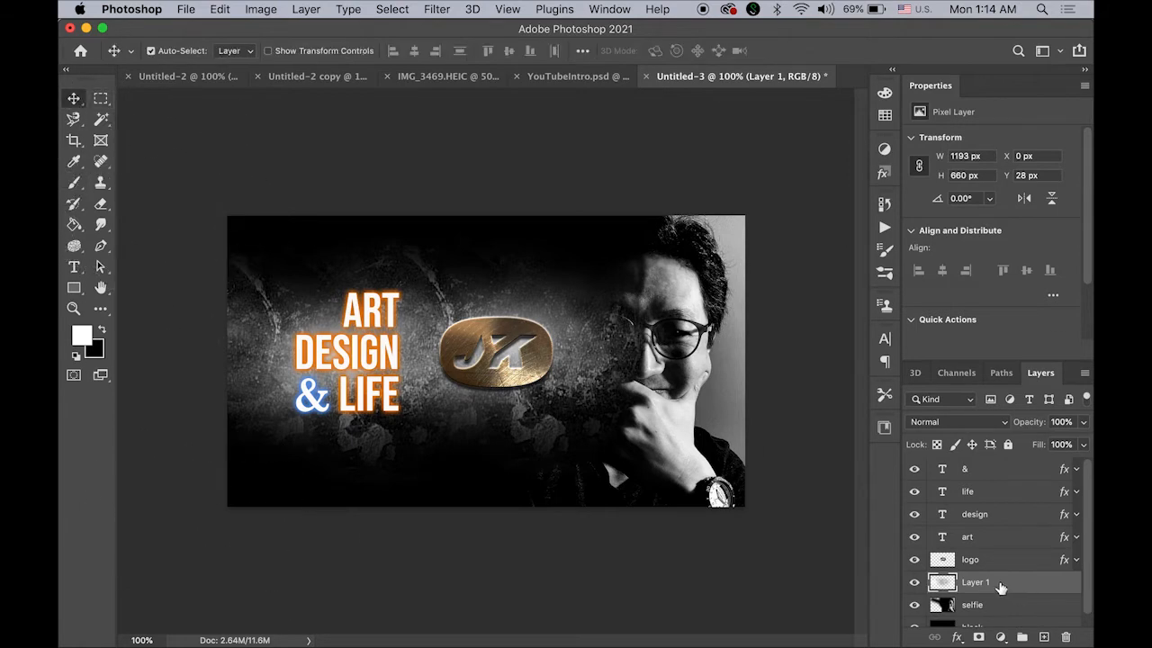
key("Left")
key("Left")
key("Left")
key("Left")
key("Left")
key("Left")
key("Left")
key("Left")
key("Left")
key("Left")
key("Left")
key("Left")
key("Left")
key("Left")
key("Left")
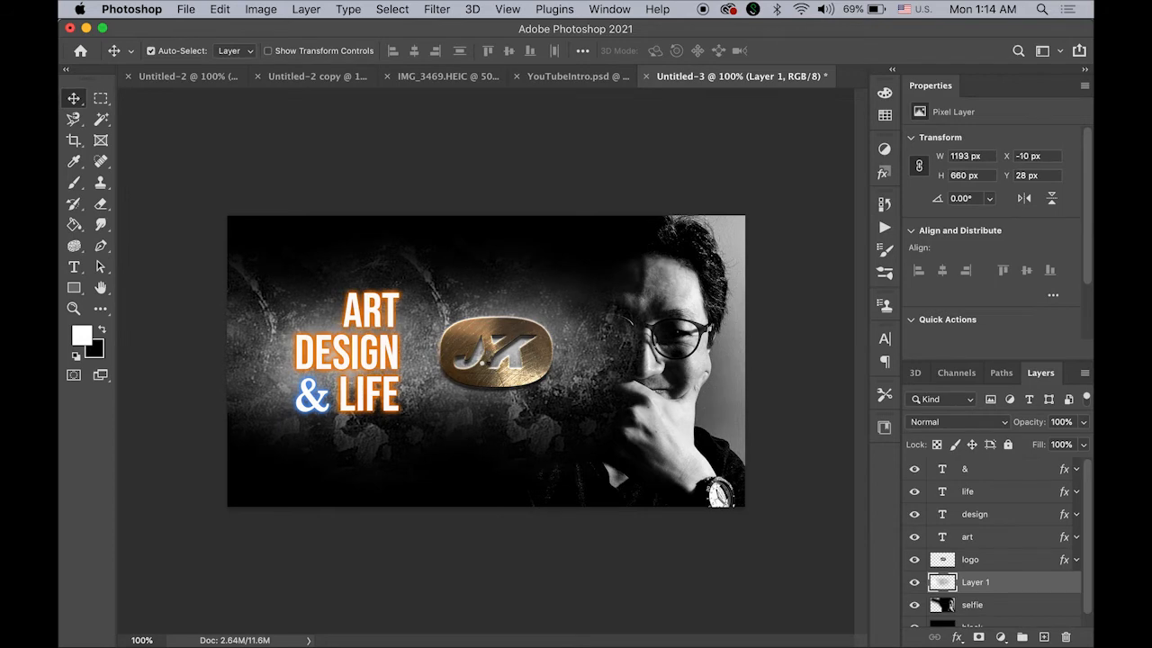
key("Left")
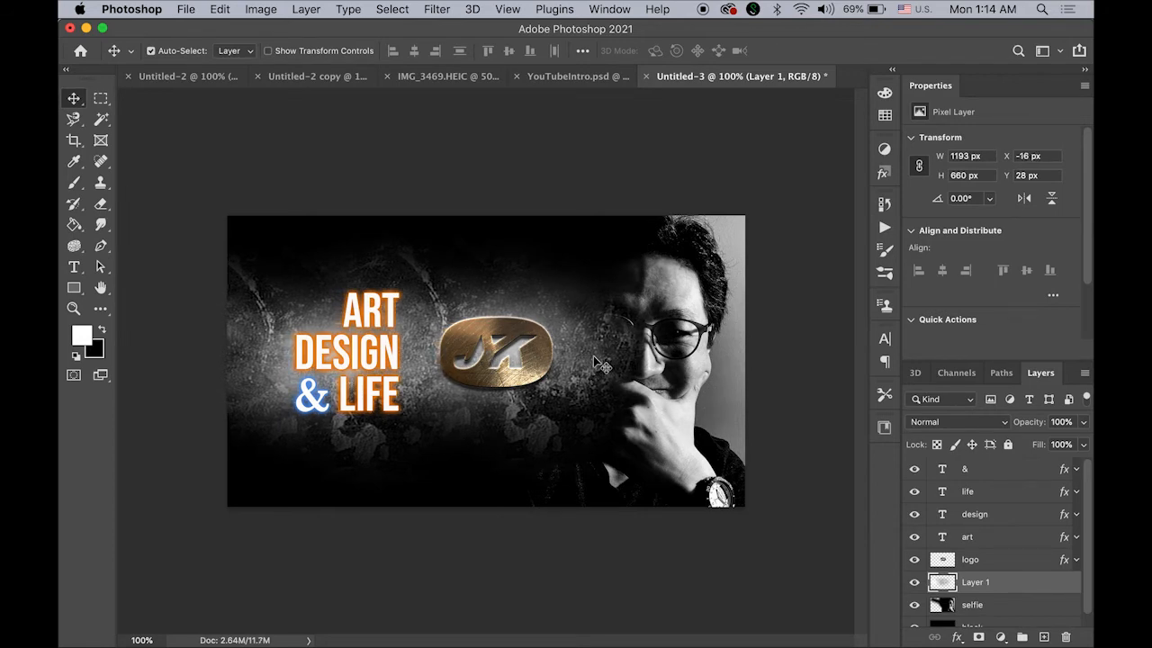
Step: Move the grunge texture further left to X -160 px and down to Y 30 px, and lower the layer's opacity
left_click_drag(594, 360, 543, 364)
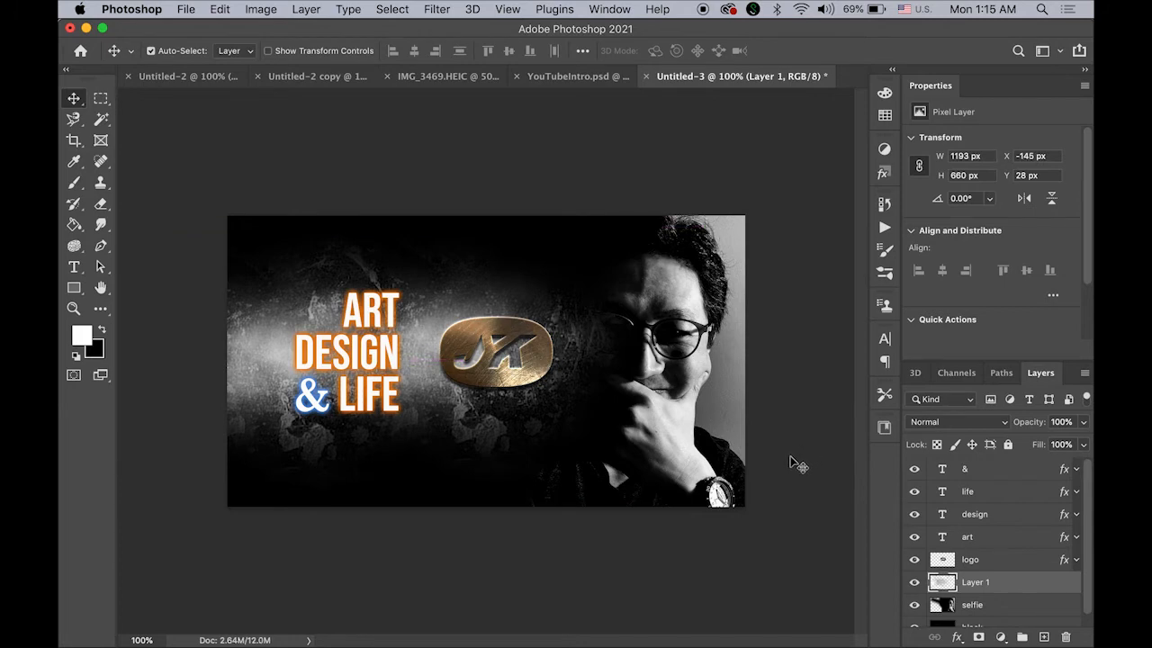
key("Left")
key("Left")
key("Left")
key("Left")
key("Left")
key("Left")
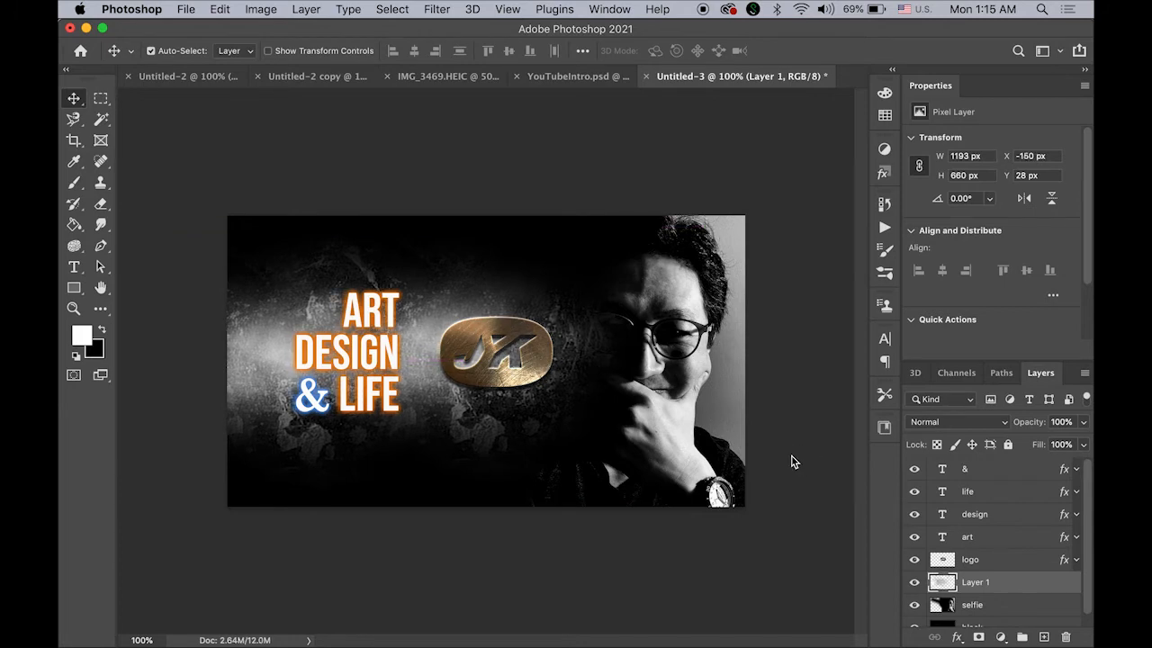
key("Left")
key("Left")
key("Left")
key("Left")
key("Left")
key("Left")
key("Left")
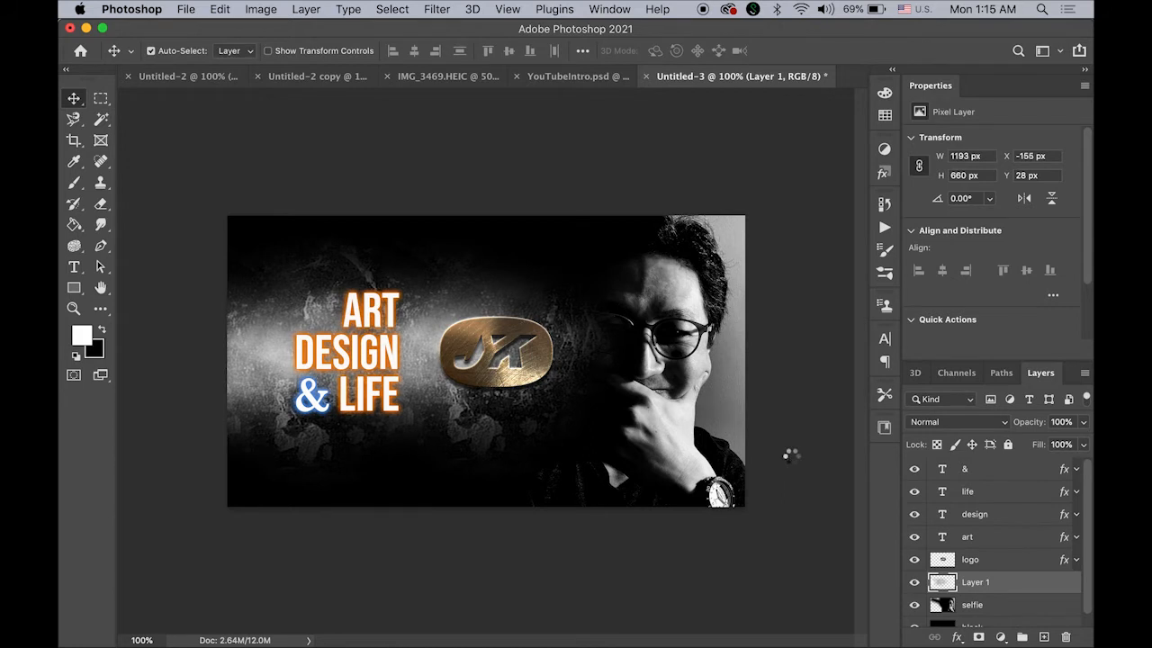
key("Left")
key("Left")
key("Down")
key("Down")
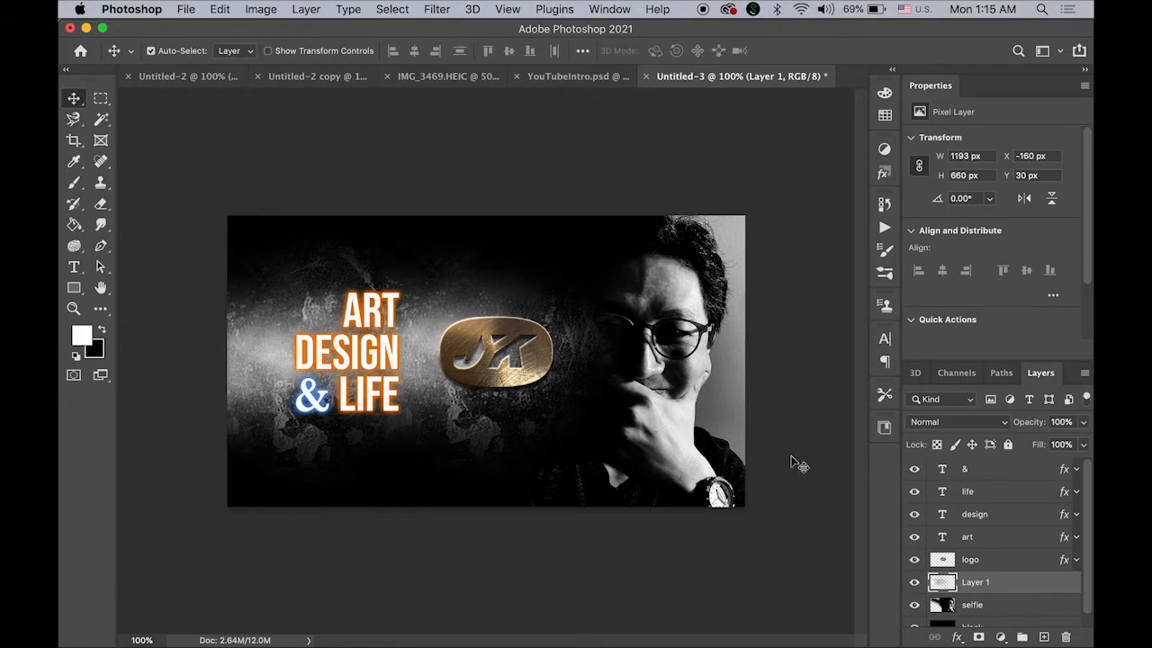
left_click(1086, 429)
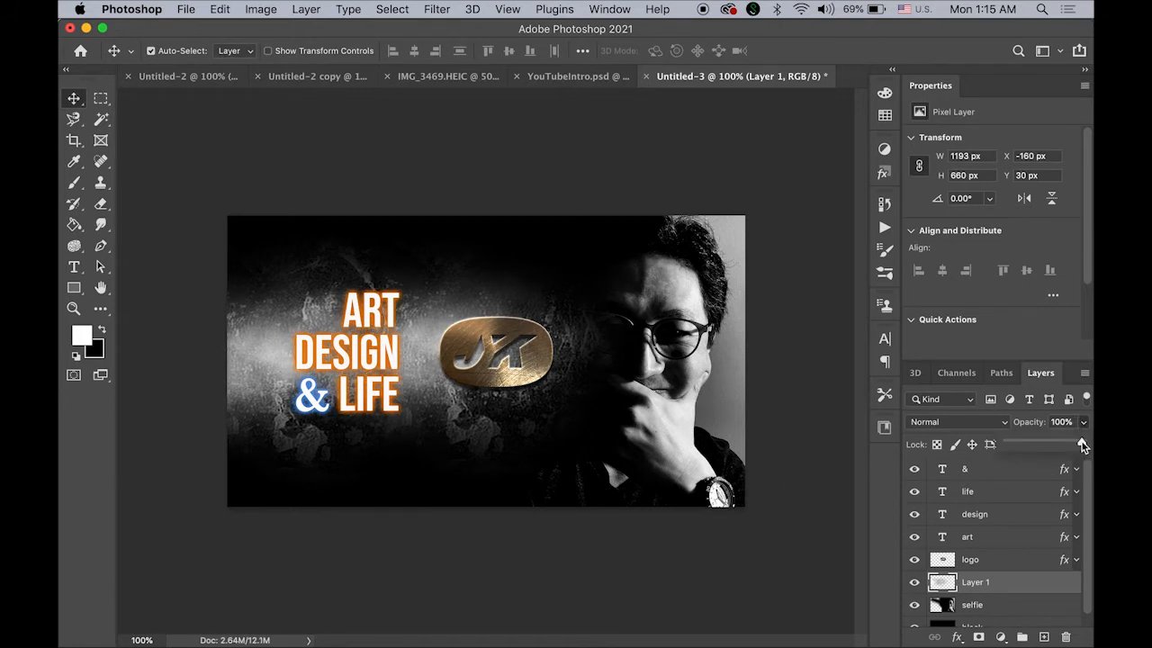
left_click_drag(1084, 444, 1054, 444)
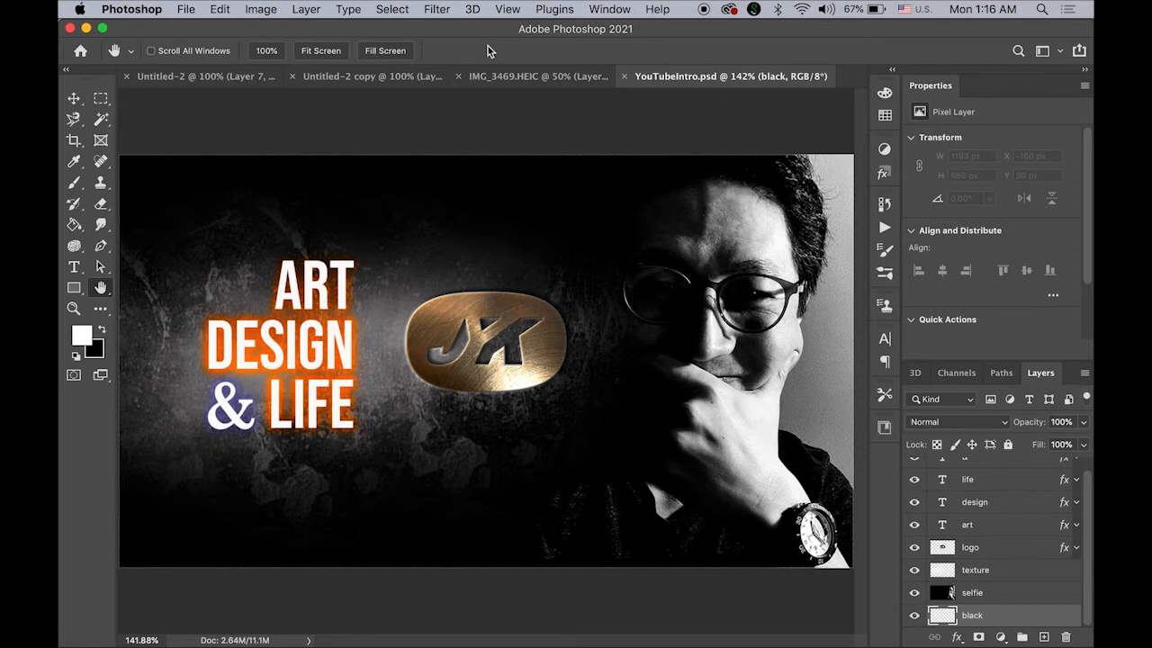
Step: Show the Timeline, fit the YouTubeIntro.psd artwork in view and create a video timeline from its layers
left_click(611, 8)
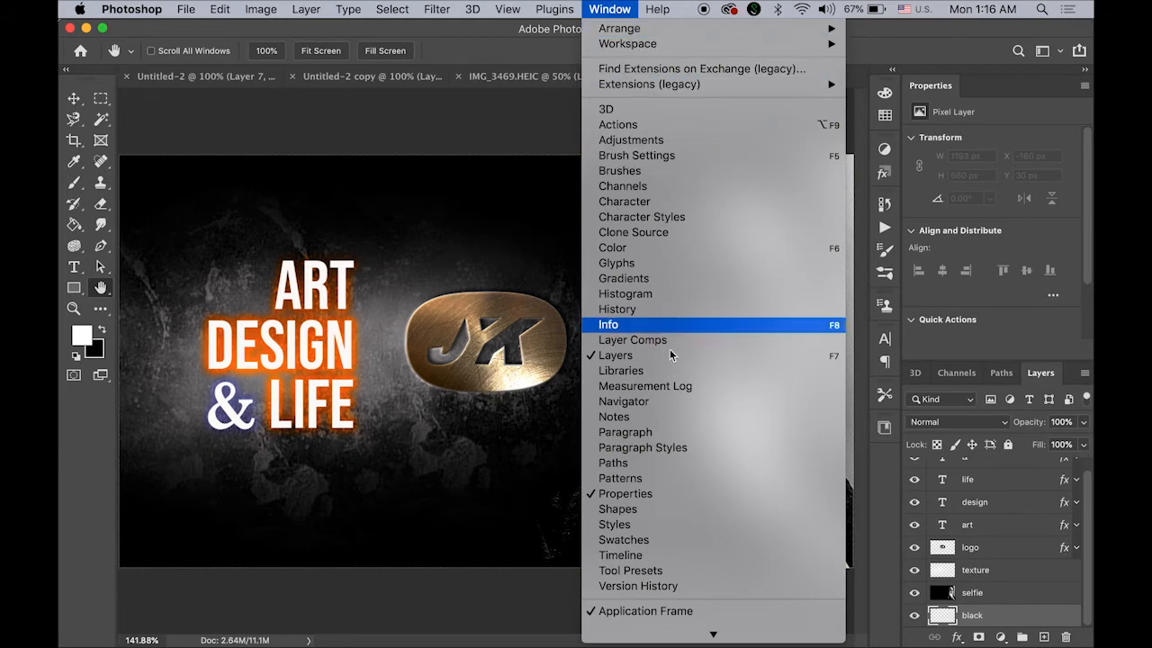
left_click(705, 560)
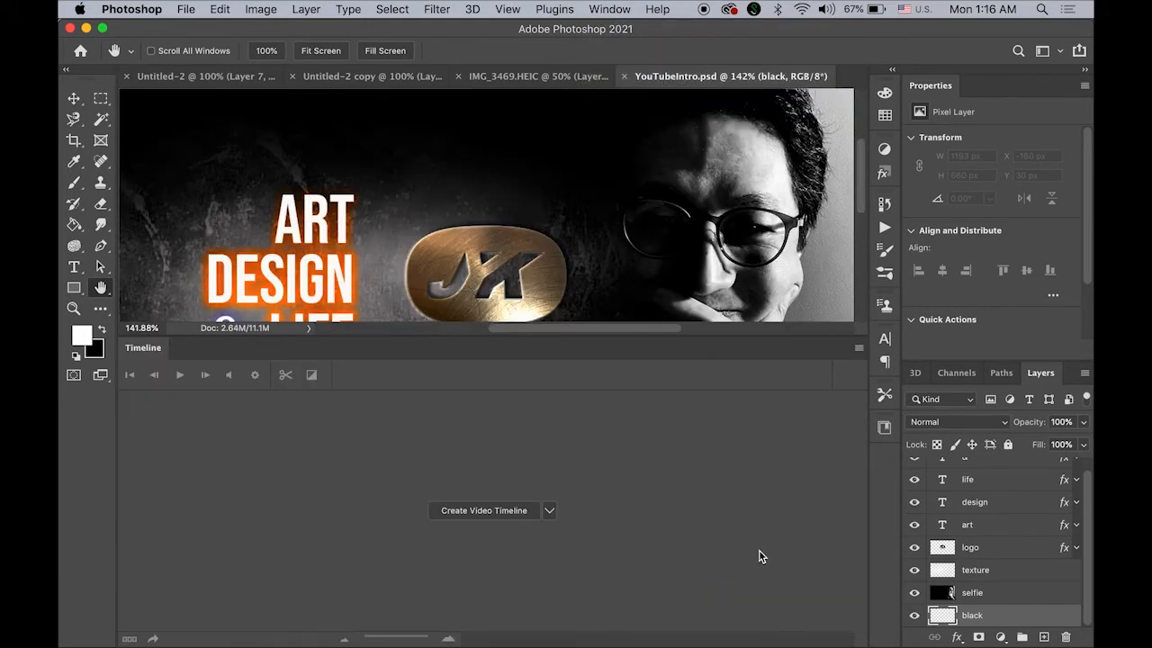
double_click(101, 288)
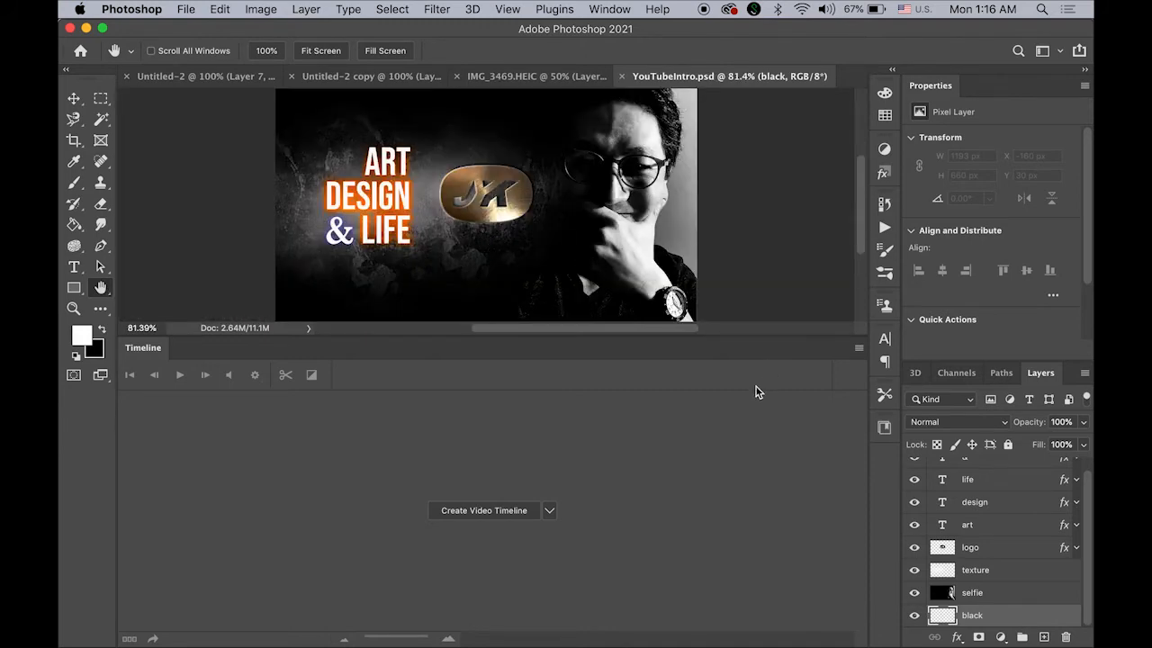
left_click(549, 511)
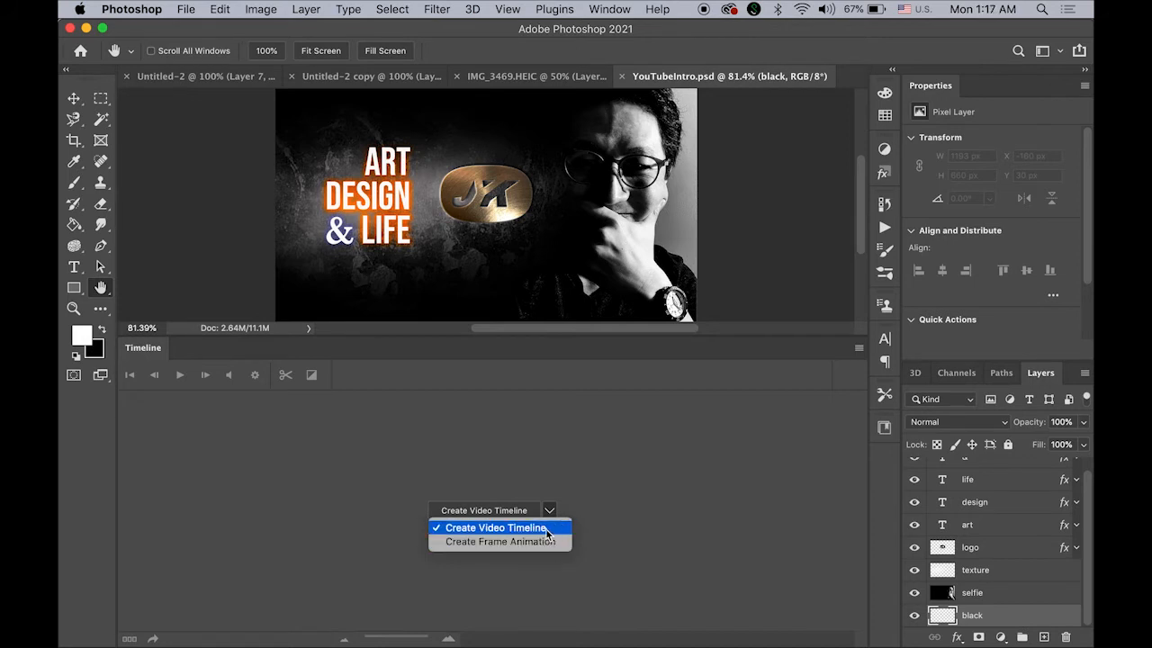
left_click(546, 533)
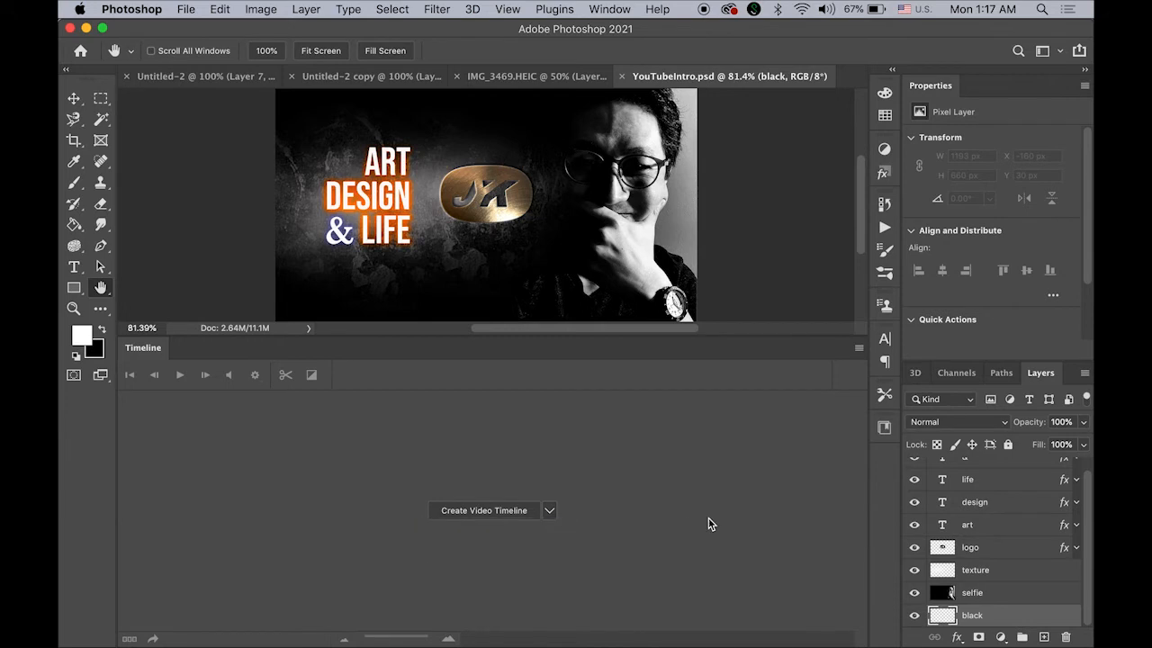
left_click(475, 516)
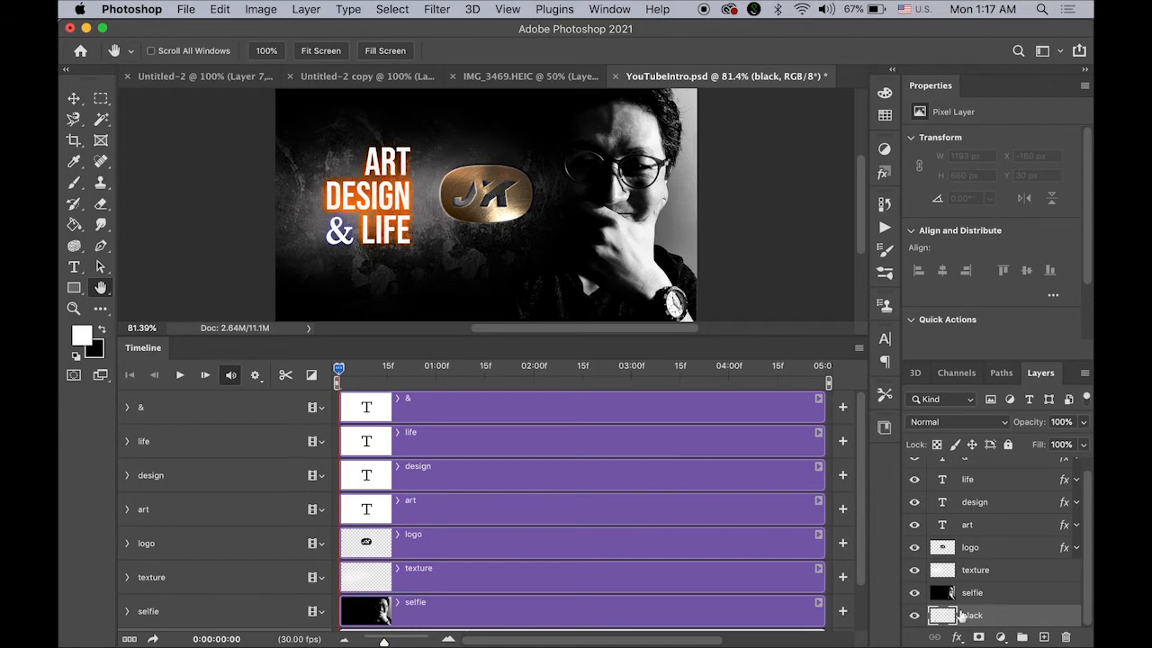
Step: Fill the black layer with black using the Paint Bucket tool
scroll(503, 589, "down", 1)
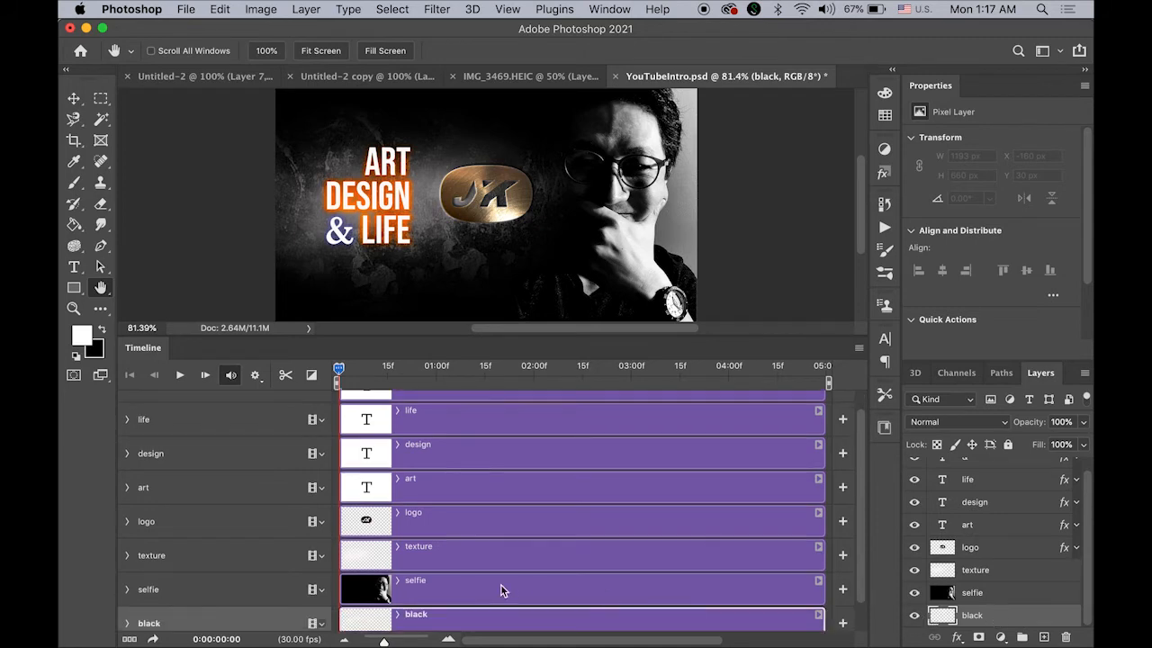
left_click(99, 331)
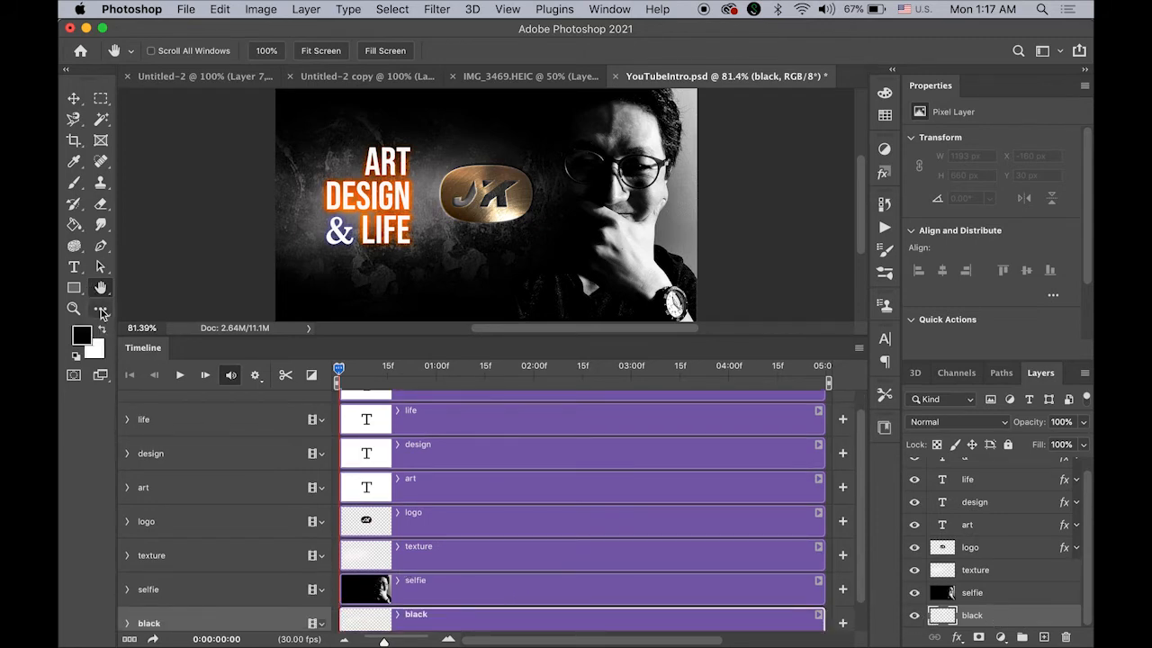
left_click(75, 225)
left_click(553, 283)
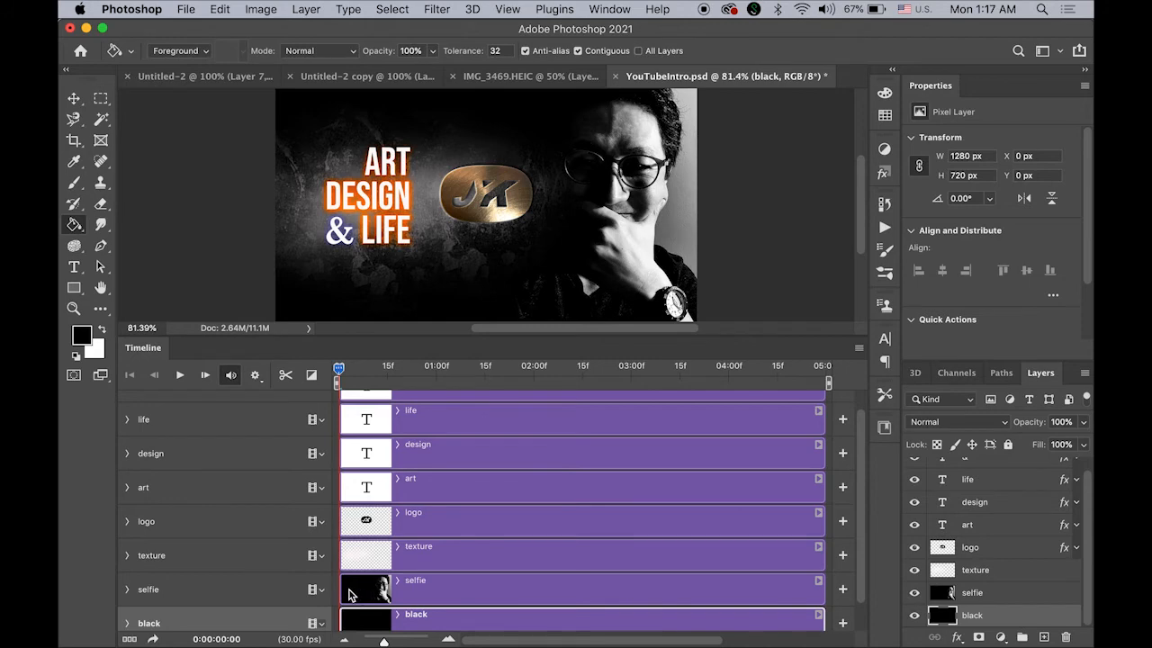
Step: Select the selfie layer and expand its timeline track to show the Position, Opacity and Style properties
left_click(216, 596)
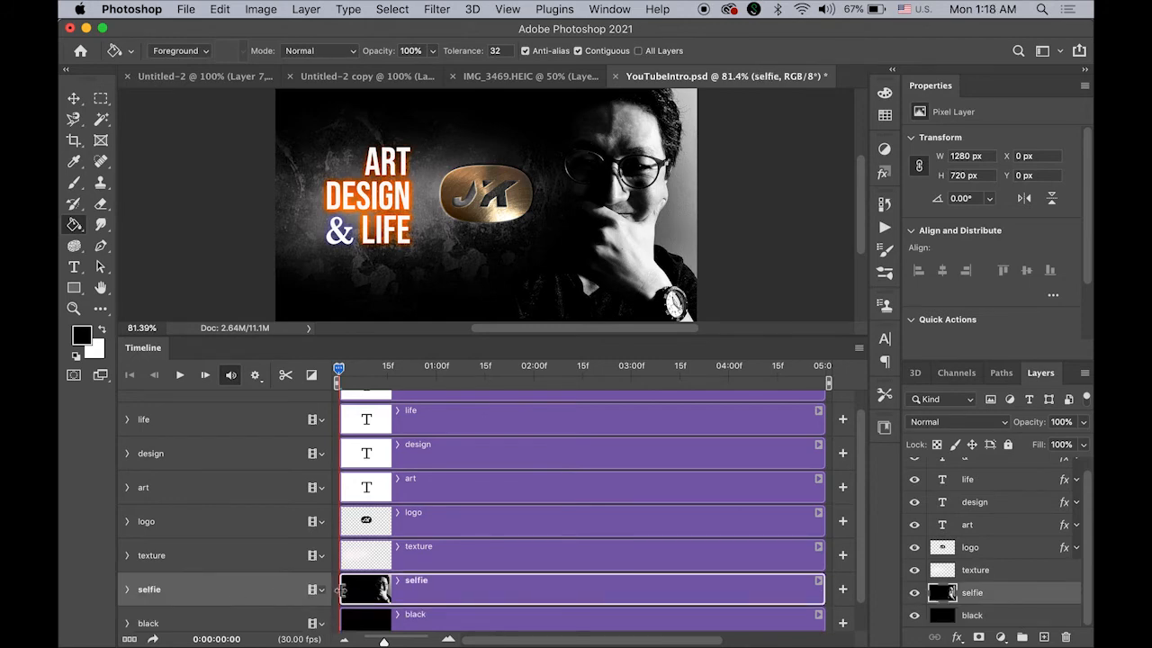
mouse_move(341, 590)
left_mouse_down()
mouse_move(493, 597)
mouse_move(341, 591)
left_mouse_up()
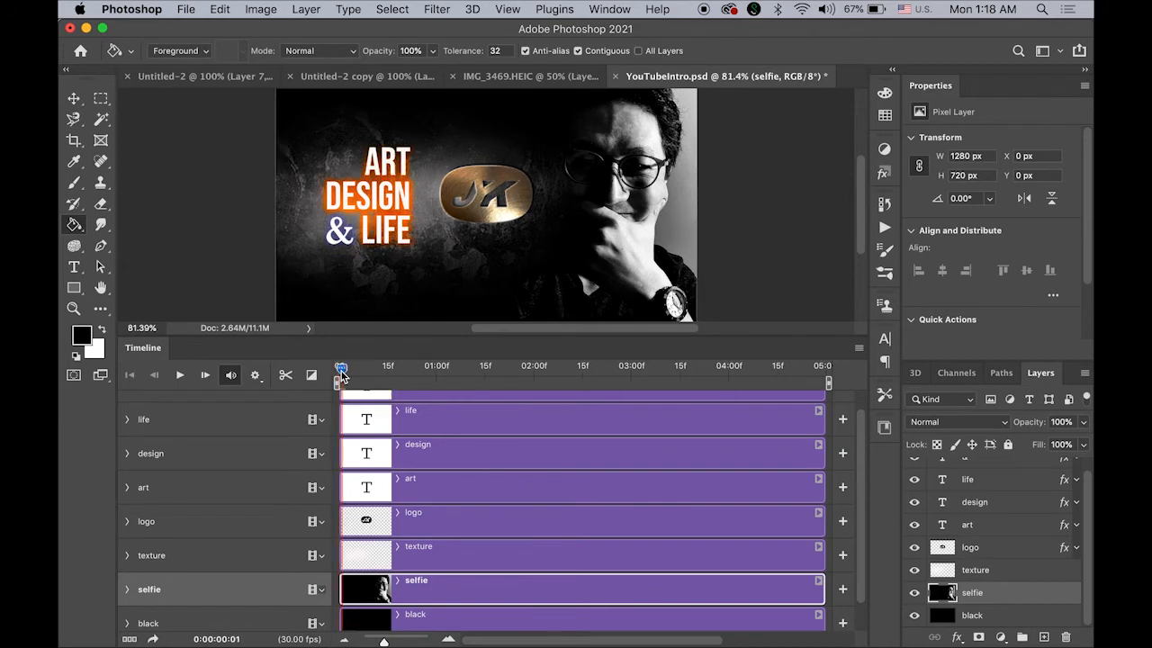
left_click_drag(354, 376, 439, 387)
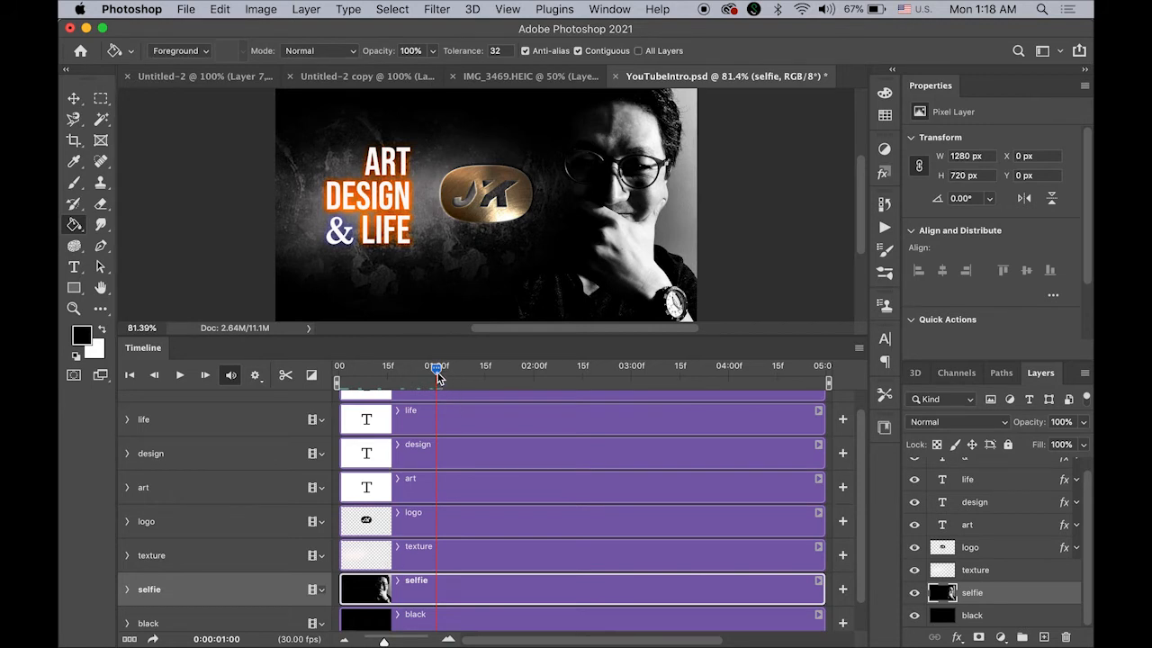
left_click(126, 590)
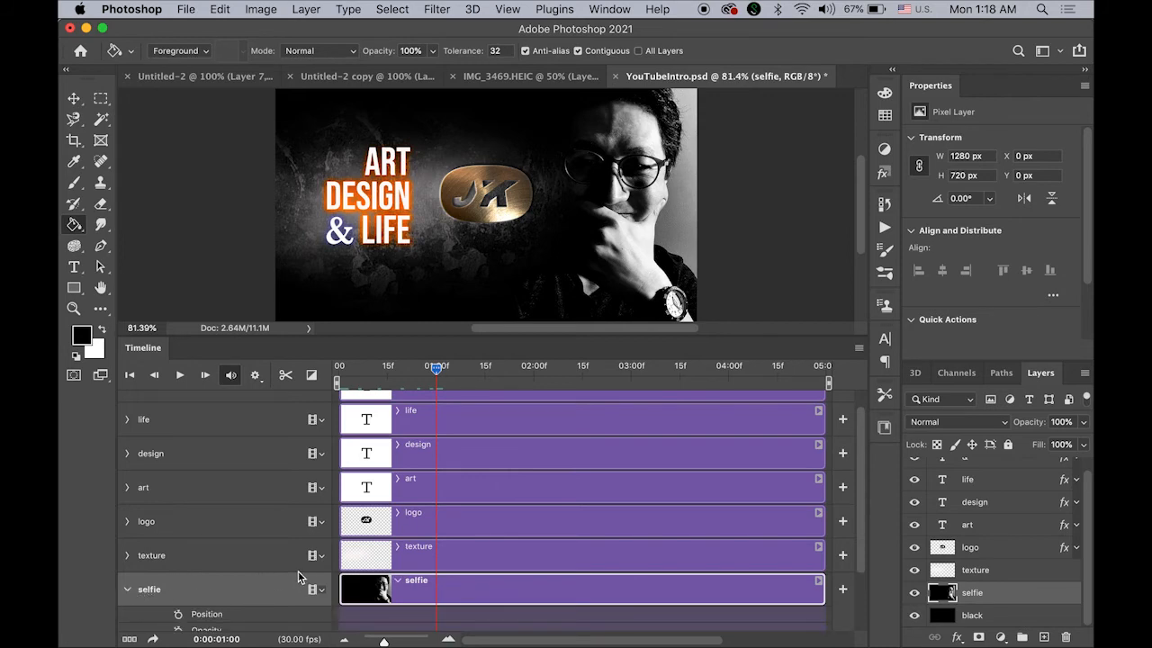
scroll(298, 570, "down", 1)
scroll(540, 540, "down", 1)
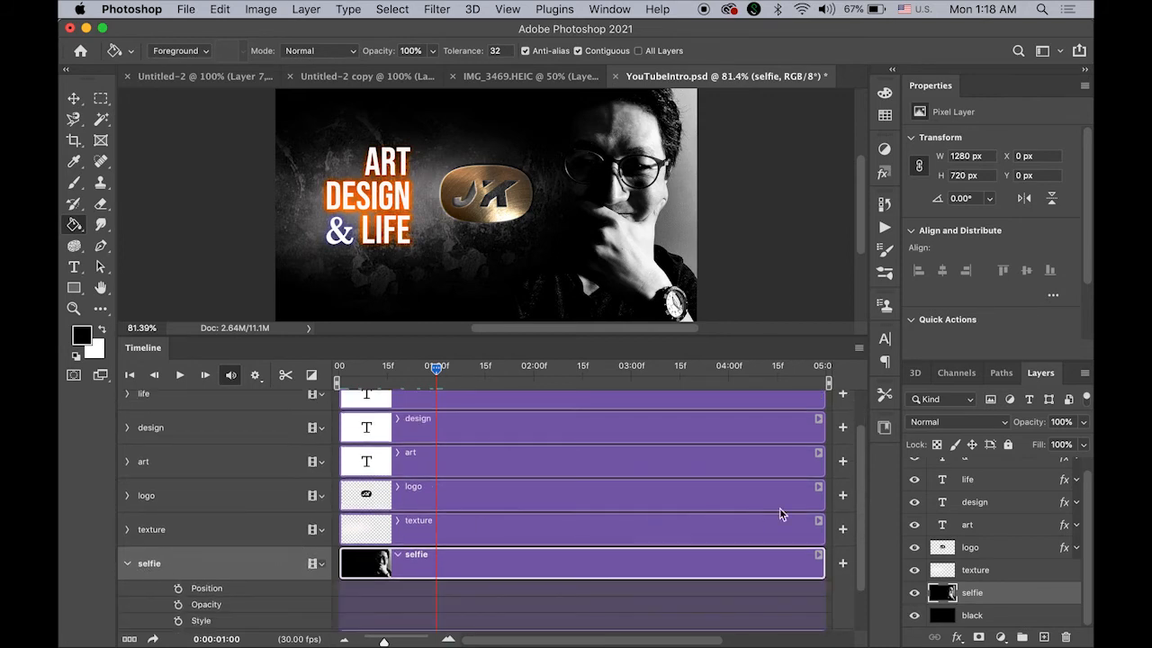
scroll(859, 513, "down", 2)
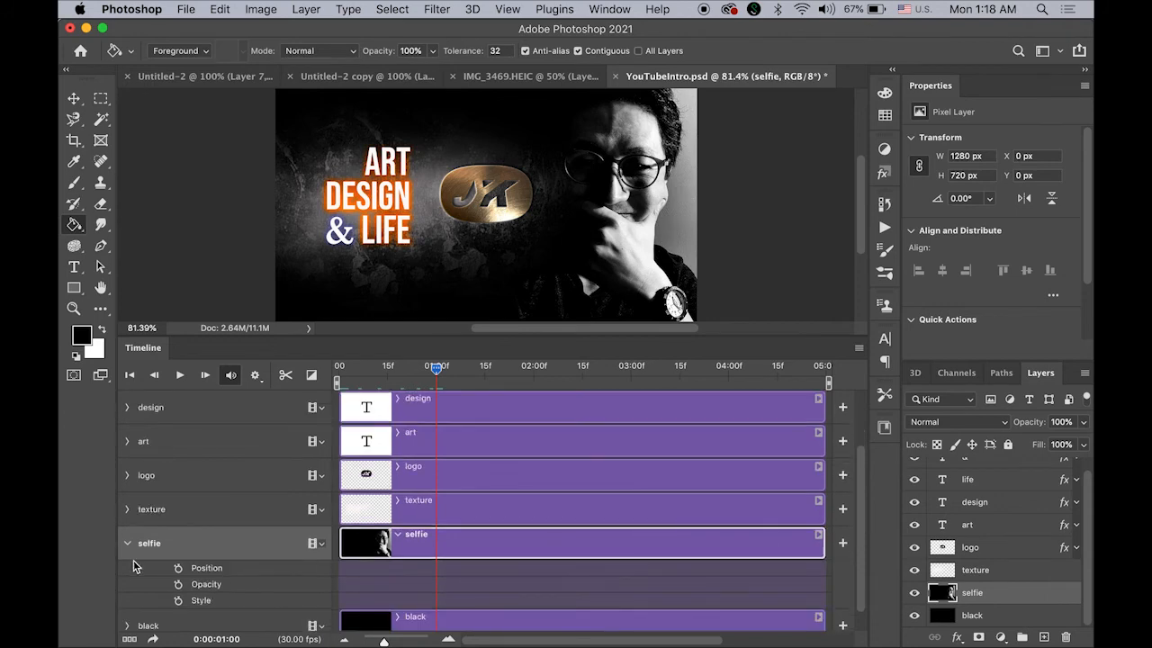
Step: Add Opacity keyframes to the selfie track at 0:00 and 01:00
left_click_drag(434, 374, 283, 373)
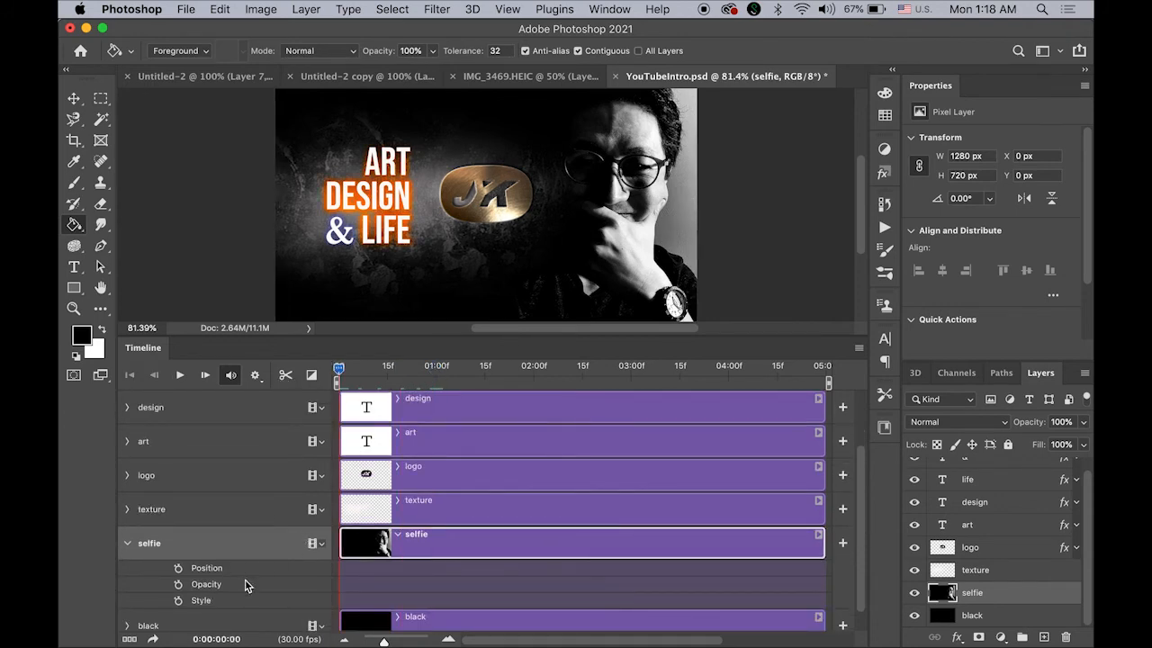
left_click(179, 585)
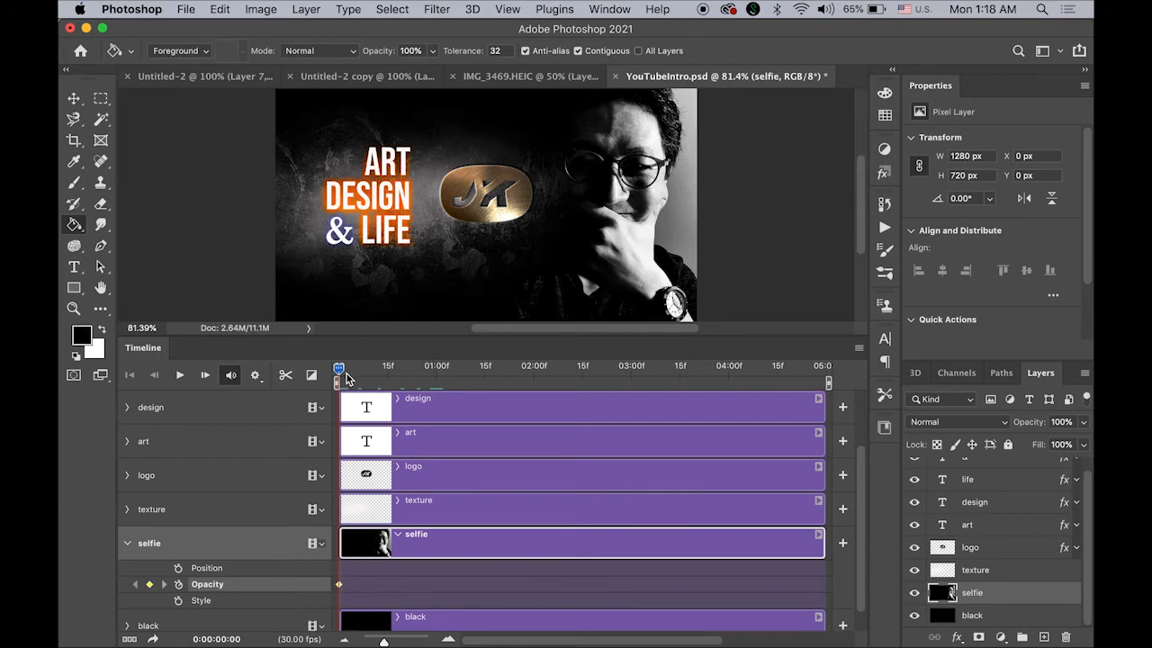
left_click_drag(339, 370, 436, 384)
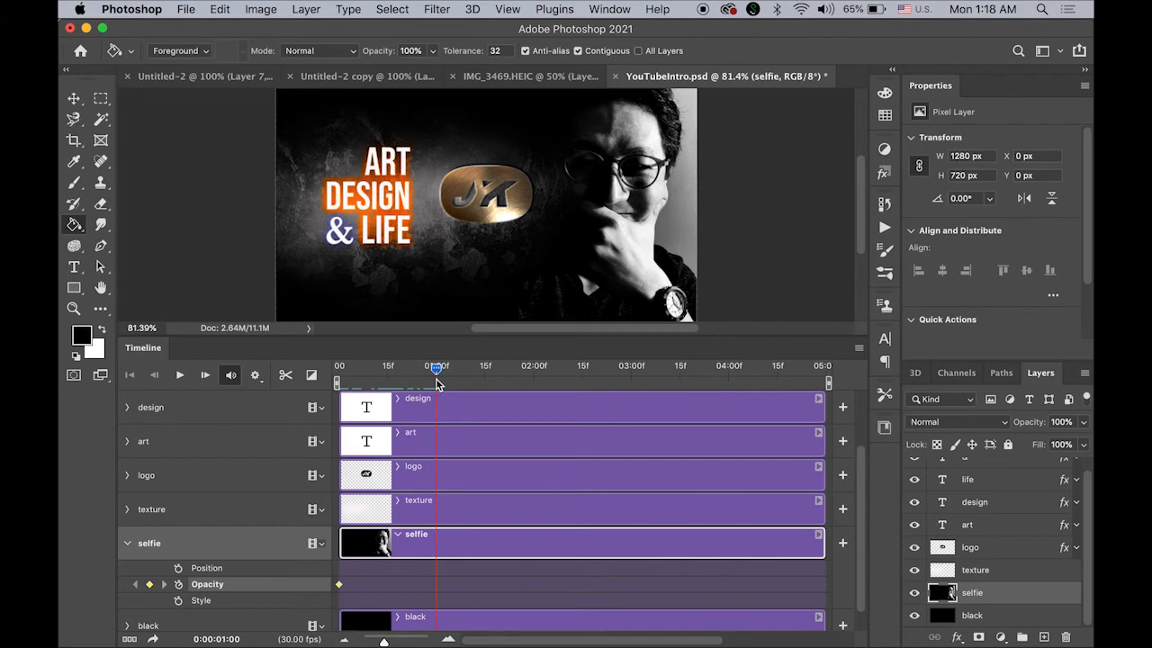
left_click_drag(384, 641, 392, 642)
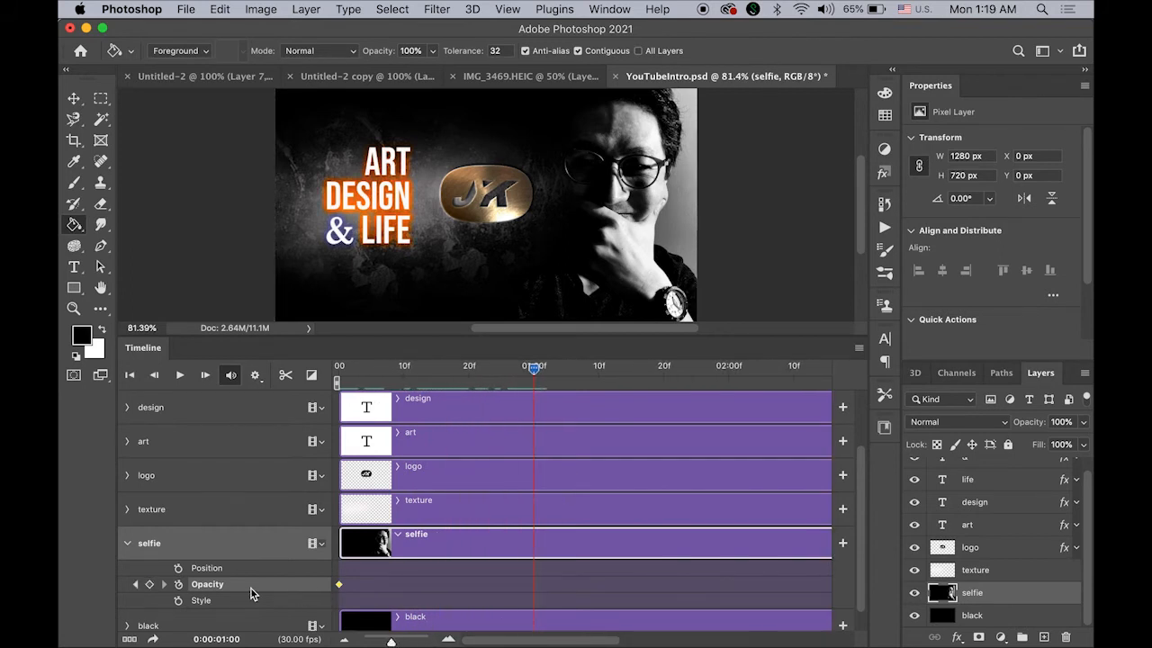
left_click(149, 585)
Step: Set the selfie layer's opacity to 0% at its first keyframe and preview the fade-in
left_click_drag(535, 369, 405, 369)
key("Home")
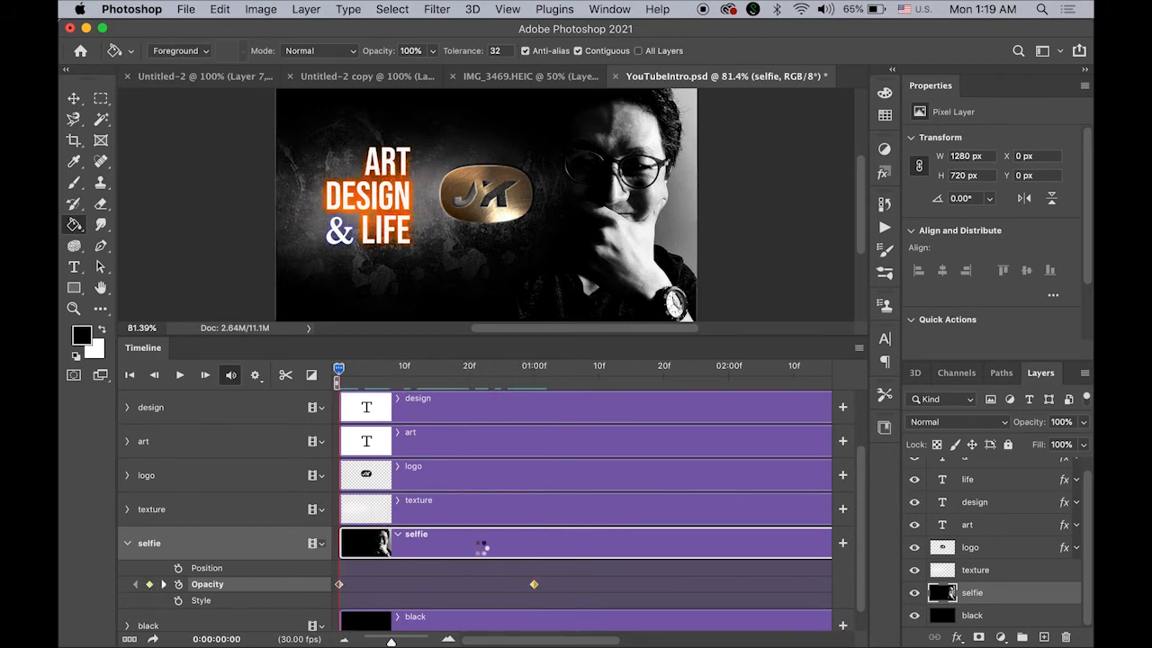
left_click(340, 585)
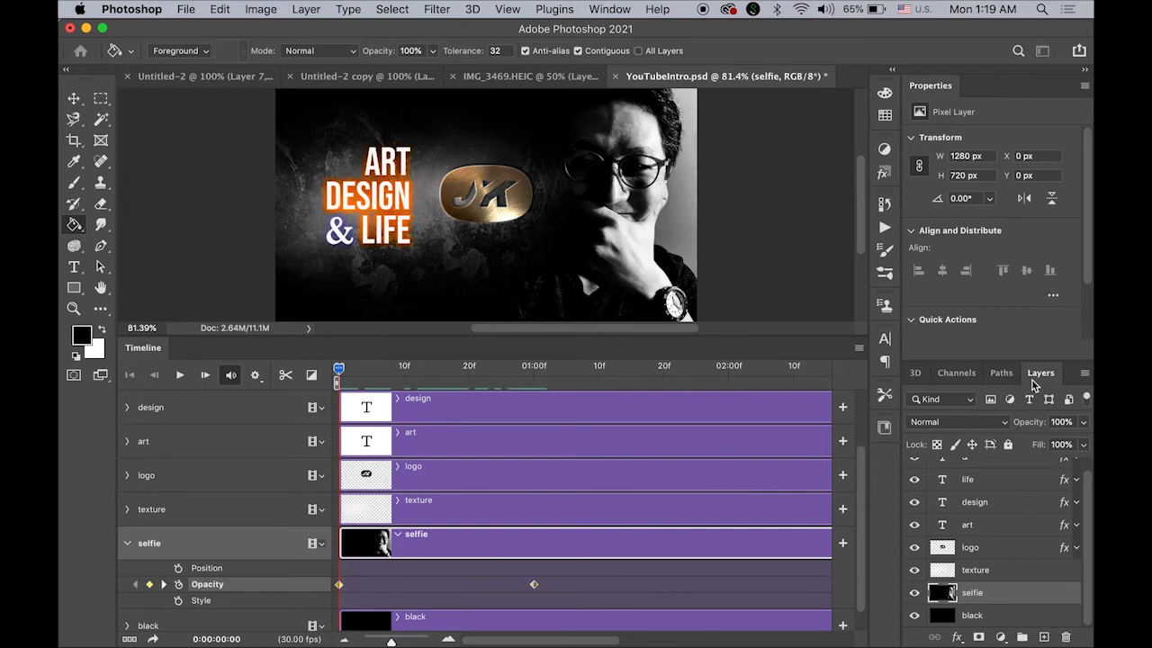
left_click(1084, 425)
left_click_drag(1085, 444, 963, 450)
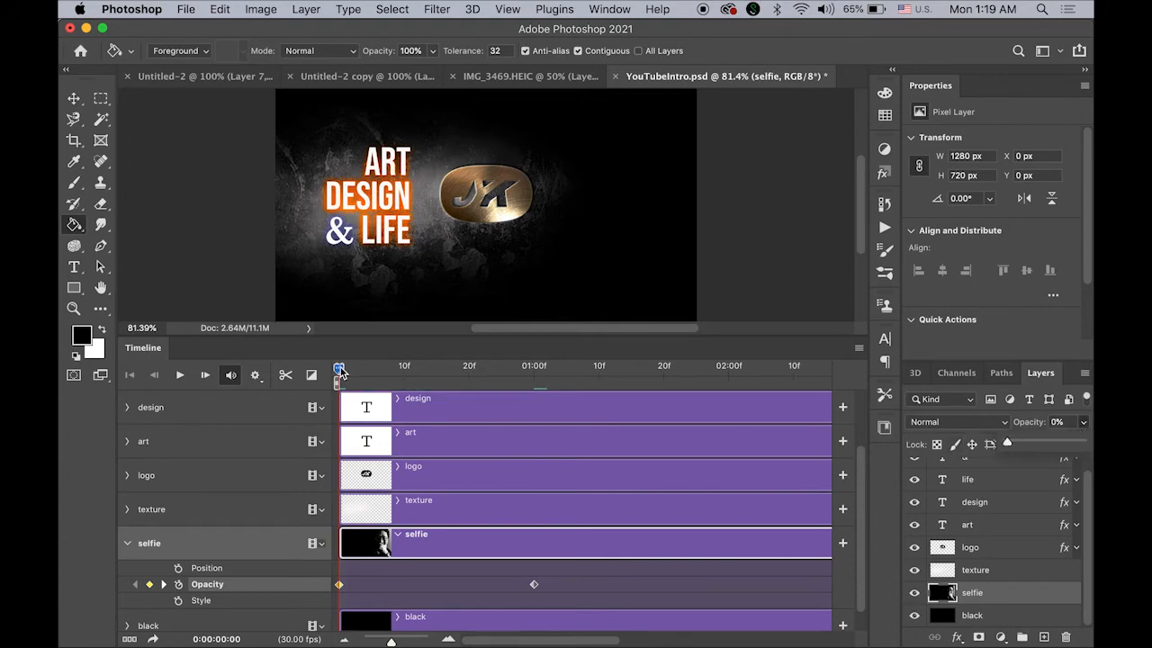
mouse_move(340, 371)
left_mouse_down()
mouse_move(513, 387)
mouse_move(356, 383)
mouse_move(494, 398)
mouse_move(346, 392)
left_mouse_up()
key("space")
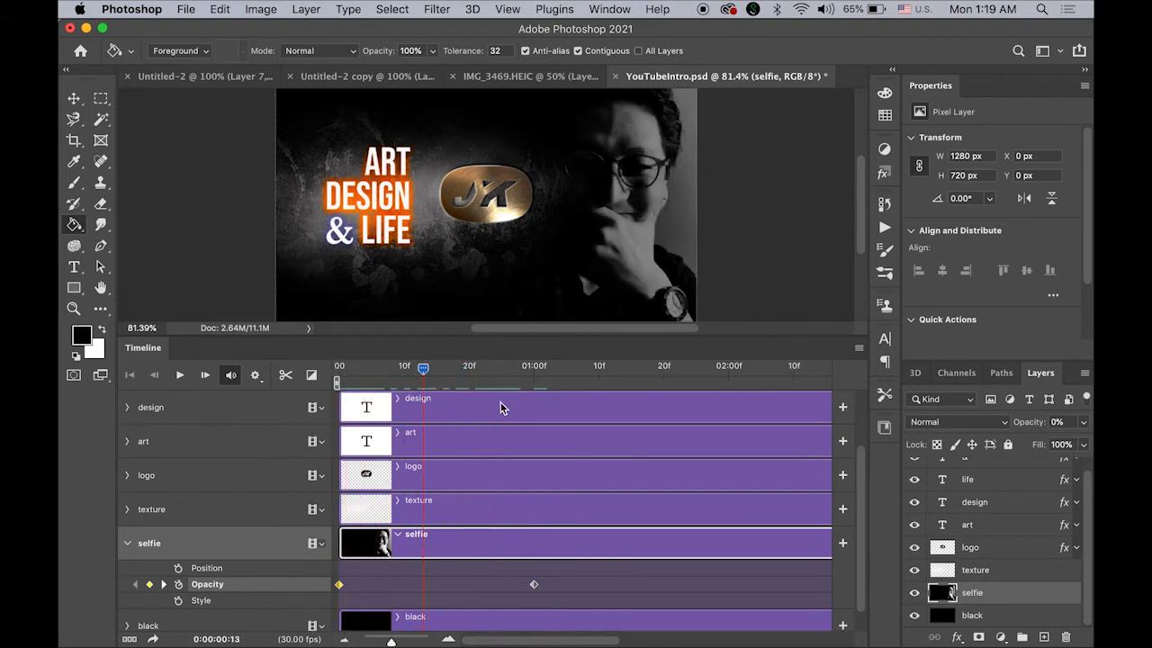
Step: Collapse the selfie track, select the texture layer and toggle its visibility to examine its effect on the artwork
left_click(129, 545)
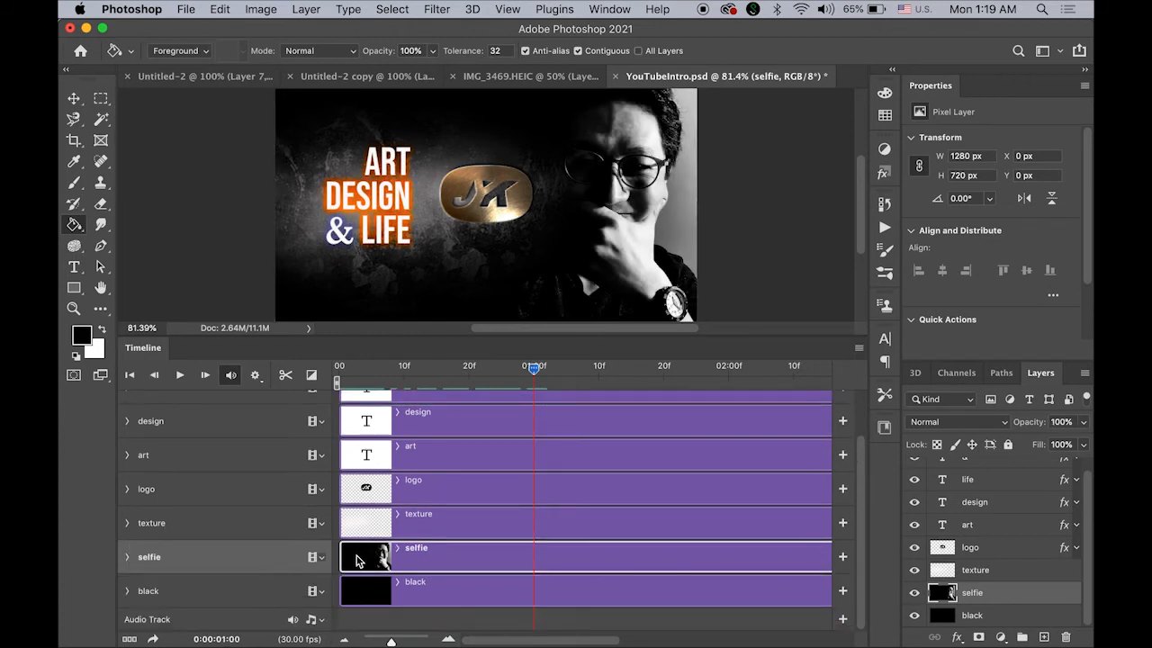
left_click(185, 531)
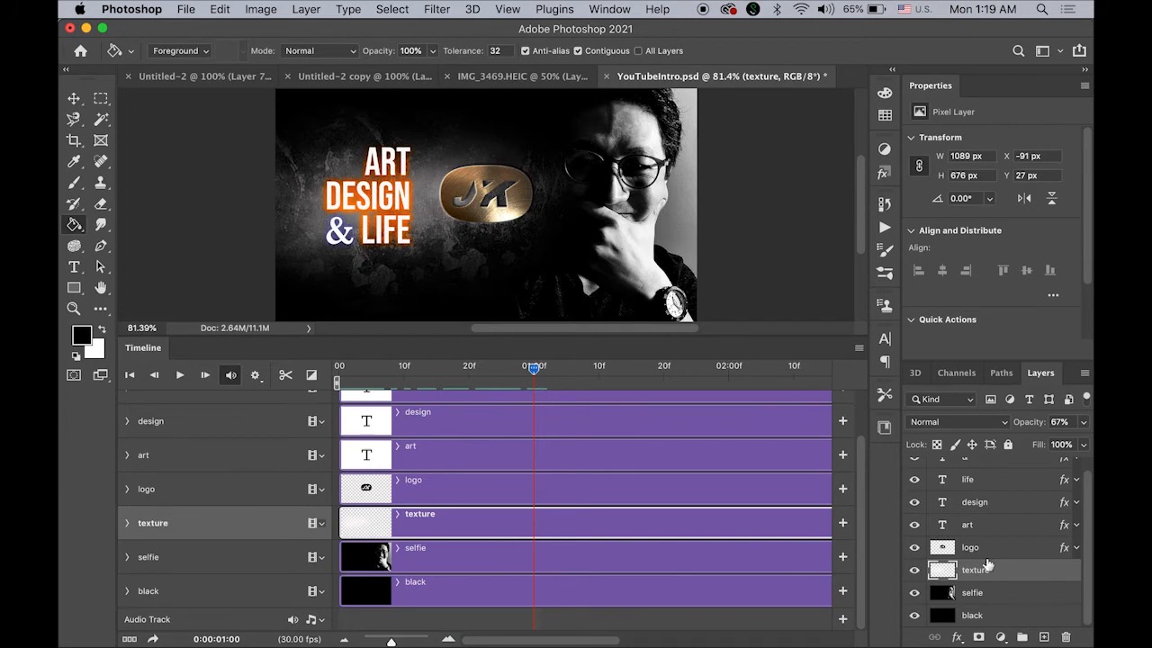
left_click(914, 570)
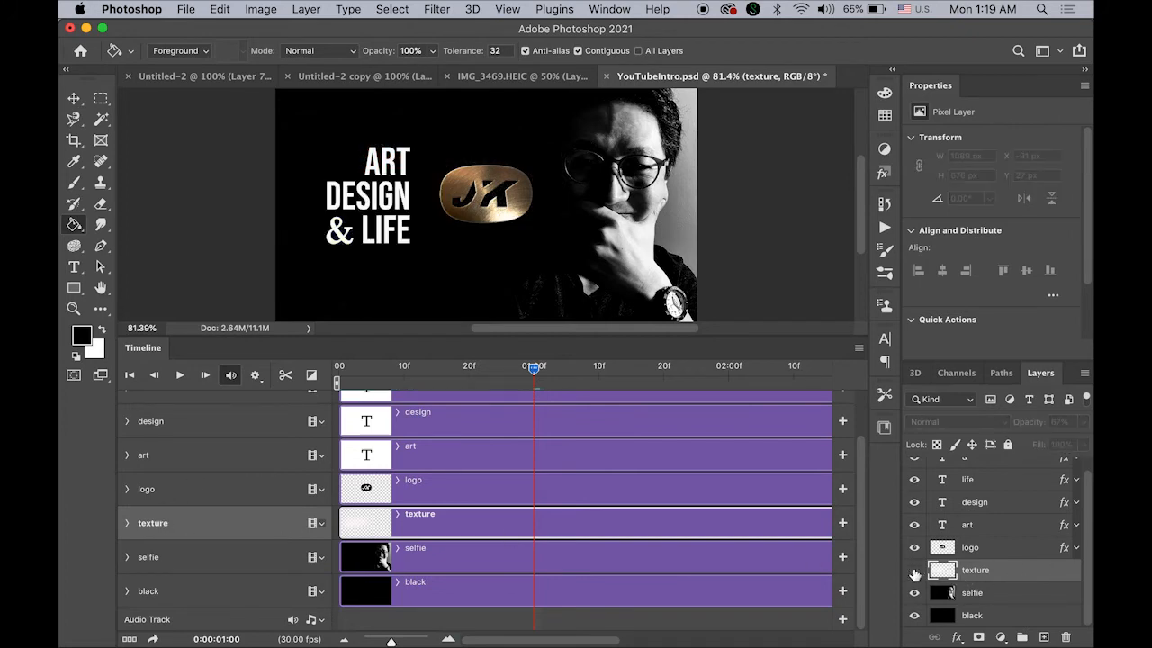
left_click(915, 571)
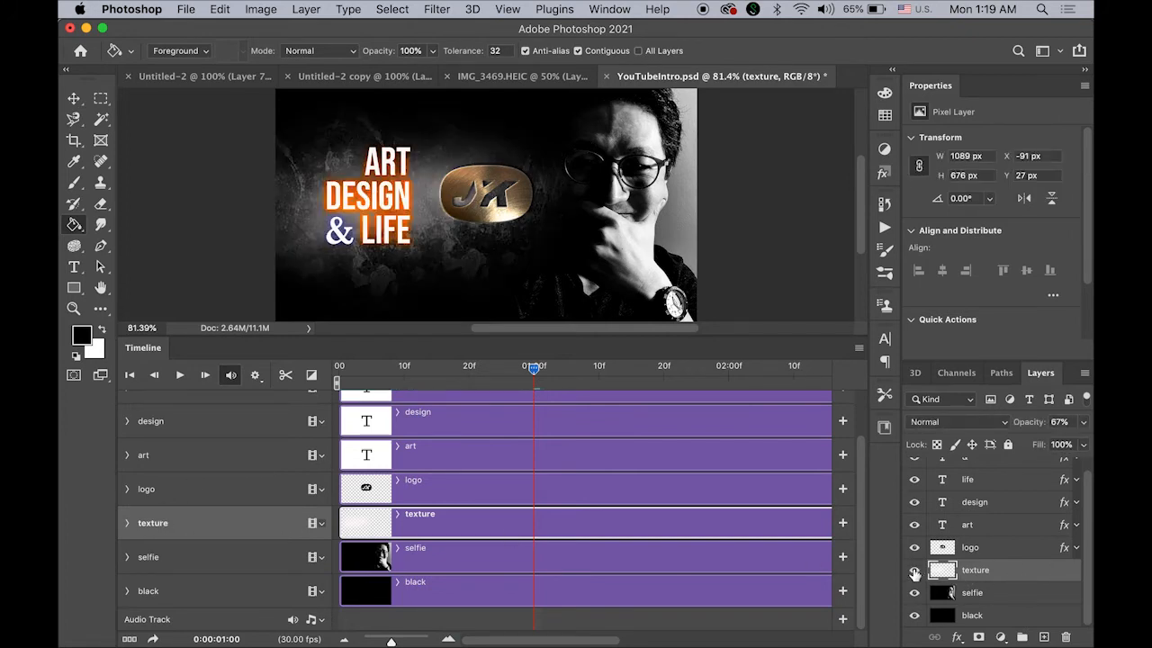
left_click(915, 571)
left_click(914, 571)
Step: Trim the start of the texture clip to 01:00 and add Opacity keyframes to it at 01:00 and 01:20
left_click(127, 559)
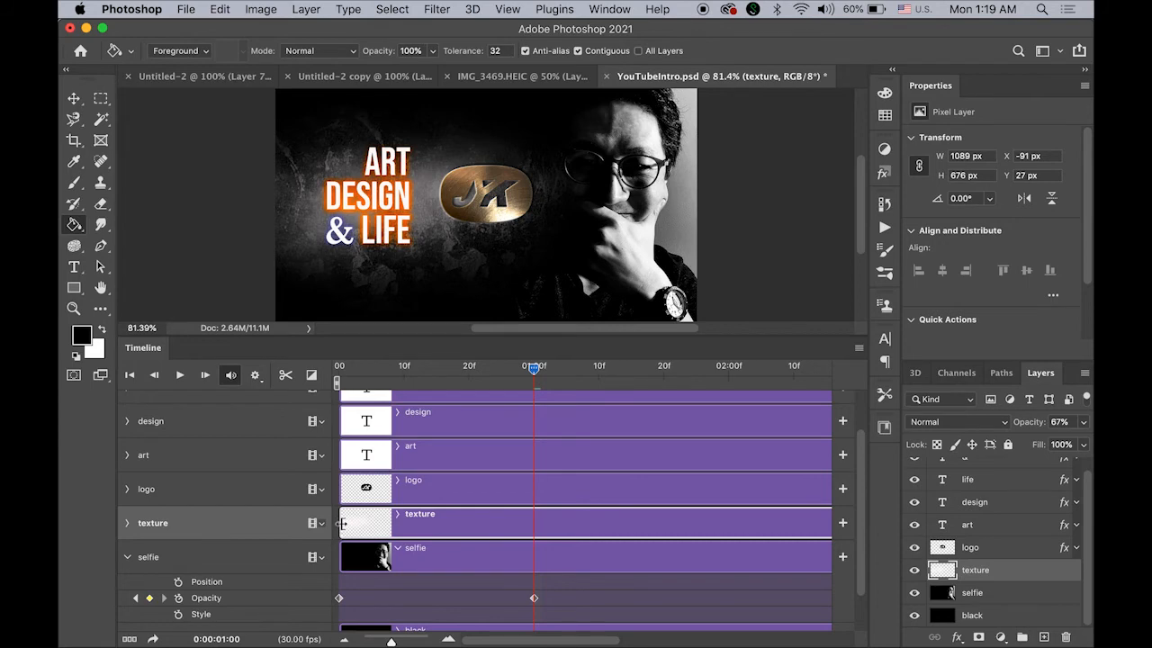
left_click_drag(346, 524, 531, 539)
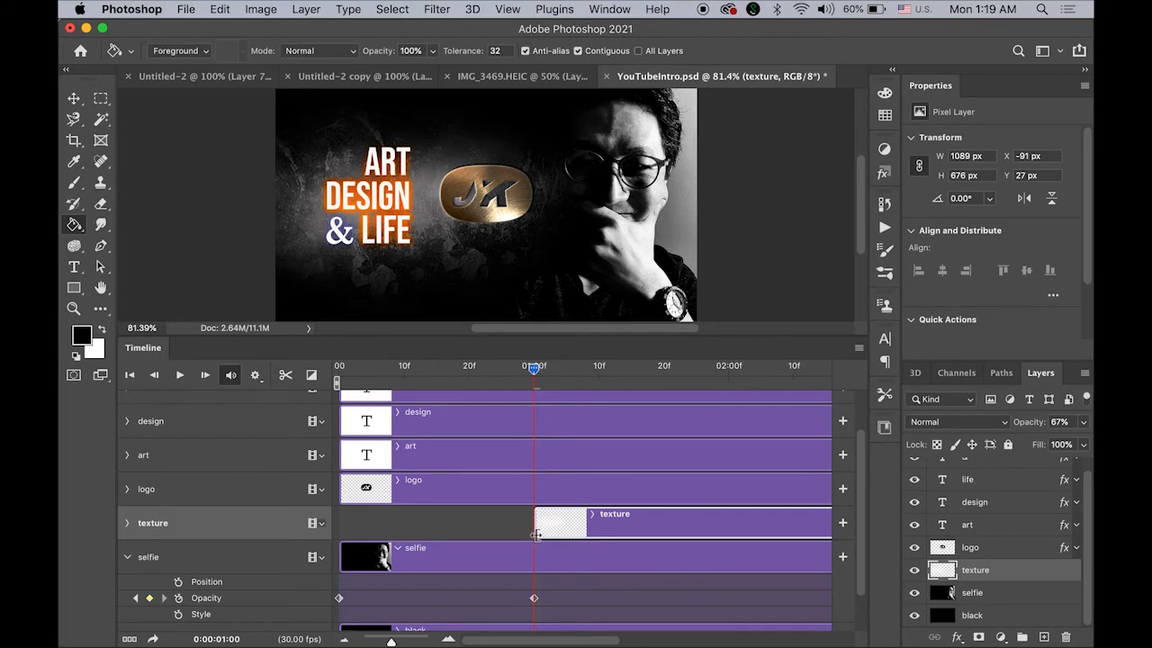
left_click(128, 523)
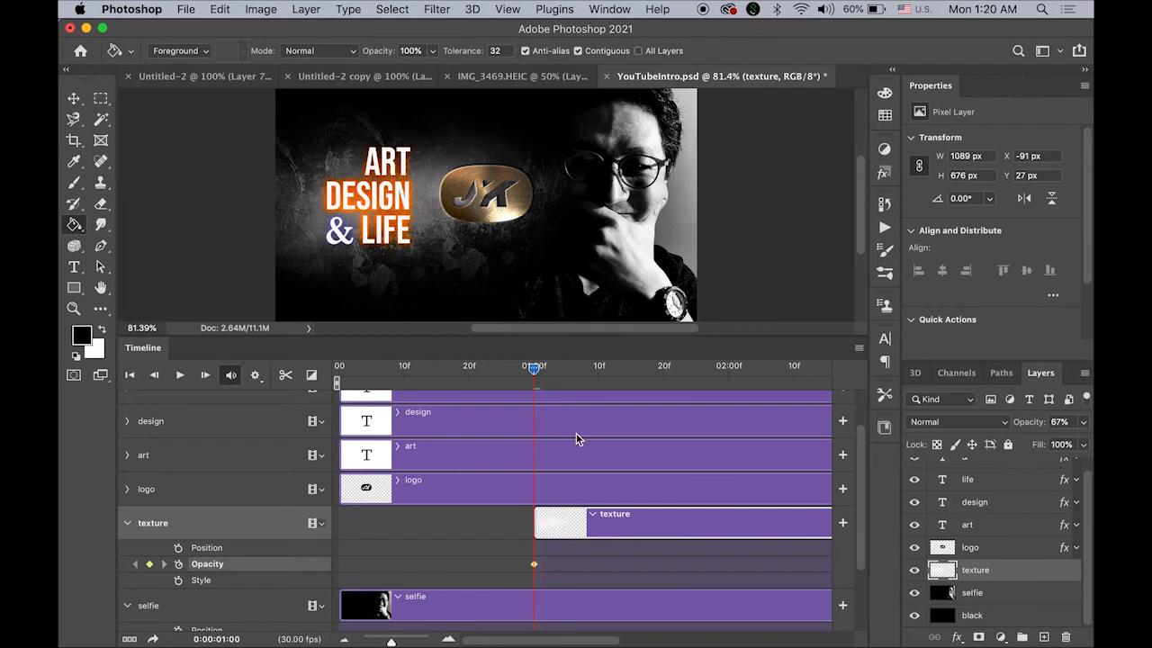
left_click_drag(534, 370, 663, 383)
left_click(149, 563)
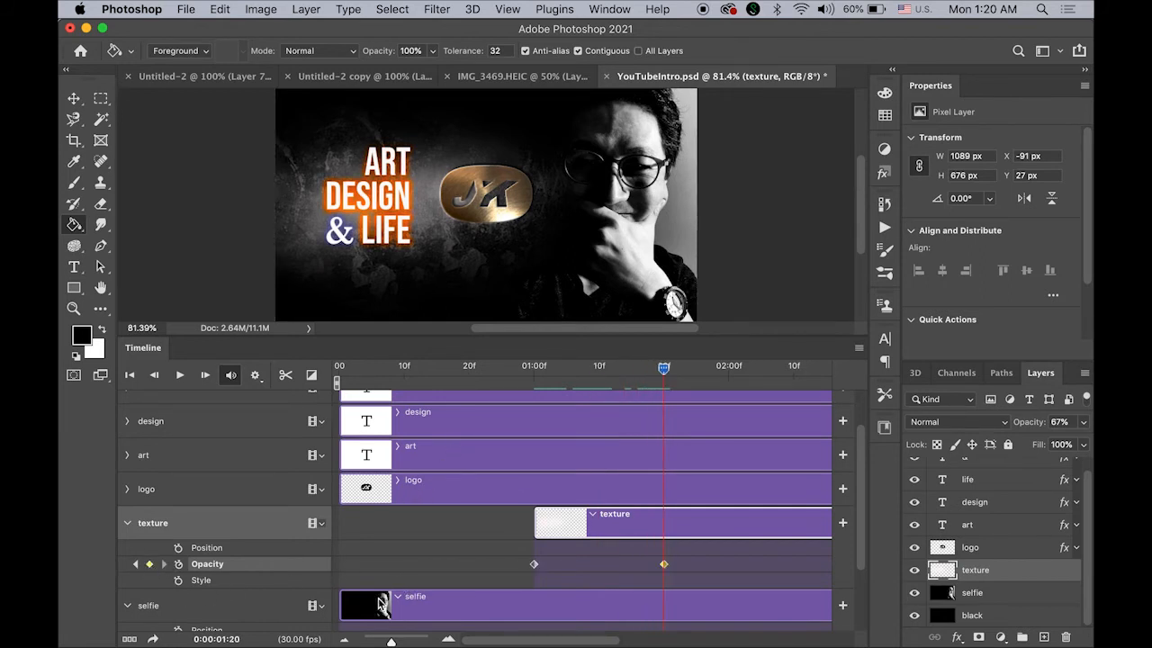
Step: Make the texture layer fully transparent at its 01:00 Opacity keyframe and scrub through the fade-in to 01:20
left_click_drag(663, 371, 535, 409)
left_click(533, 564)
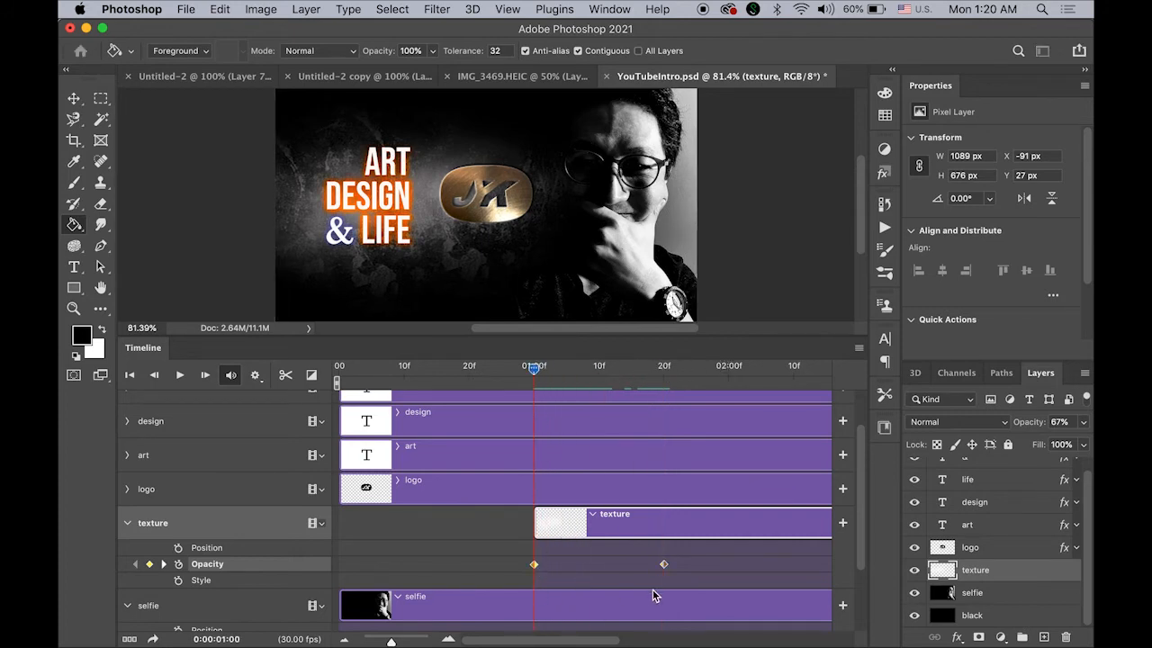
left_click(1087, 430)
left_click_drag(1059, 443, 677, 445)
left_click_drag(533, 372, 663, 434)
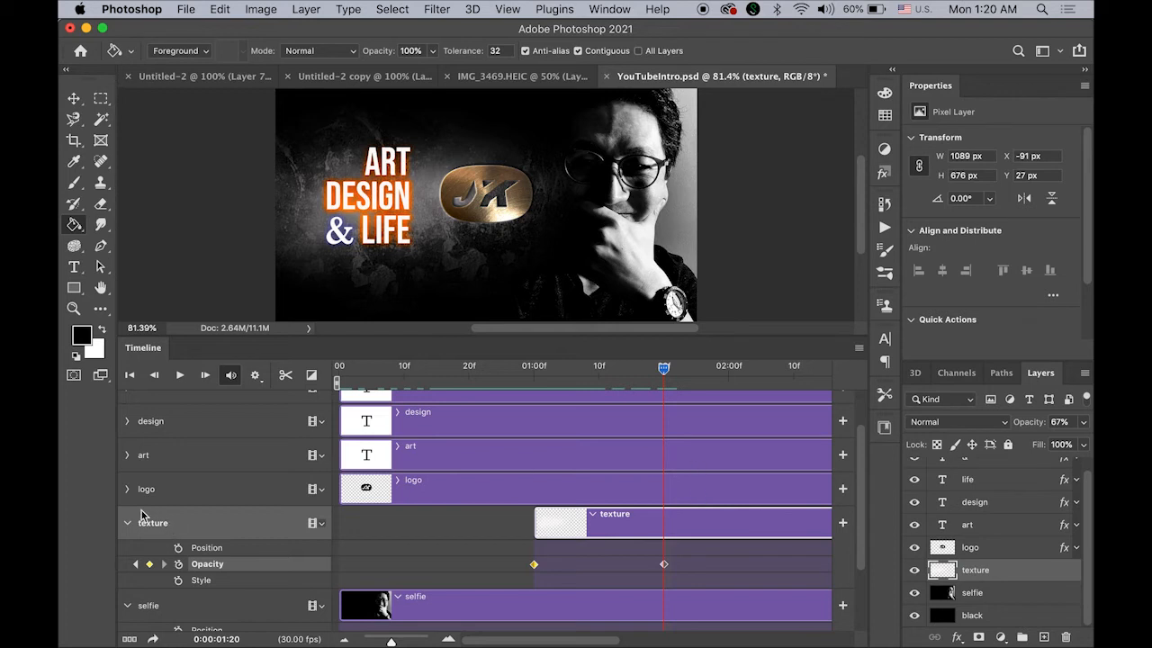
Step: Expand the logo track and trim the start of its clip to 01:20
left_click(171, 491)
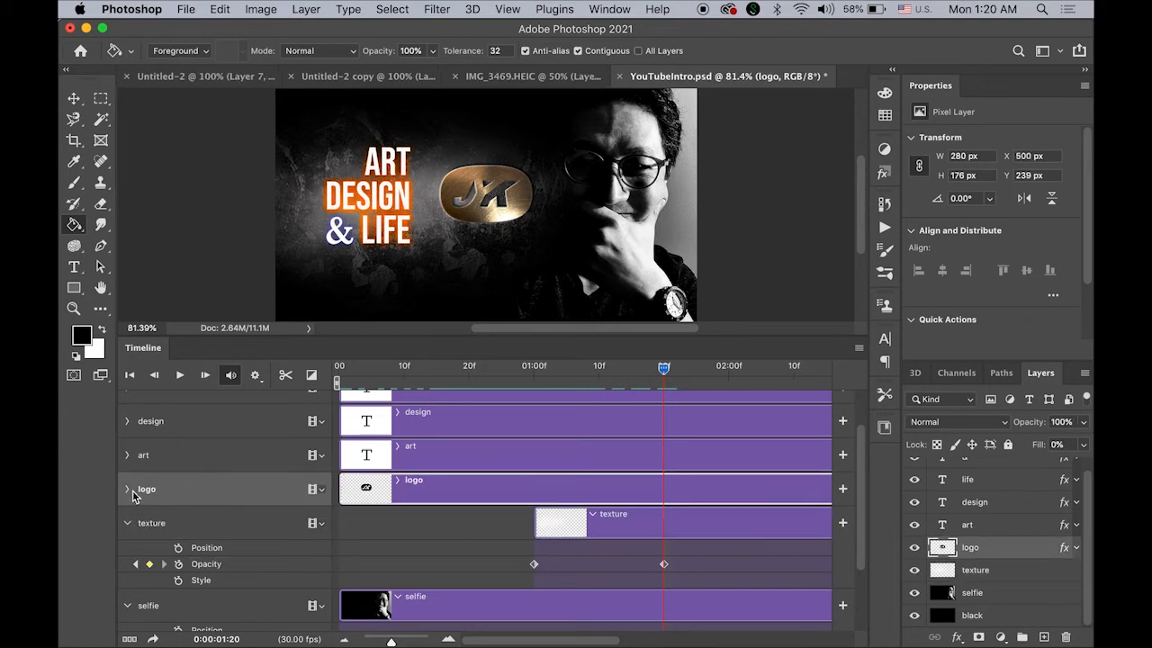
left_click(128, 490)
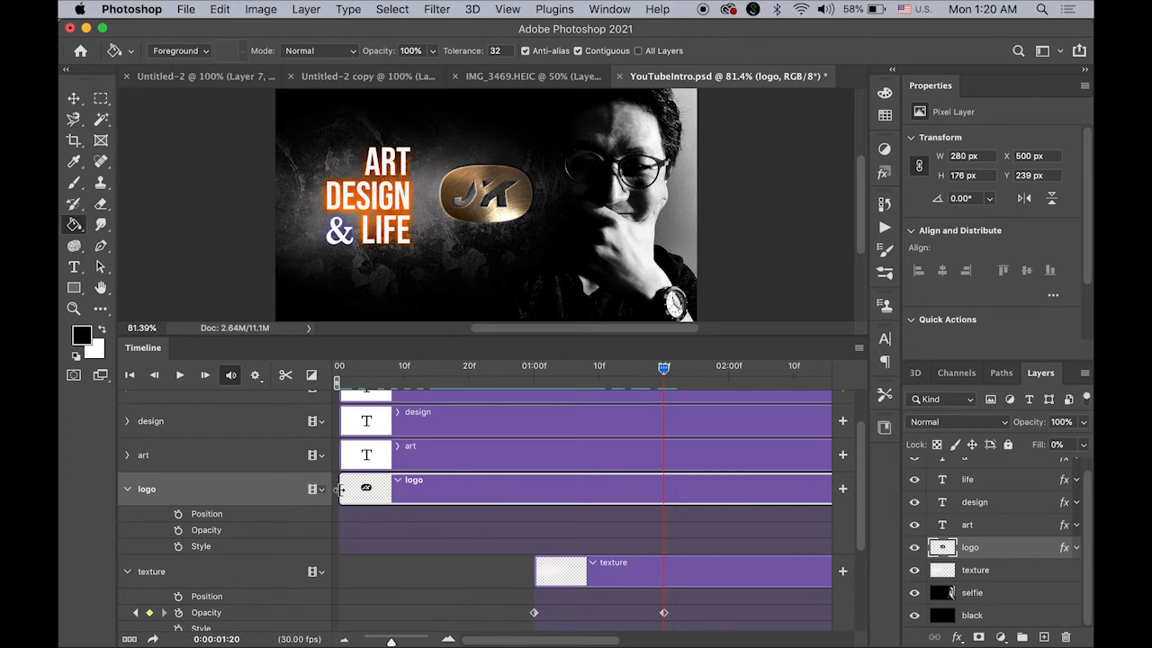
left_click_drag(341, 489, 664, 503)
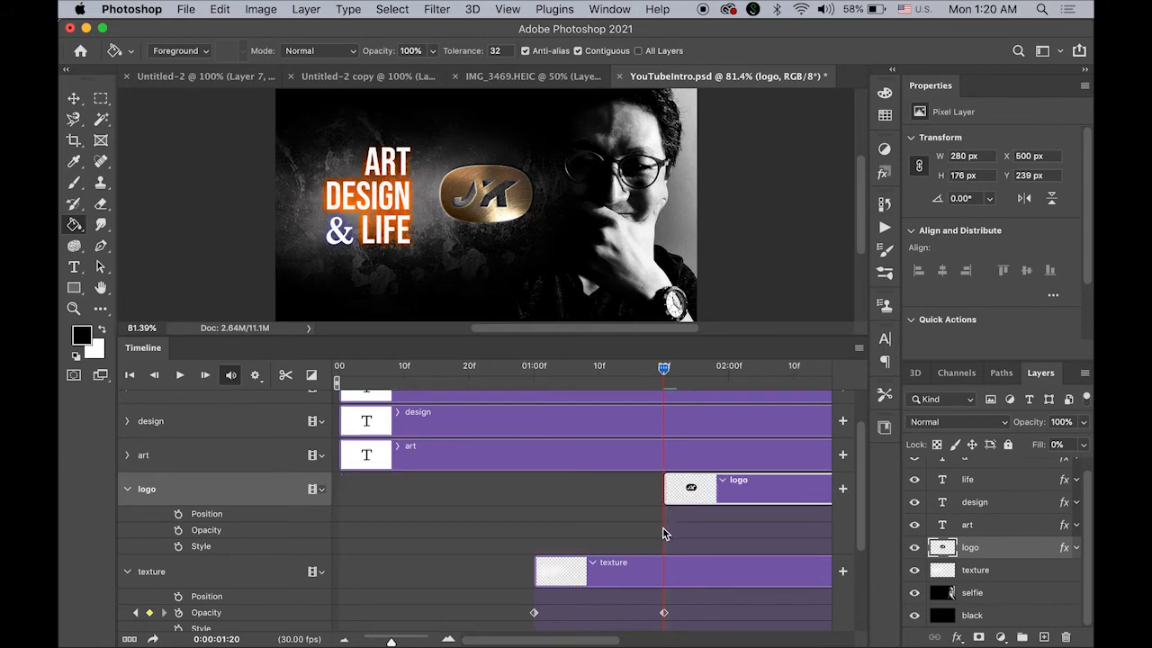
Step: Add Position keyframes to the logo track at 01:20 and 02:00
left_click(178, 515)
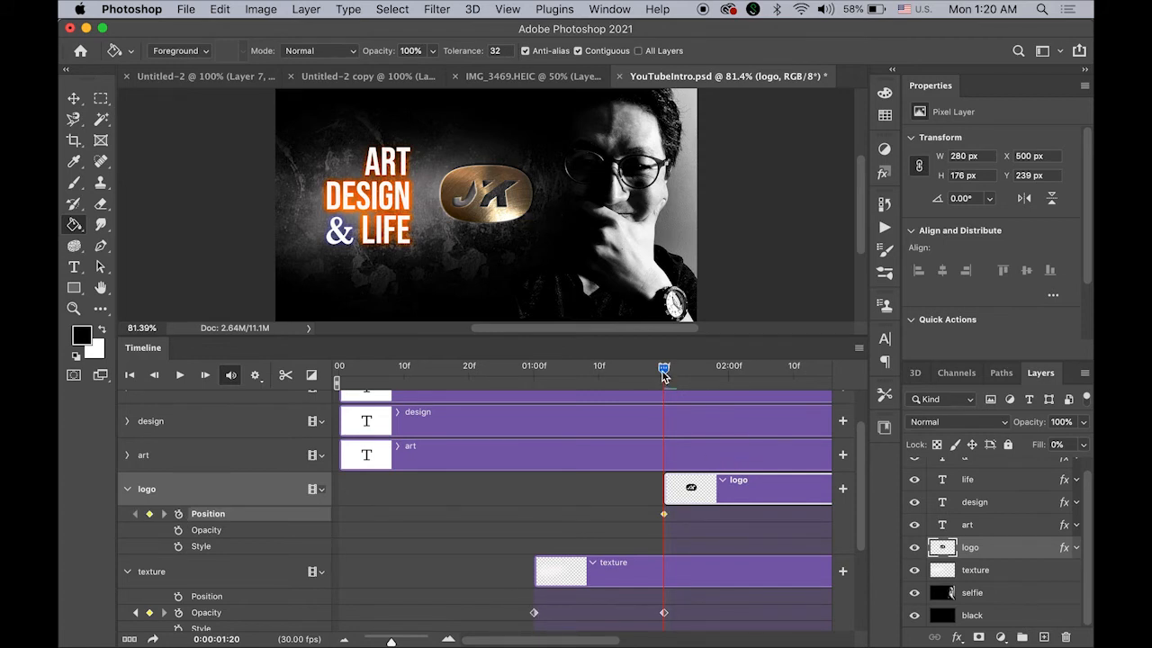
left_click_drag(663, 375, 730, 378)
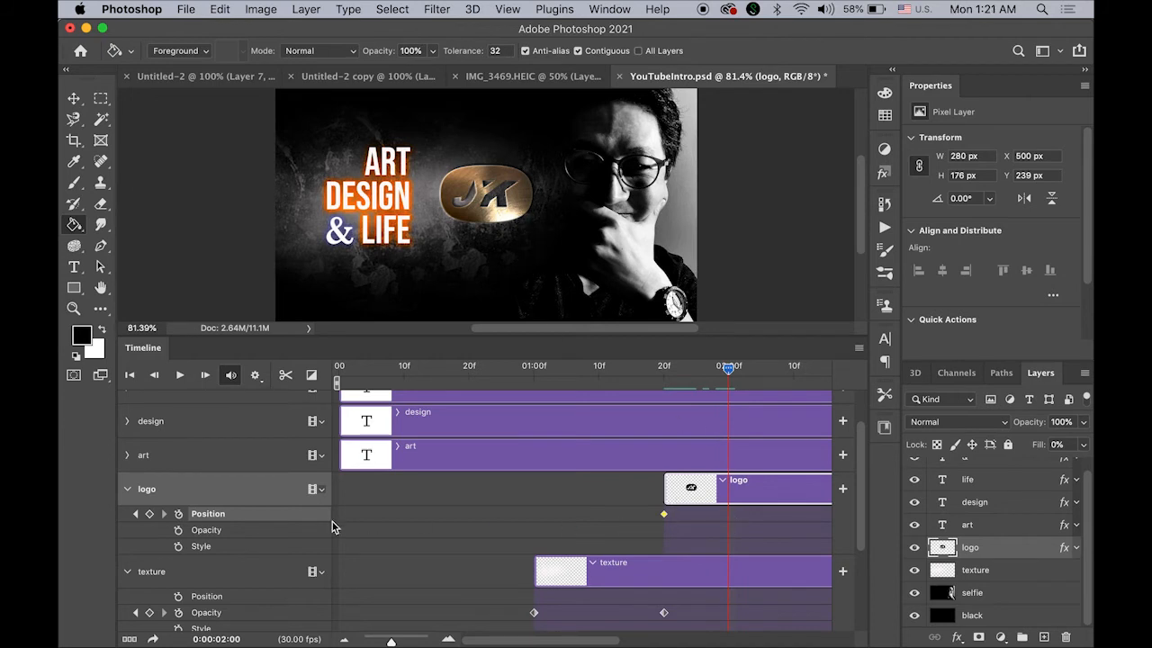
left_click(149, 516)
left_click_drag(728, 371, 667, 387)
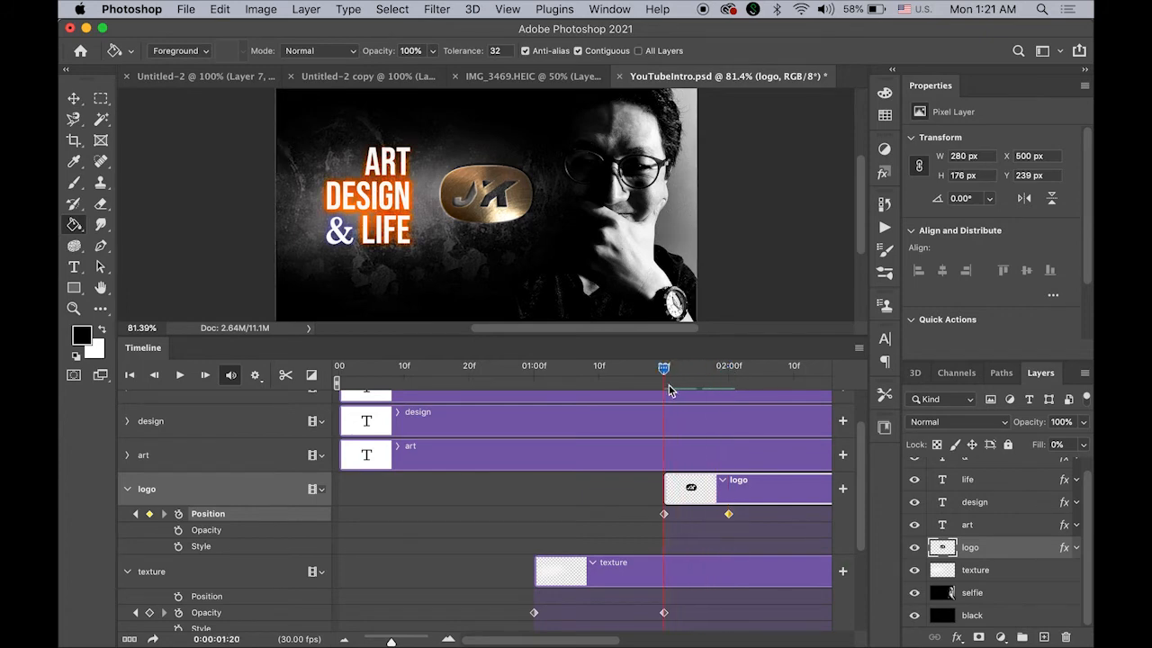
Step: Add Opacity keyframes to the logo track at 01:20 and 02:00, and return the playhead to 01:20
left_click(178, 538)
left_click_drag(664, 369, 730, 378)
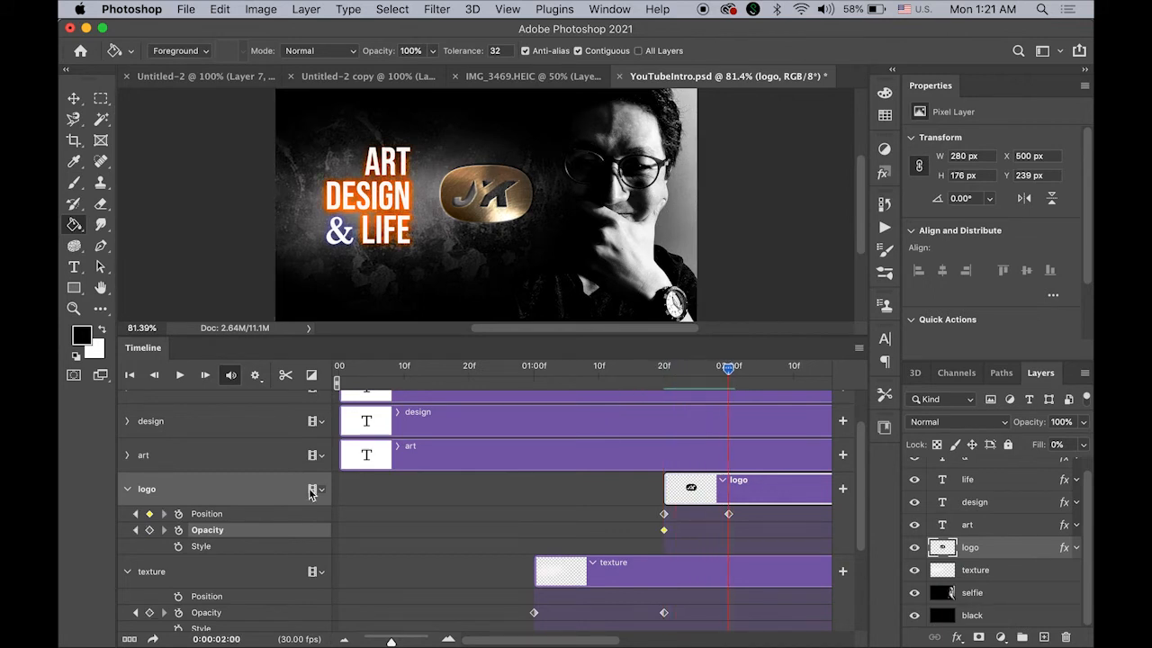
left_click(149, 531)
left_click_drag(730, 375, 664, 391)
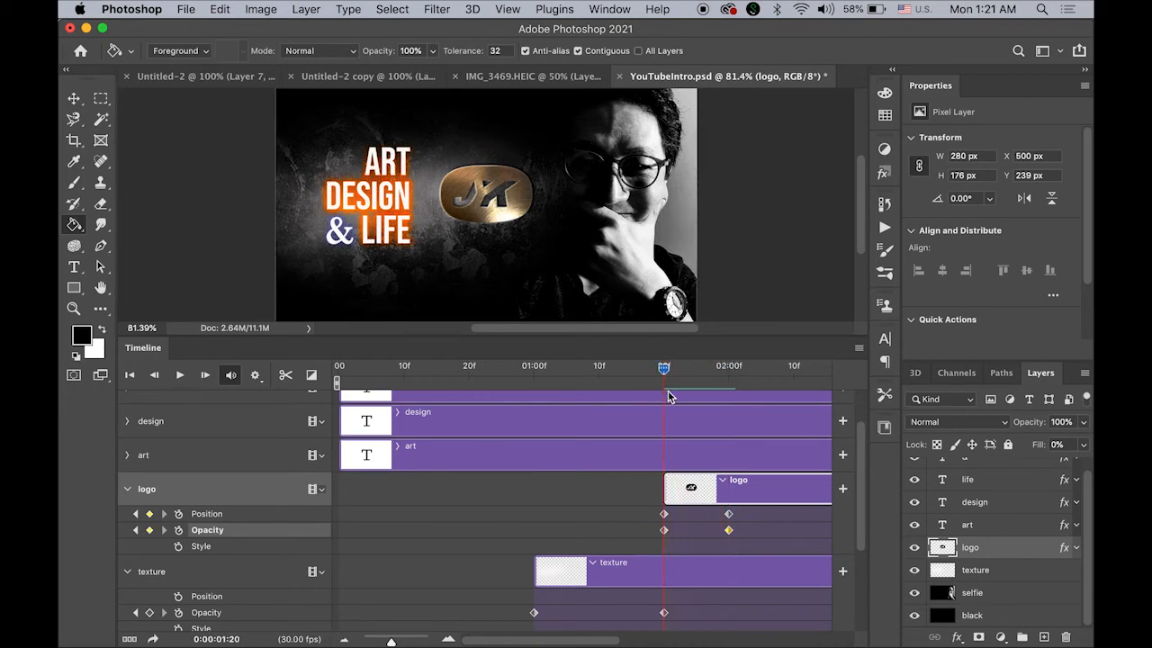
Step: Move the JK logo right to X 583 px at its Position keyframe at 01:20
left_click(664, 515)
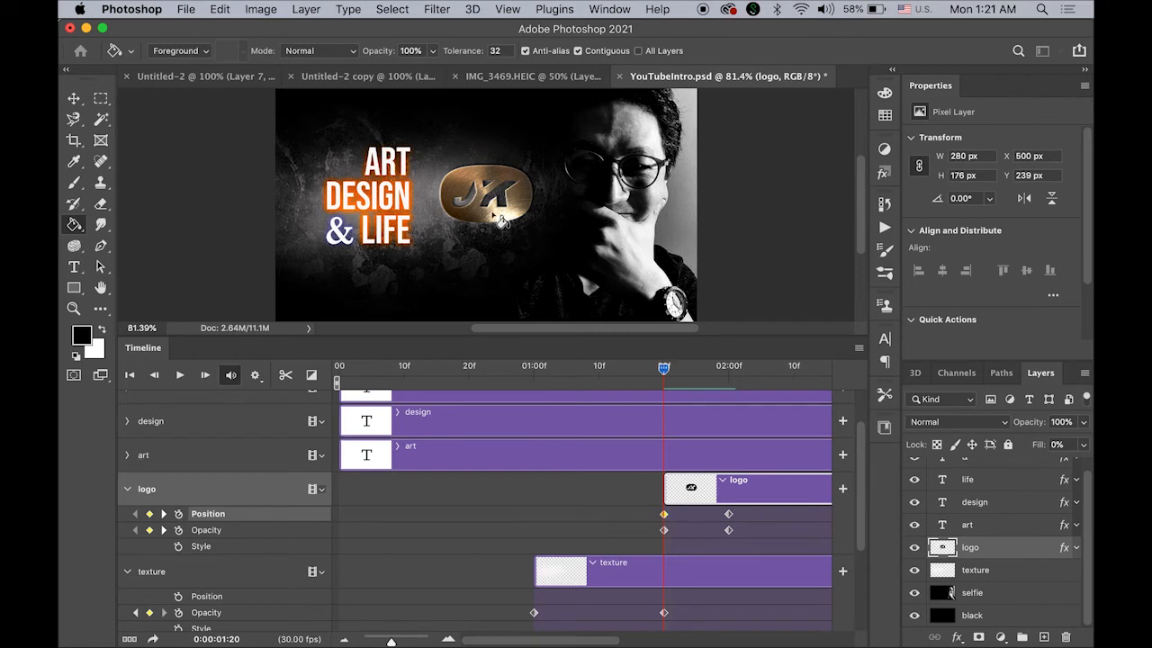
left_click(74, 99)
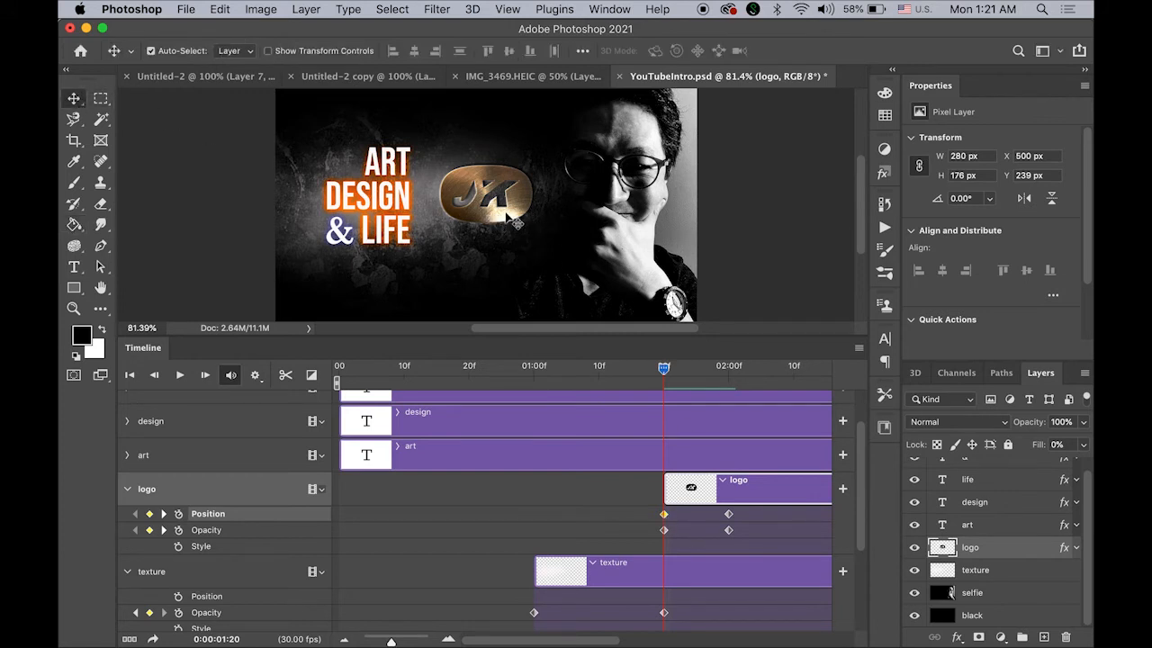
left_click_drag(507, 221, 529, 216)
mouse_move(664, 372)
left_mouse_down()
mouse_move(738, 372)
mouse_move(638, 378)
mouse_move(663, 379)
left_mouse_up()
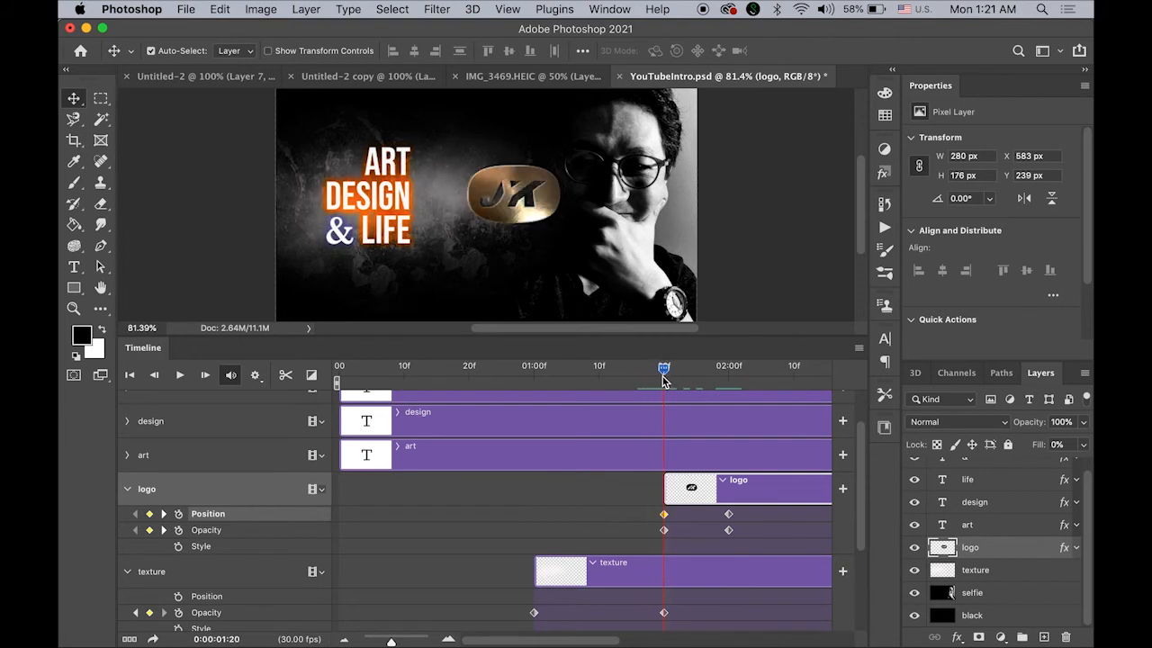
Step: Set the logo's opacity to 0% at its 01:20 Opacity keyframe and scrub through the animation to 02:00
left_click(664, 531)
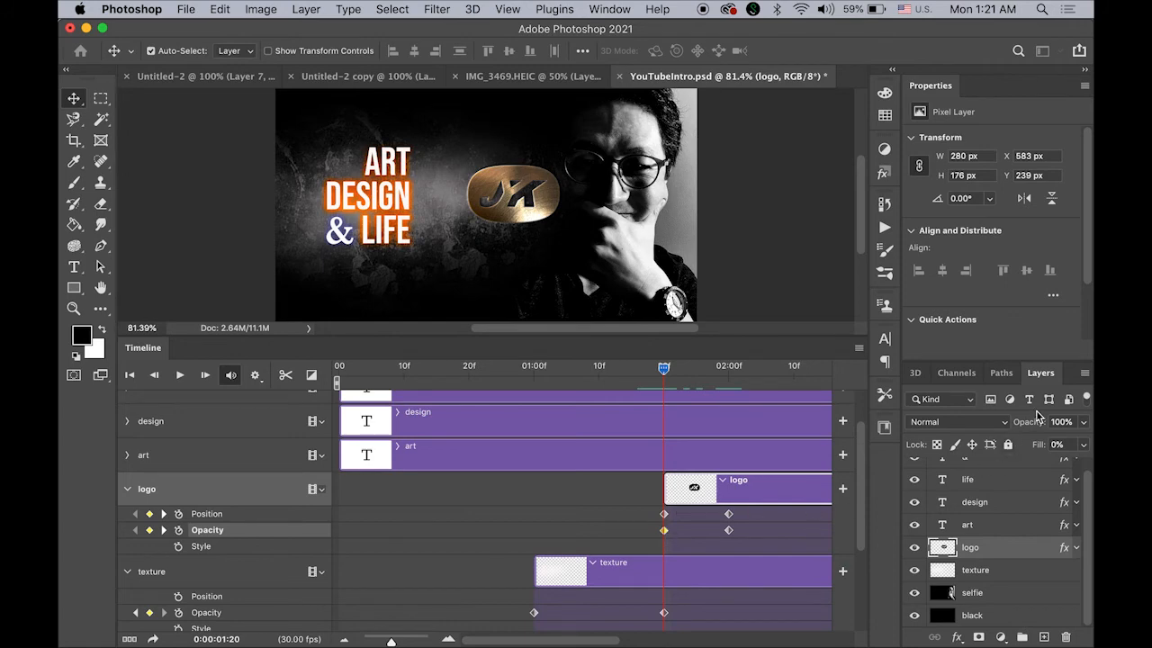
left_click(1087, 429)
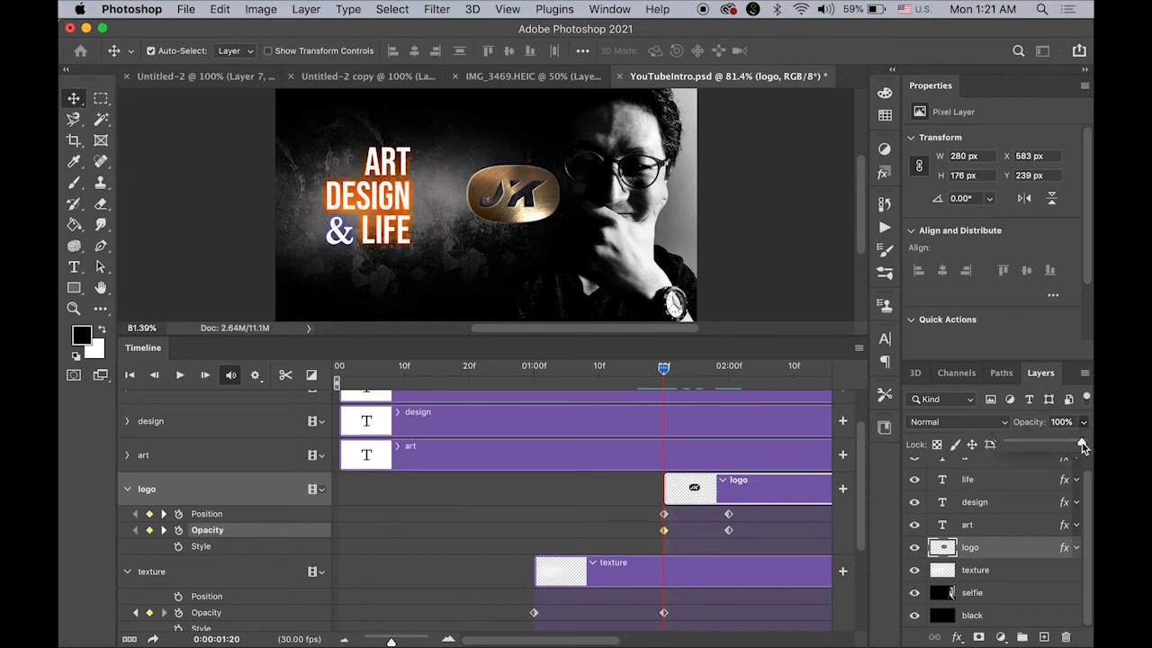
left_click_drag(1083, 448, 981, 450)
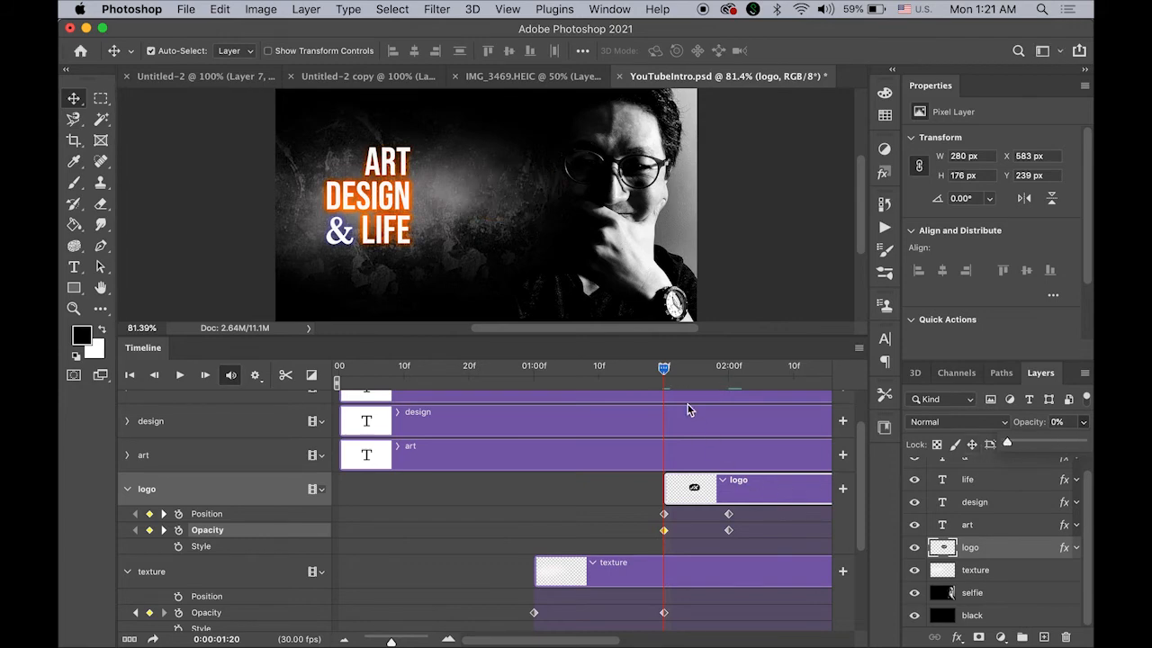
left_click_drag(663, 369, 729, 402)
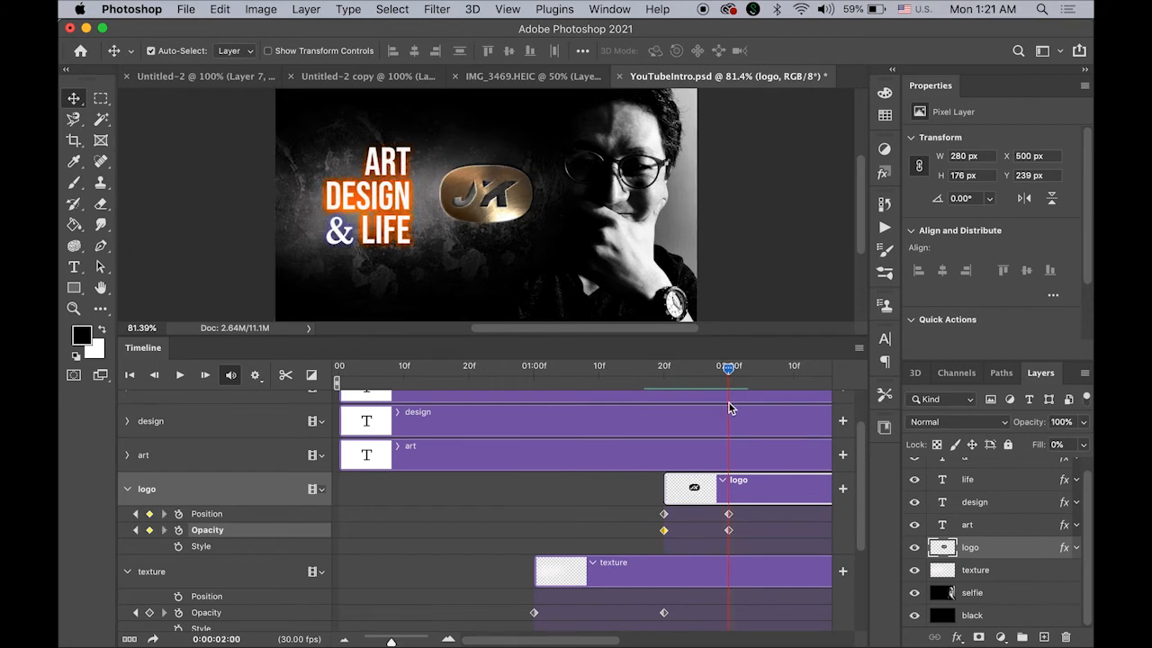
Step: Trim the start of the art, design, life and & text clips to 02:00
left_click(216, 459)
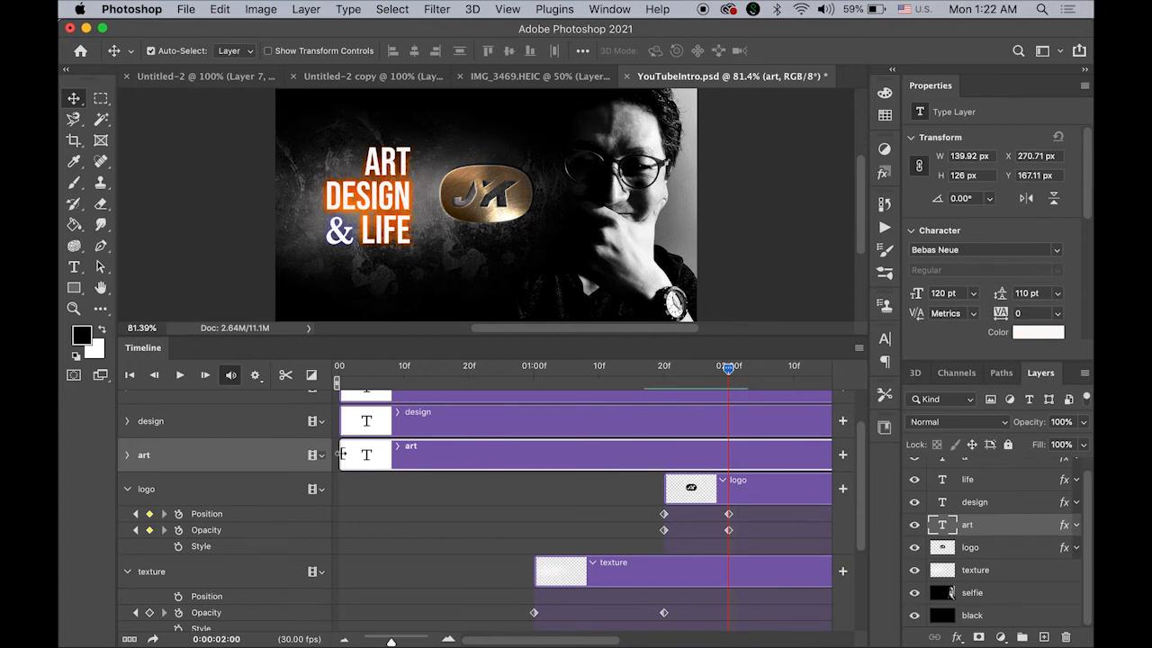
left_click_drag(342, 455, 722, 468)
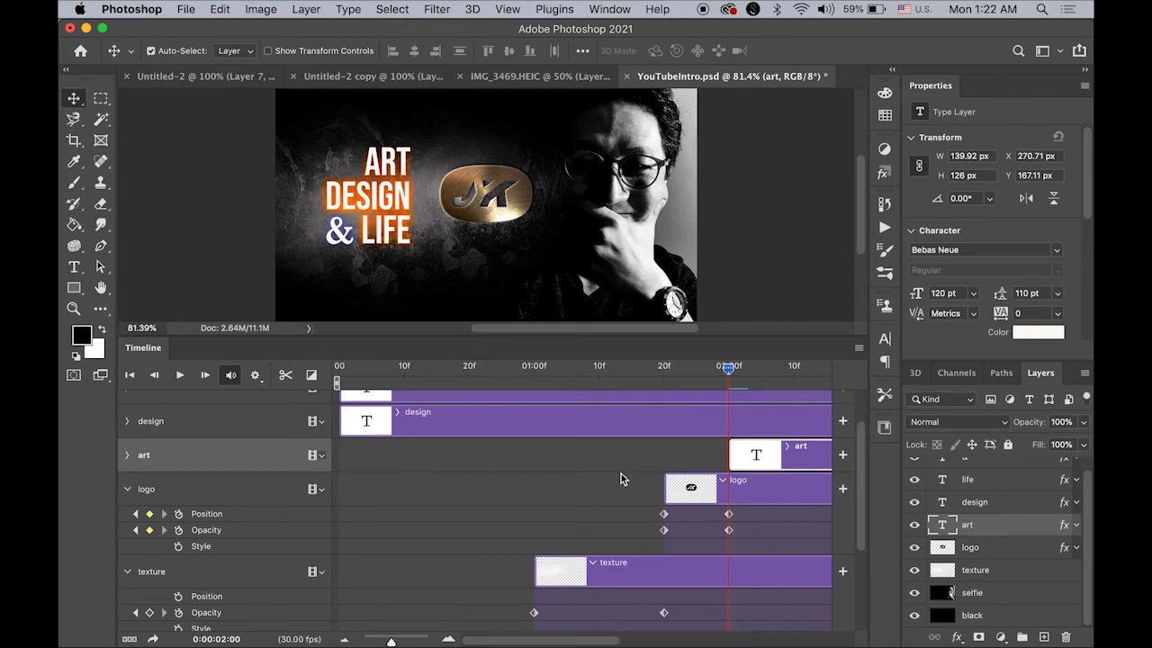
left_click(183, 423)
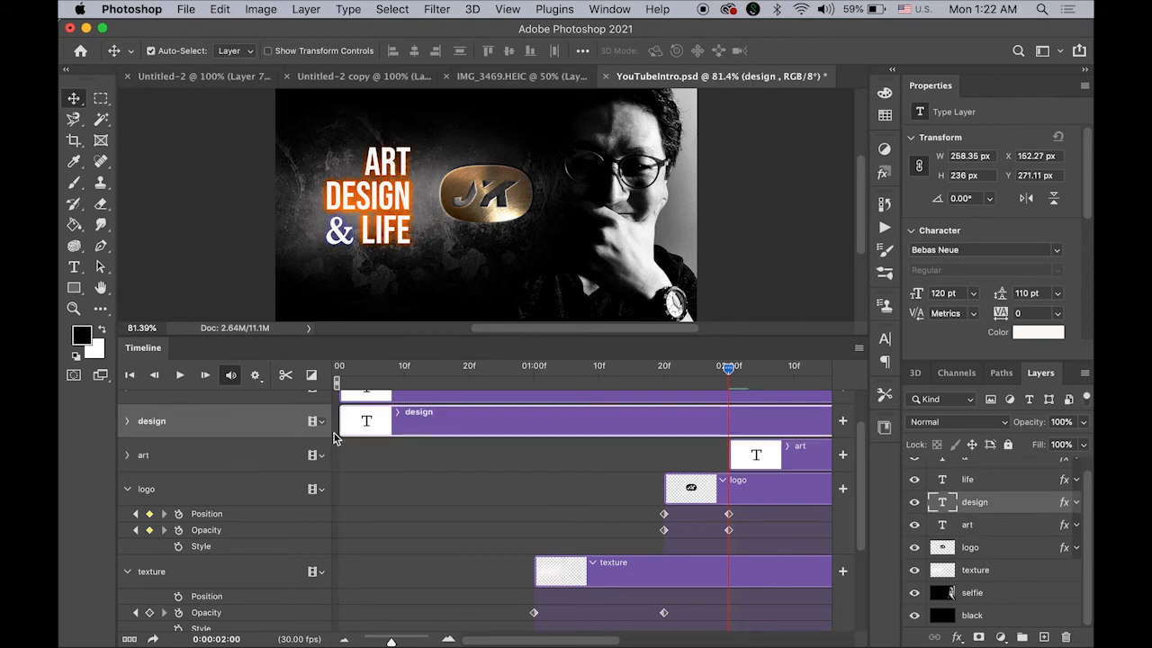
left_click_drag(340, 420, 720, 444)
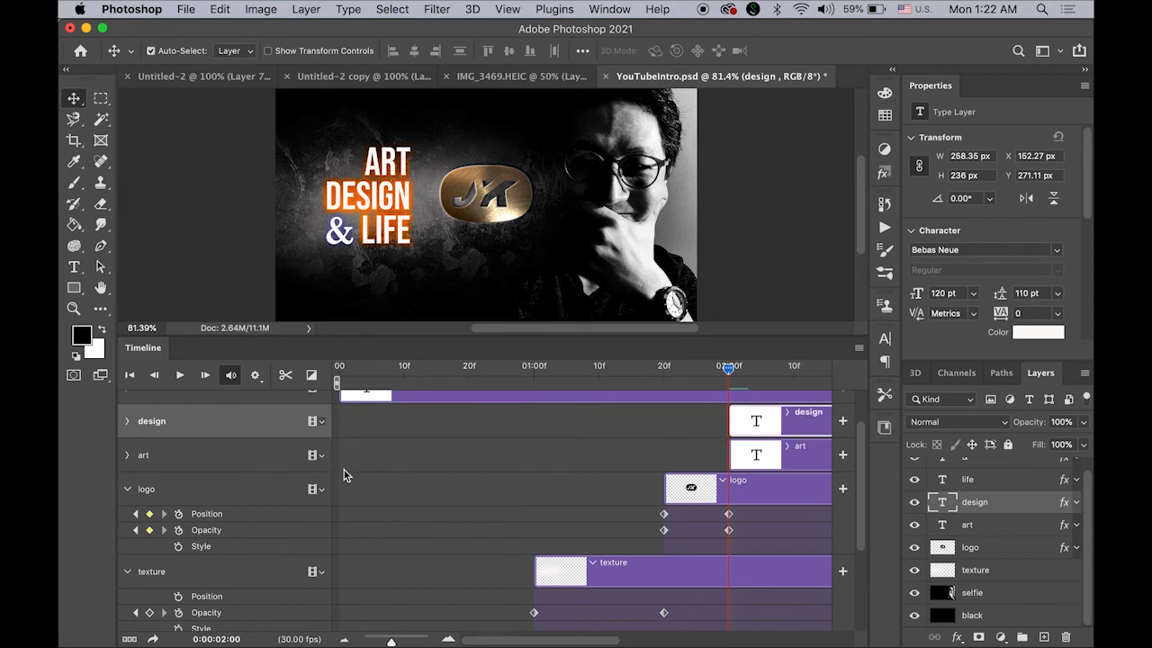
scroll(333, 477, "up", 1)
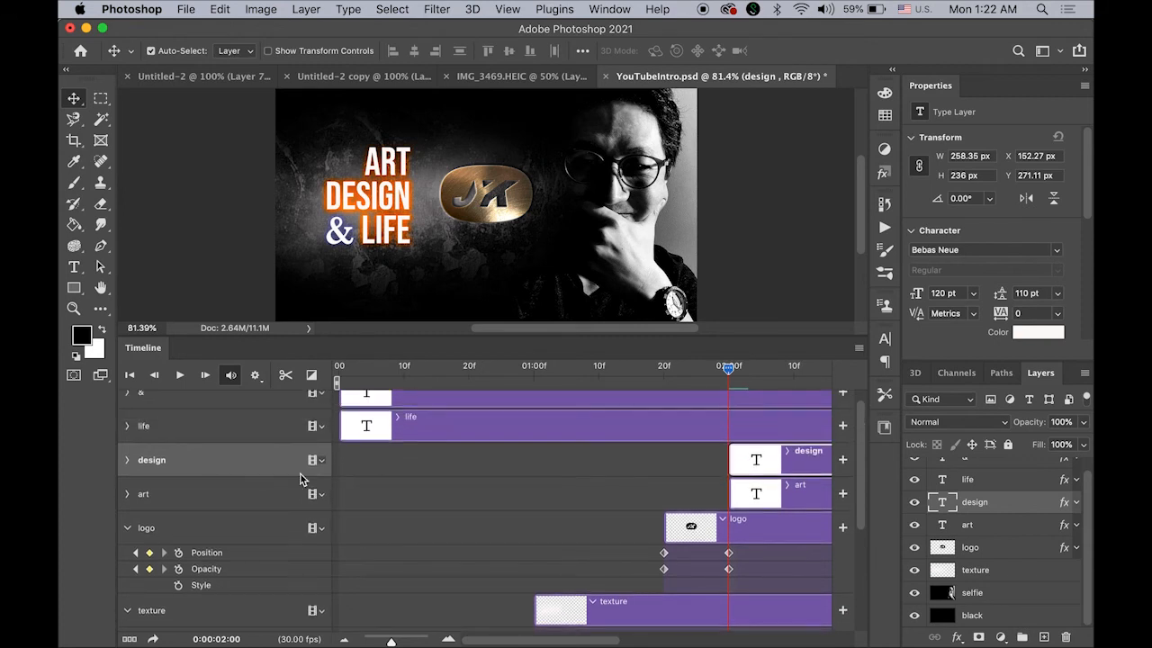
left_click(405, 430)
left_click_drag(342, 427, 729, 445)
scroll(528, 475, "up", 1)
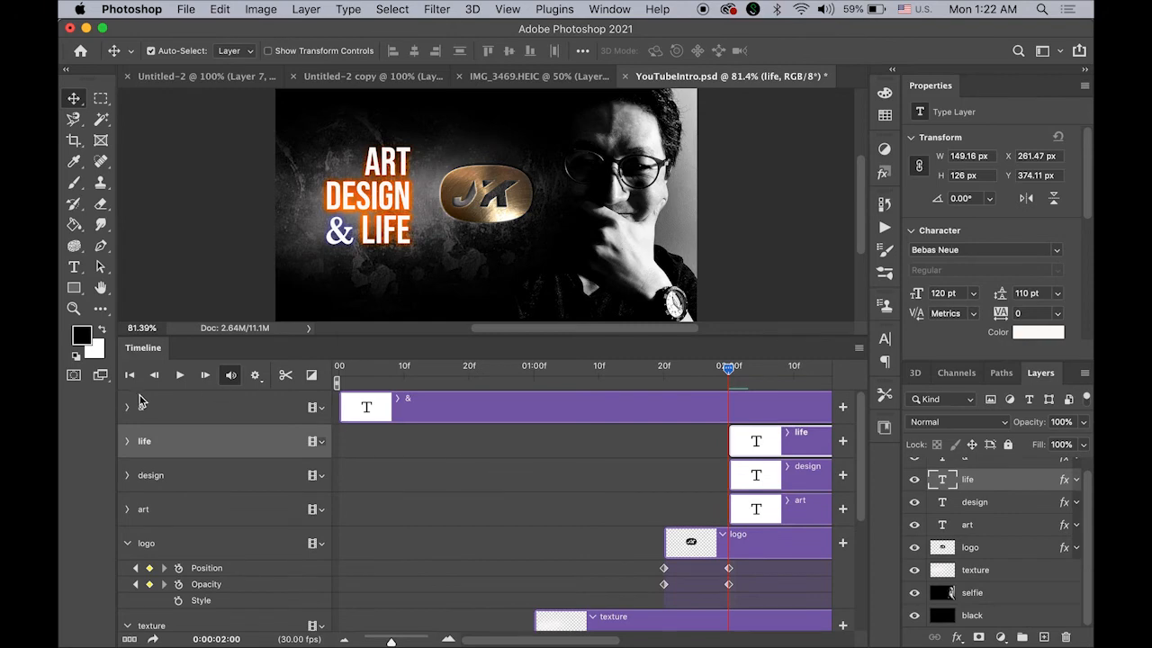
left_click(334, 412)
left_click_drag(342, 408, 724, 425)
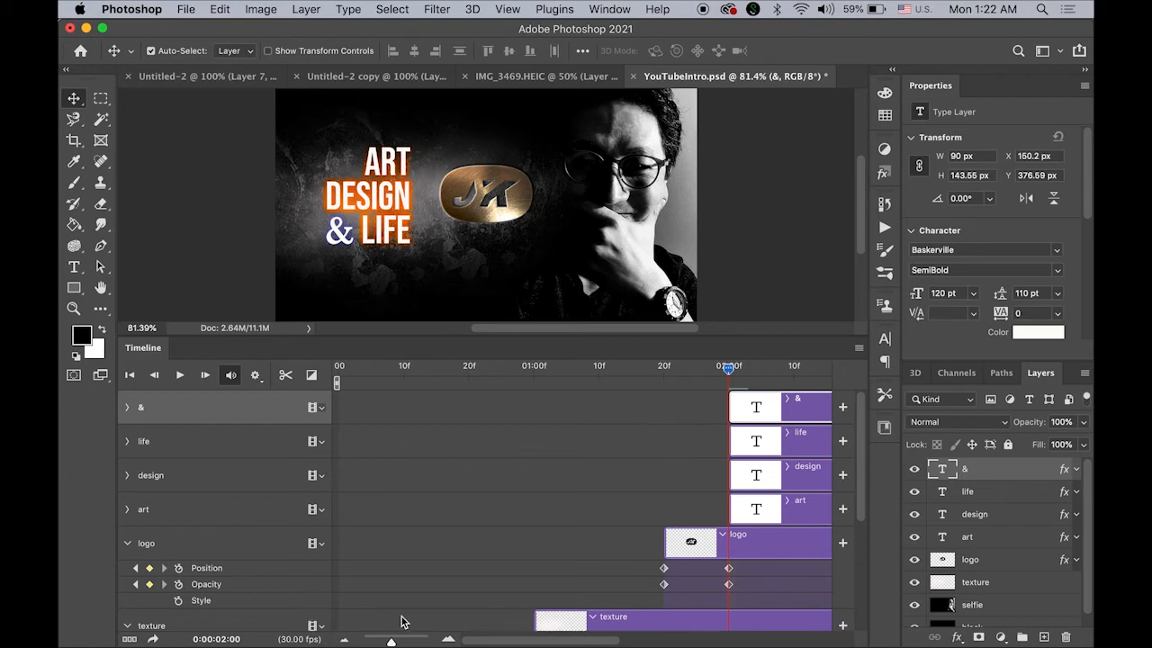
Step: Add Transform and Opacity keyframes to the art track at 02:00 and 02:10, and return the playhead to 02:00
left_click_drag(511, 643, 592, 644)
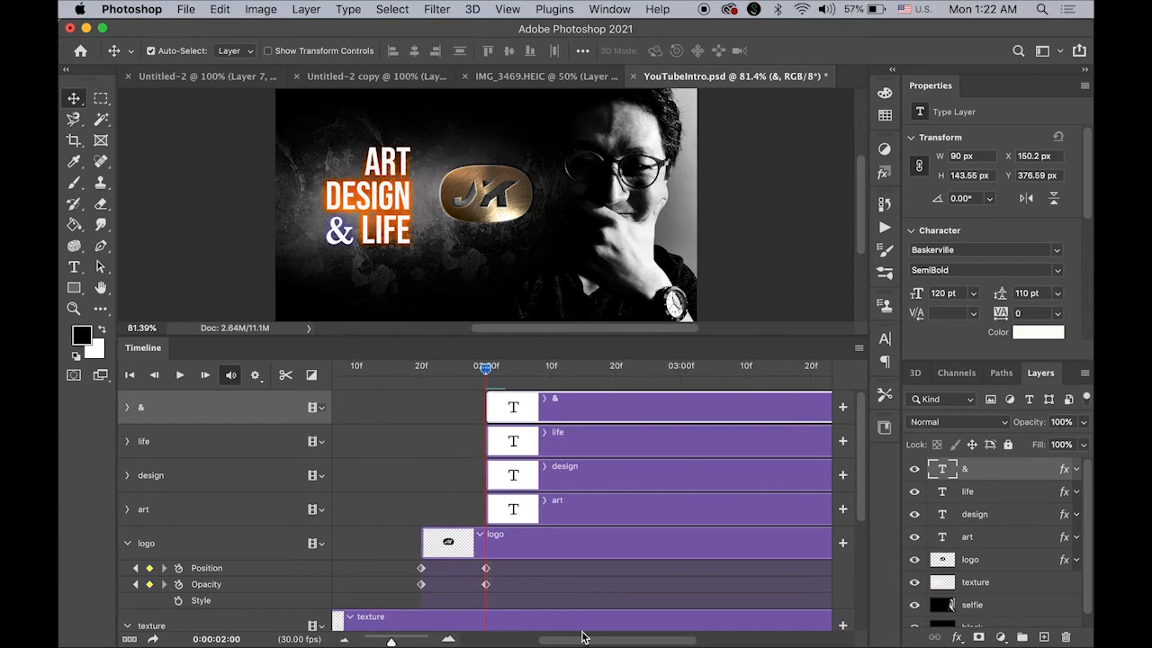
left_click(128, 509)
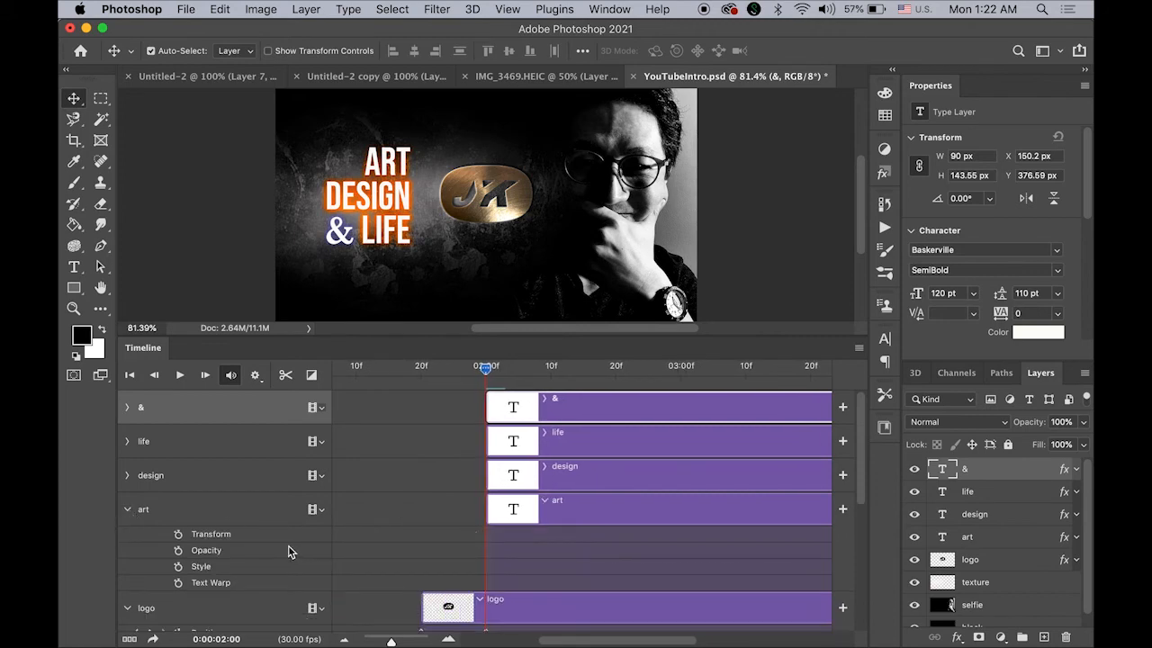
left_click(178, 536)
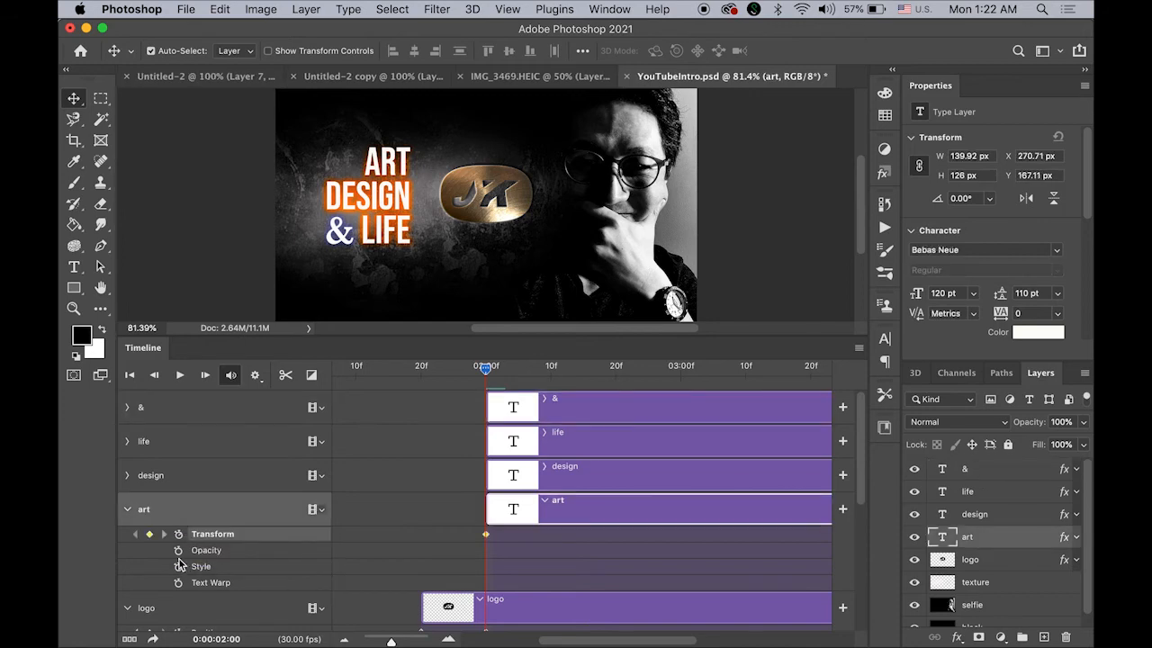
left_click(178, 552)
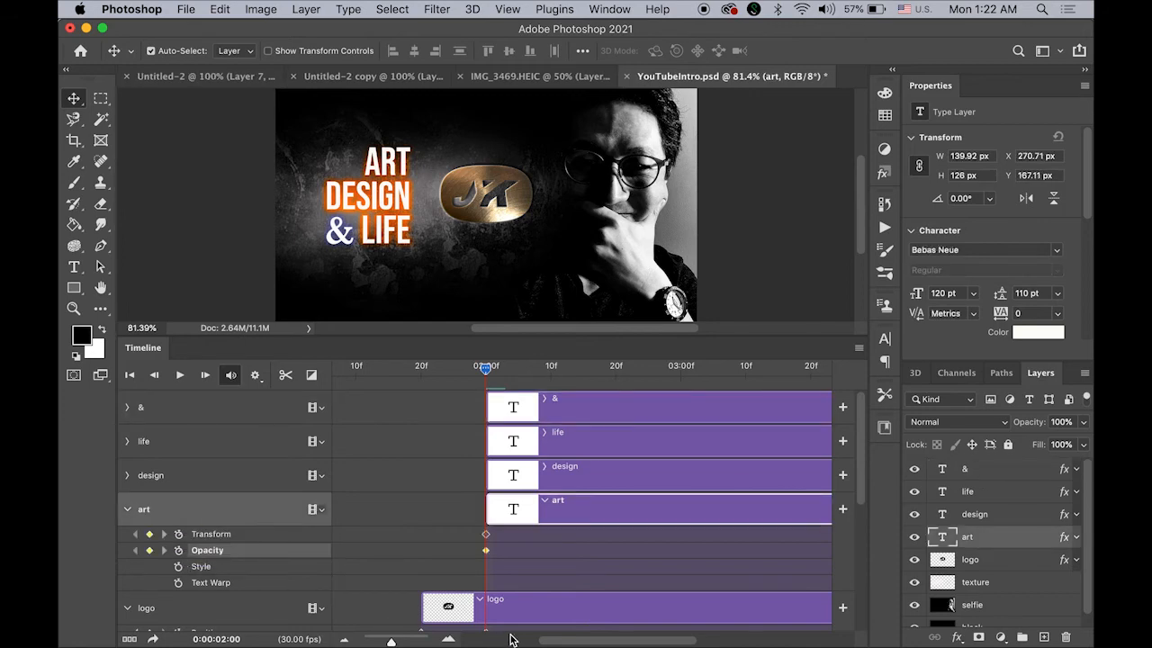
left_click_drag(488, 371, 551, 372)
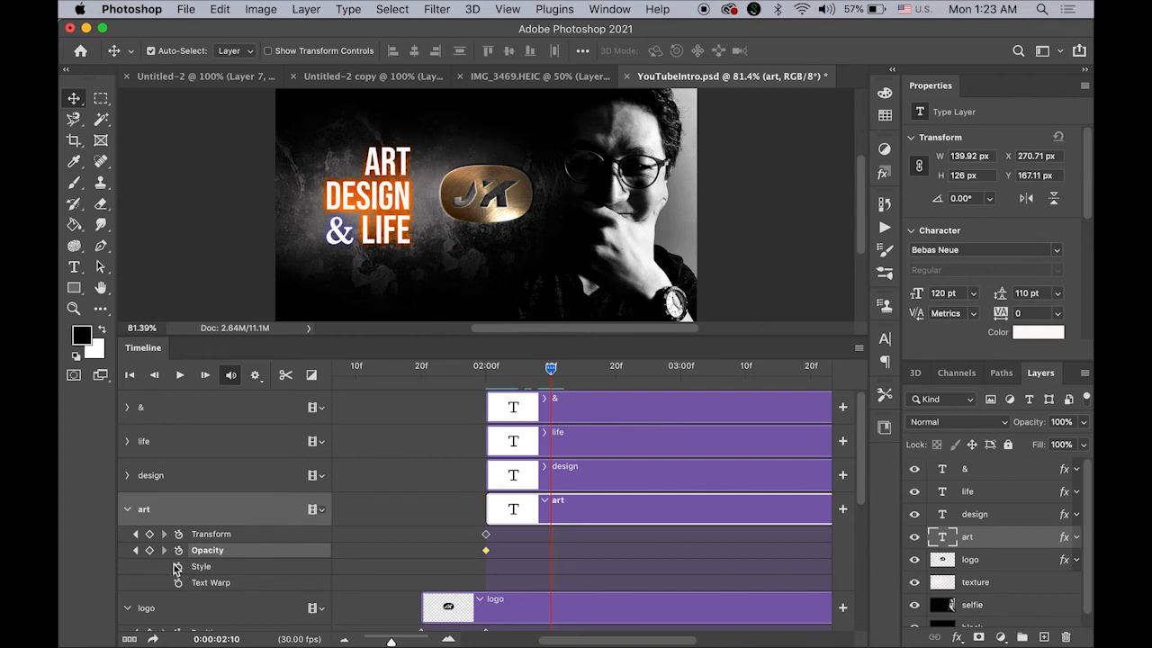
left_click(149, 534)
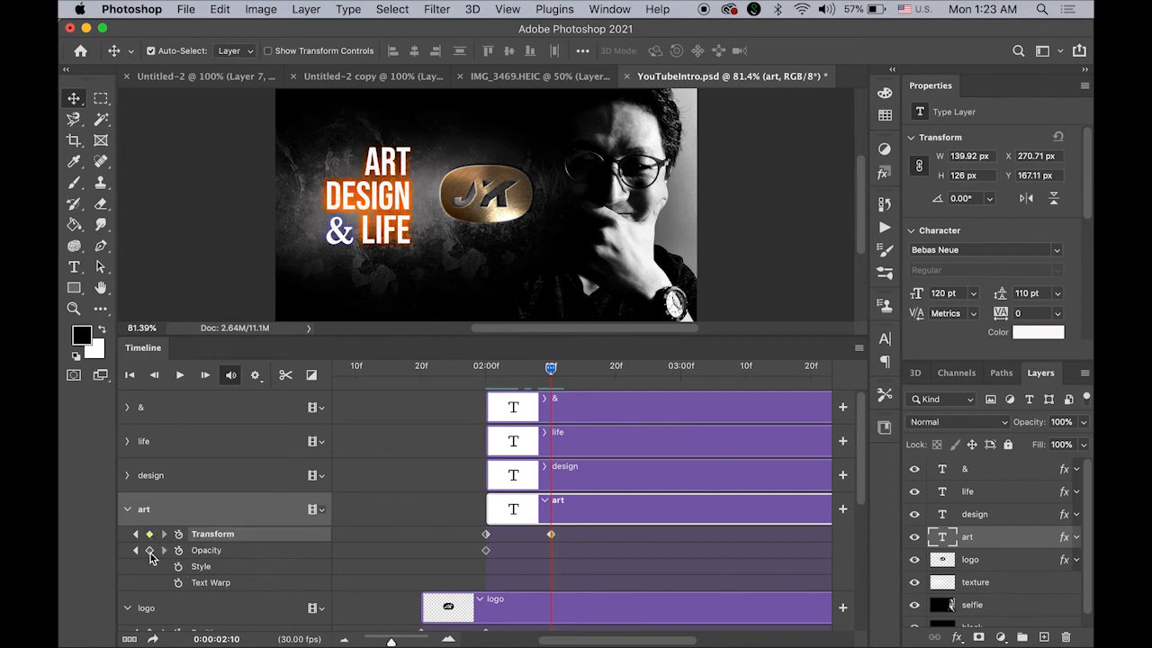
left_click(149, 550)
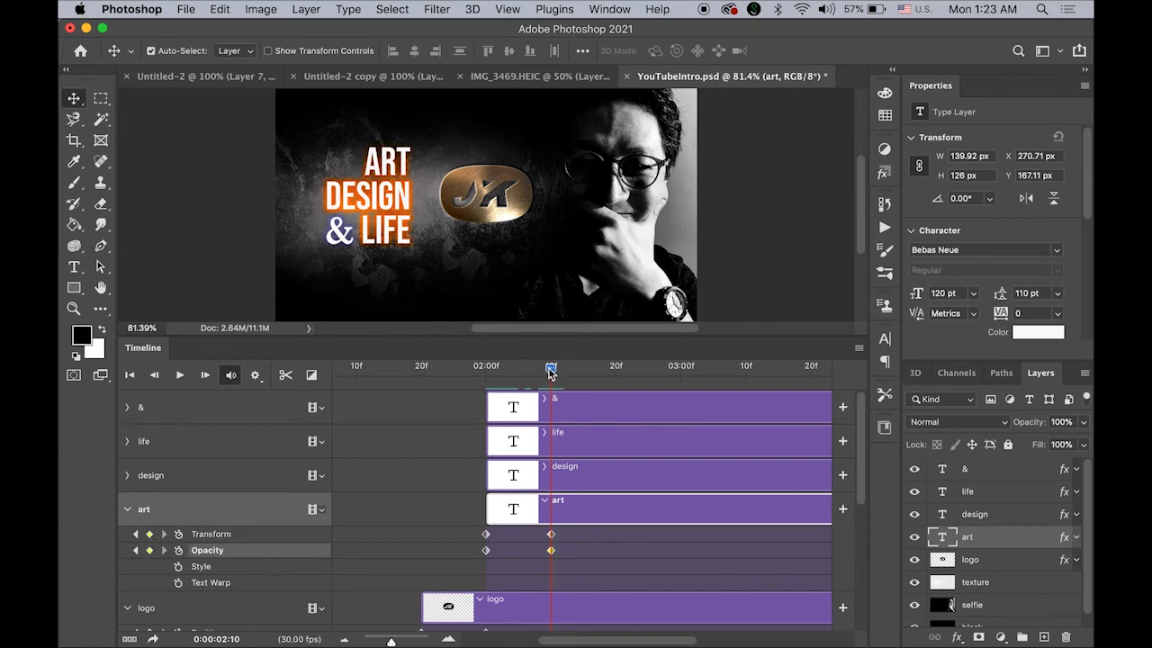
left_click_drag(550, 370, 489, 378)
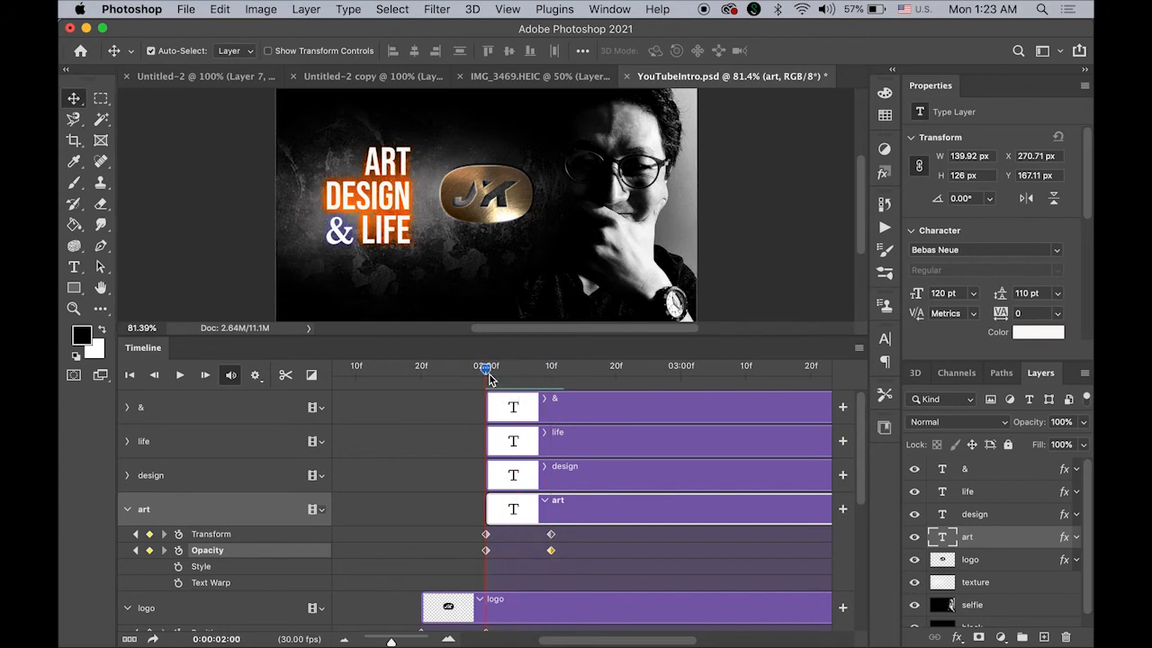
Step: At the art track's 02:00 keyframes, move the ART text left to X 239.71 px and set its opacity to 0%
left_click(486, 533)
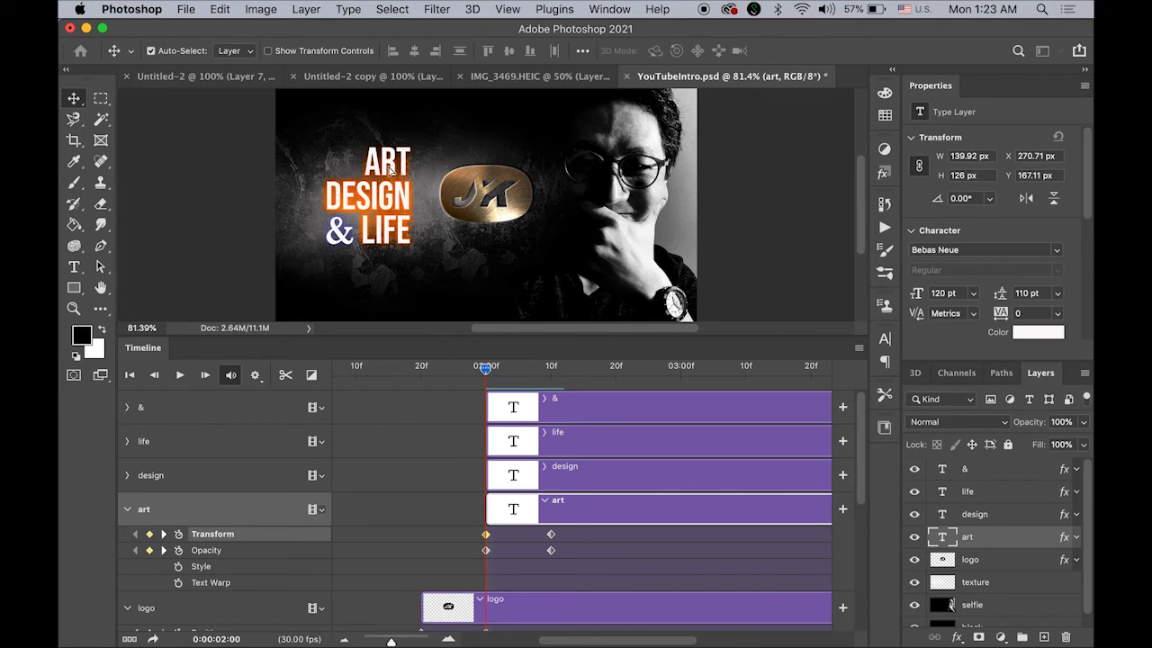
left_click_drag(394, 169, 383, 168)
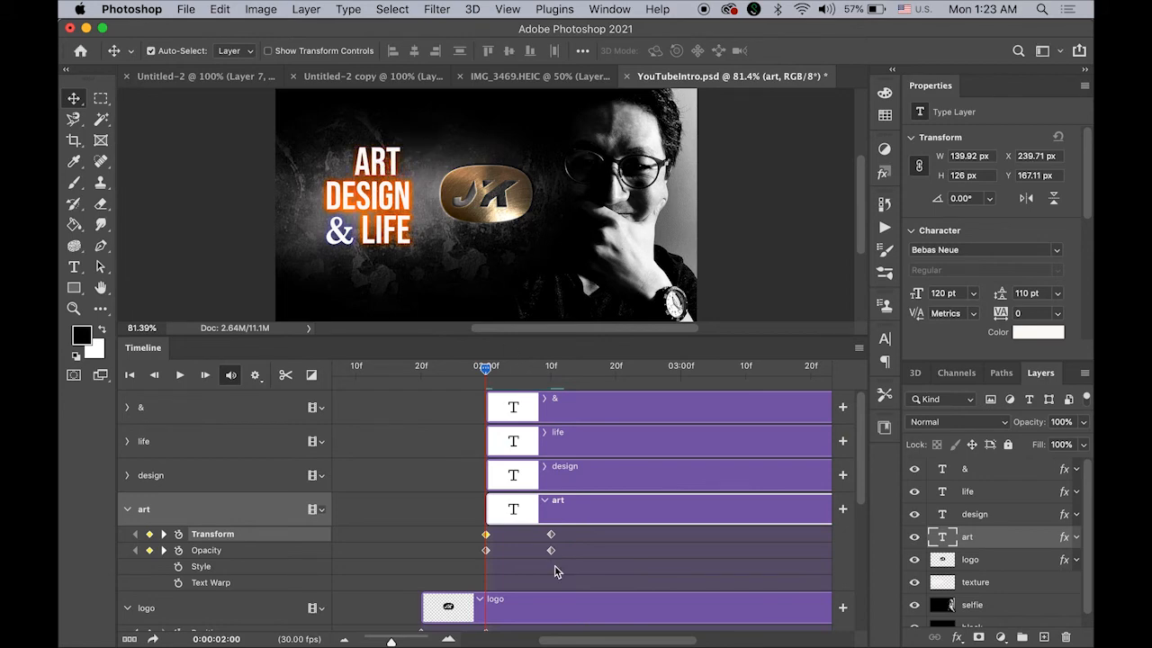
left_click(486, 551)
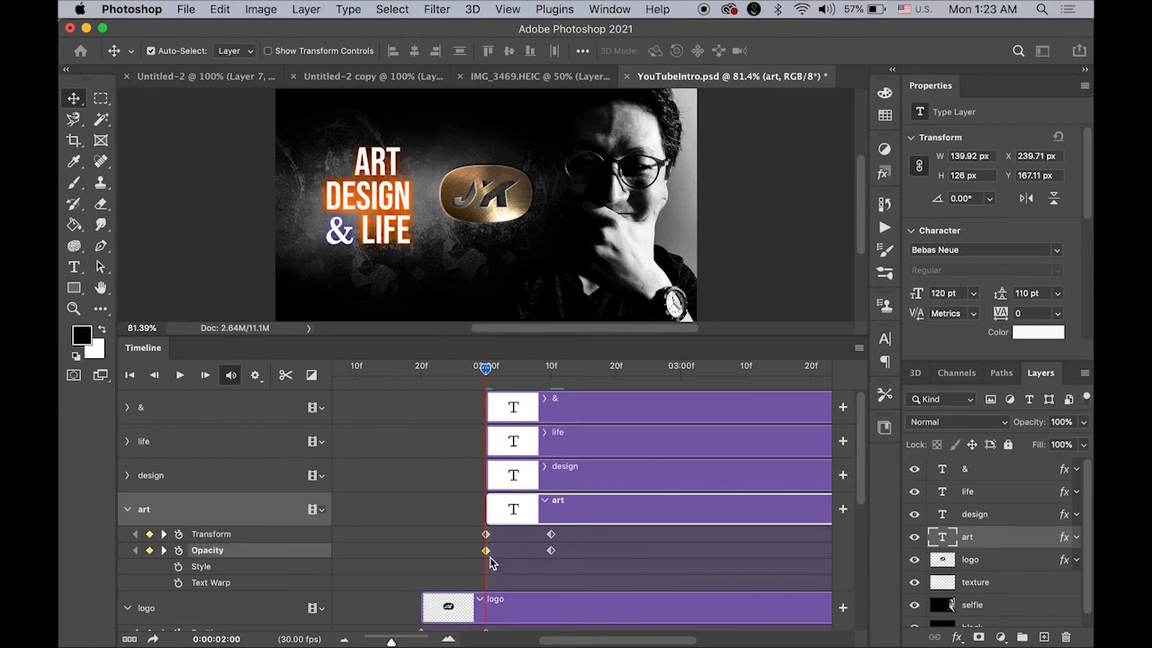
left_click(1083, 423)
left_click_drag(1083, 430, 1007, 442)
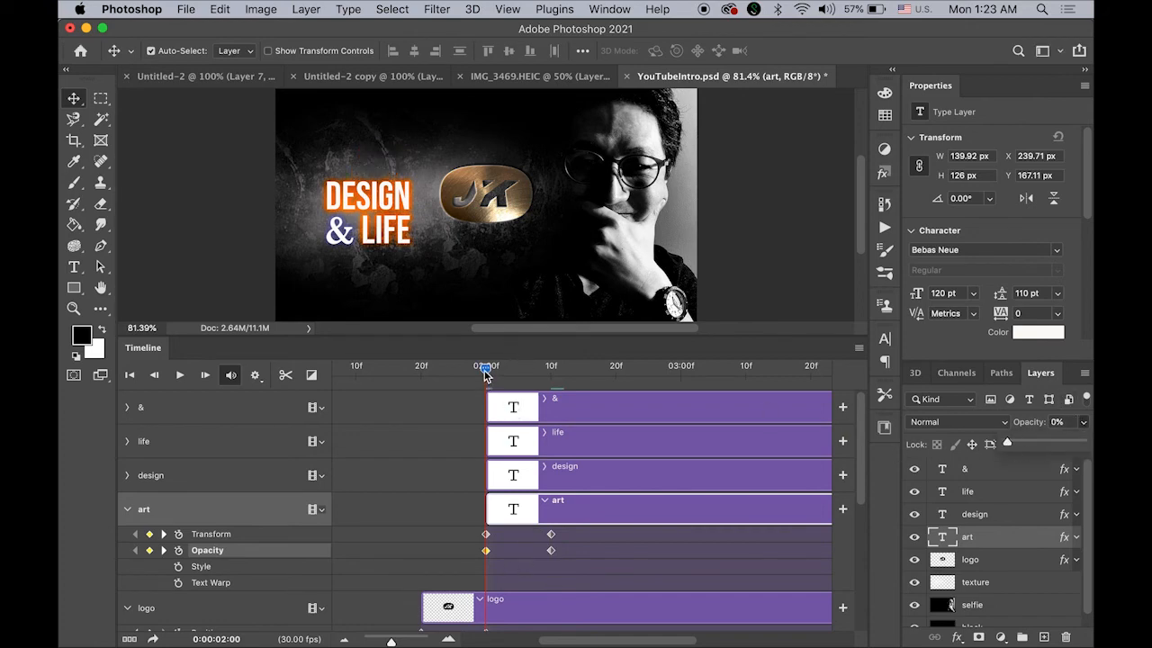
mouse_move(486, 374)
left_mouse_down()
mouse_move(551, 376)
mouse_move(486, 376)
left_mouse_up()
left_click(190, 478)
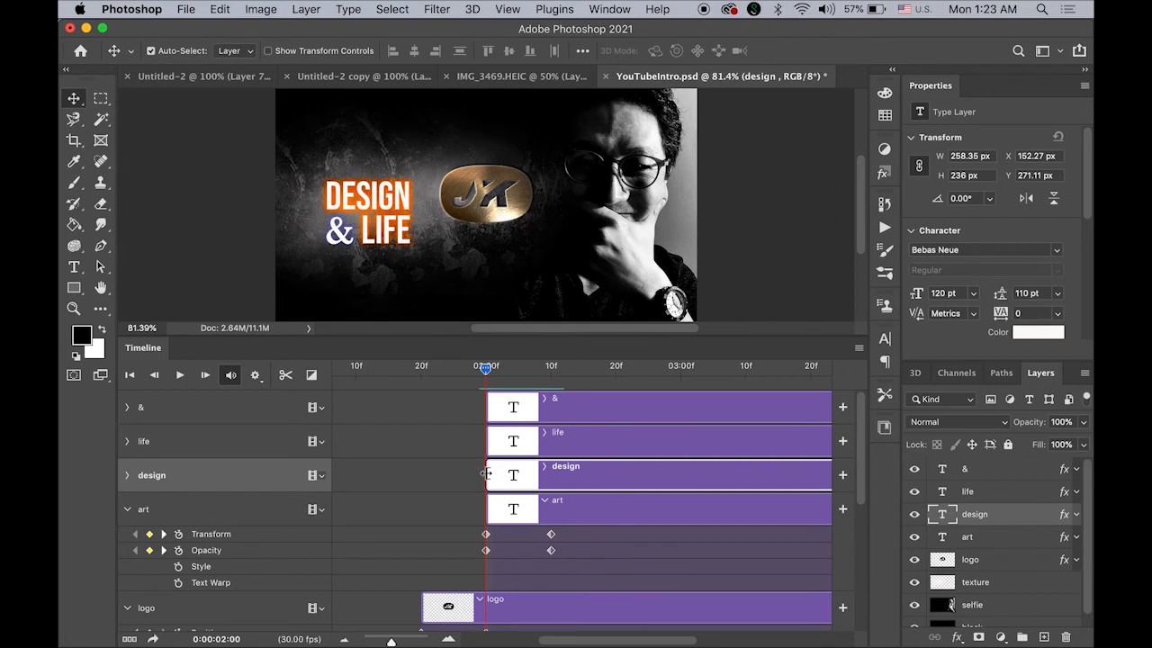
left_click_drag(486, 474, 519, 476)
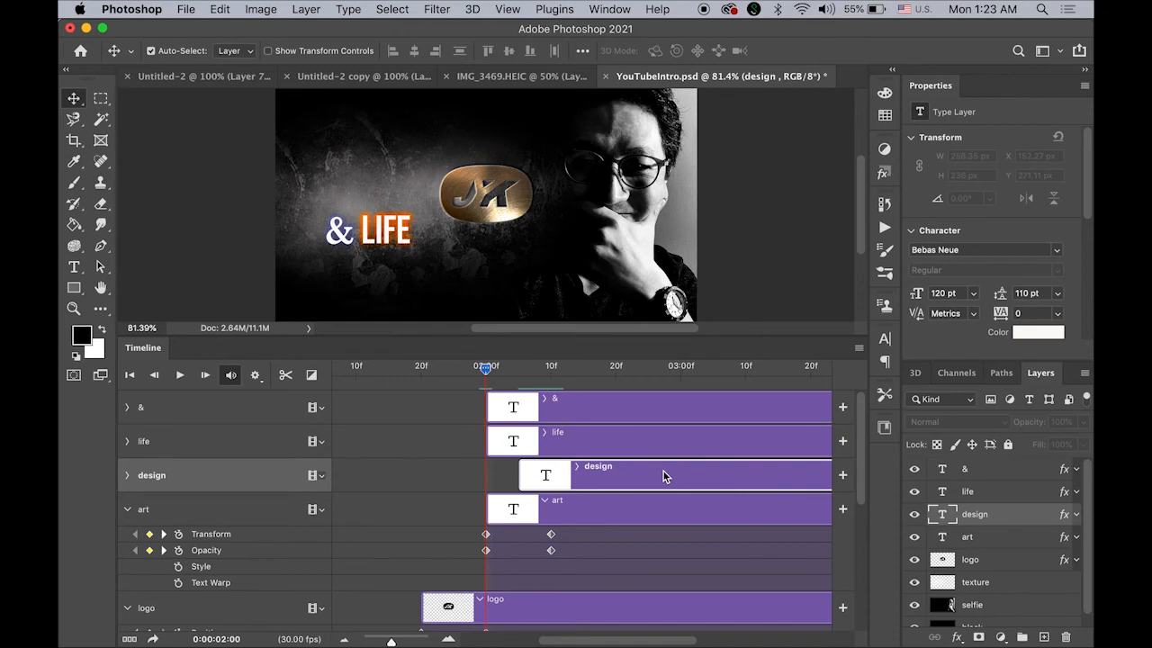
left_click(127, 475)
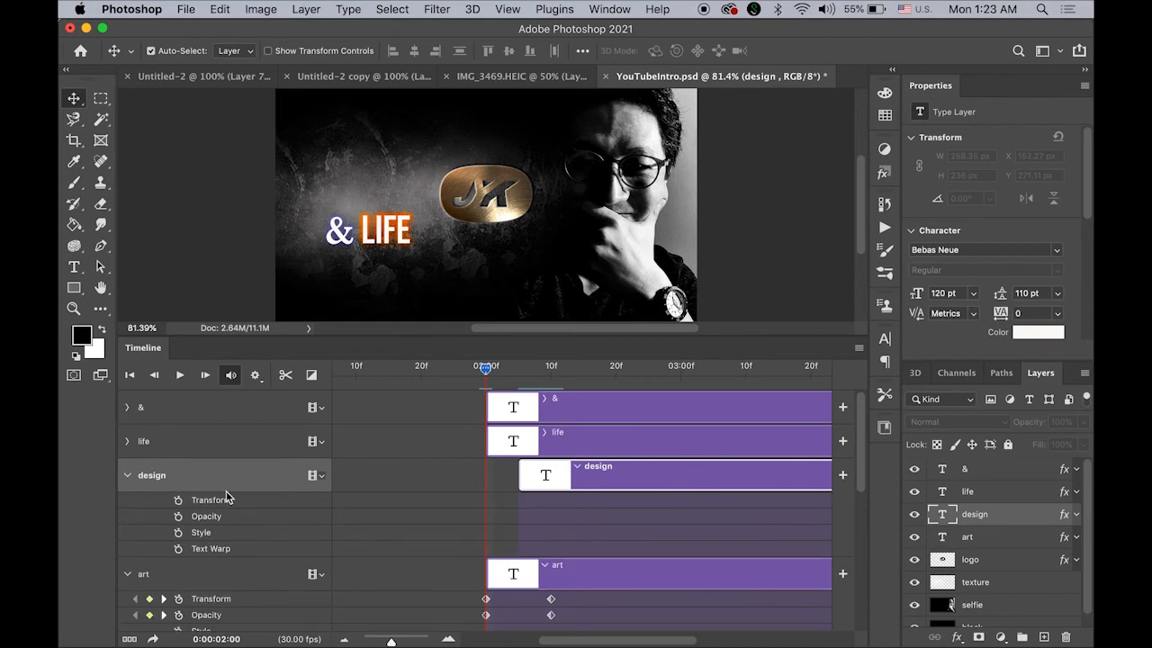
left_click(178, 500)
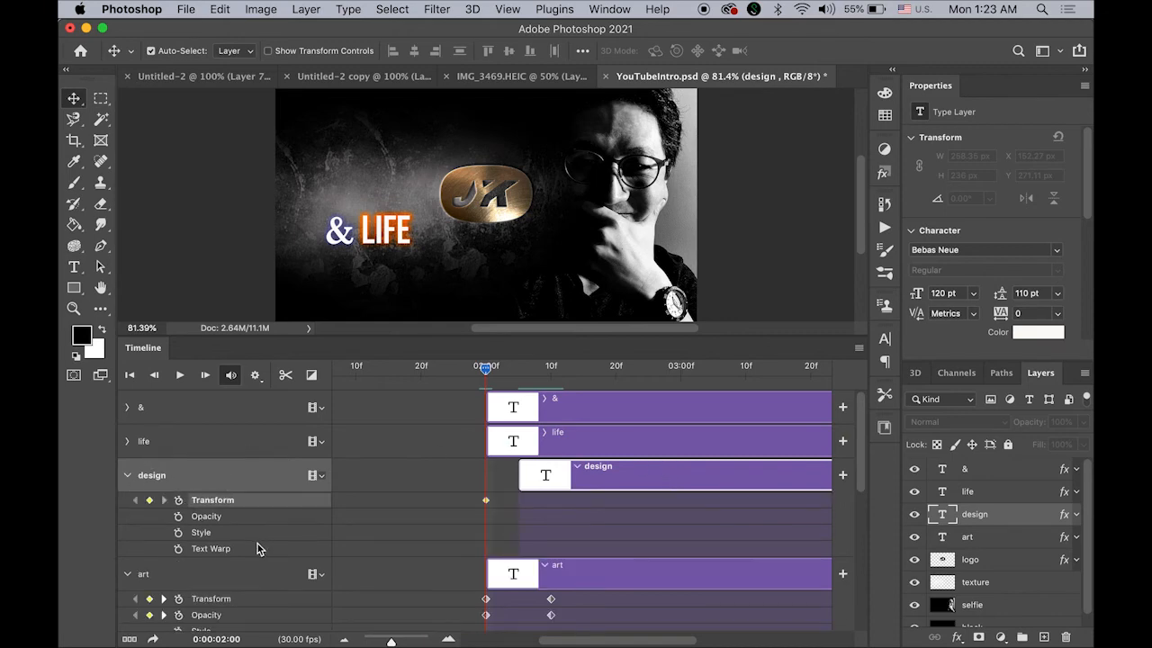
left_click(178, 516)
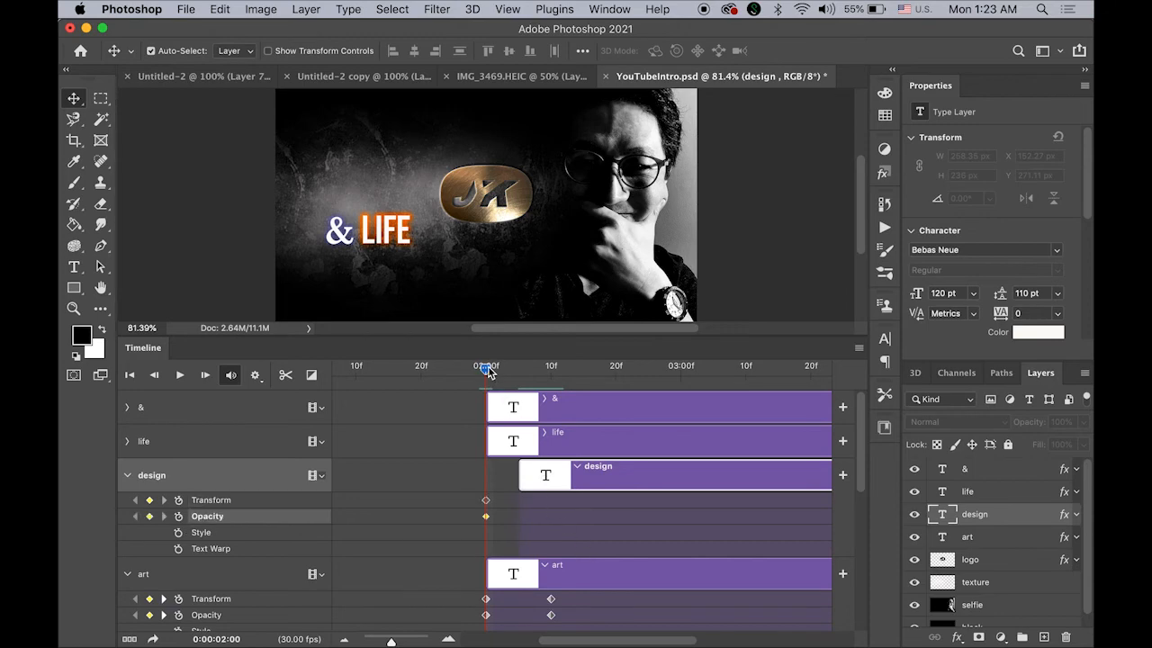
left_click_drag(486, 371, 527, 378)
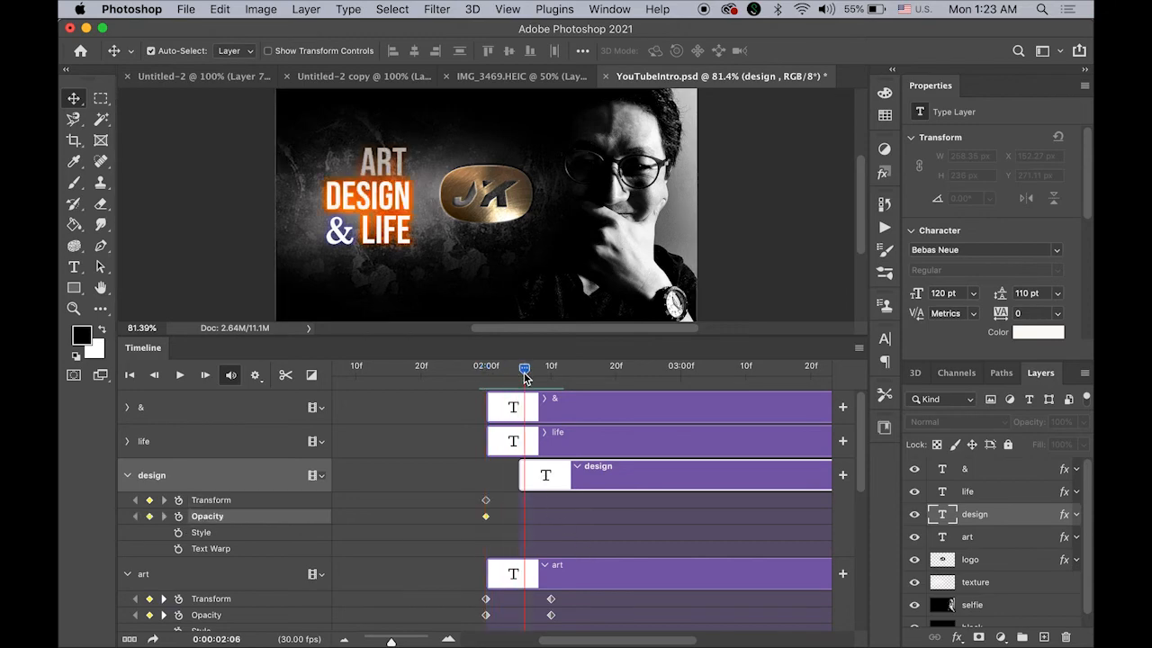
key("super+z")
key("super+z")
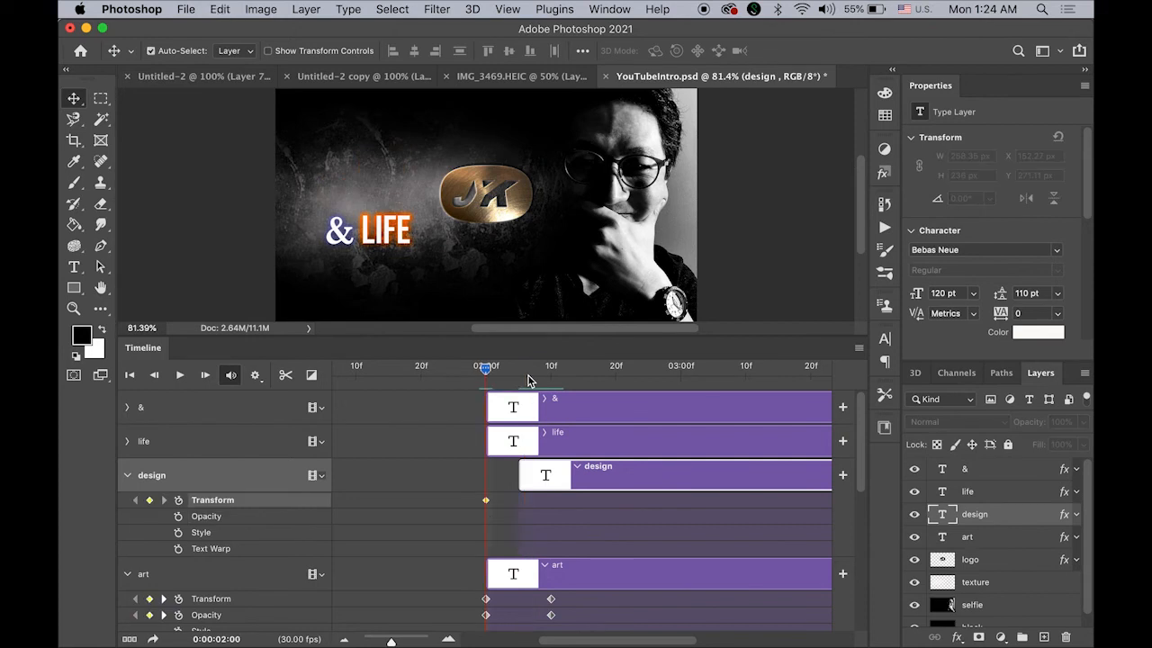
key("super+z")
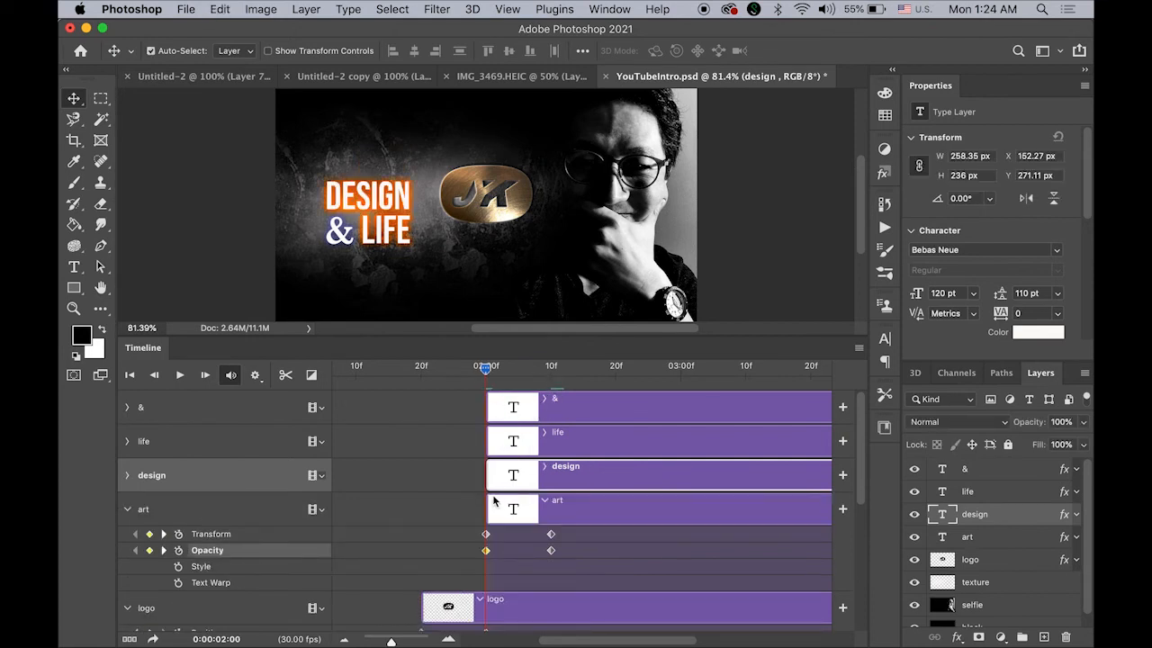
Step: Trim the start of the design text clip to 02:05
left_click_drag(488, 483, 526, 484)
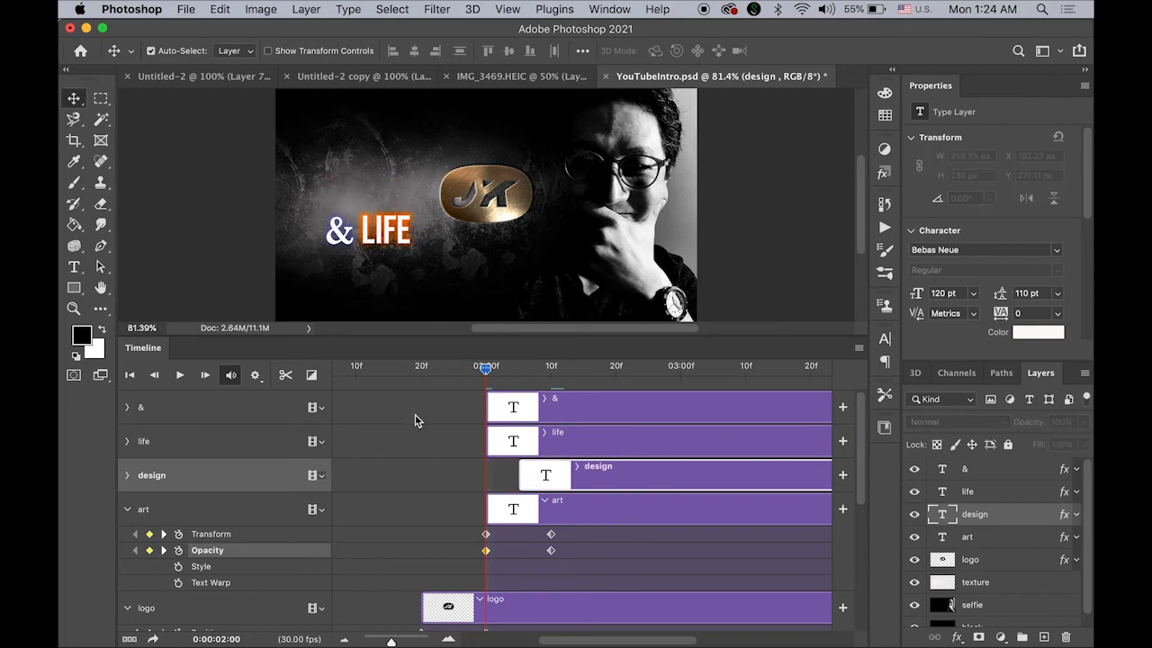
Step: Add Transform and Opacity keyframes to the design track at 02:05 and 02:15
left_click_drag(489, 371, 518, 378)
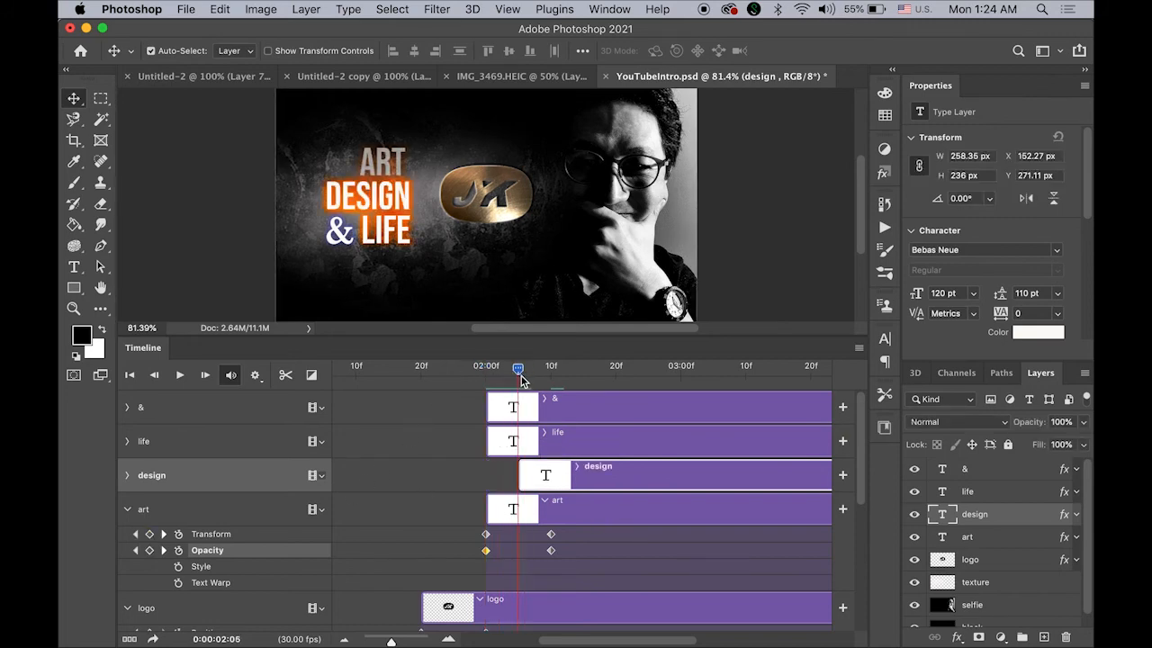
left_click(127, 475)
left_click(178, 501)
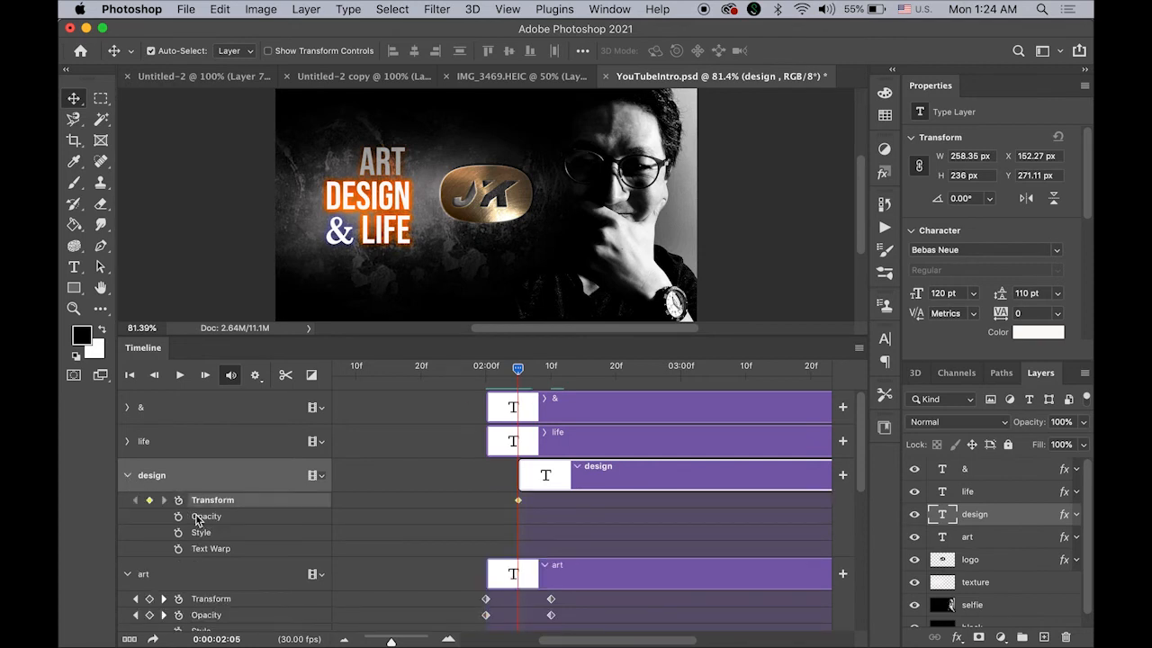
left_click(178, 516)
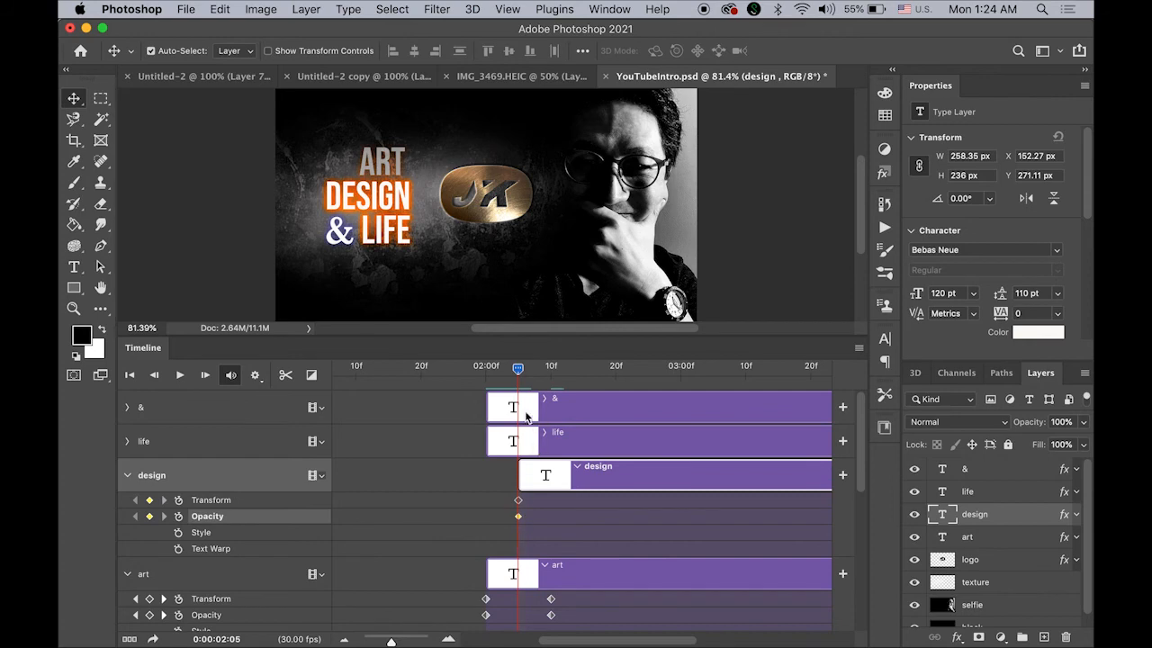
left_click_drag(520, 374, 584, 383)
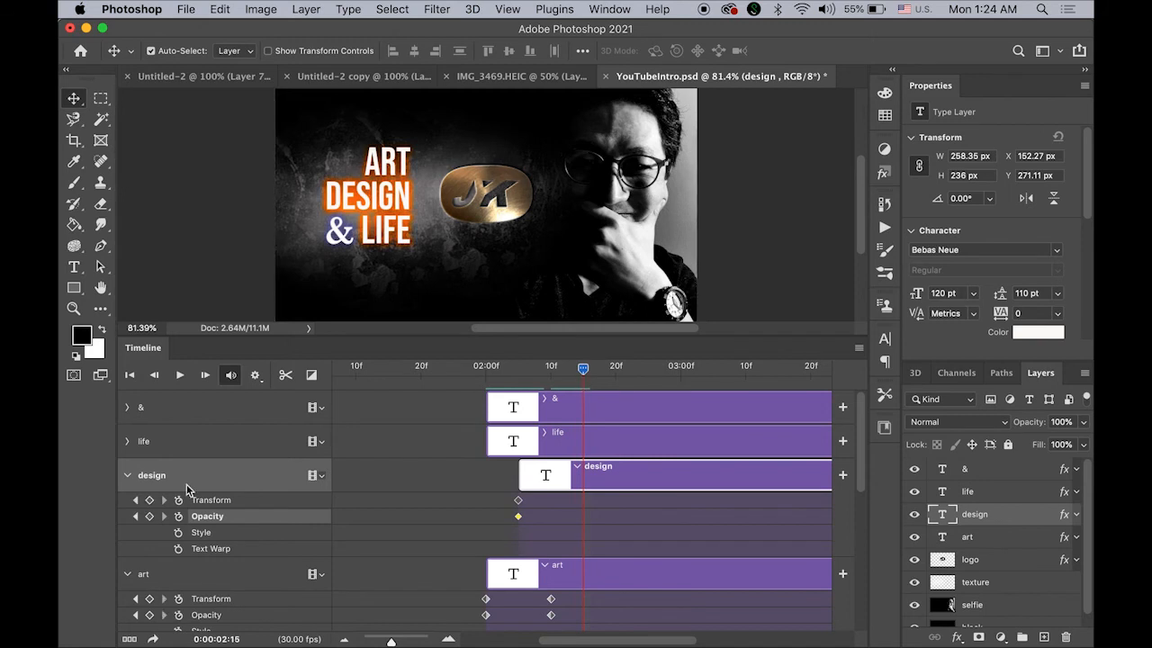
left_click(149, 501)
left_click(149, 515)
Step: At the design track's 02:05 keyframes, move the DESIGN text left to X 107.27 px and set its opacity to 0%
left_click_drag(584, 370, 518, 401)
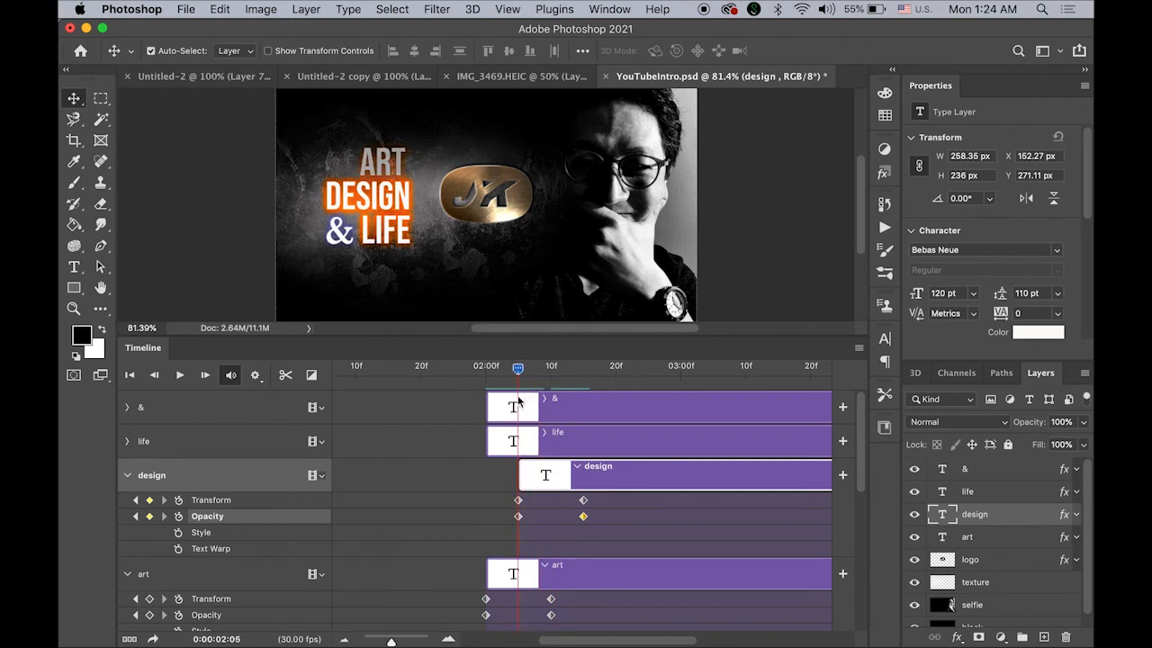
left_click(518, 500)
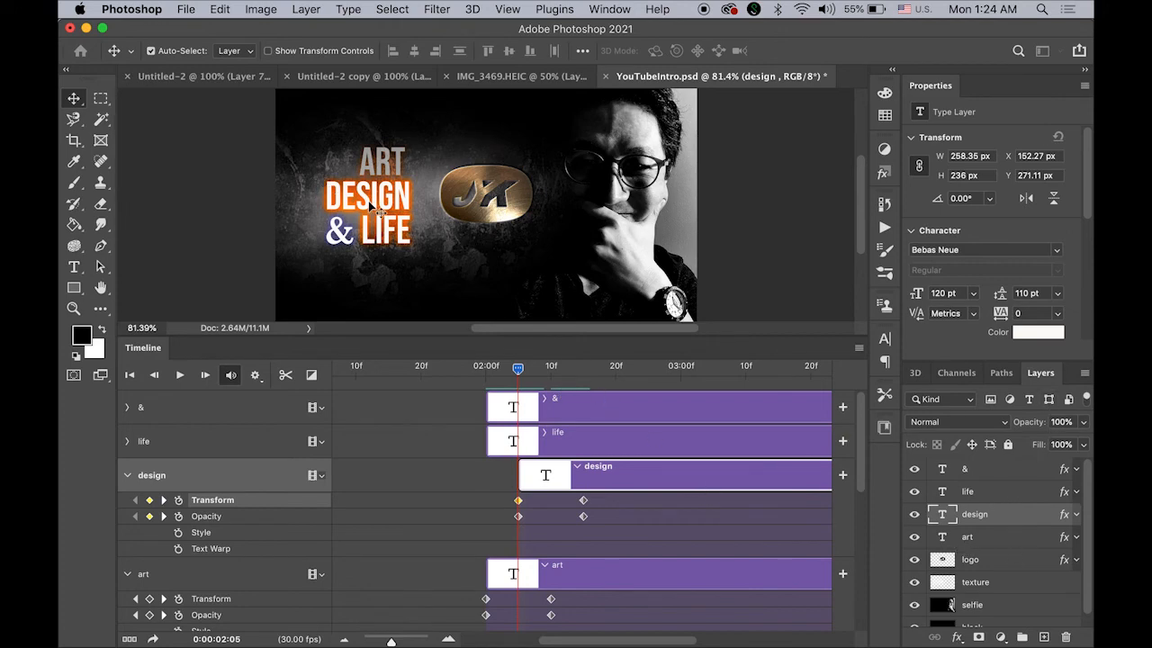
left_click_drag(369, 207, 352, 207)
left_click(518, 517)
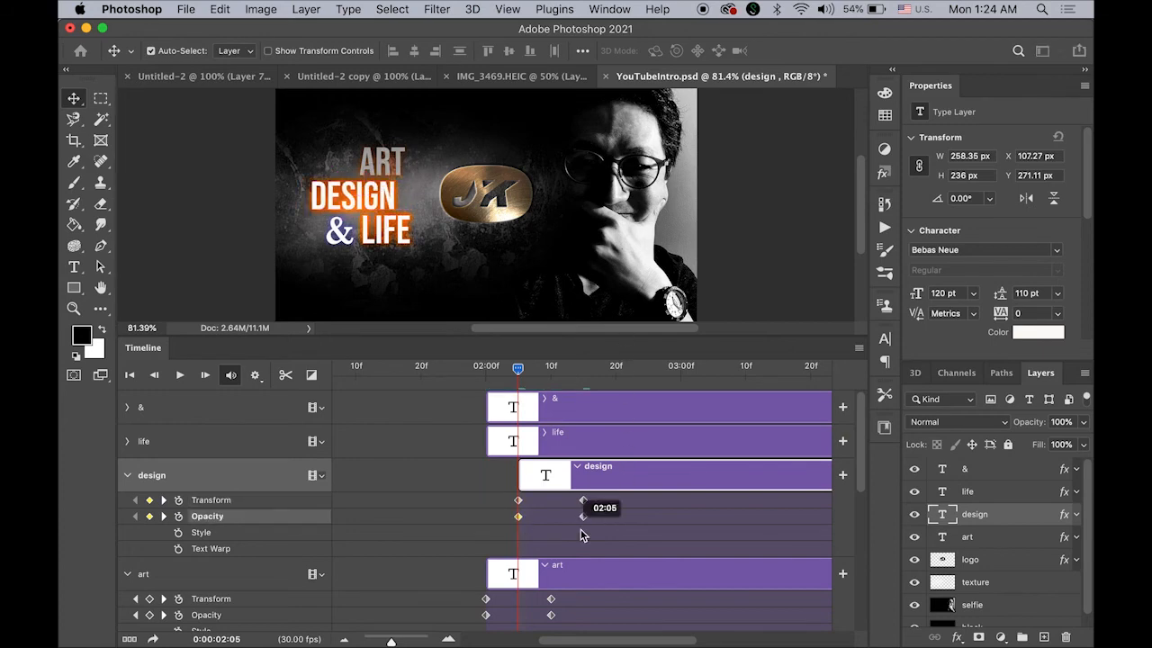
left_click_drag(1084, 423, 540, 421)
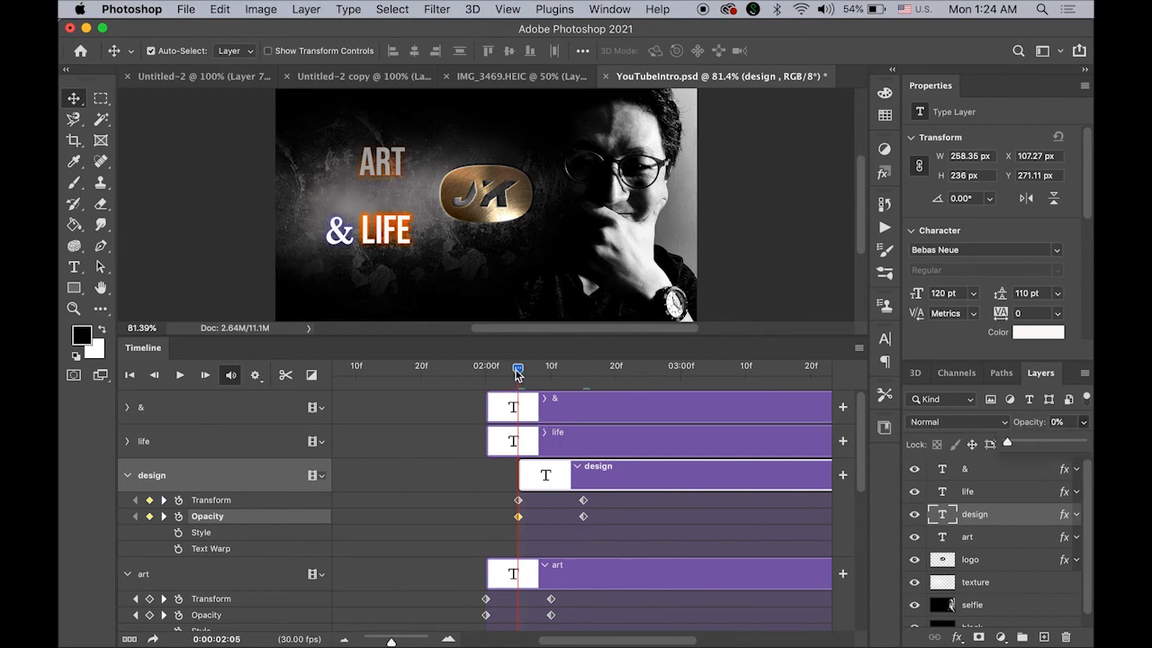
left_click_drag(526, 371, 581, 399)
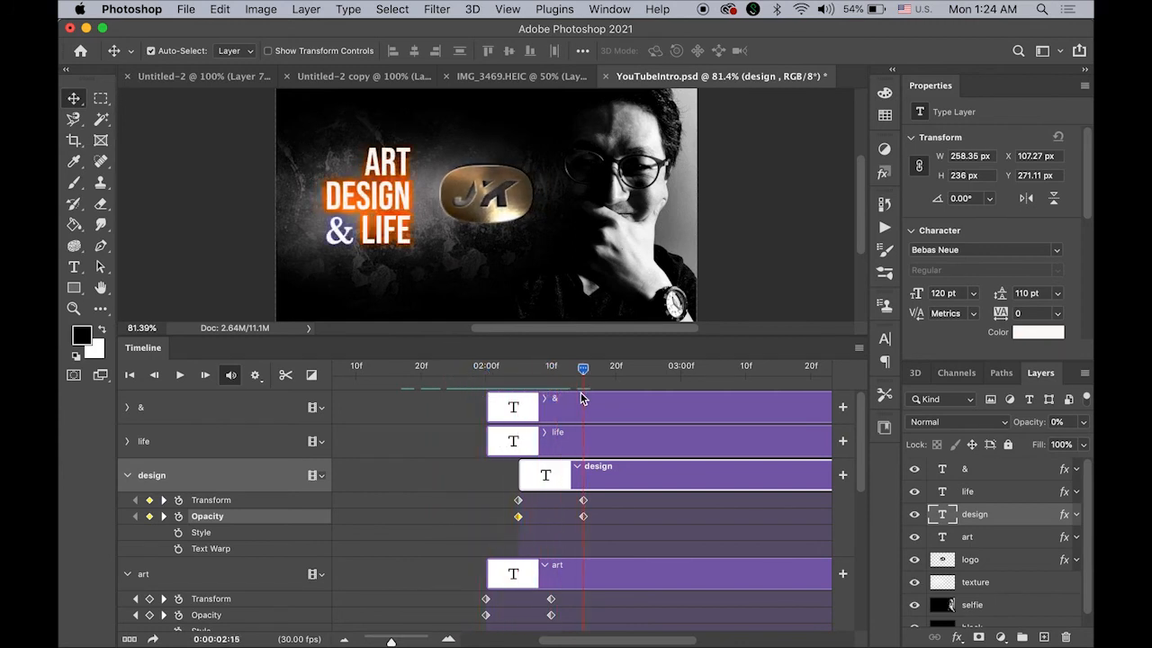
Step: Trim the start of the life text clip to 02:10 and add Transform and Opacity keyframes to its track at 02:10 and 02:21
left_click(168, 445)
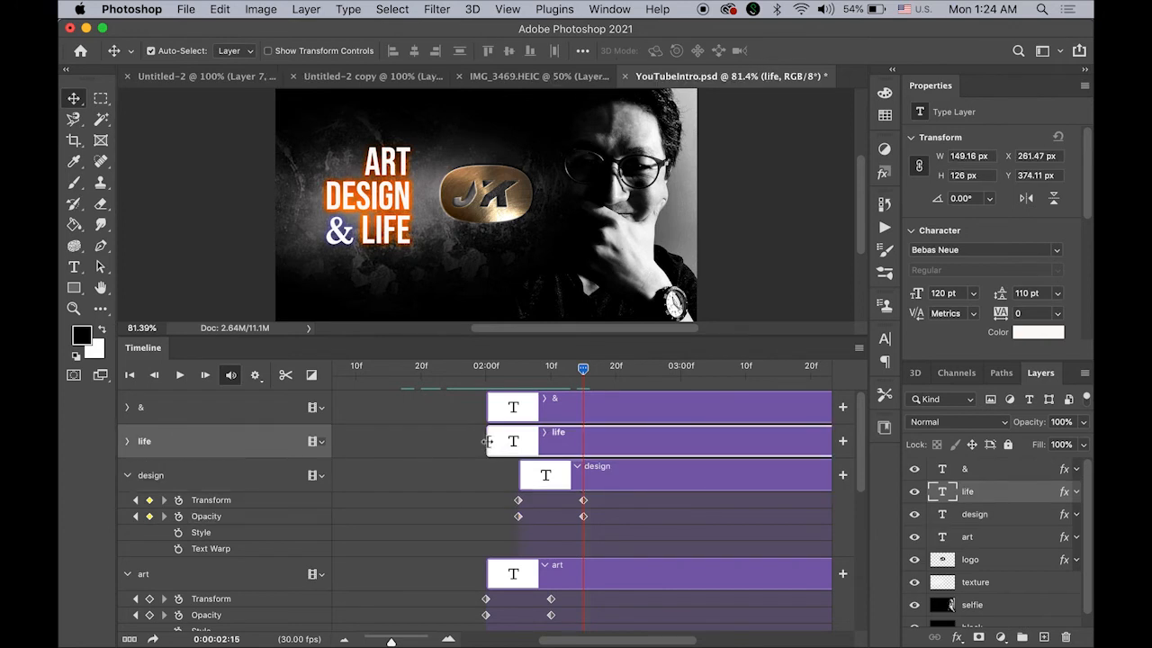
left_click_drag(487, 445, 552, 444)
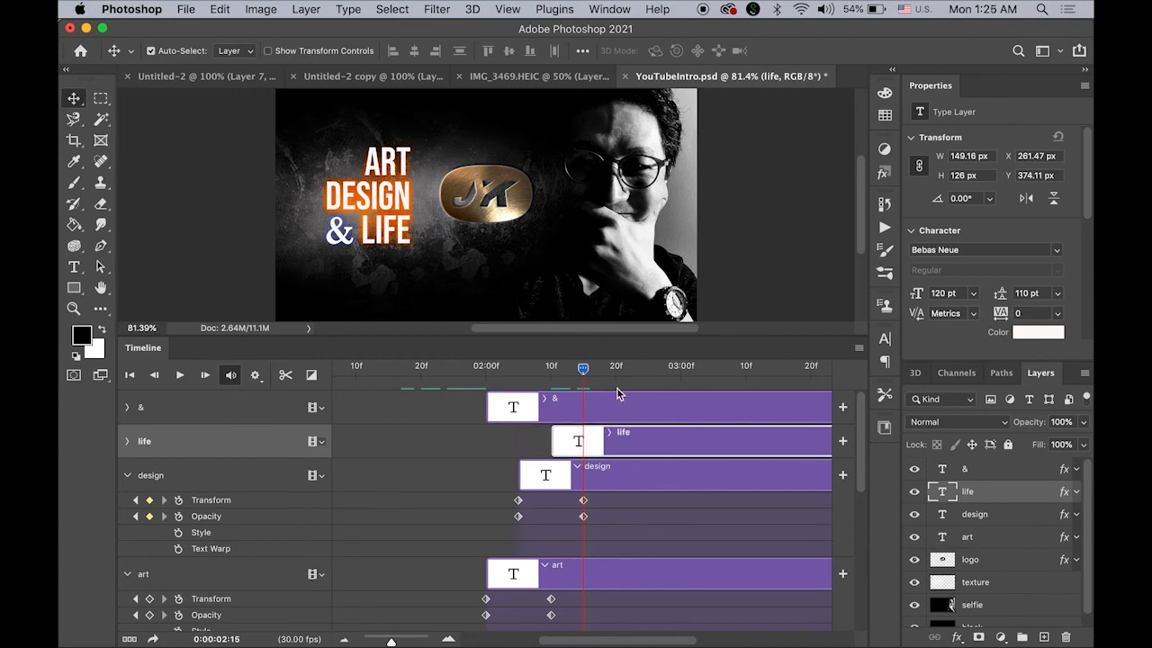
left_click_drag(583, 369, 552, 372)
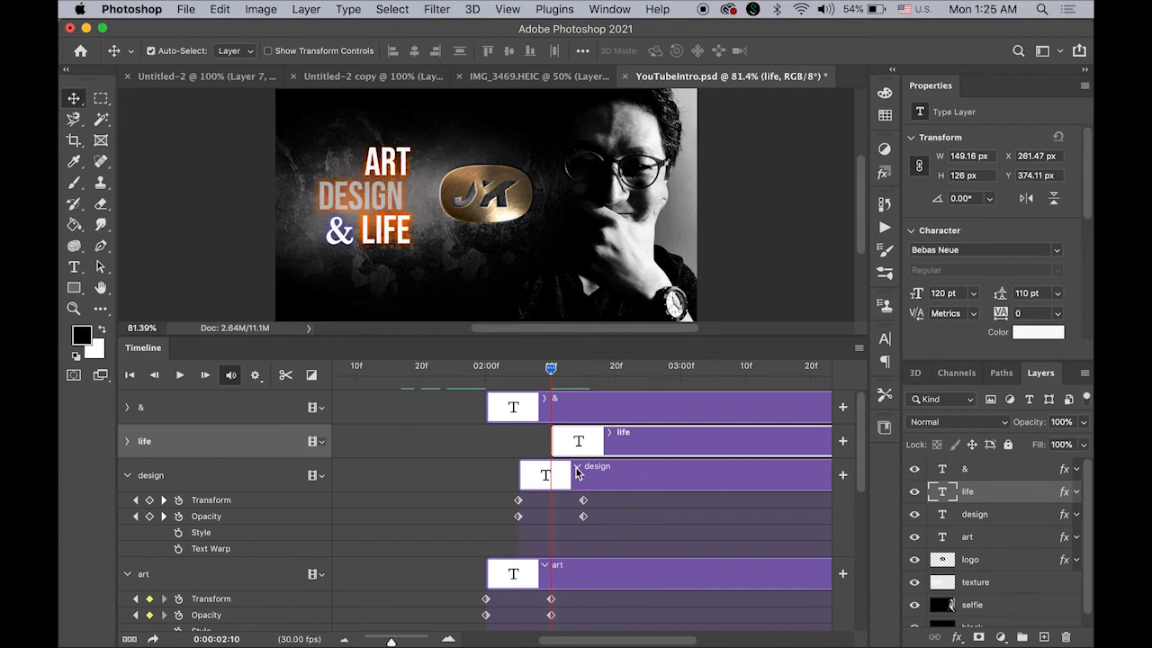
left_click(127, 441)
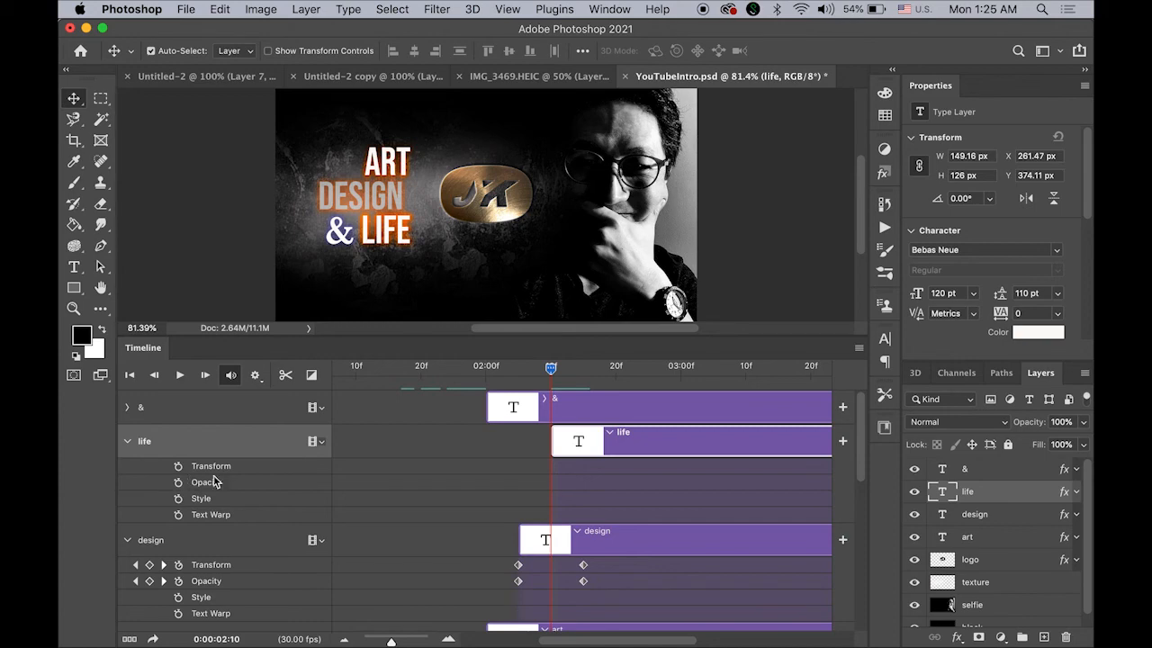
left_click(179, 467)
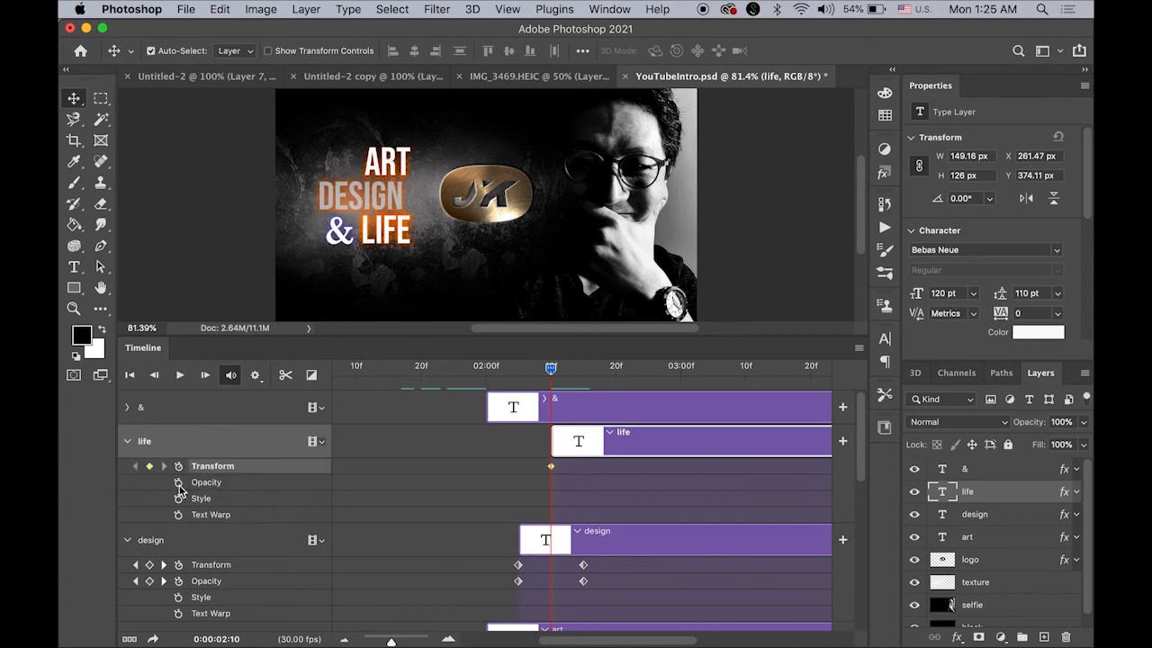
left_click(178, 482)
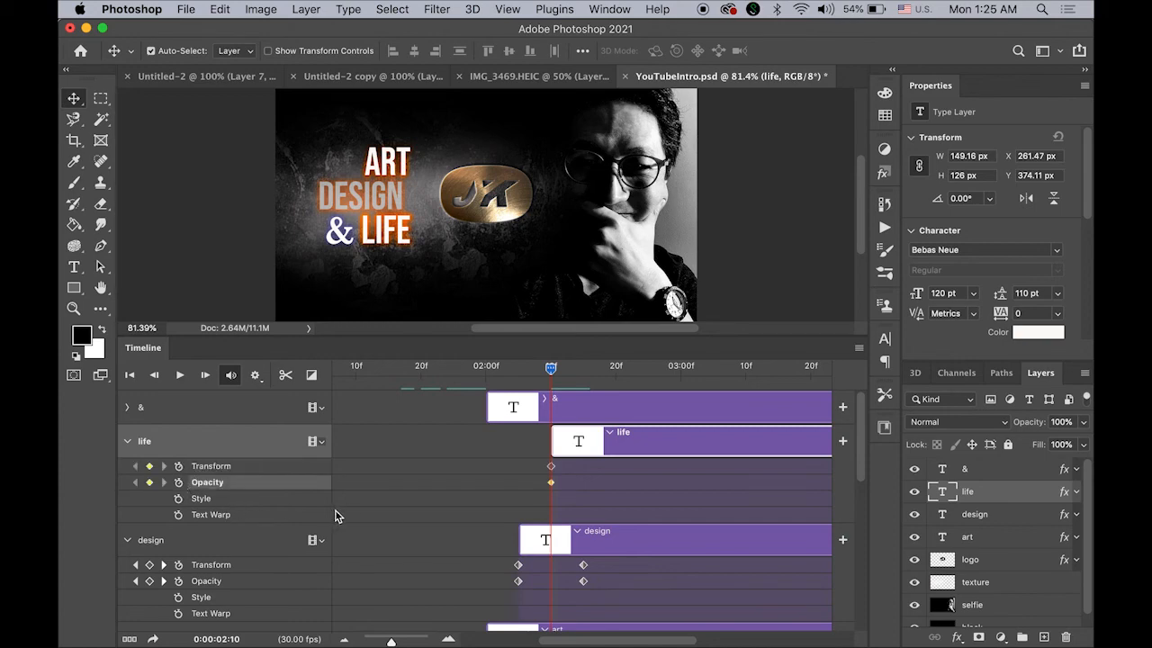
left_click_drag(550, 368, 622, 373)
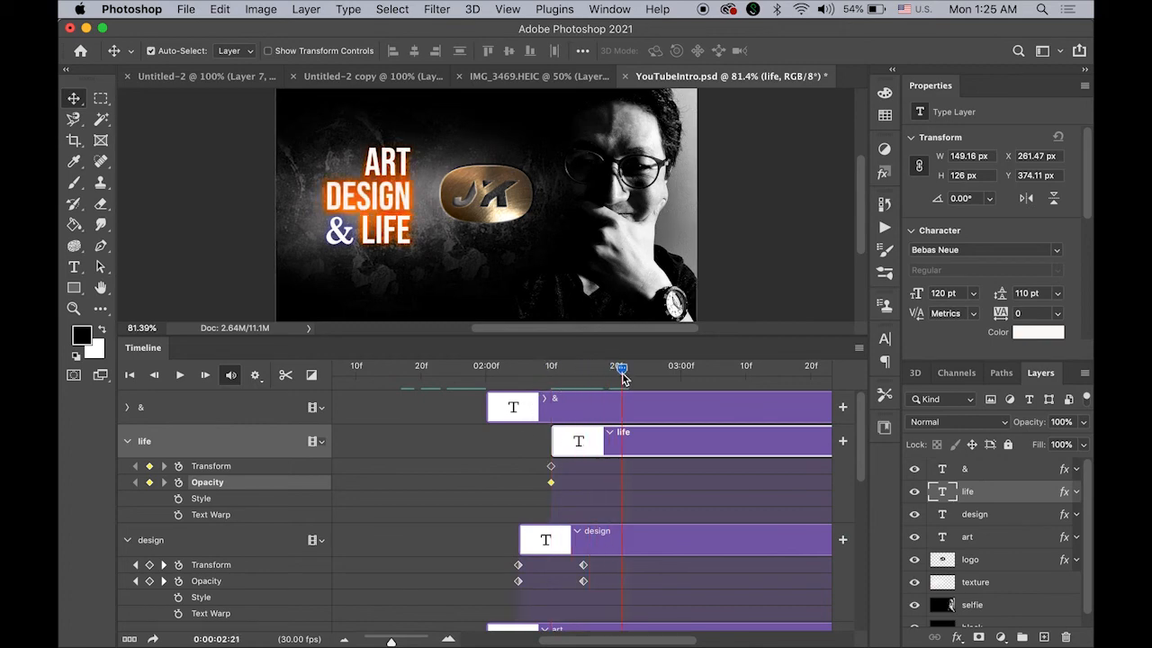
left_click(150, 467)
left_click(150, 482)
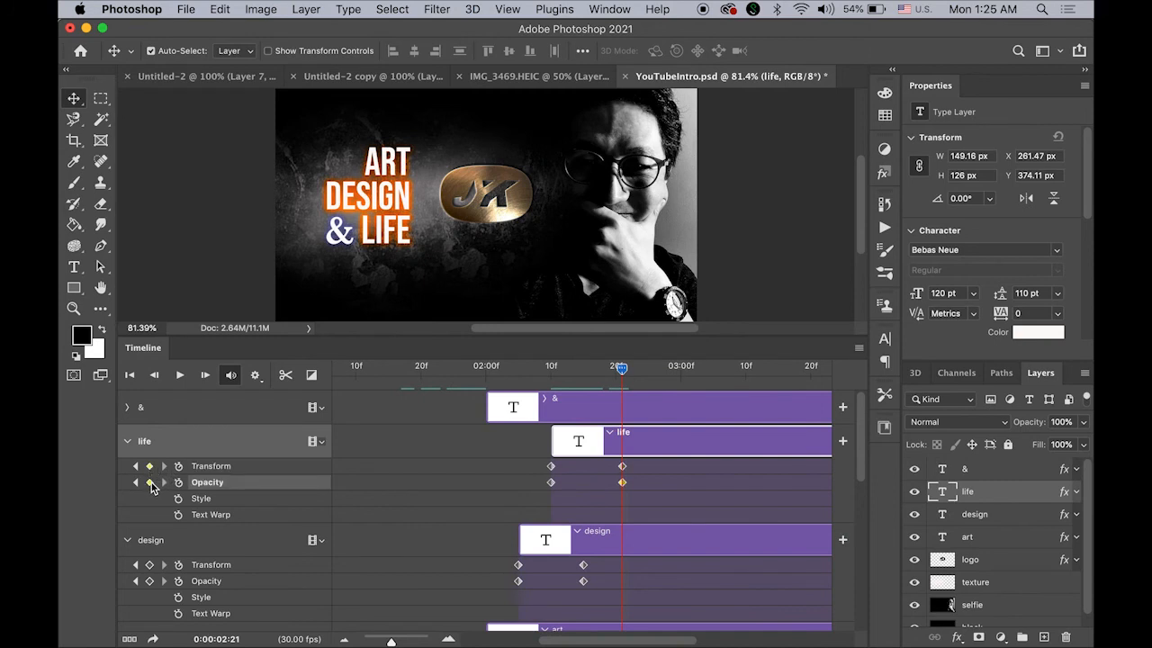
Step: At the life track's 02:10 keyframes, move the LIFE text left to X 196.47 px and set its opacity to 0%
left_click(550, 467)
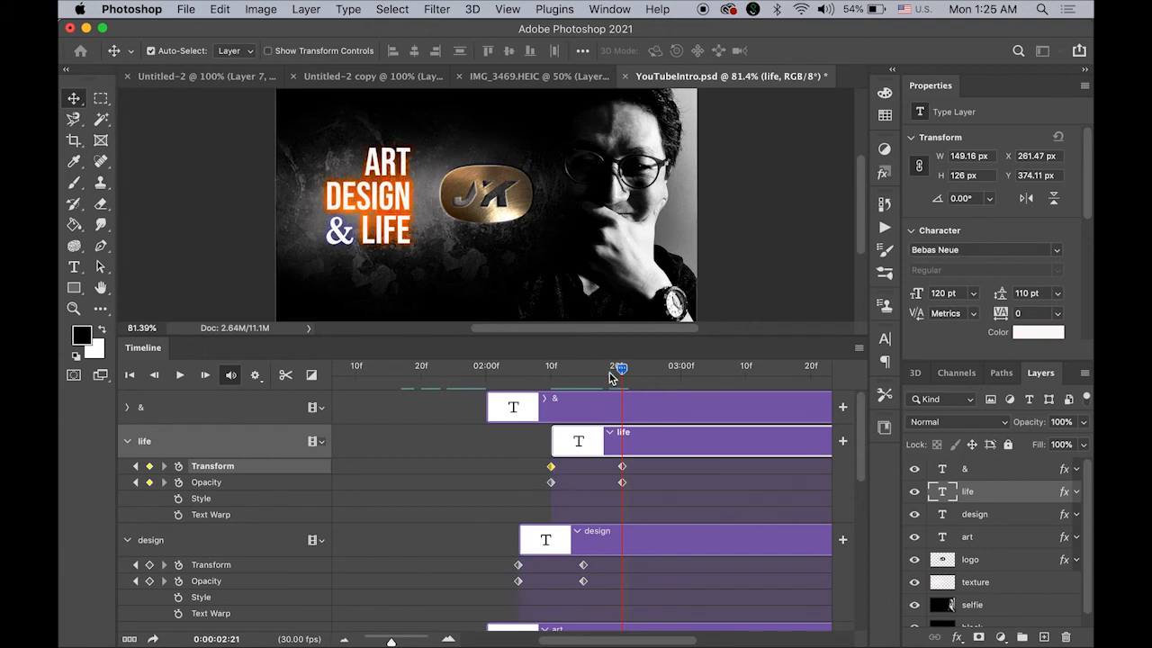
left_click_drag(609, 372, 551, 393)
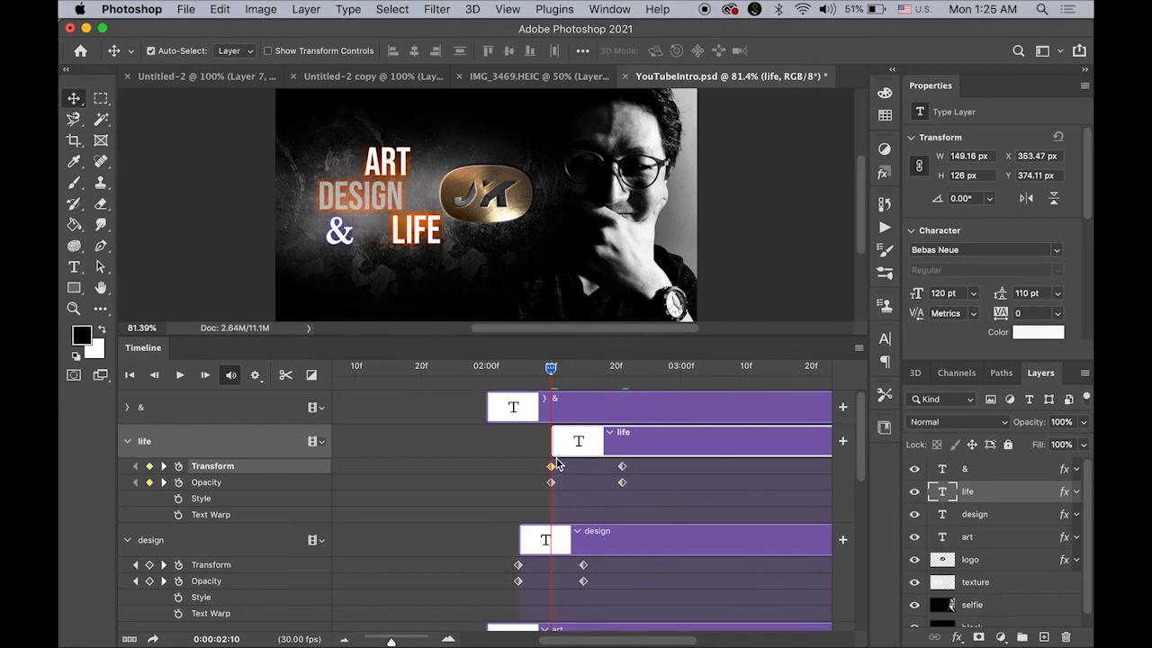
left_click_drag(436, 236, 385, 242)
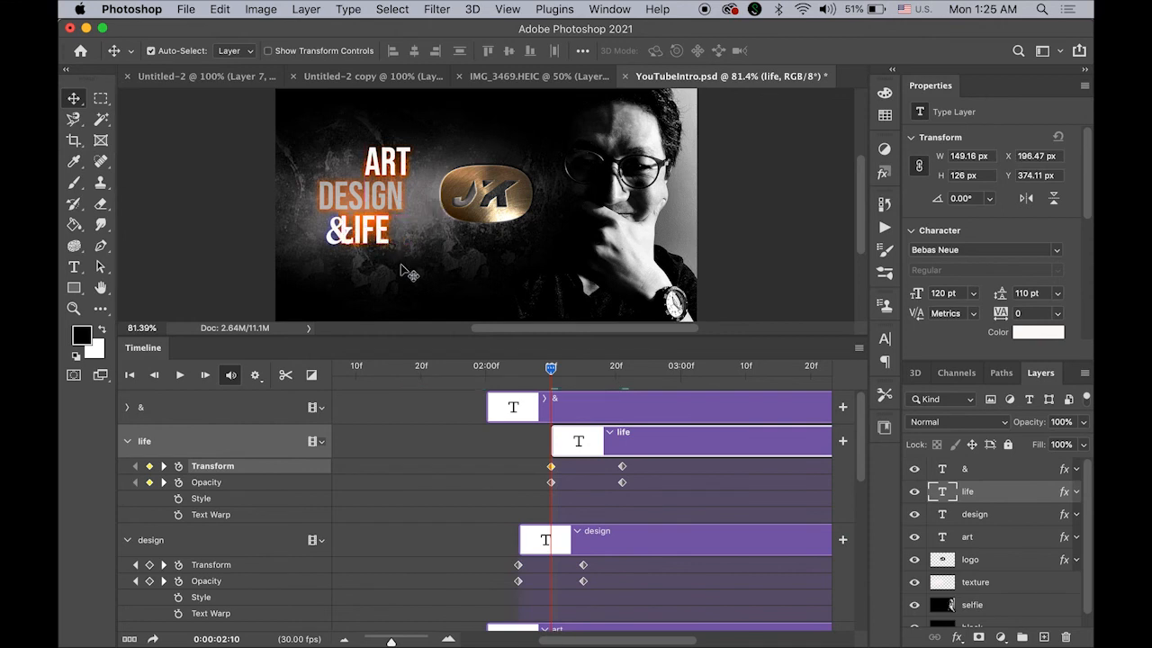
left_click(551, 482)
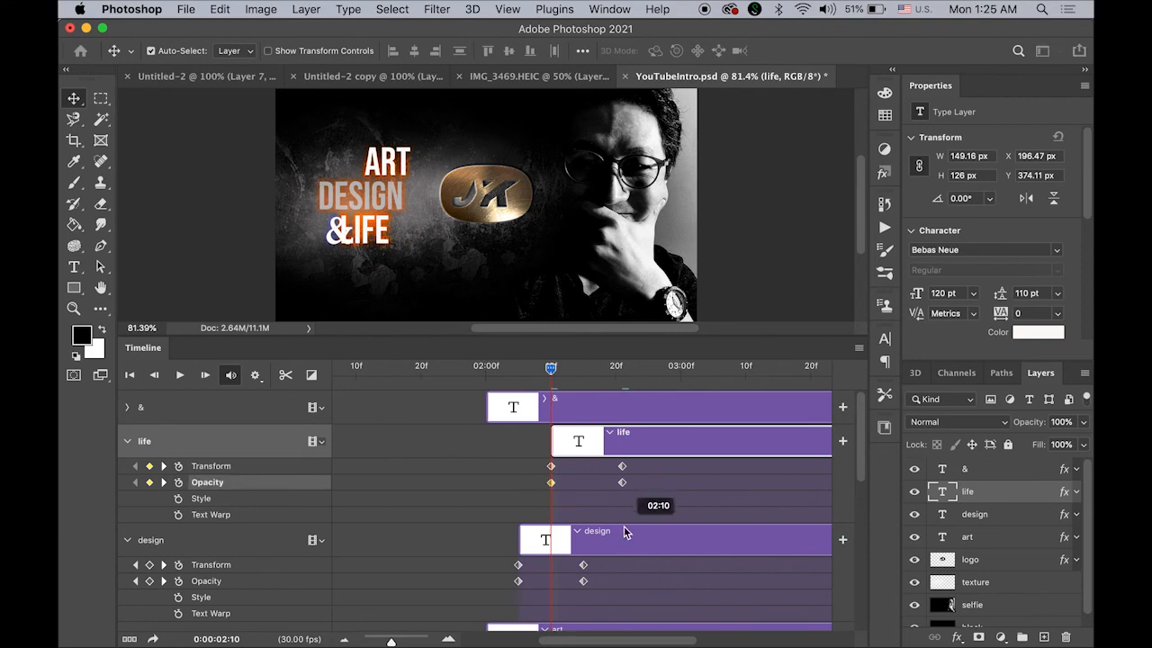
left_click(1081, 425)
left_click_drag(1079, 445, 811, 523)
left_click_drag(550, 369, 623, 391)
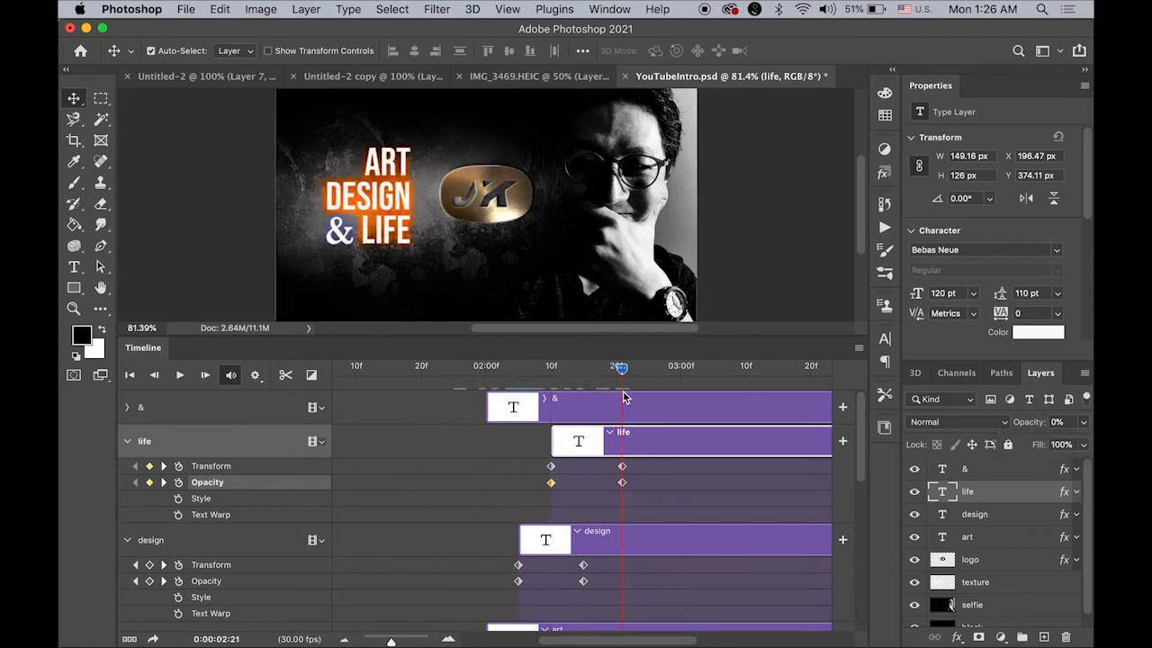
Step: Trim the start of the & text clip to 02:15 and add Transform and Opacity keyframes to its track at 02:15 and 02:27
left_click(165, 410)
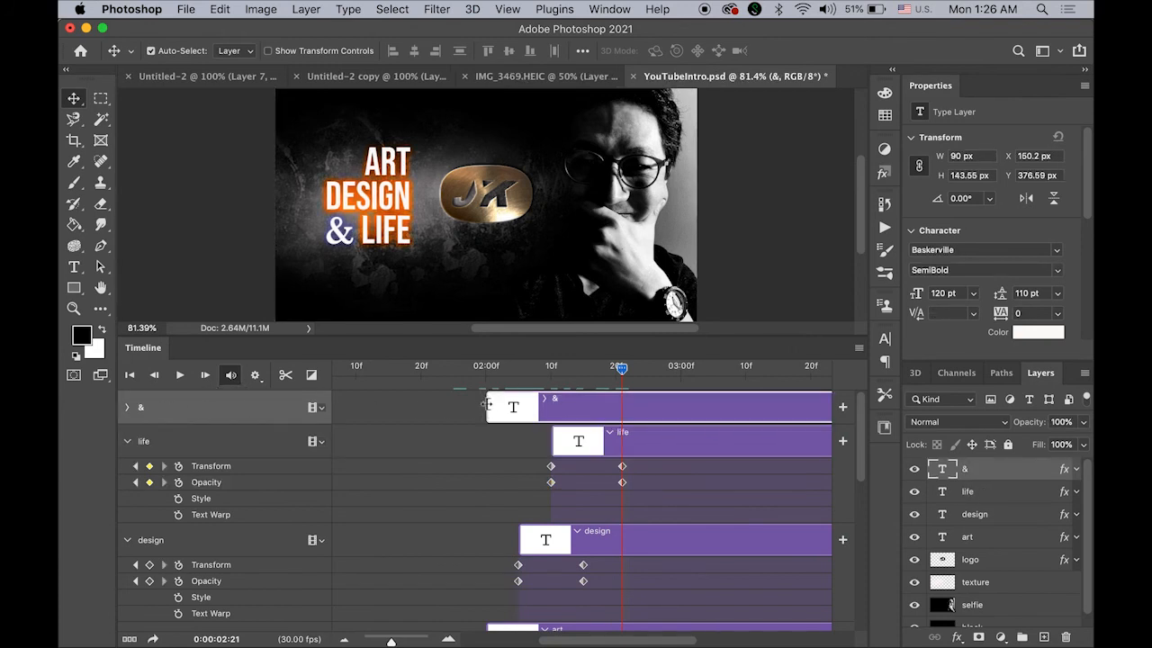
left_click_drag(486, 405, 584, 412)
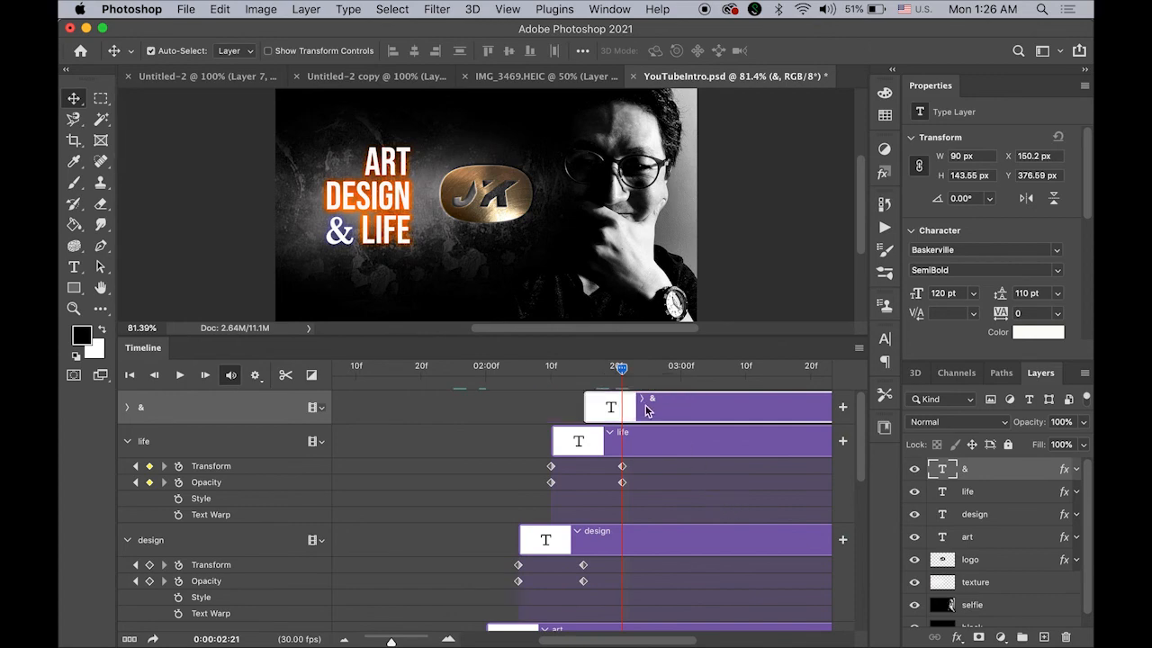
left_click(127, 408)
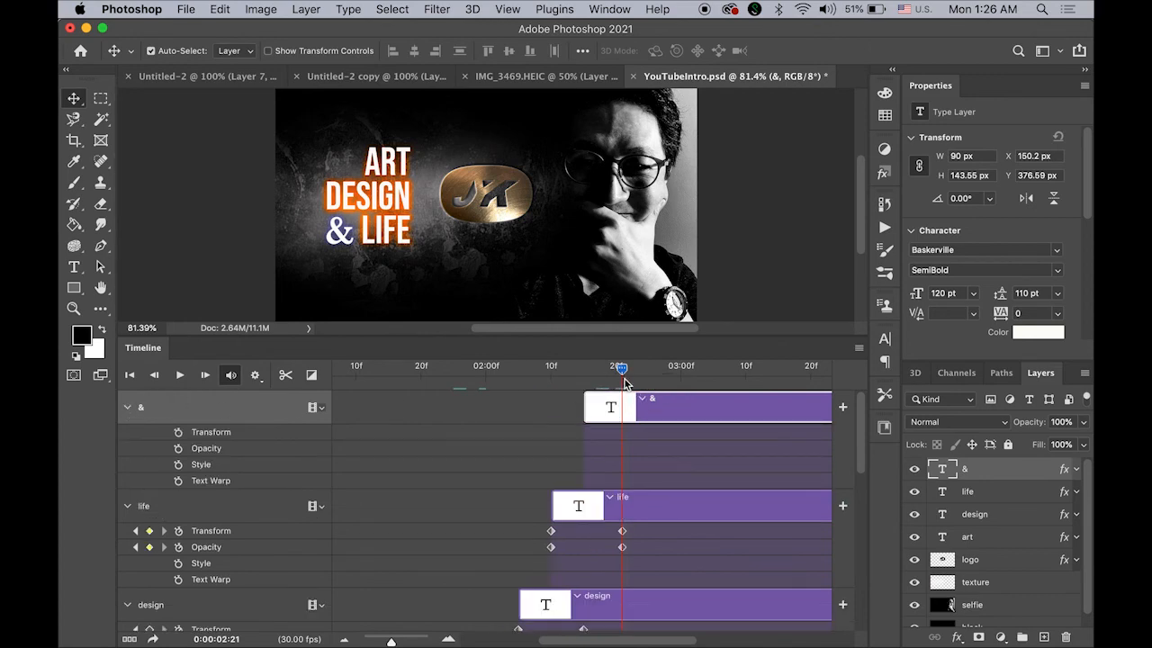
left_click_drag(621, 372, 585, 377)
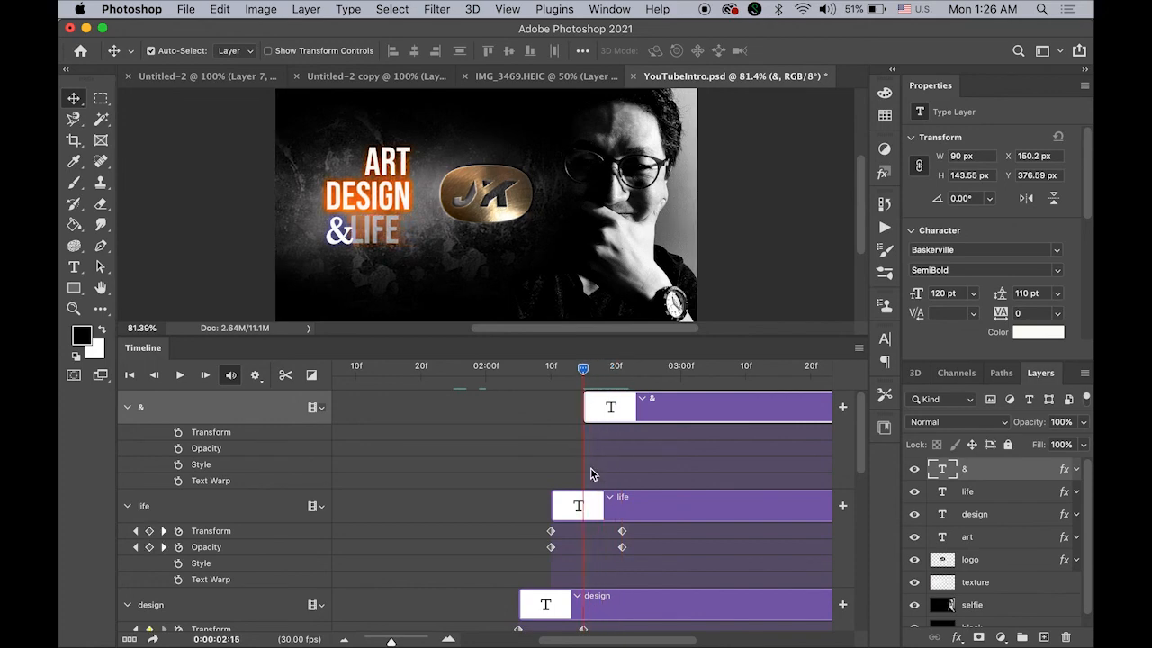
left_click(178, 433)
left_click(179, 448)
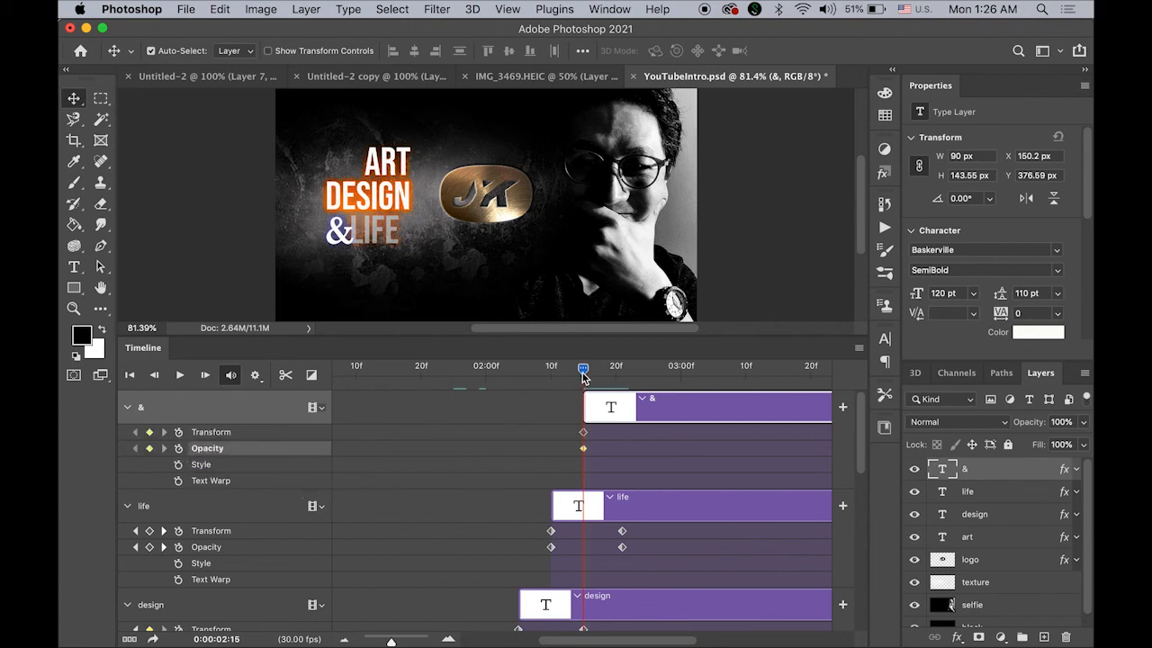
left_click_drag(583, 370, 661, 379)
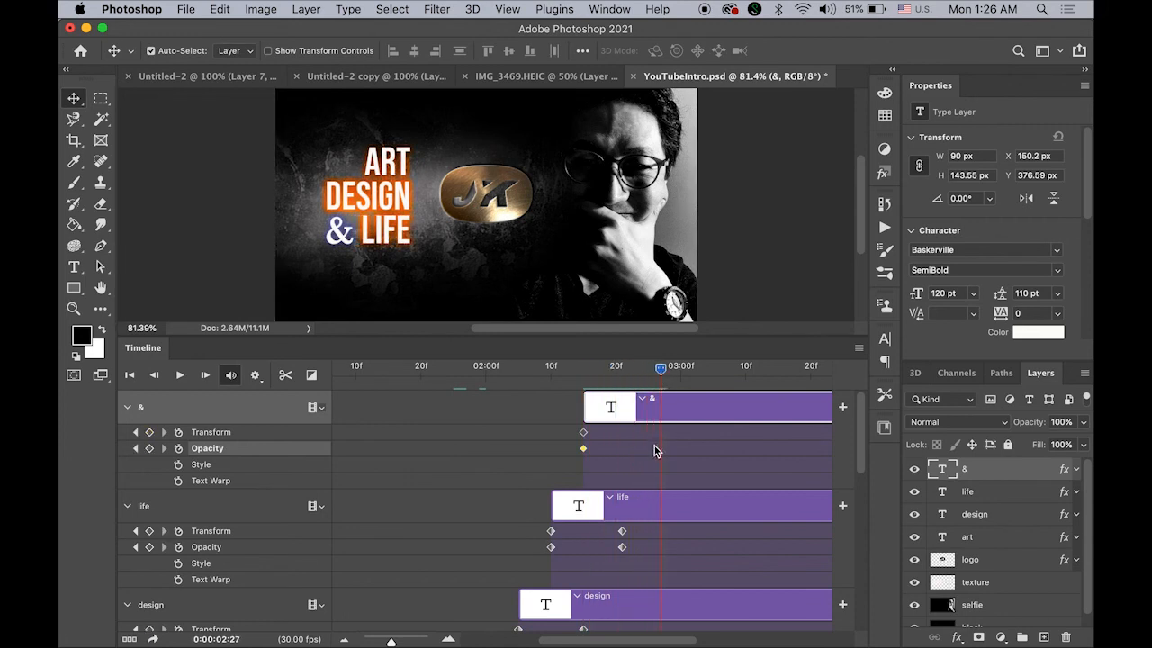
left_click(149, 433)
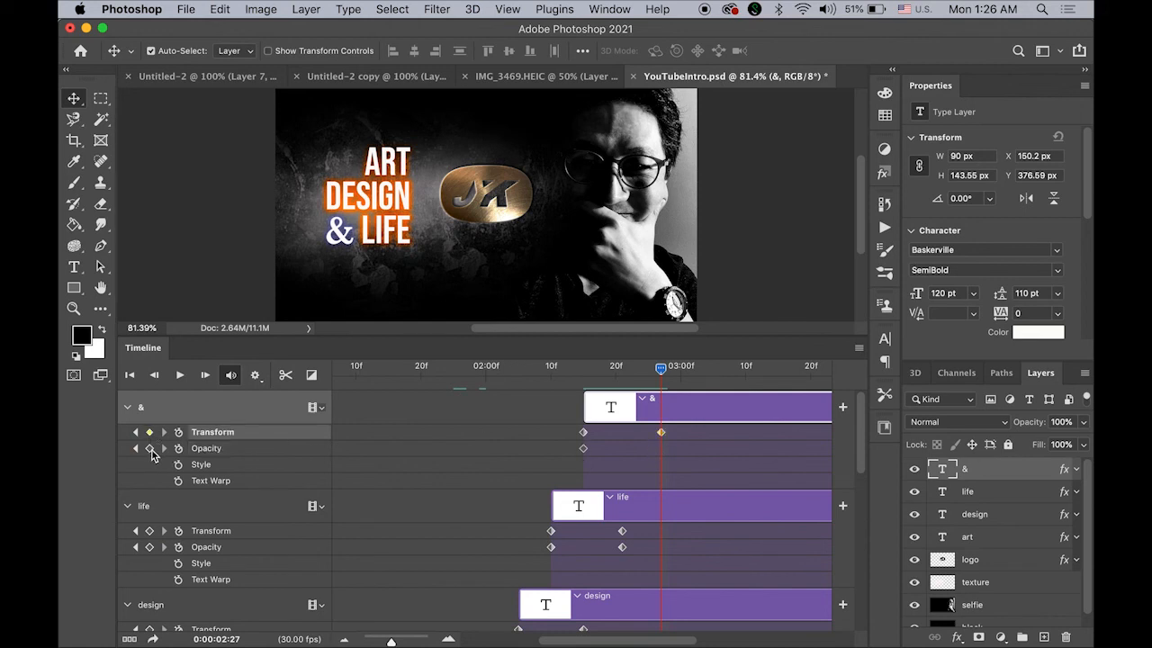
left_click(149, 448)
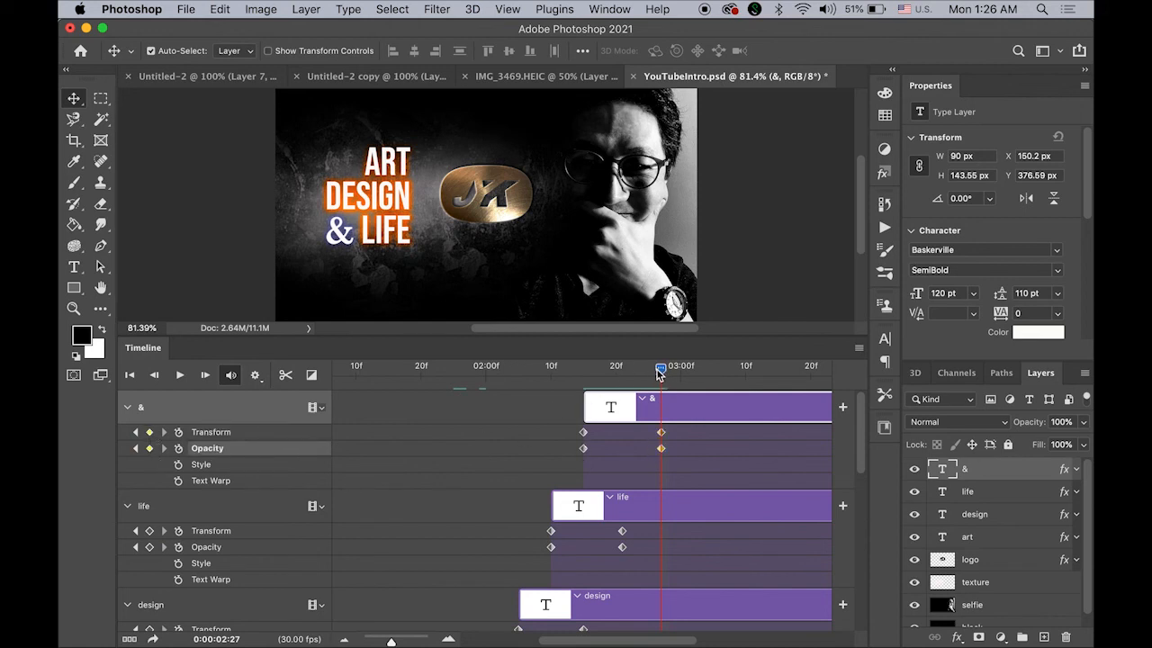
Step: At the & track's 02:15 keyframes, move the & text left to X 34.2 px and set its opacity to 0%
left_click_drag(662, 372, 583, 382)
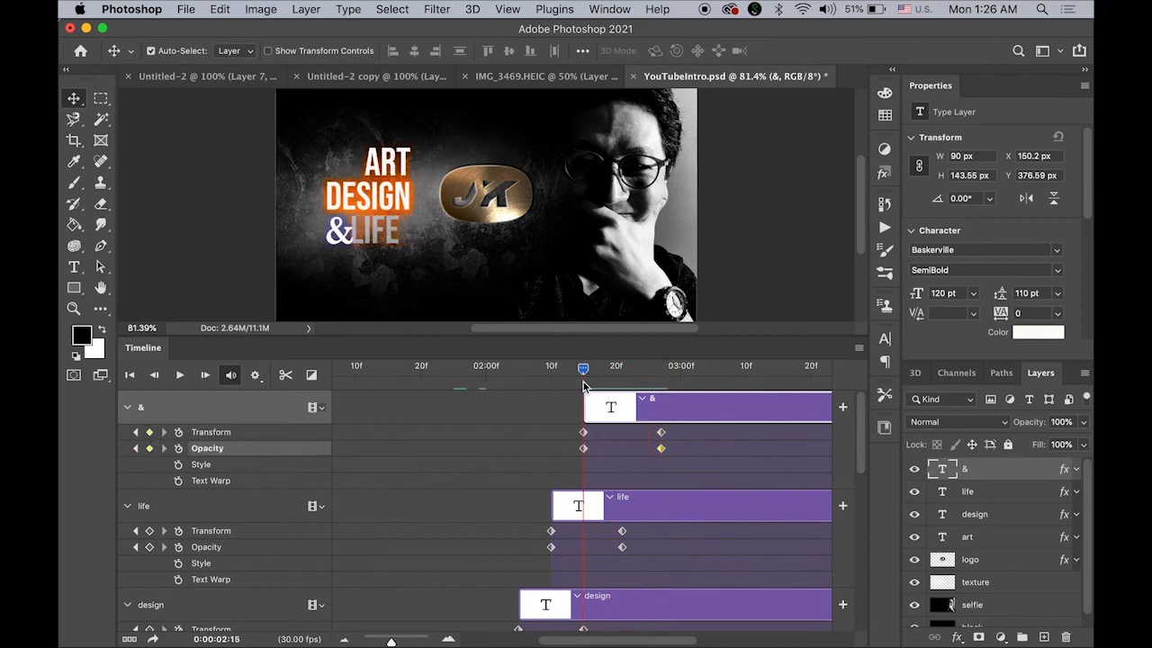
left_click(583, 432)
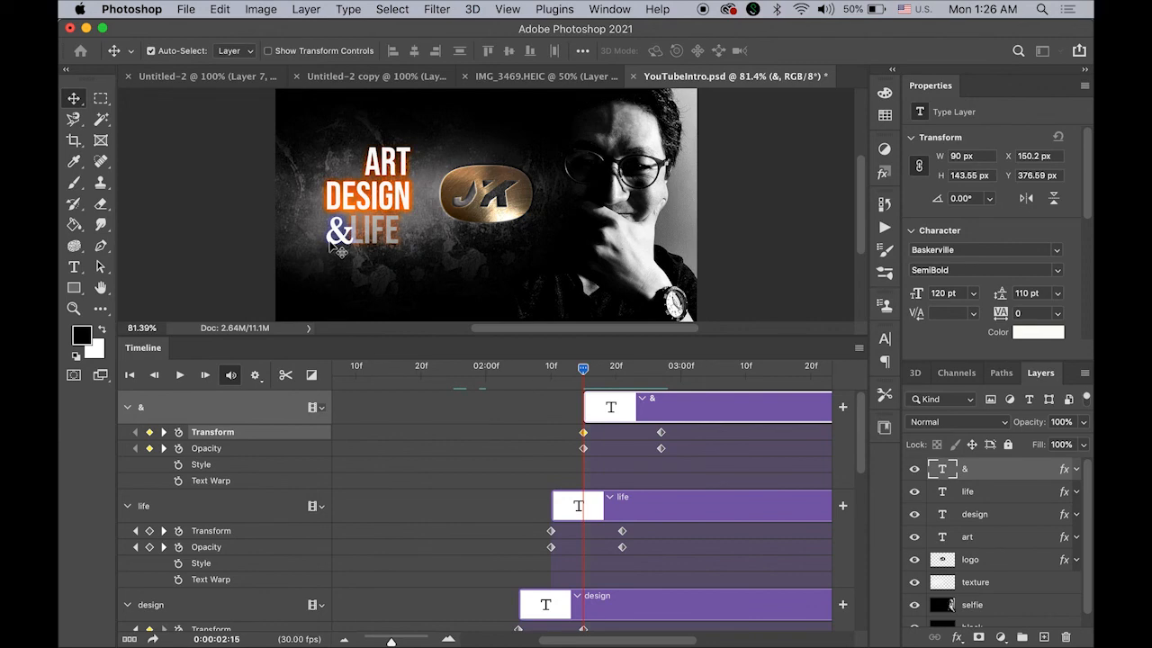
left_click_drag(340, 250, 302, 249)
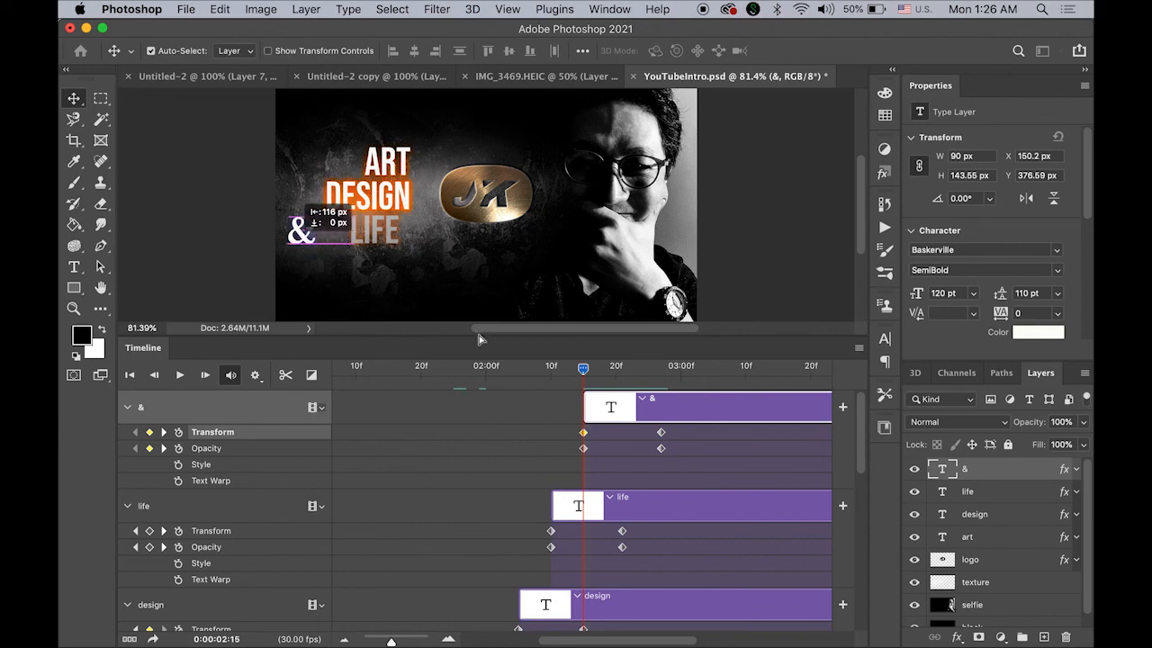
left_click(583, 449)
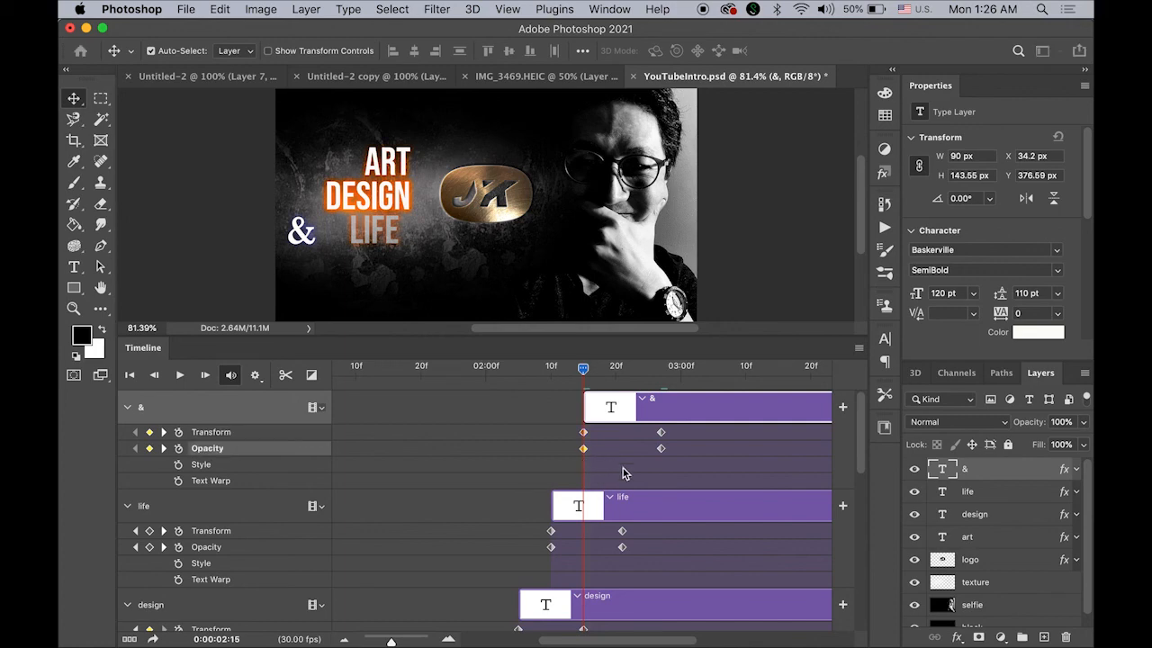
left_click(1085, 421)
left_click_drag(1083, 443, 936, 498)
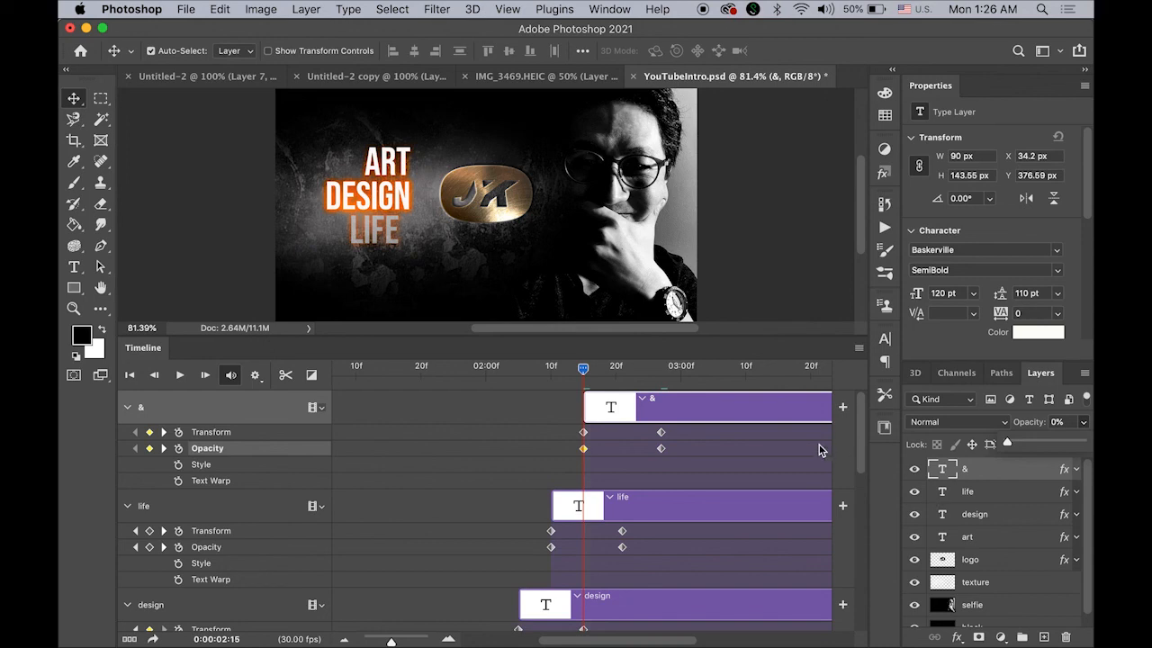
Step: Play the whole intro animation from the first frame twice to review the portrait, logo and text timing
left_click(130, 374)
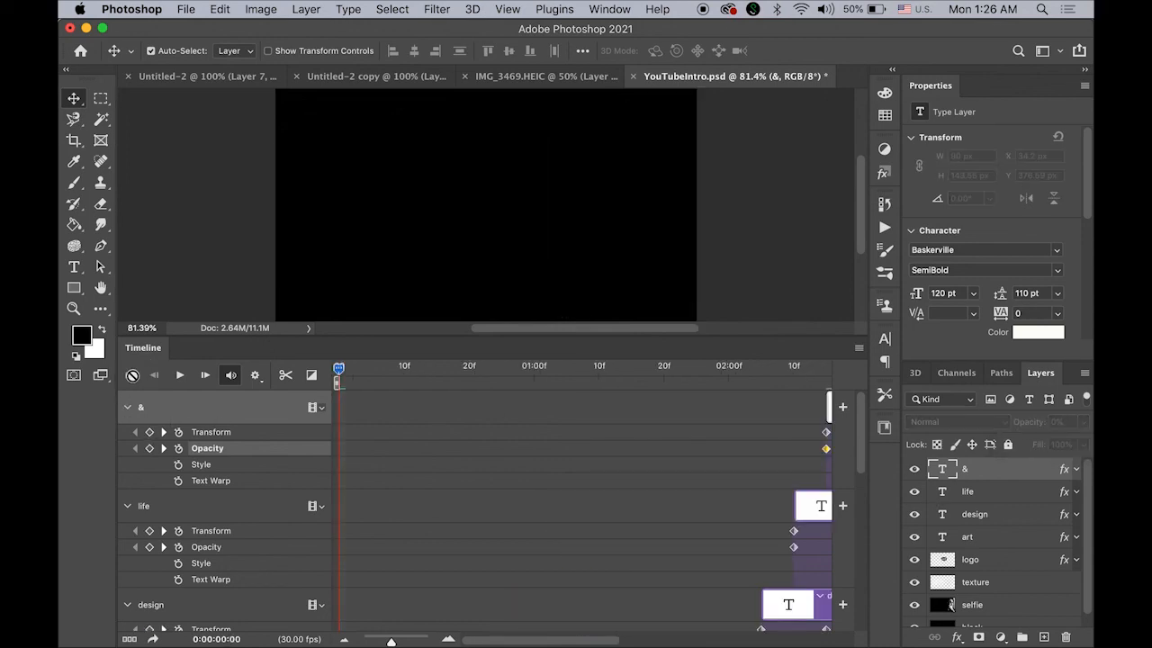
left_click(179, 374)
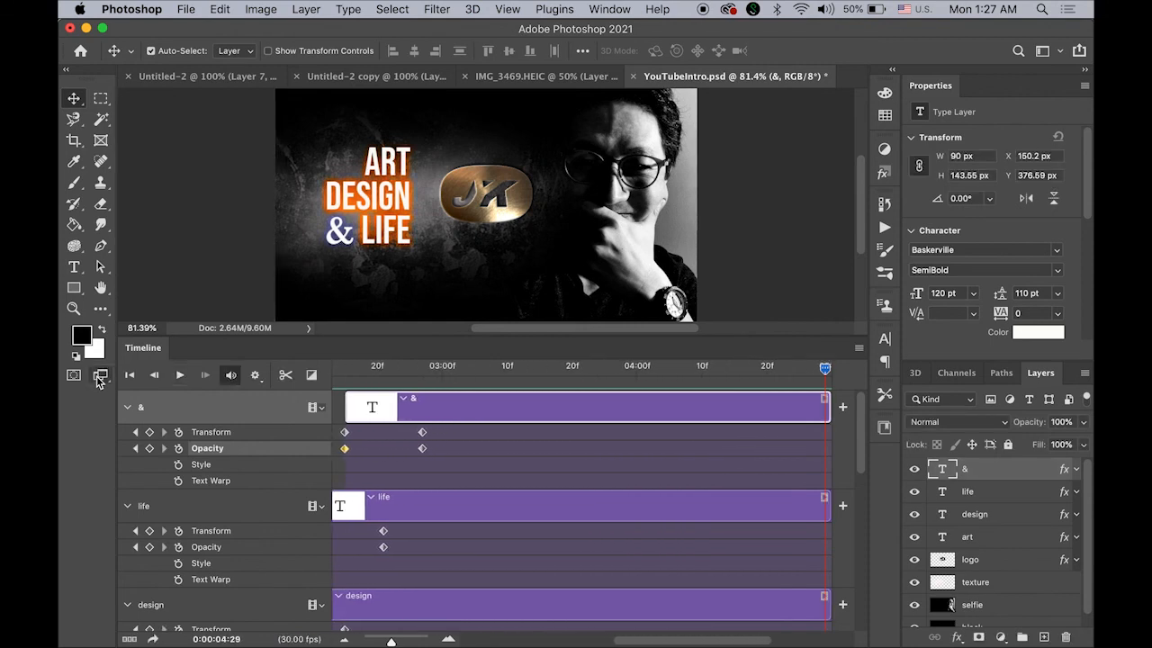
left_click(130, 375)
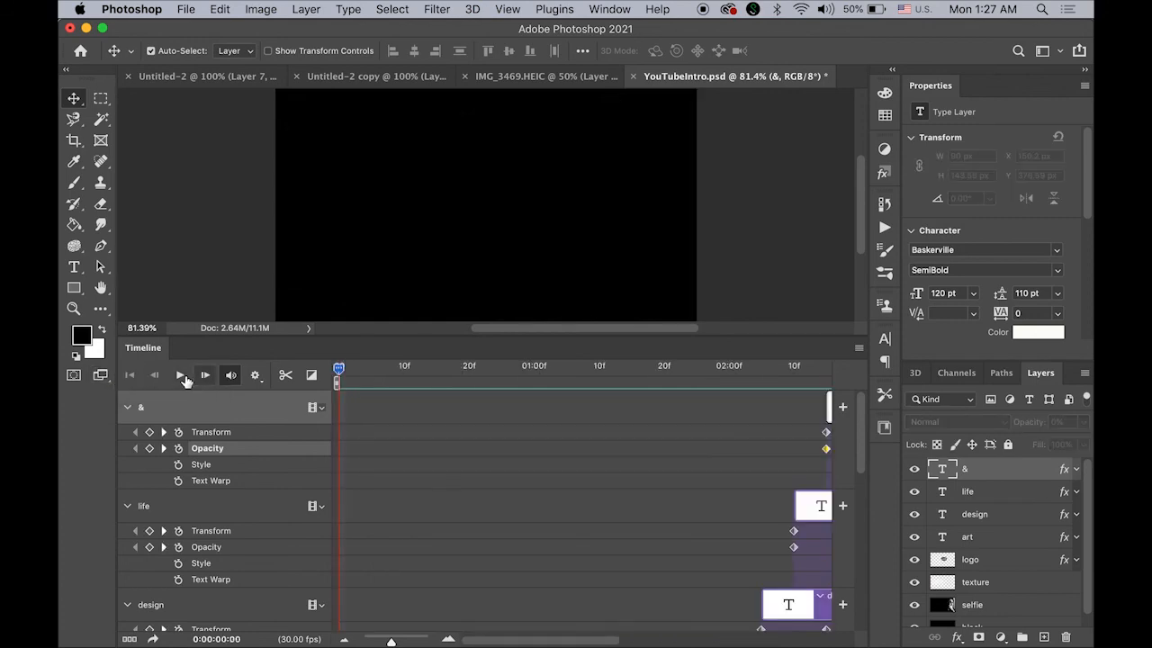
left_click(181, 375)
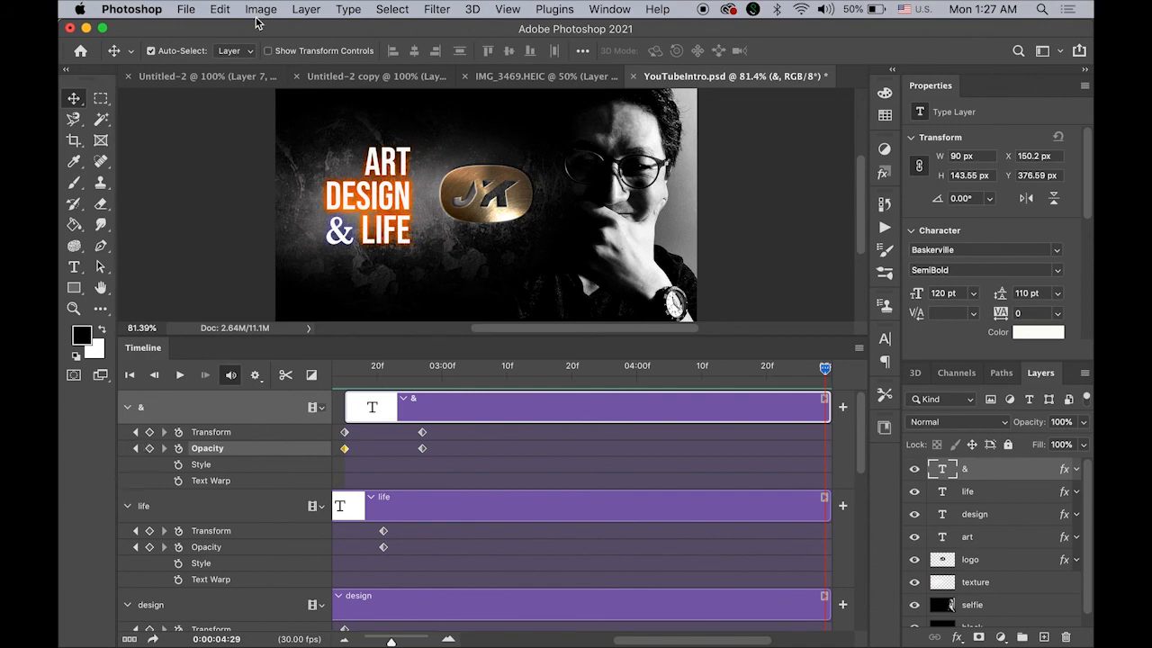
Step: Start a Render Video export of the intro as YouTubeIntro.mp4 and choose YouTube_Intro as the destination folder
left_click(192, 11)
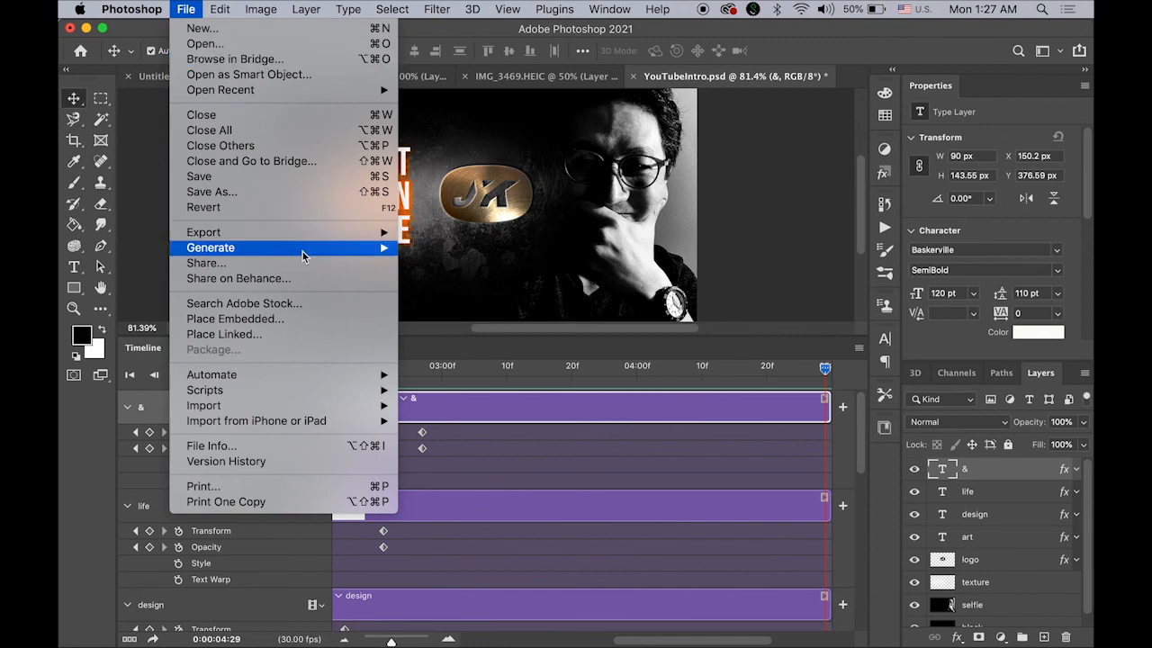
mouse_move(301, 234)
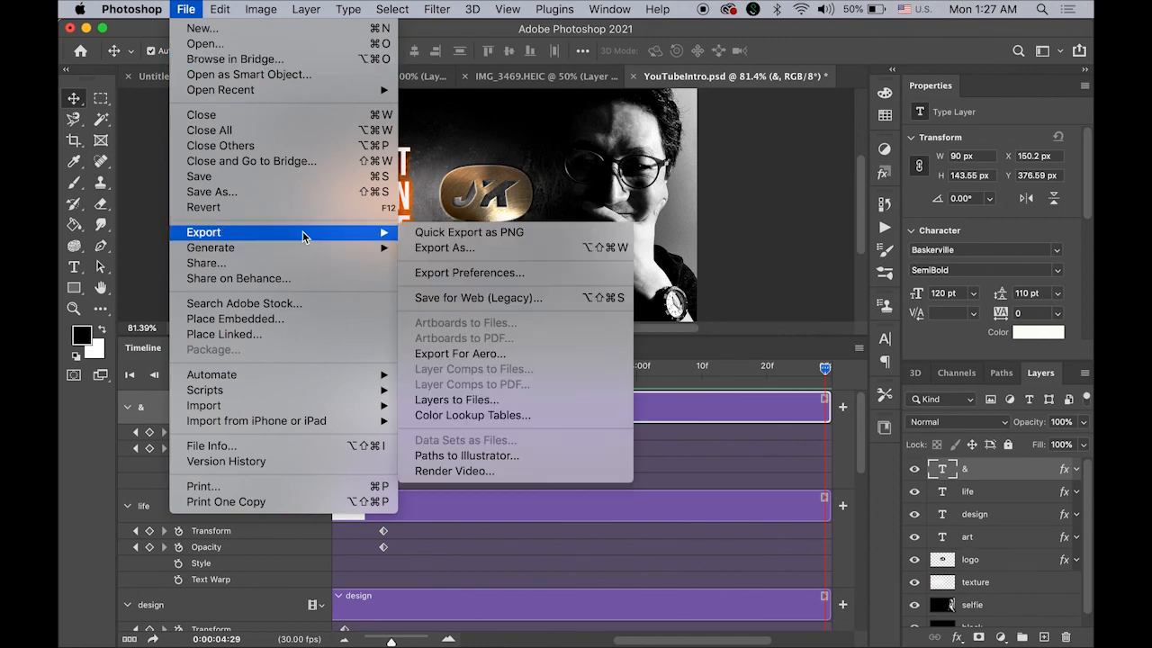
left_click(574, 472)
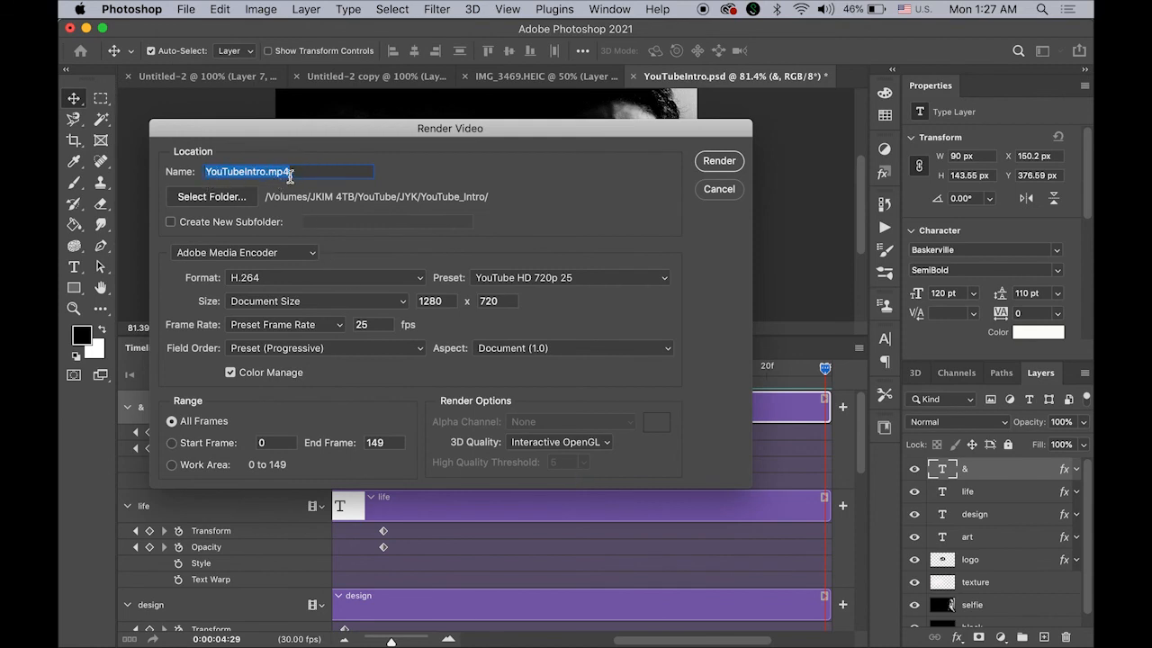
left_click(227, 202)
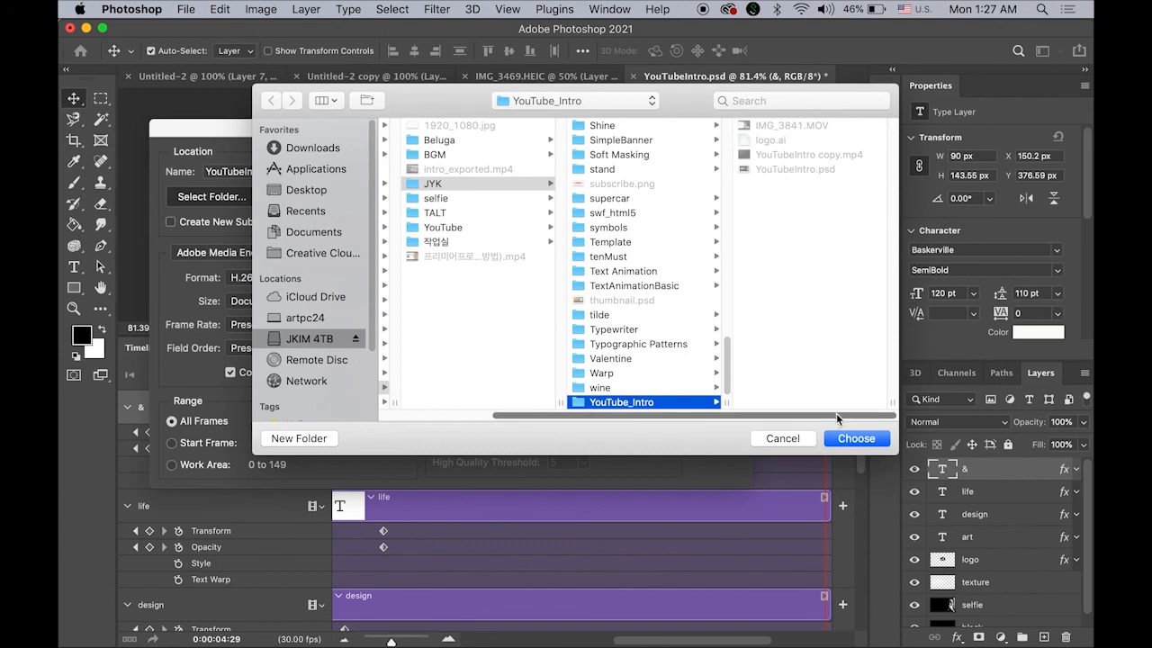
left_click(865, 439)
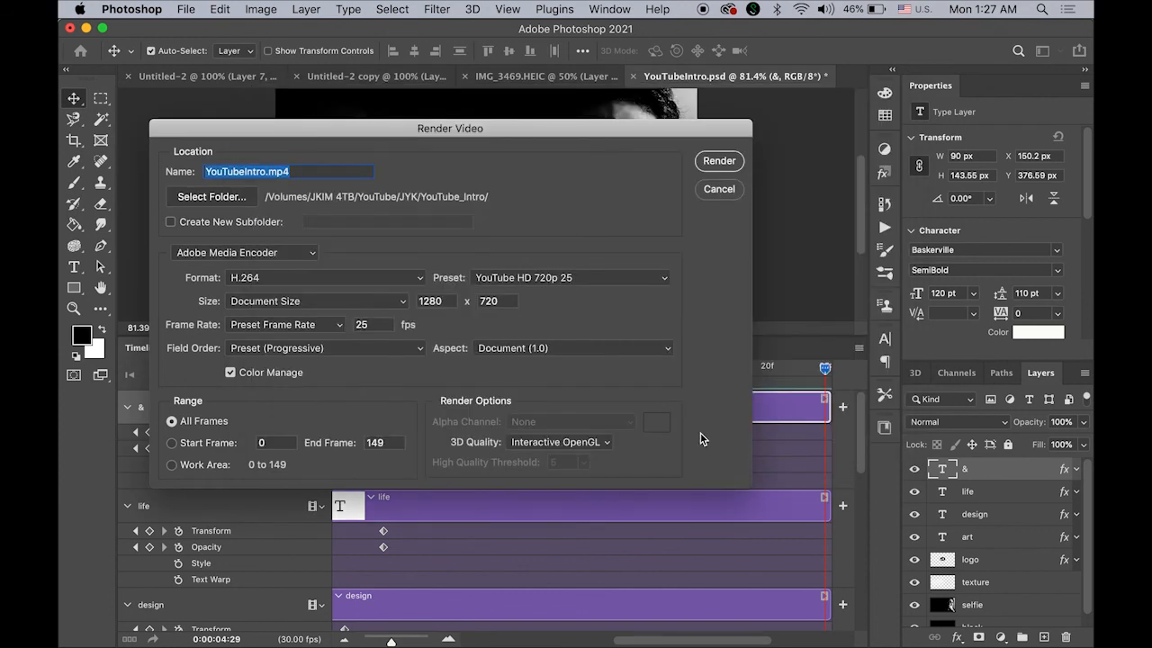
Step: Keep the H.264 format, set the preset to YouTube HD 720p 29.97 and render the video at 1280 x 720
left_click(277, 286)
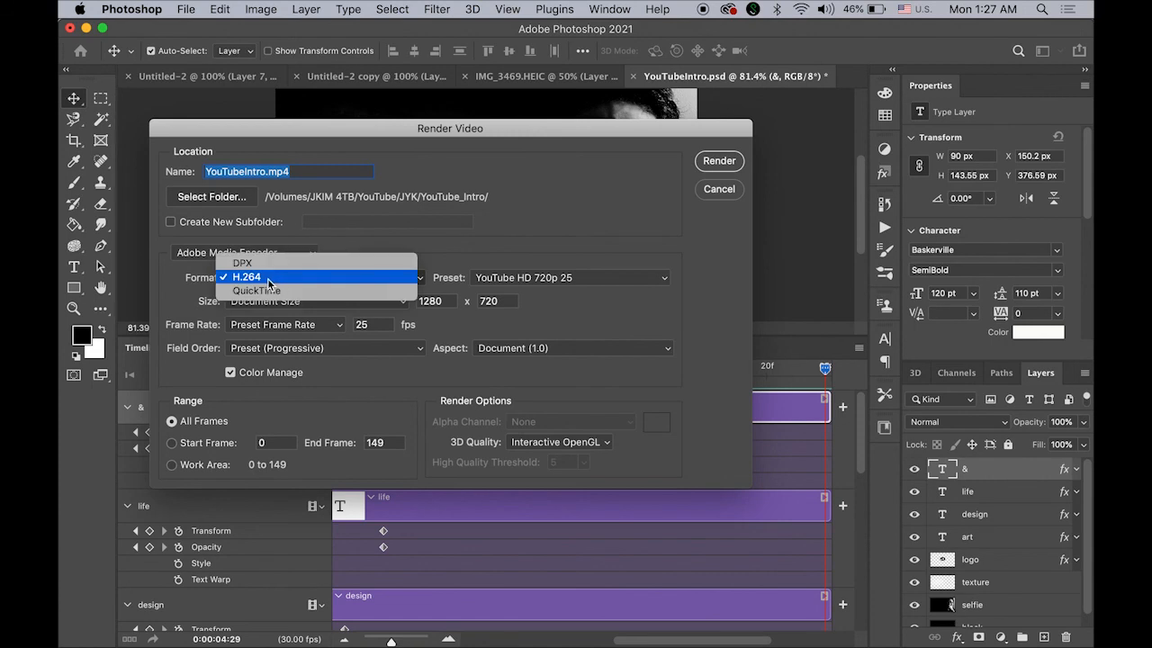
left_click(268, 281)
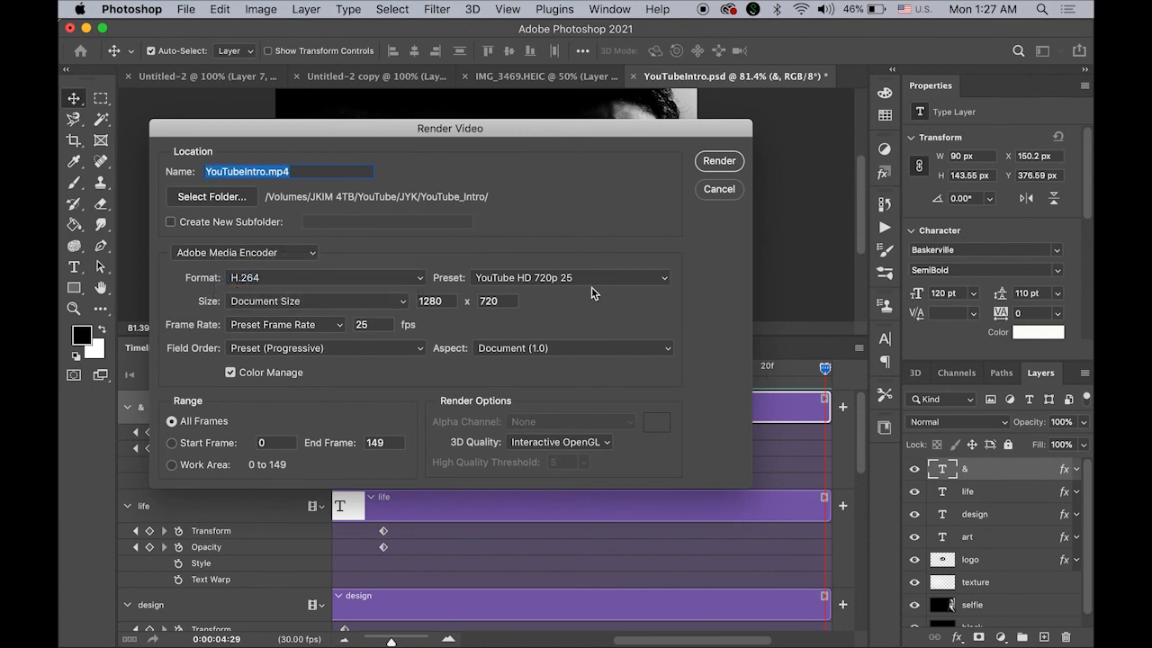
left_click(658, 281)
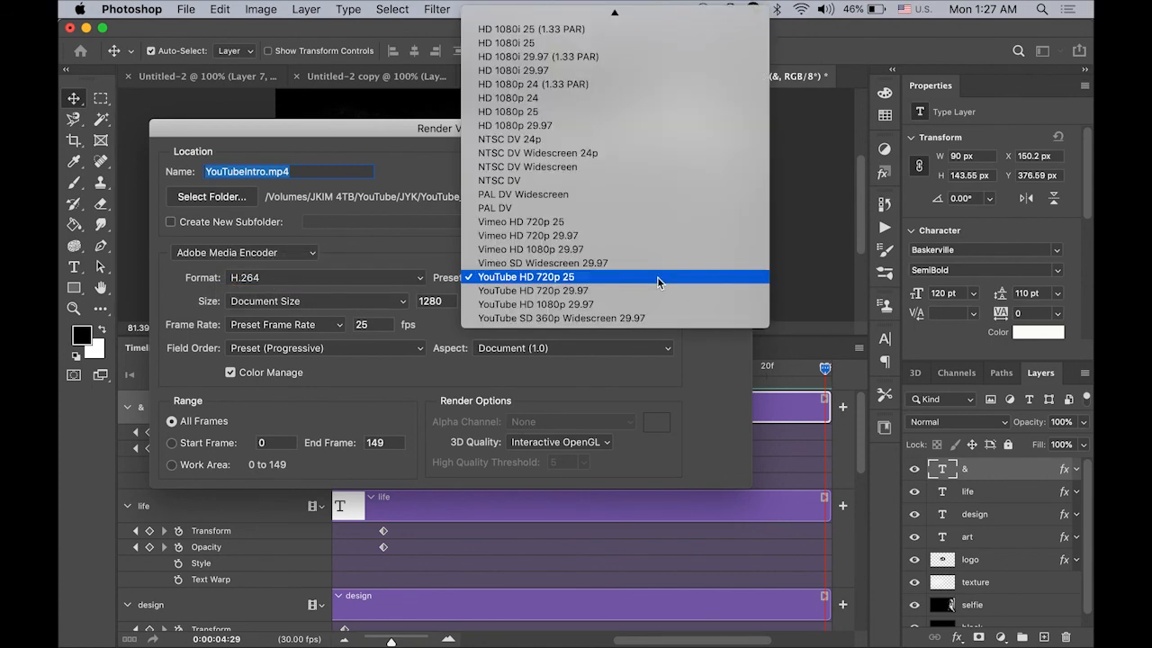
left_click(588, 293)
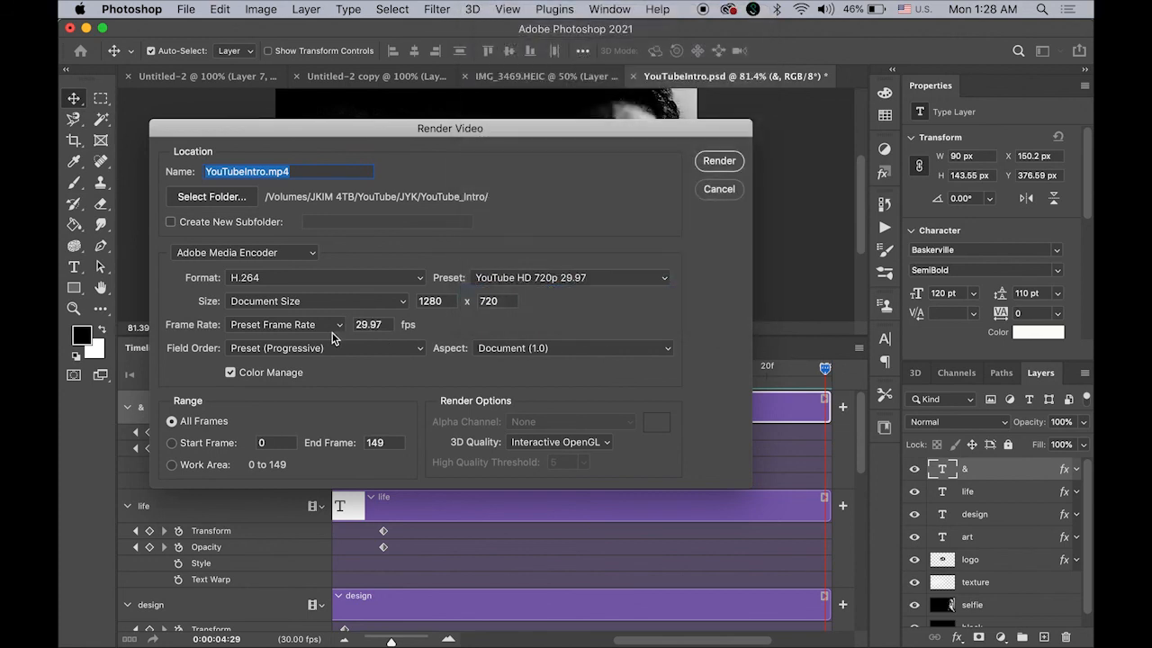
left_click(432, 301)
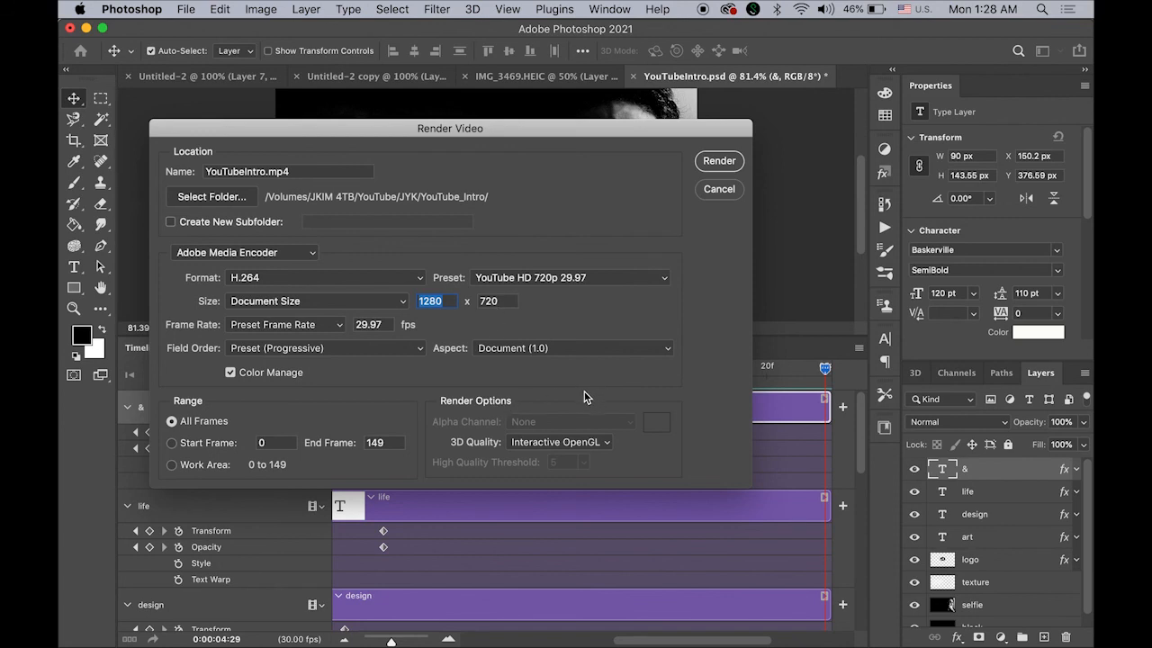
left_click(720, 161)
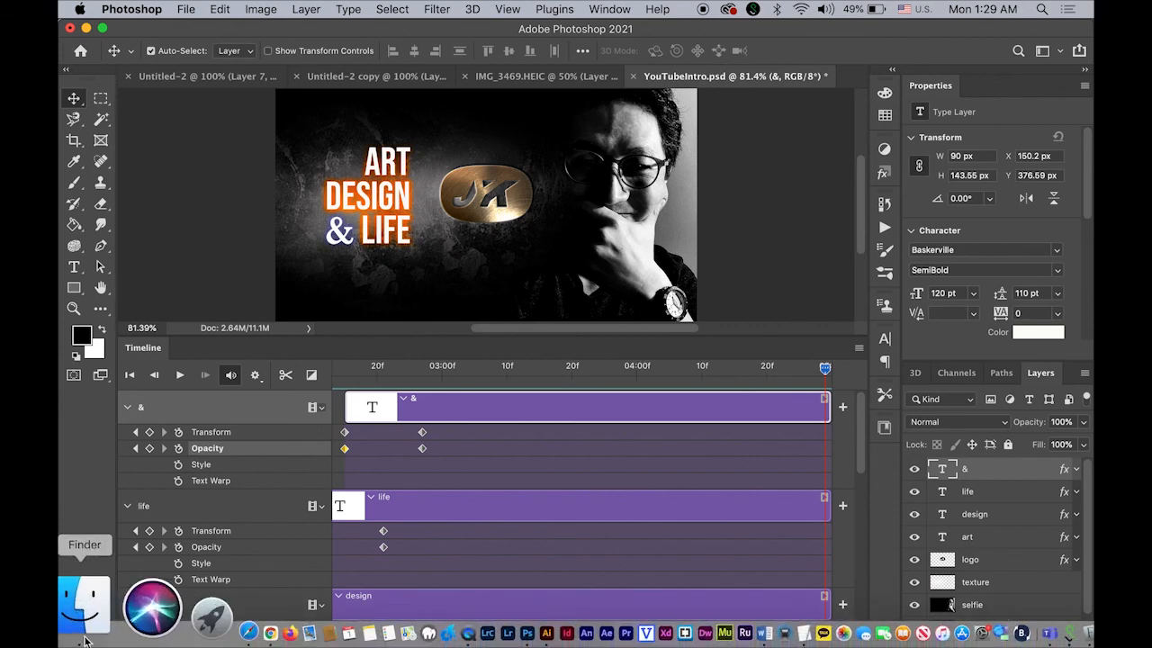
Step: Switch to Finder, open the rendered YouTubeIntro.mp4 in QuickTime Player and play it through repeatedly to check the result
left_click(85, 630)
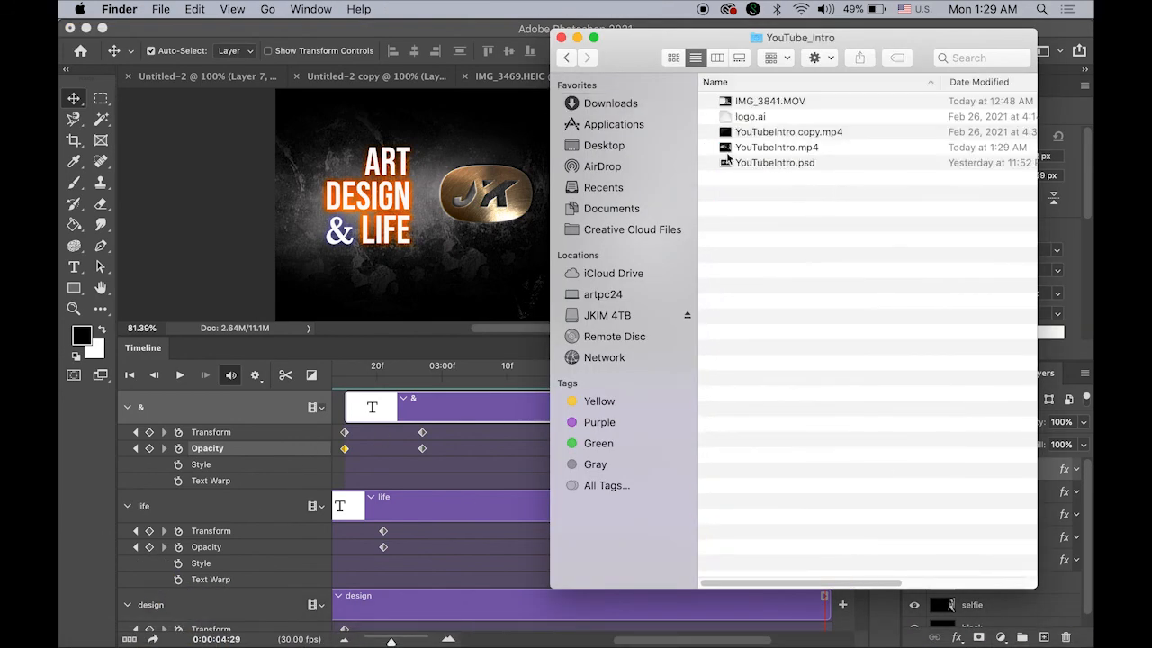
left_click(729, 146)
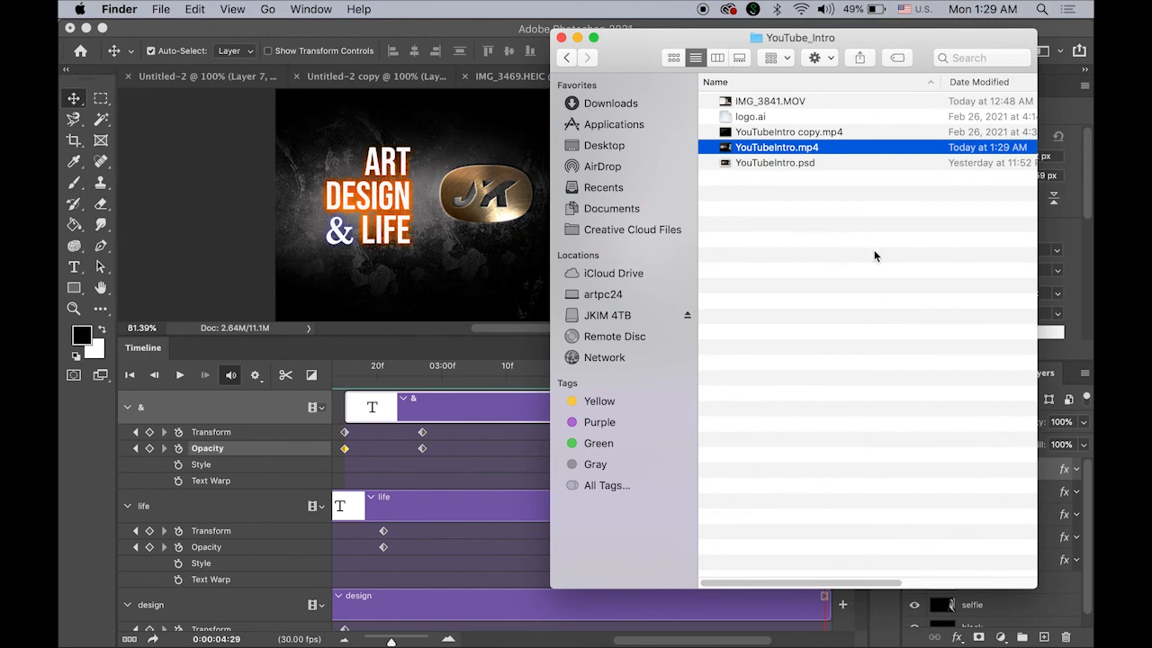
double_click(727, 154)
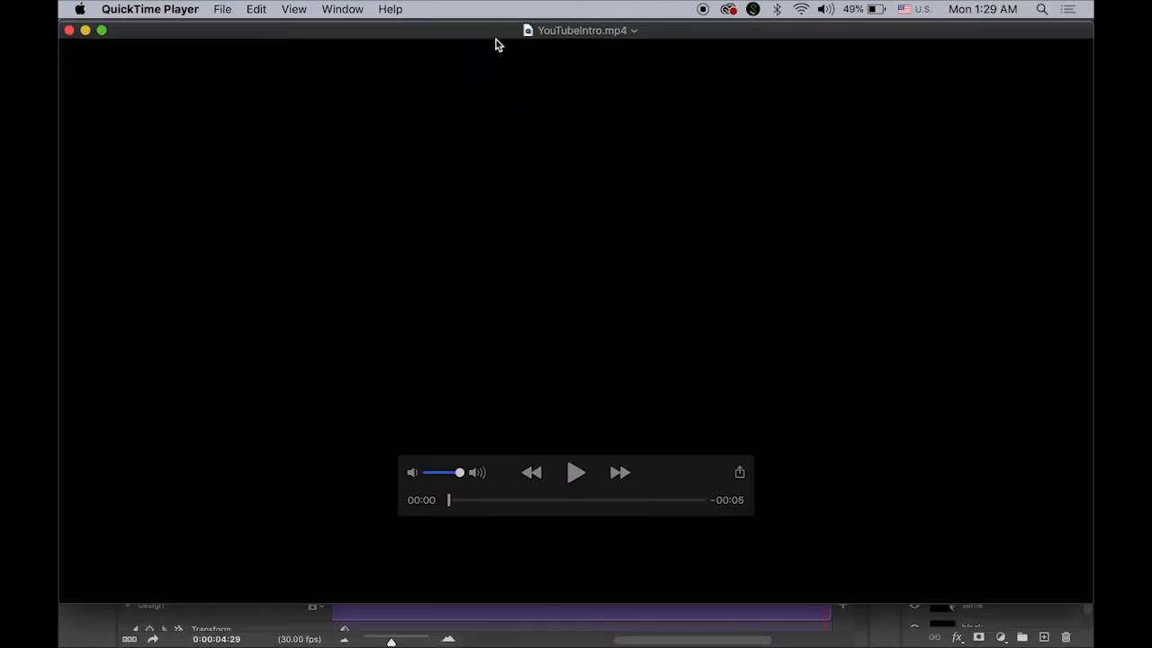
left_click(579, 475)
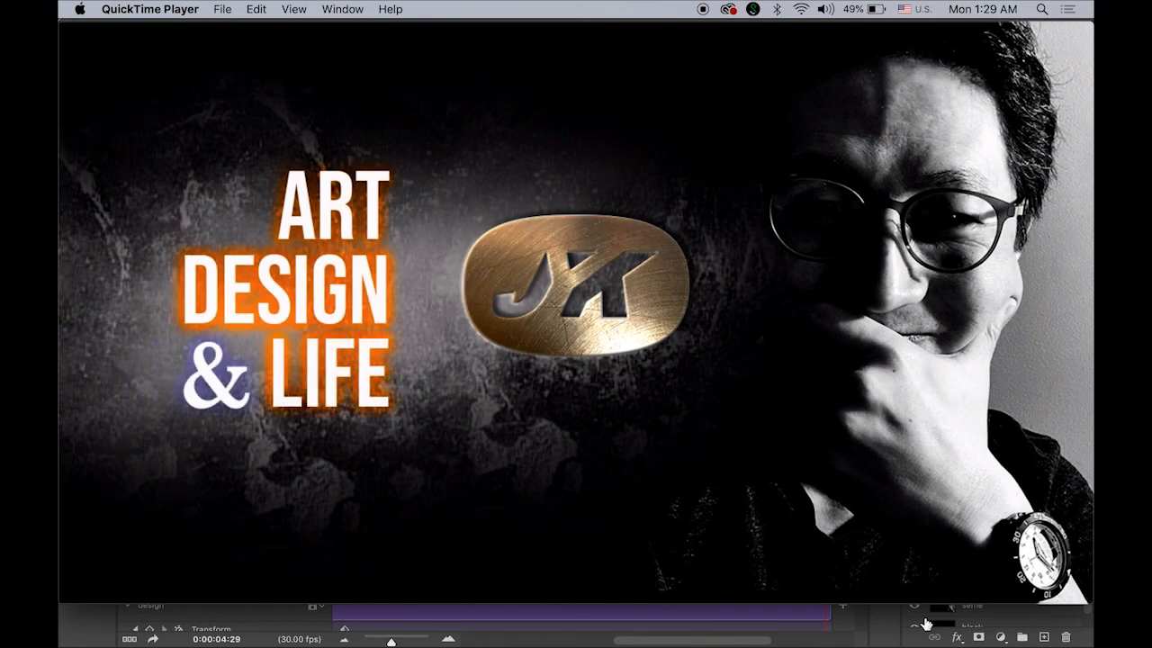
mouse_move(754, 519)
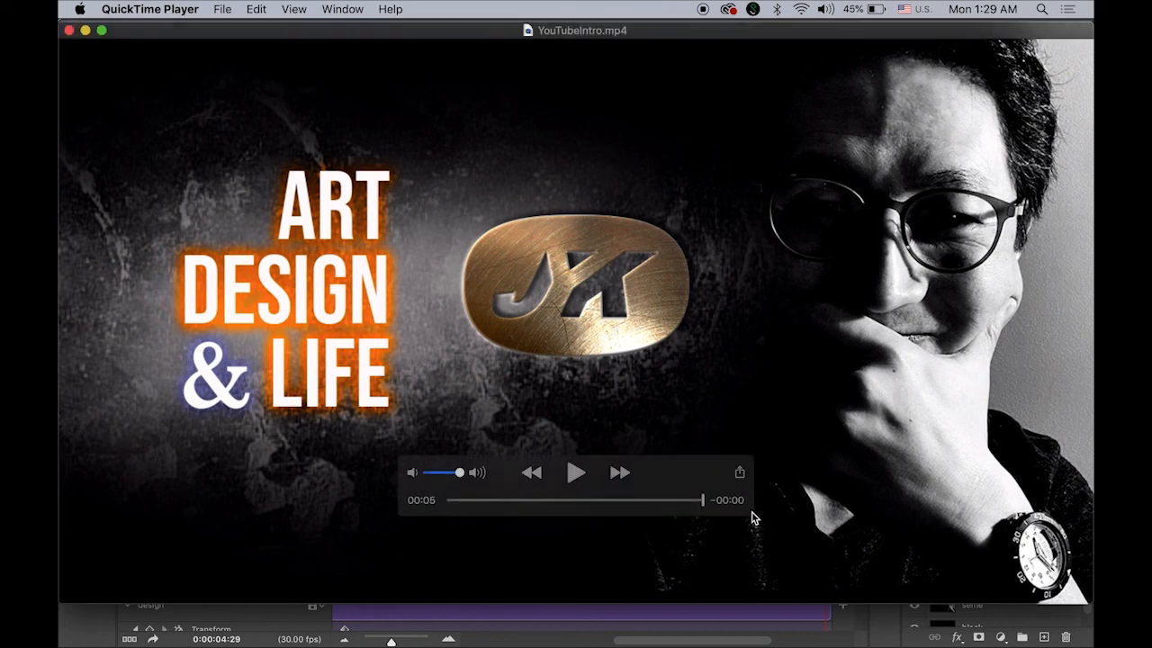
left_click(576, 472)
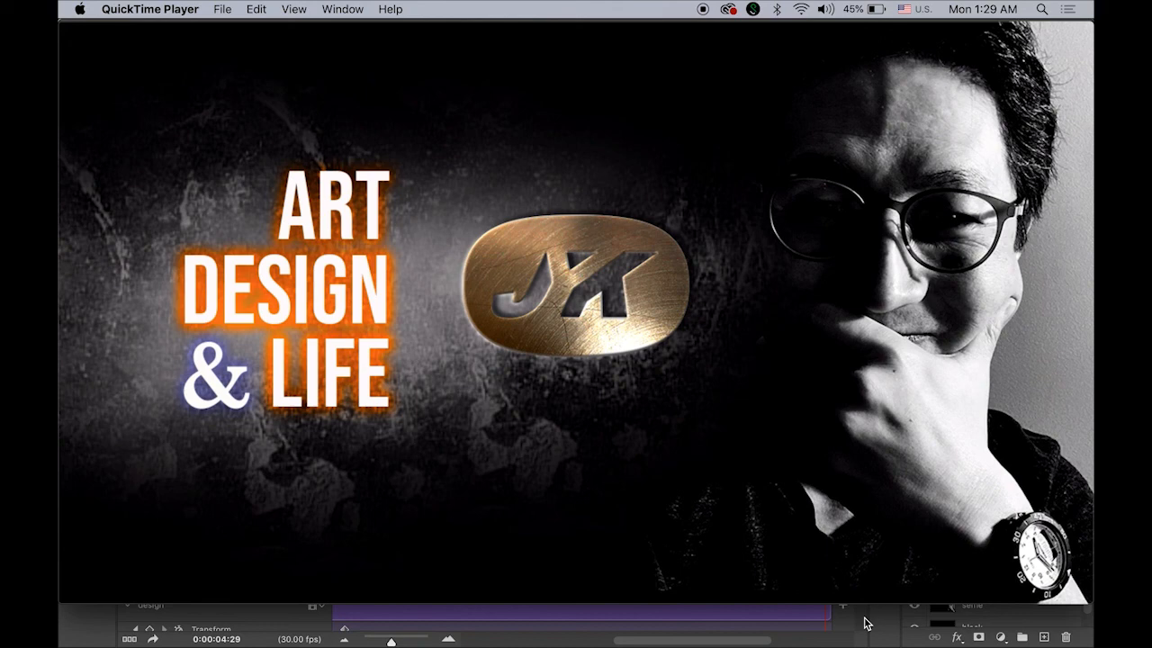
left_click(578, 472)
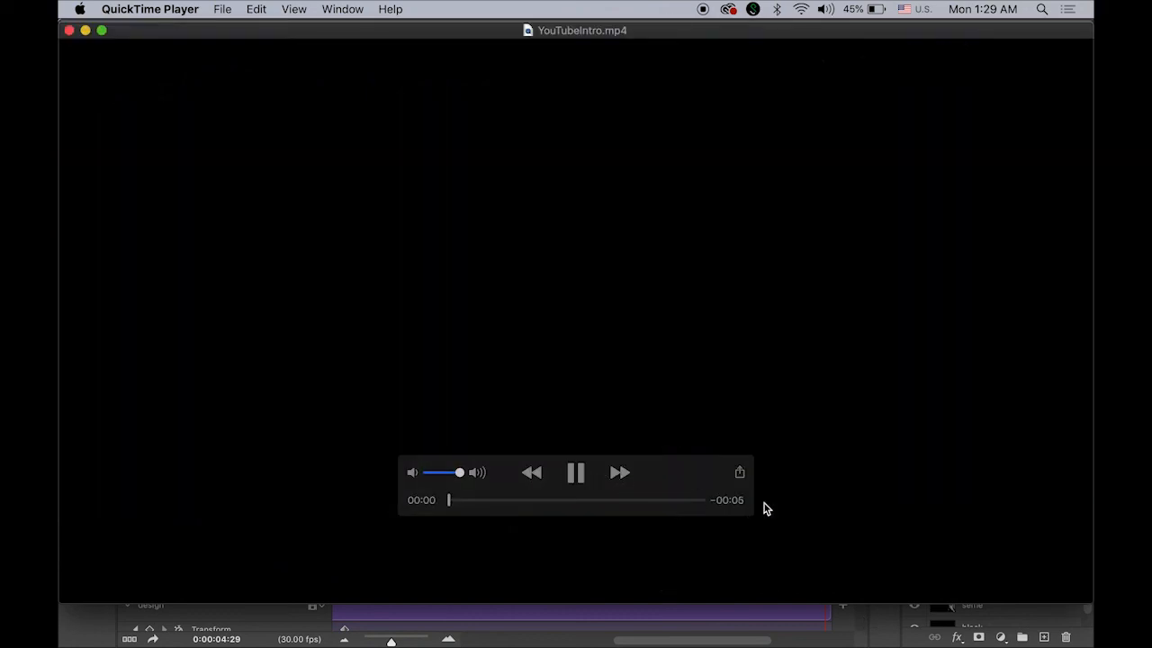